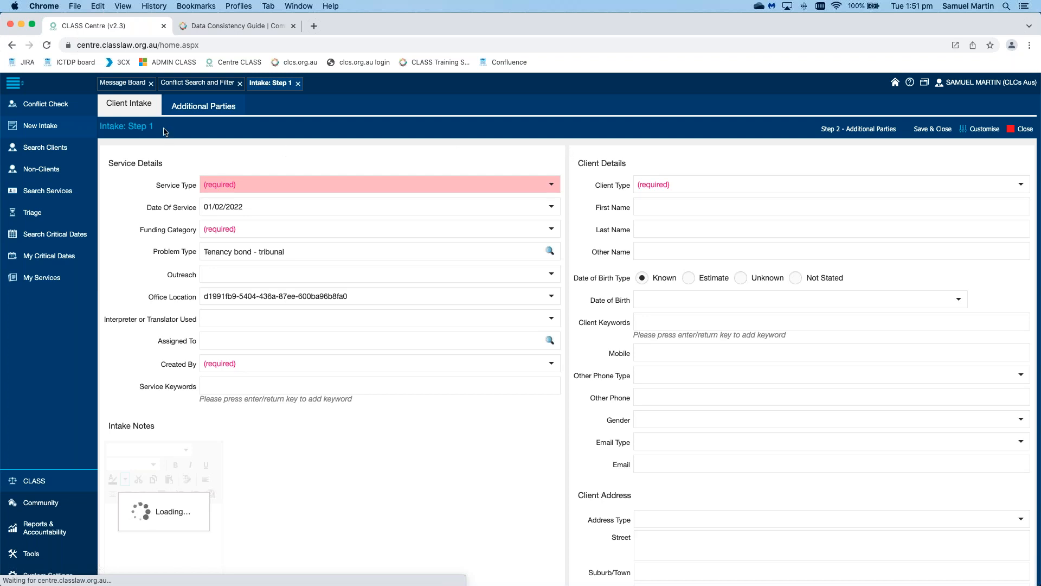
Step: Close the stalled 'Intake: Step 1' tab to return to the two conflict search results
{"action": "double_click", "coordinate": [117, 127]}
{"action": "left_click", "coordinate": [148, 126]}
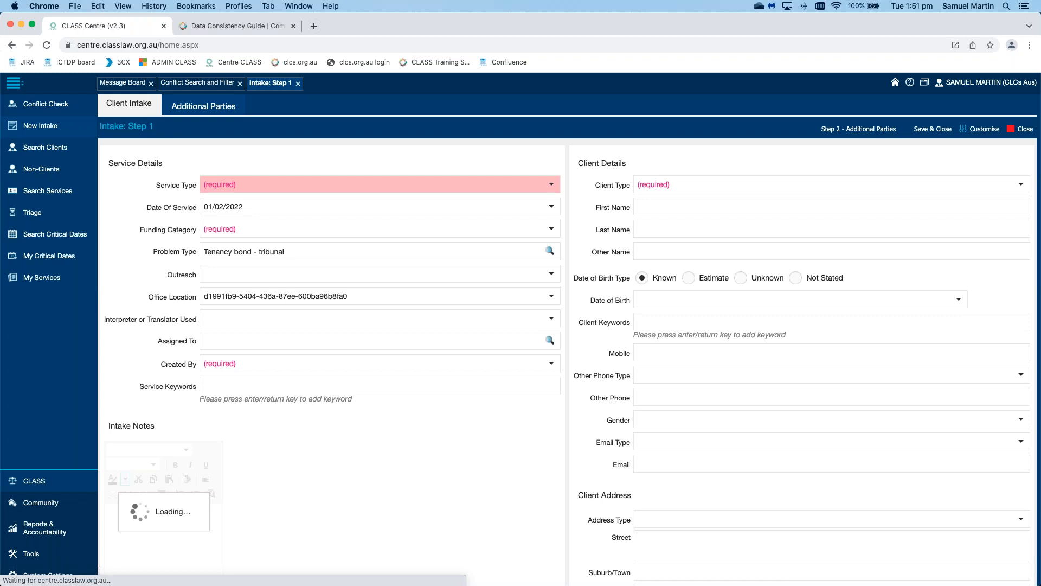
{"action": "left_click", "coordinate": [552, 186]}
{"action": "triple_click", "coordinate": [576, 237]}
{"action": "scroll", "coordinate": [576, 237], "scroll_direction": "down", "scroll_amount": 1}
{"action": "scroll", "coordinate": [574, 234], "scroll_direction": "up", "scroll_amount": 1}
{"action": "left_click", "coordinate": [575, 234]}
{"action": "left_click", "coordinate": [297, 83]}
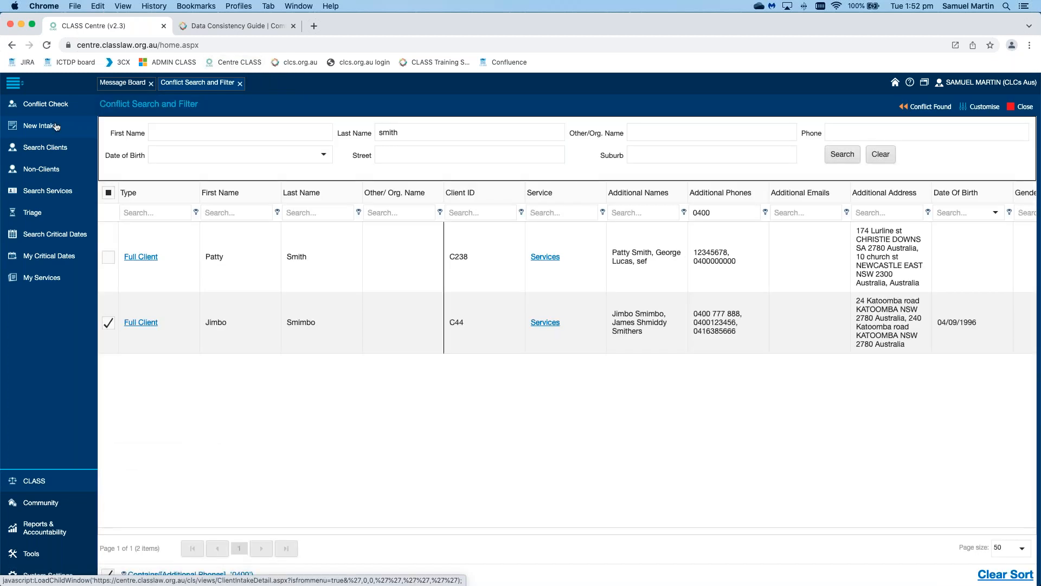
Step: Start a new intake and choose Court/Tribunal as its service type
{"action": "left_click", "coordinate": [56, 127]}
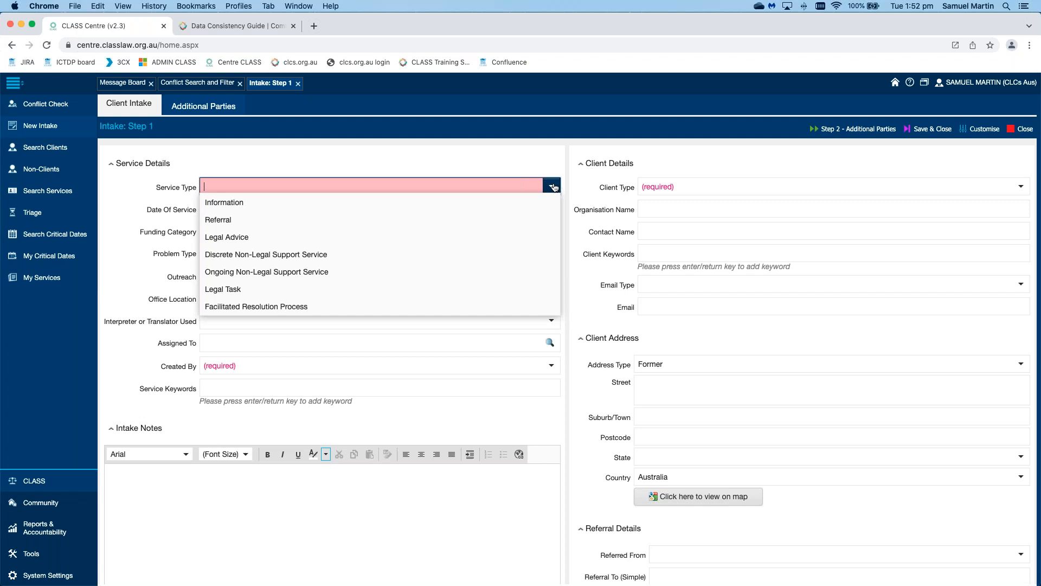
{"action": "scroll", "coordinate": [517, 226], "scroll_direction": "down", "scroll_amount": 5}
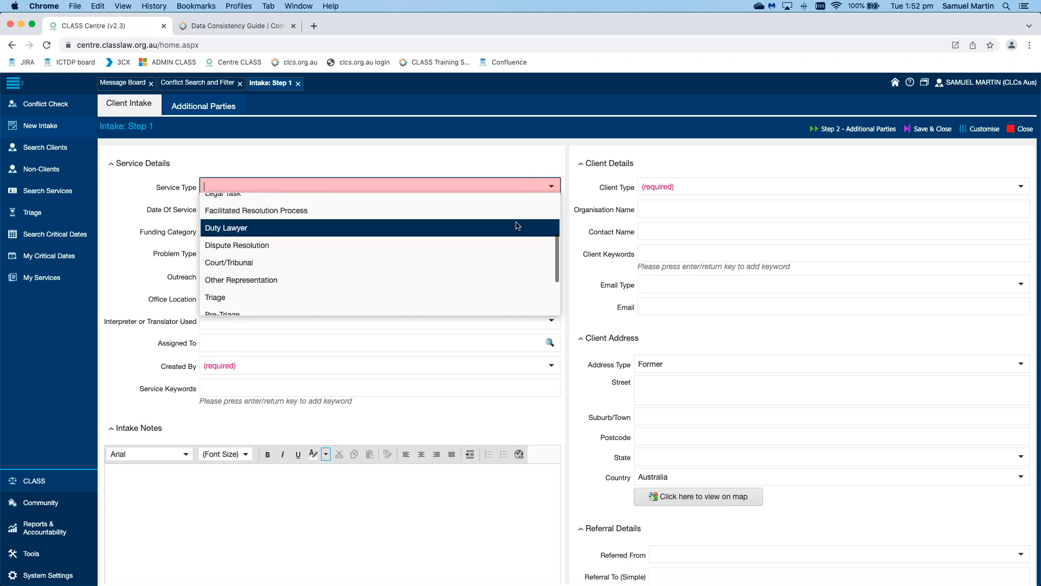
{"action": "scroll", "coordinate": [515, 222], "scroll_direction": "down", "scroll_amount": 1}
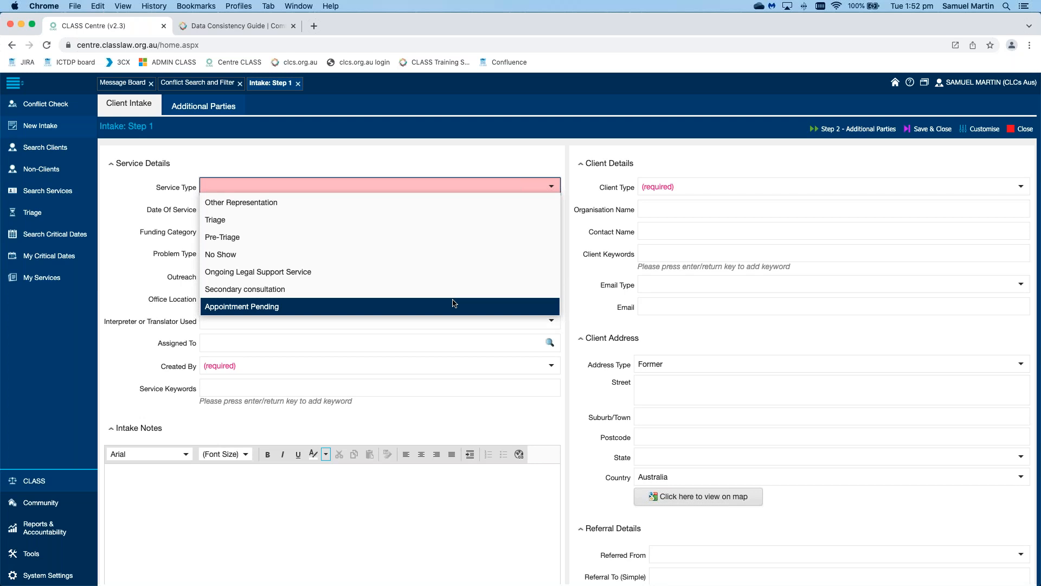
{"action": "scroll", "coordinate": [454, 304], "scroll_direction": "up", "scroll_amount": 3}
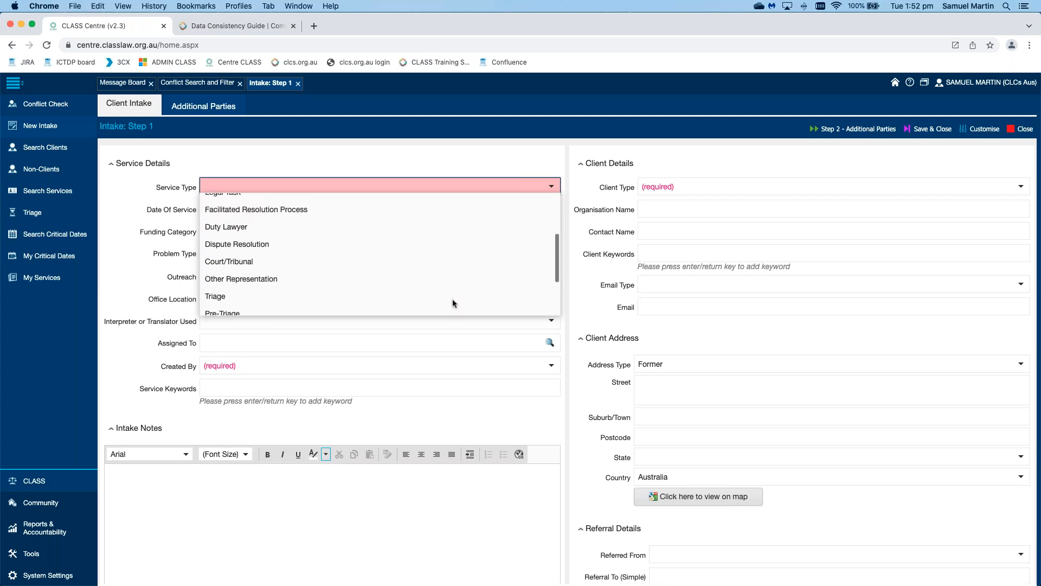
{"action": "scroll", "coordinate": [453, 302], "scroll_direction": "up", "scroll_amount": 1}
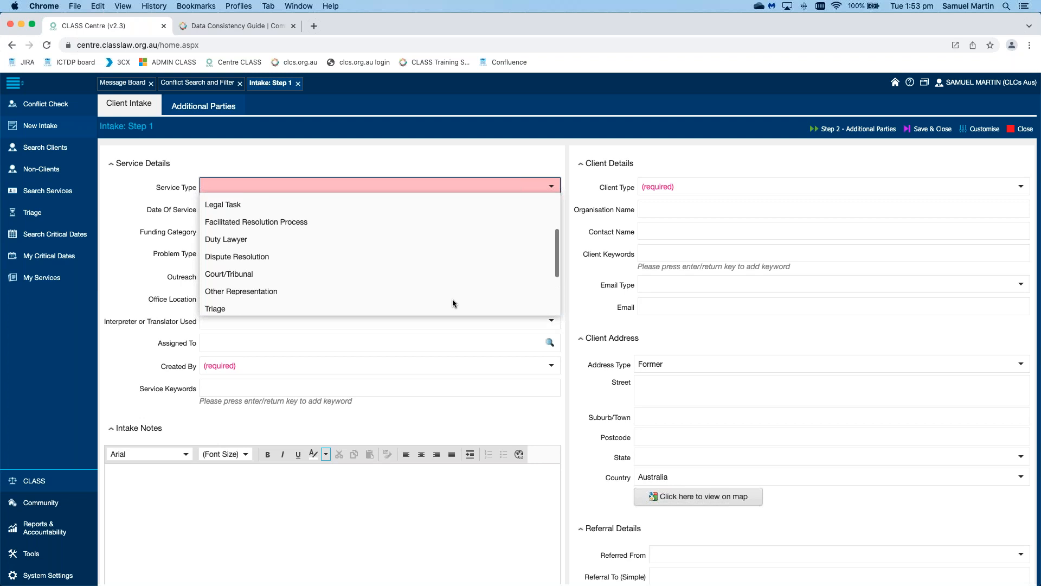
{"action": "scroll", "coordinate": [452, 303], "scroll_direction": "up", "scroll_amount": 1}
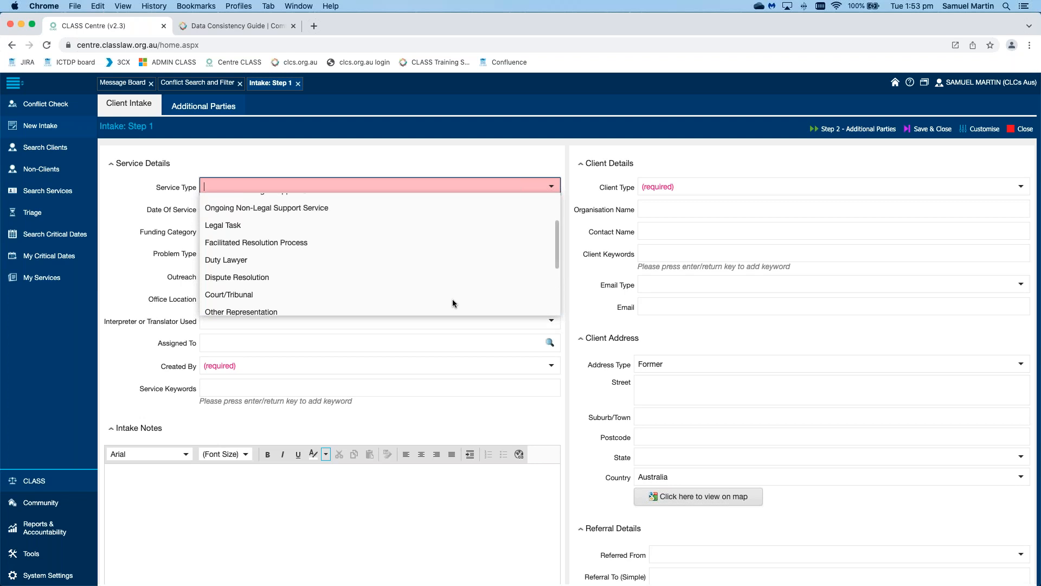
{"action": "left_click", "coordinate": [456, 295]}
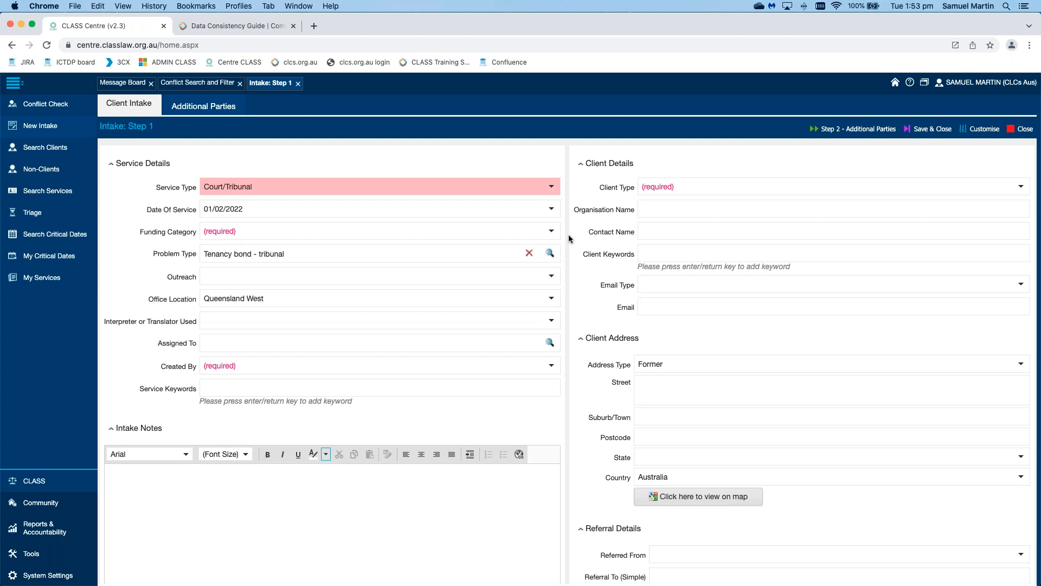
Step: Choose NLAP Funding as the intake's funding category
{"action": "left_click", "coordinate": [551, 231]}
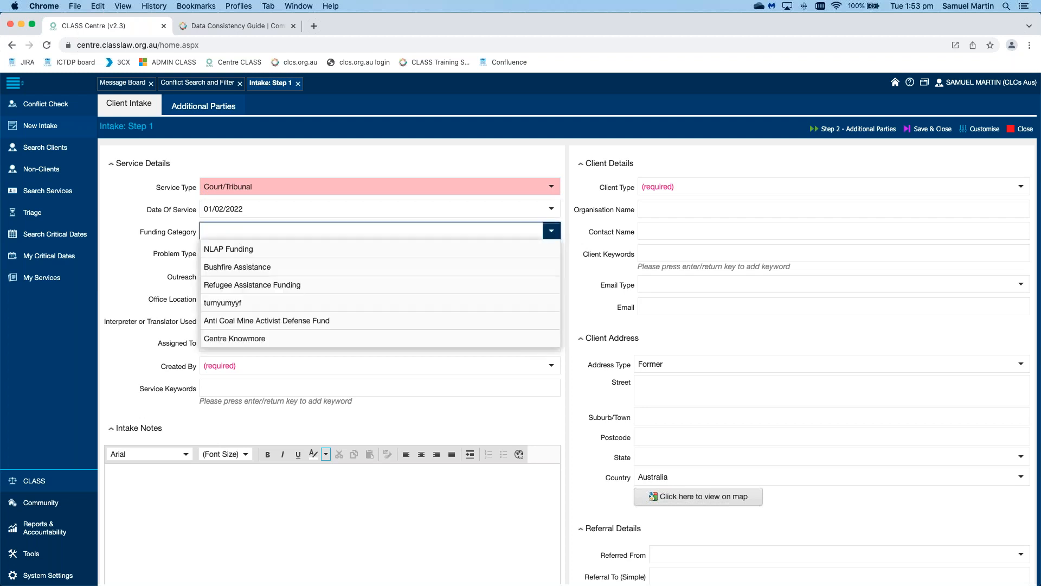
{"action": "left_click", "coordinate": [493, 250]}
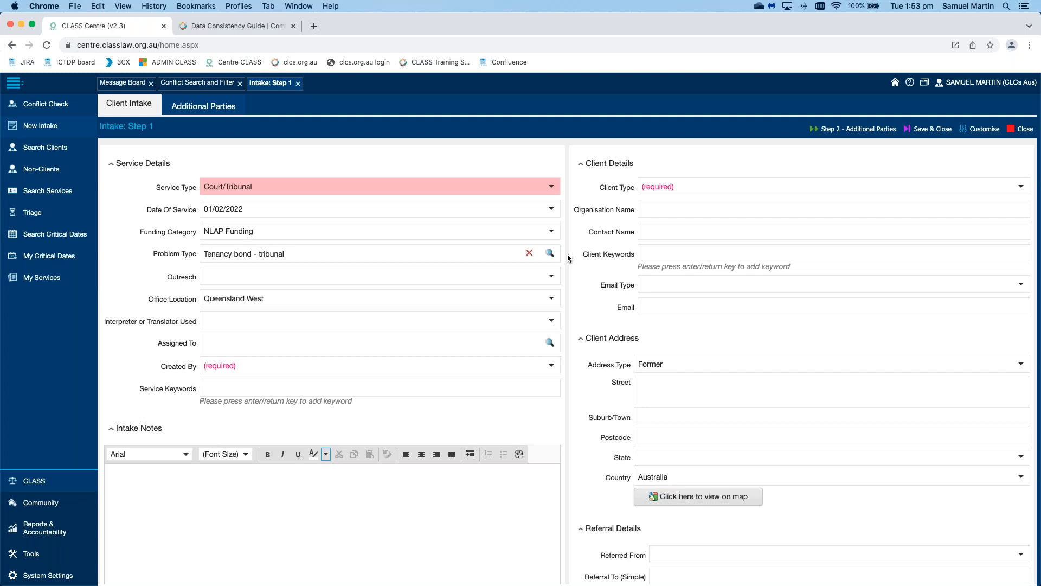
{"action": "left_click", "coordinate": [549, 254]}
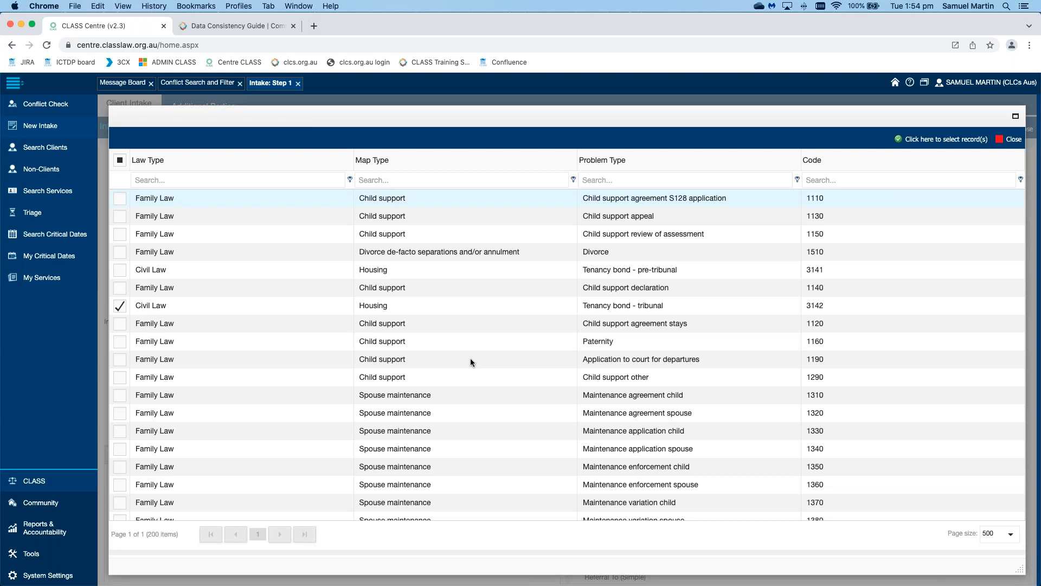
Step: Tick Contempt (1950) and Tenancy services (3130) in the problem type picker
{"action": "left_click", "coordinate": [121, 430]}
{"action": "scroll", "coordinate": [121, 429], "scroll_direction": "down", "scroll_amount": 5}
{"action": "left_click", "coordinate": [121, 430]}
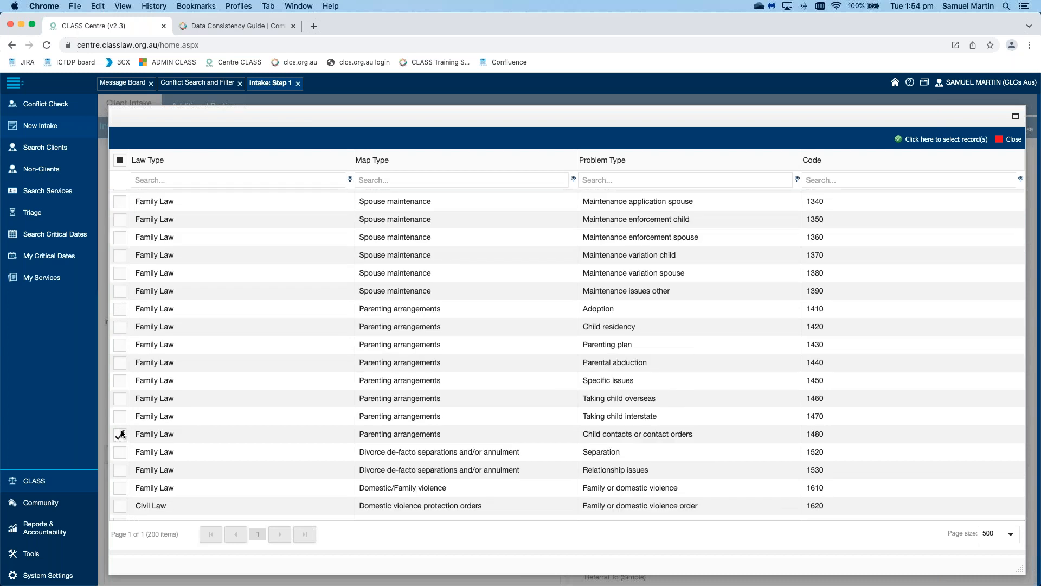
{"action": "scroll", "coordinate": [121, 429], "scroll_direction": "down", "scroll_amount": 5}
{"action": "left_click", "coordinate": [122, 430]}
{"action": "scroll", "coordinate": [121, 430], "scroll_direction": "down", "scroll_amount": 1}
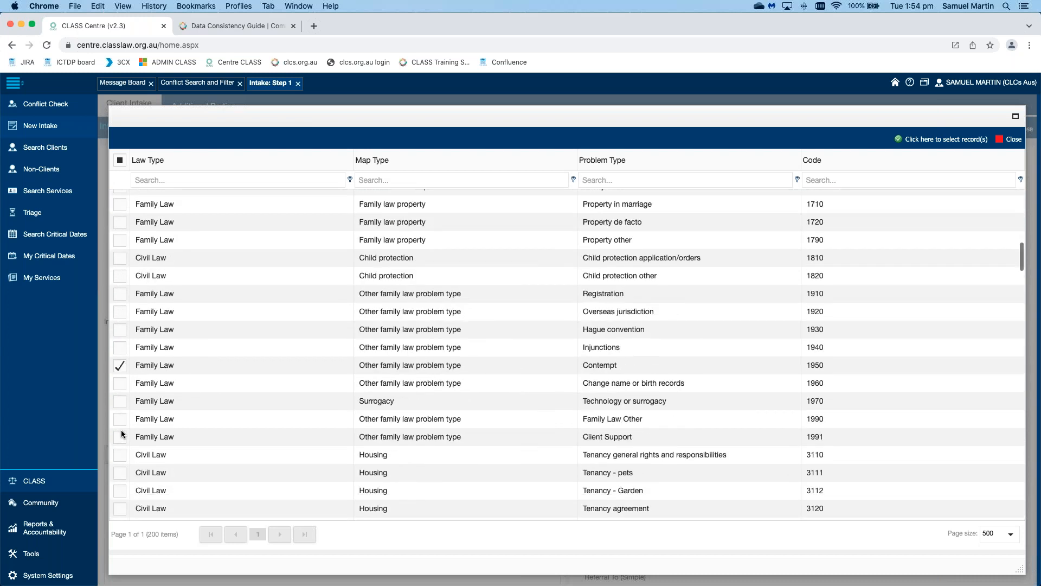
{"action": "scroll", "coordinate": [122, 429], "scroll_direction": "down", "scroll_amount": 2}
{"action": "left_click", "coordinate": [120, 432]}
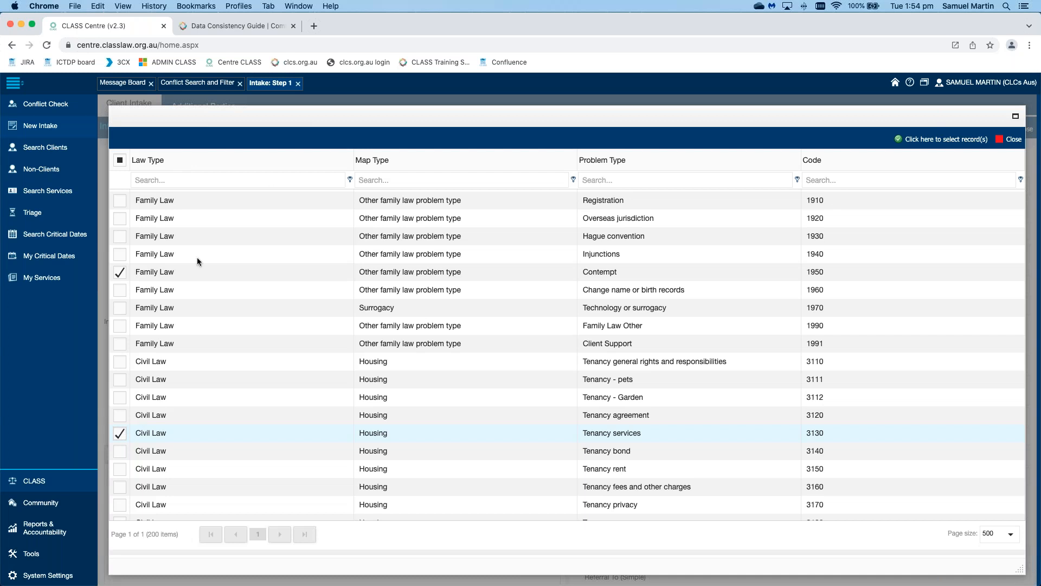
Step: Filter the problem list to the civil law type and problem types matching 'benefits'
{"action": "left_click", "coordinate": [244, 177]}
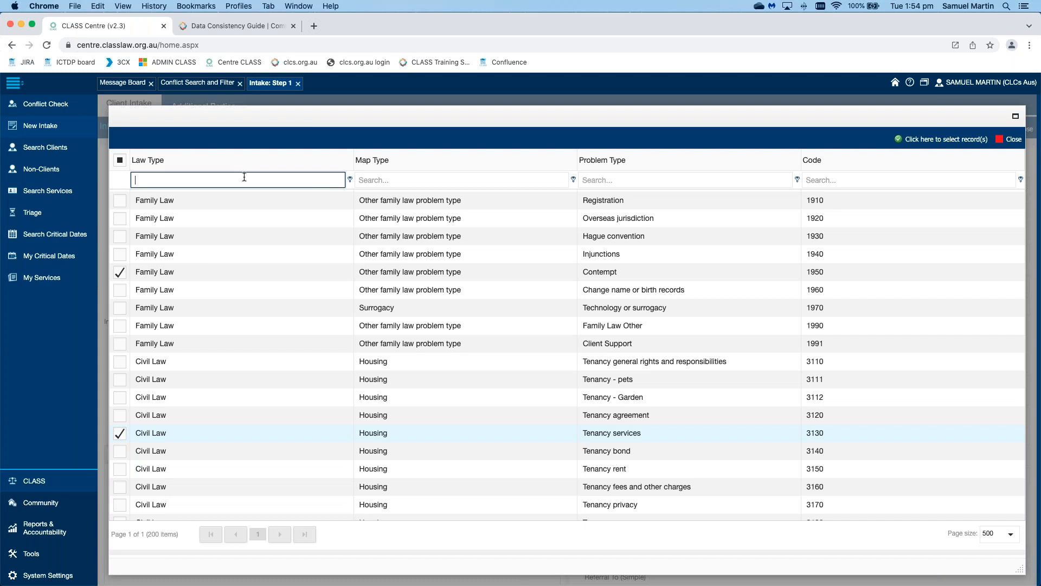
{"action": "type", "text": "civil"}
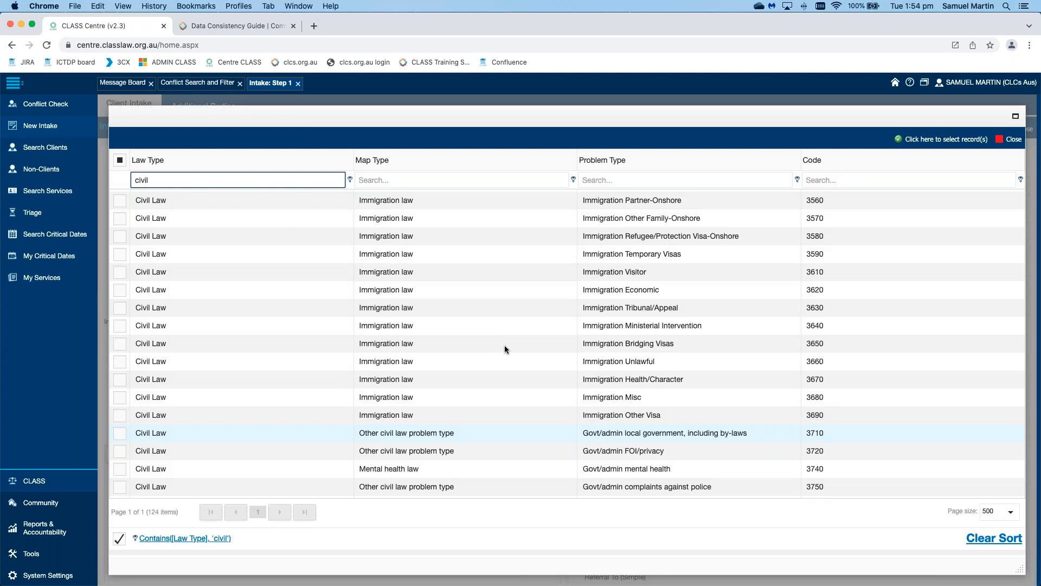
{"action": "scroll", "coordinate": [505, 345], "scroll_direction": "down", "scroll_amount": 5}
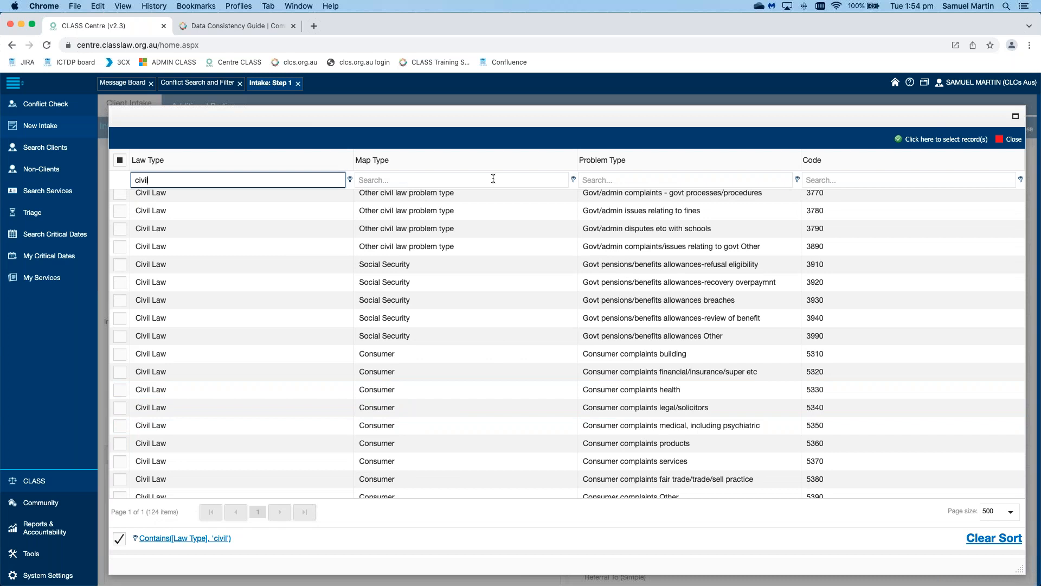
{"action": "left_click", "coordinate": [493, 178]}
{"action": "type", "text": "social"}
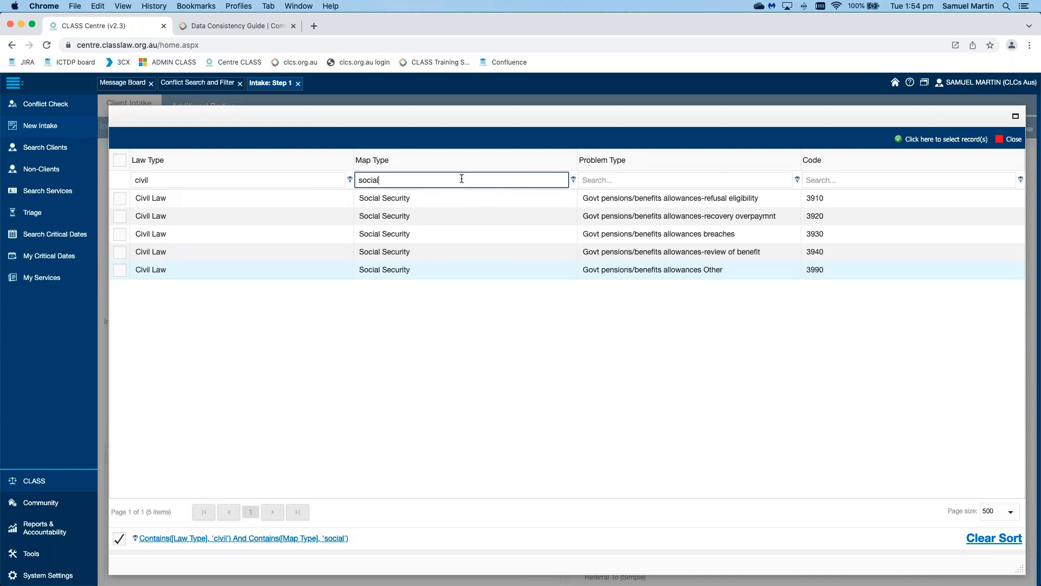
{"action": "key", "text": "BackSpace"}
{"action": "key", "text": "BackSpace"}
{"action": "key", "text": "BackSpace"}
{"action": "key", "text": "BackSpace"}
{"action": "key", "text": "BackSpace"}
{"action": "key", "text": "BackSpace"}
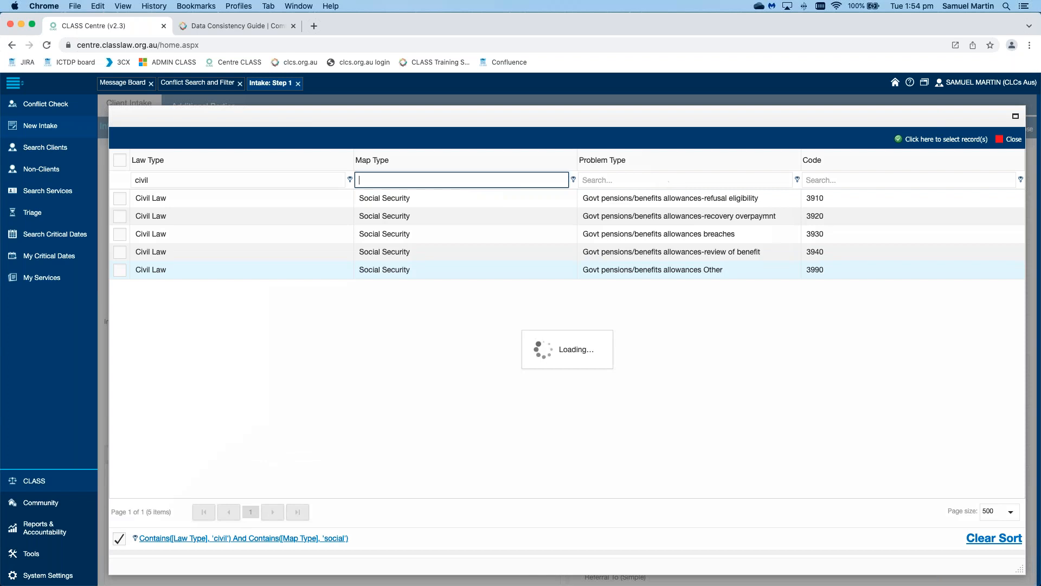
{"action": "left_click", "coordinate": [665, 178]}
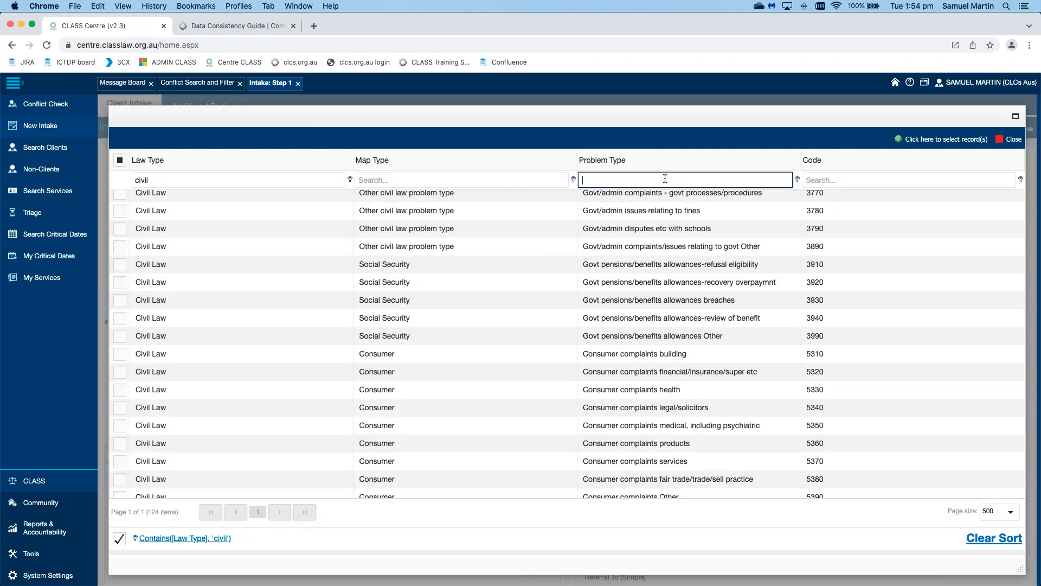
{"action": "type", "text": "benefits"}
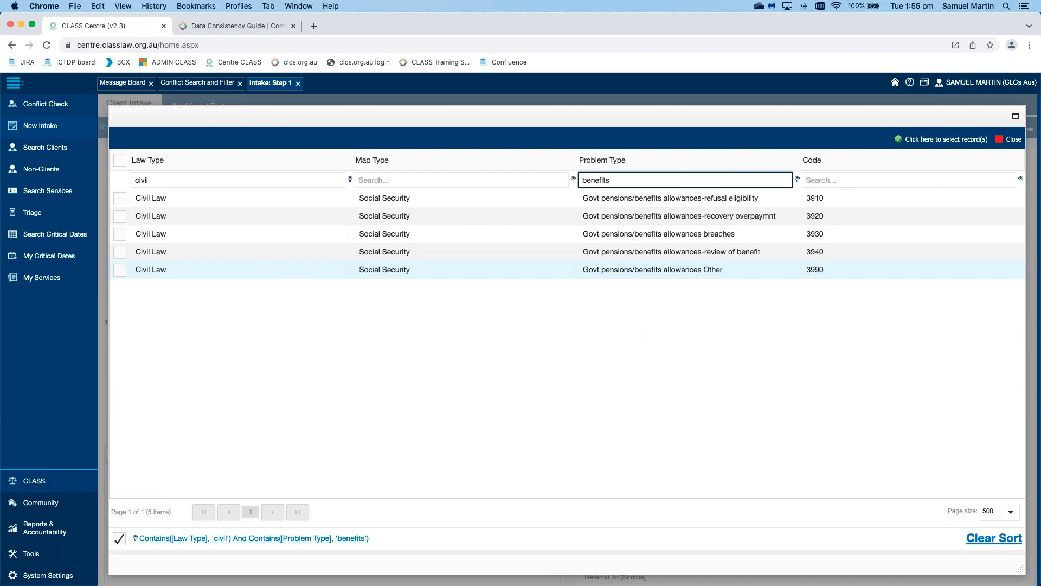
Step: Tick problem codes 3920 and 3940 and confirm the selected problem types
{"action": "left_click", "coordinate": [122, 216]}
{"action": "left_click", "coordinate": [124, 252]}
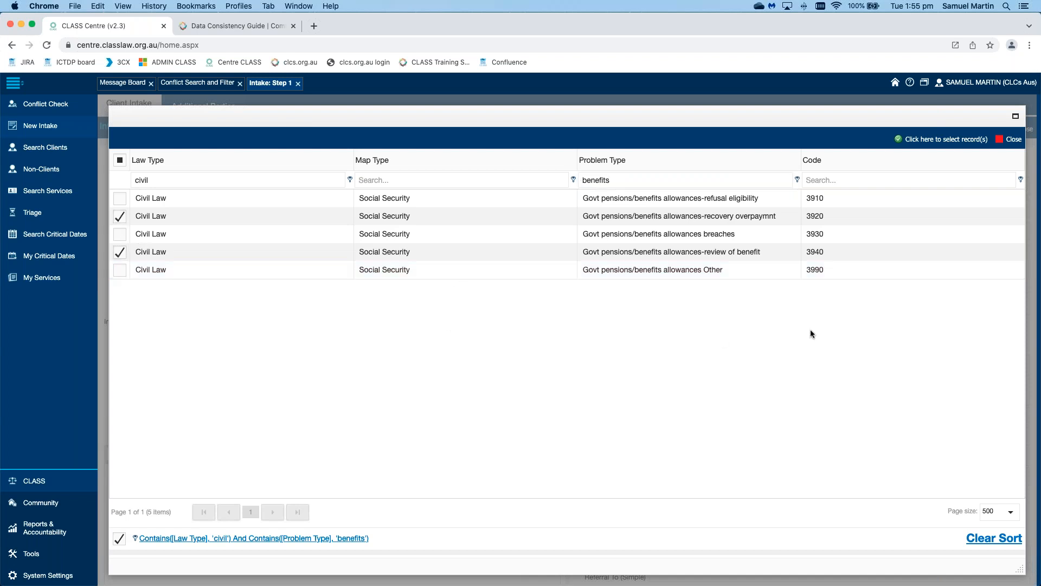
{"action": "left_click", "coordinate": [943, 139]}
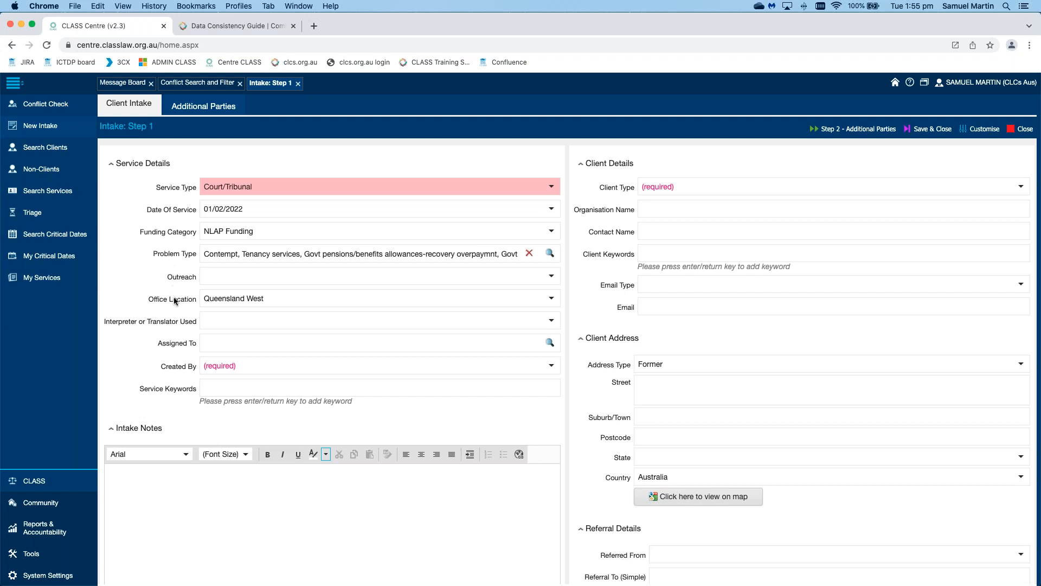
Step: Set Created By to the signed-in staff member, filtering the staff list by name
{"action": "left_click", "coordinate": [287, 366]}
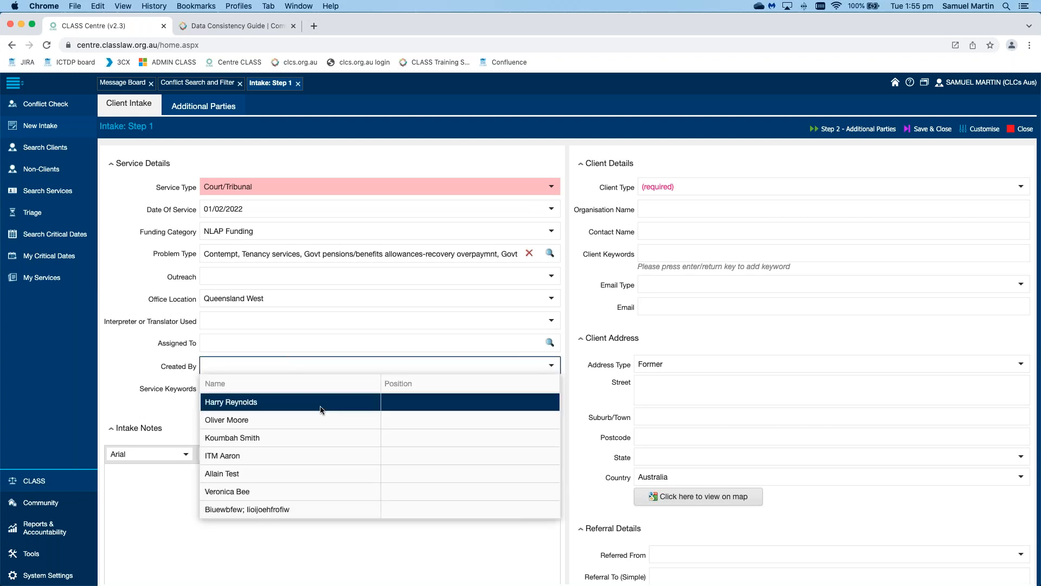
{"action": "scroll", "coordinate": [320, 406], "scroll_direction": "down", "scroll_amount": 5}
{"action": "scroll", "coordinate": [320, 405], "scroll_direction": "down", "scroll_amount": 3}
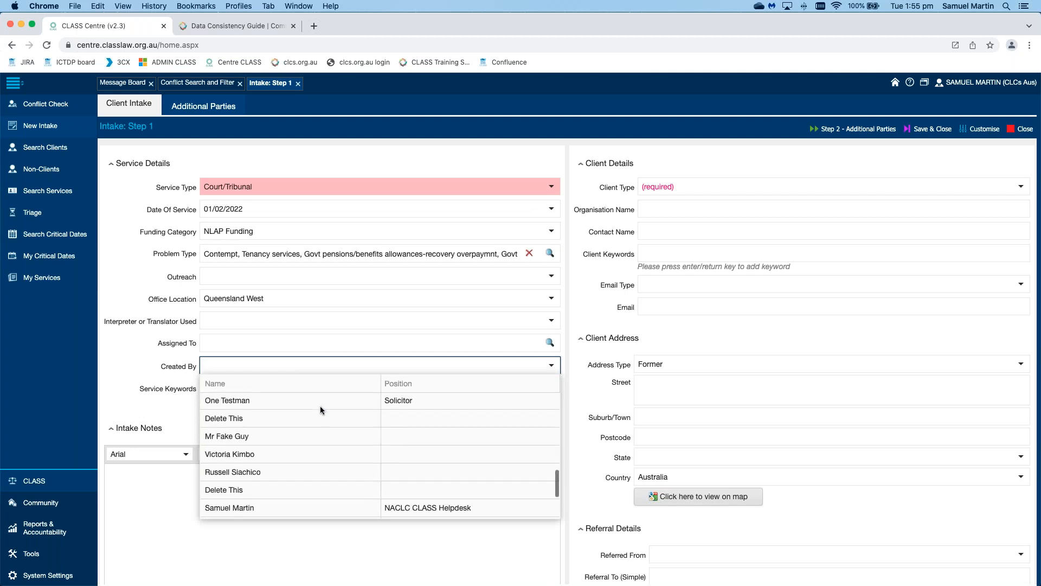
{"action": "type", "text": "samuel"}
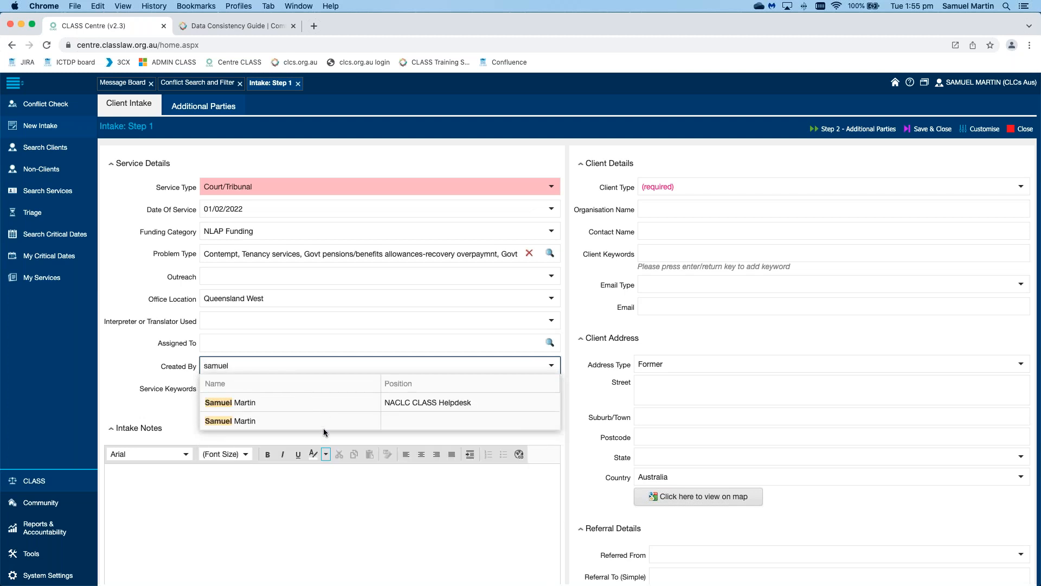
{"action": "left_click", "coordinate": [334, 402]}
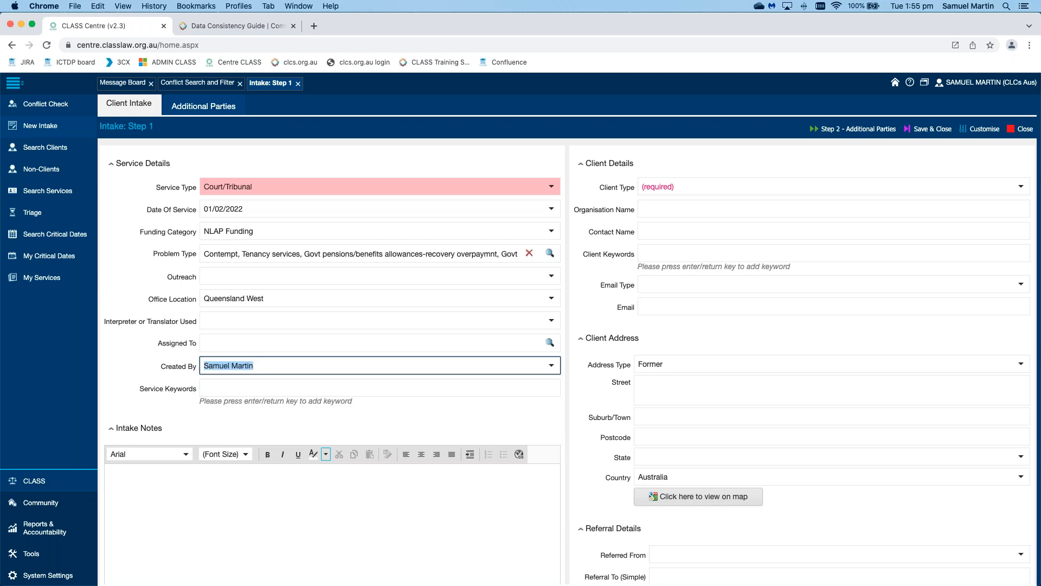
{"action": "left_click", "coordinate": [569, 331]}
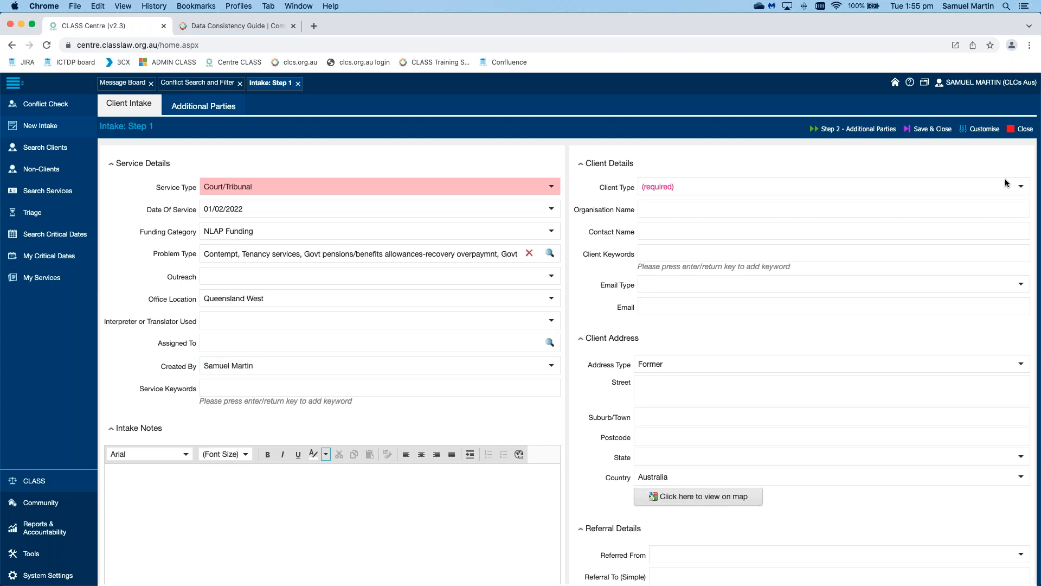
Step: Set the Client Type to Individual
{"action": "left_click", "coordinate": [1022, 186]}
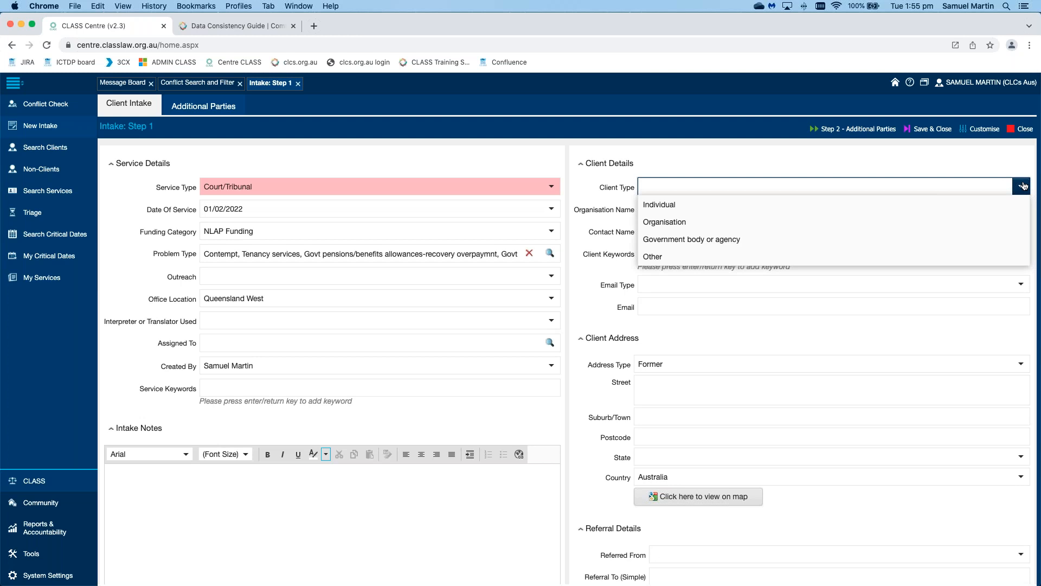
{"action": "left_click", "coordinate": [1023, 186]}
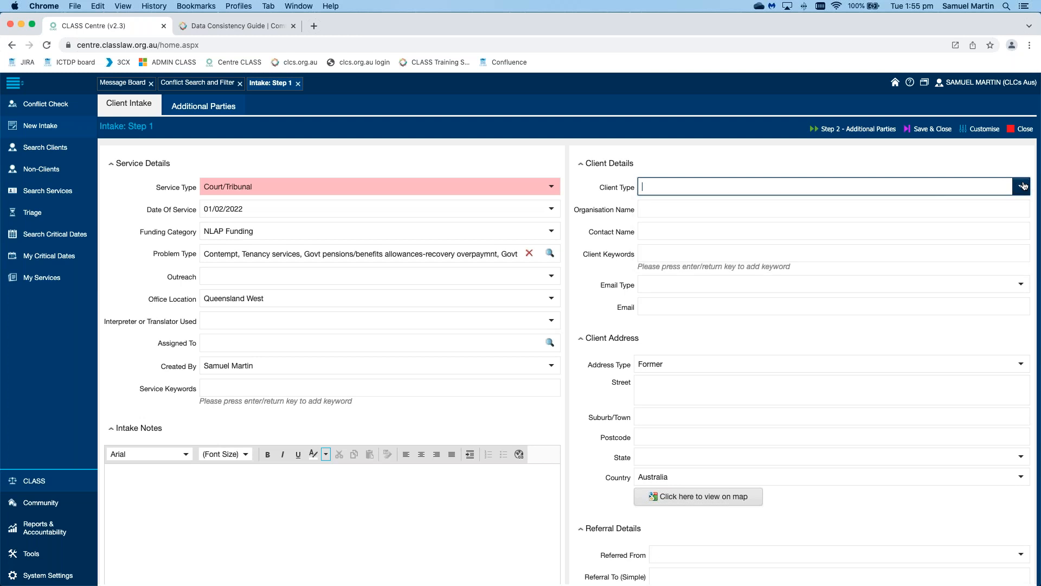
{"action": "left_click", "coordinate": [1023, 186]}
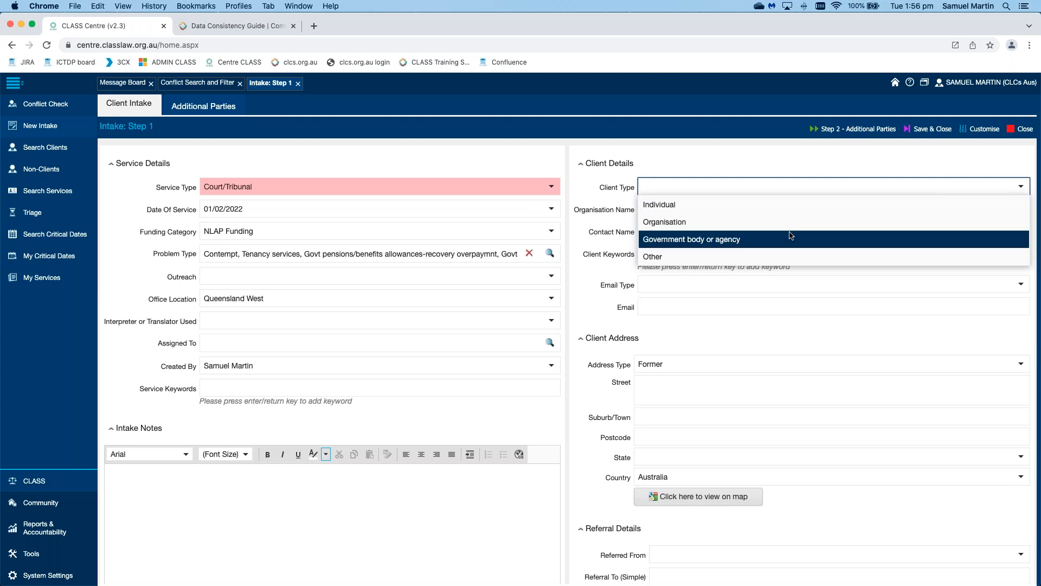
{"action": "key", "text": "Down"}
{"action": "key", "text": "Up"}
{"action": "key", "text": "Up"}
{"action": "key", "text": "Up"}
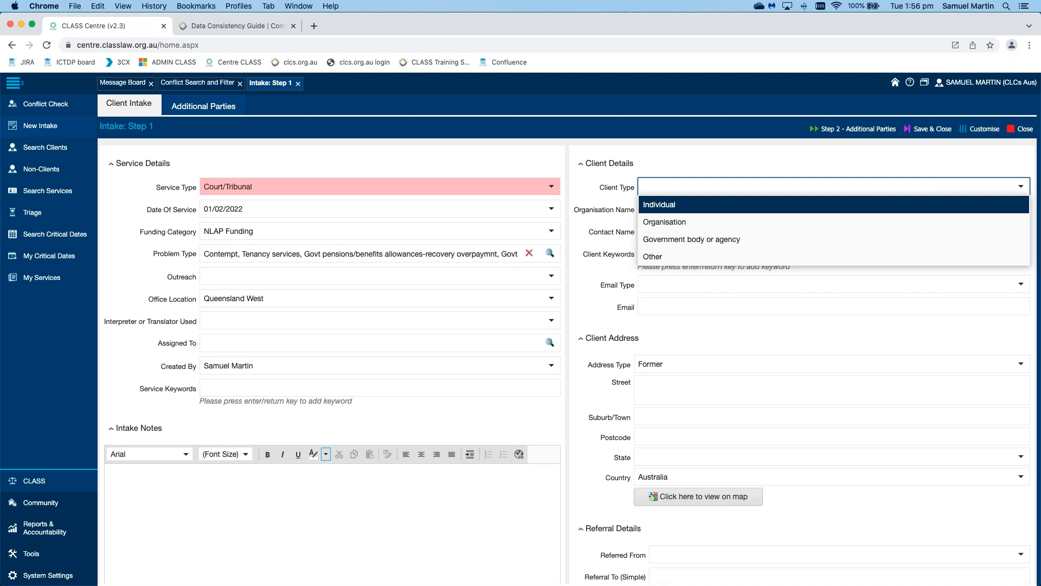
{"action": "key", "text": "Return"}
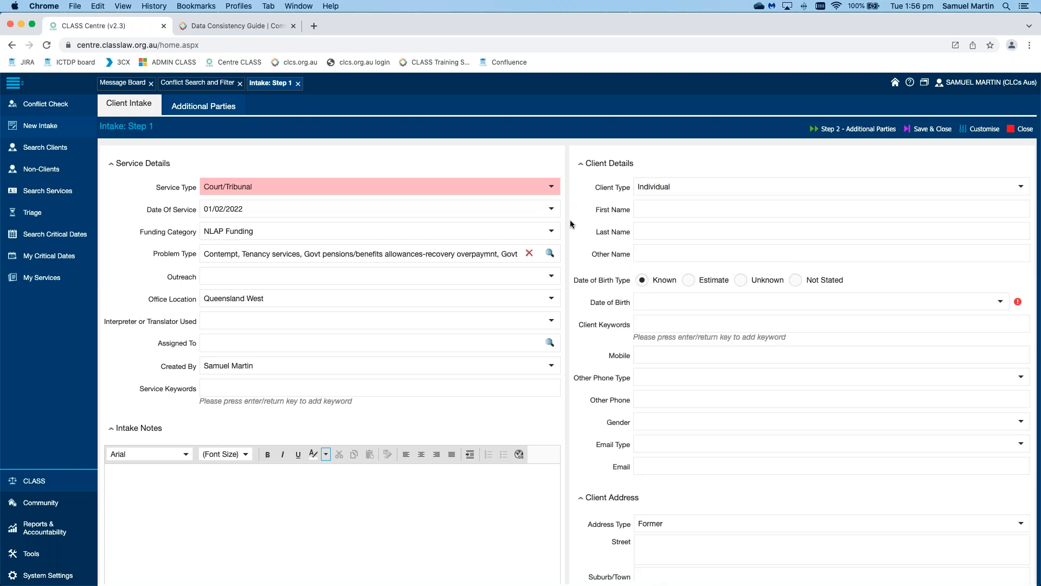
Step: Enter the client's first name and last name
{"action": "left_click", "coordinate": [737, 208]}
{"action": "type", "text": "Delete"}
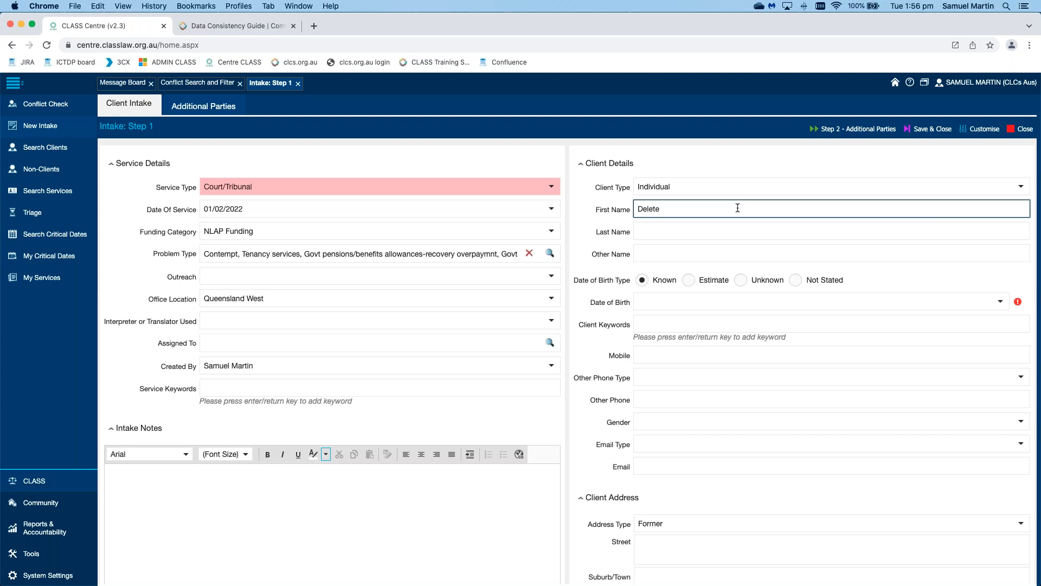
{"action": "key", "text": "Tab"}
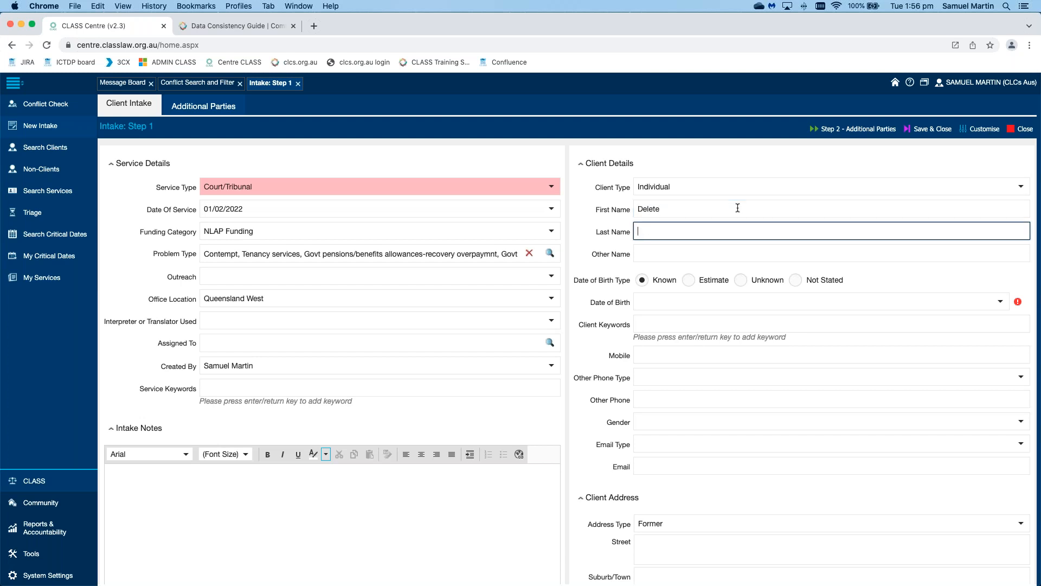
{"action": "type", "text": "This"}
Step: Type a date of birth, then clear it so the field is left empty
{"action": "left_click", "coordinate": [1000, 301]}
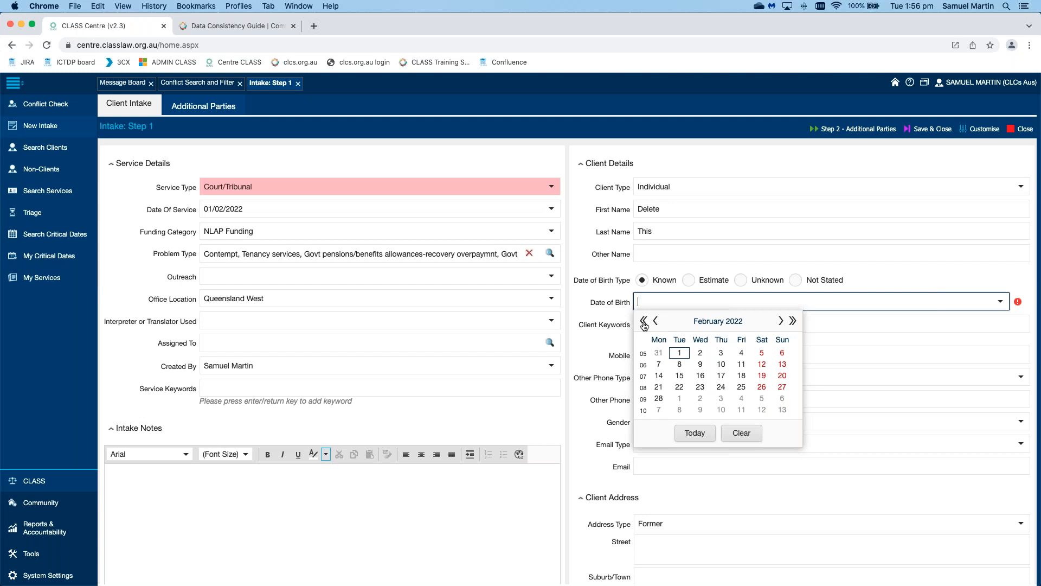
{"action": "left_click", "coordinate": [705, 302]}
{"action": "type", "text": "10/01/1999"}
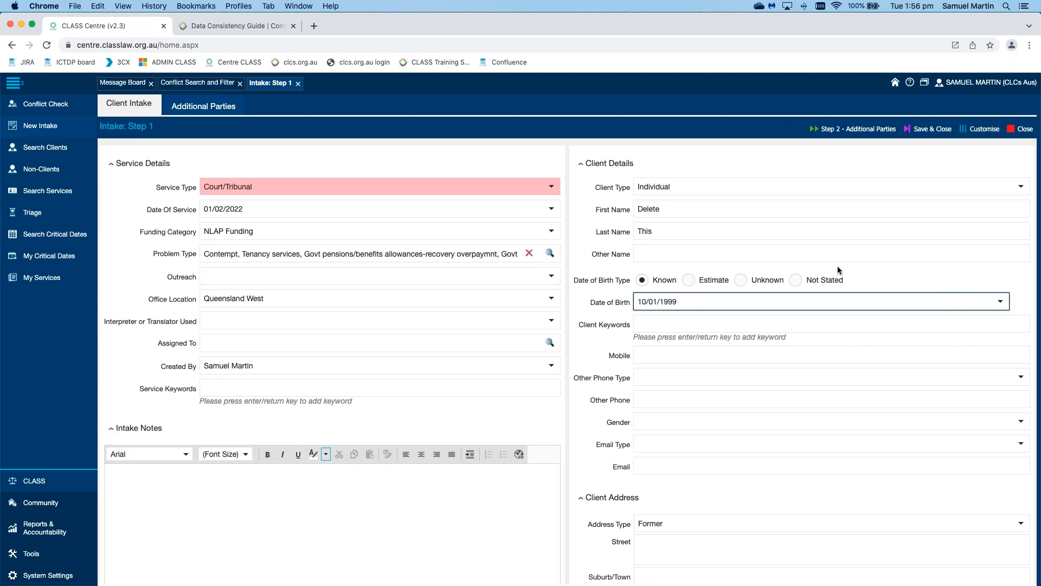
{"action": "triple_click", "coordinate": [797, 300]}
{"action": "key", "text": "BackSpace"}
{"action": "key", "text": "Tab"}
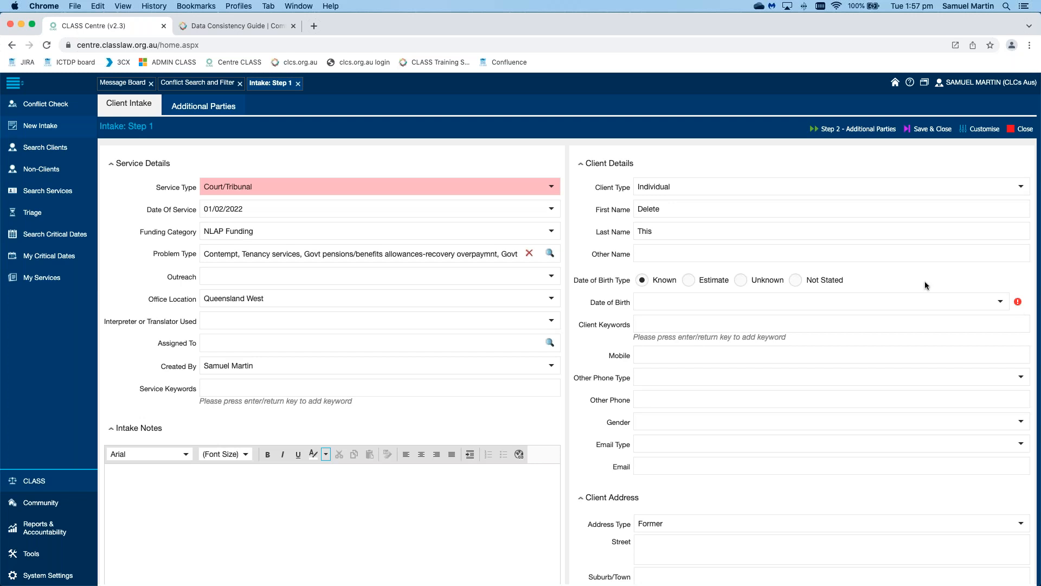
Step: Set the Date of Birth Type to Not Stated
{"action": "left_click", "coordinate": [741, 279]}
{"action": "left_click", "coordinate": [796, 280]}
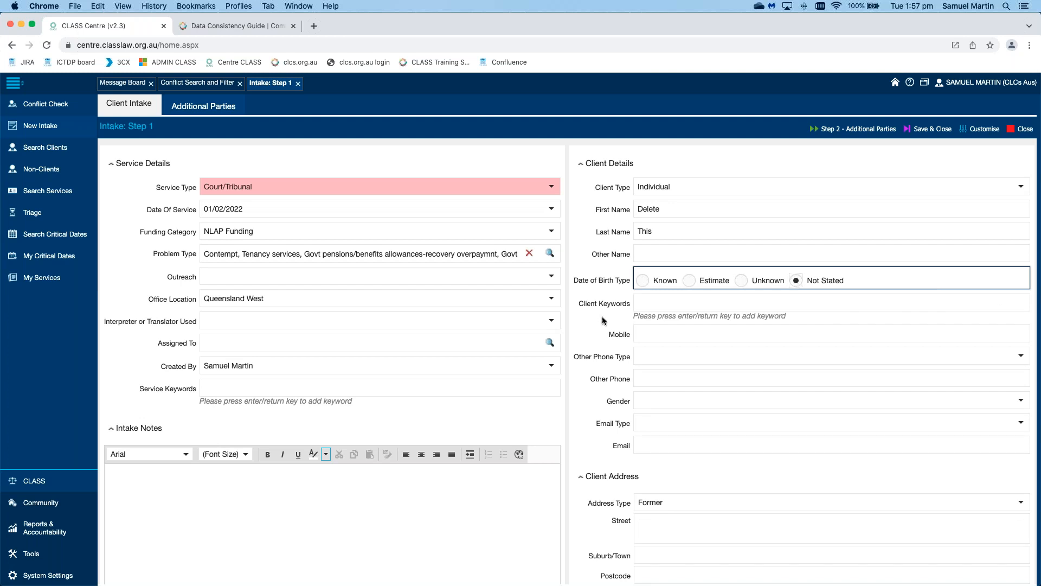
{"action": "scroll", "coordinate": [601, 317], "scroll_direction": "down", "scroll_amount": 1}
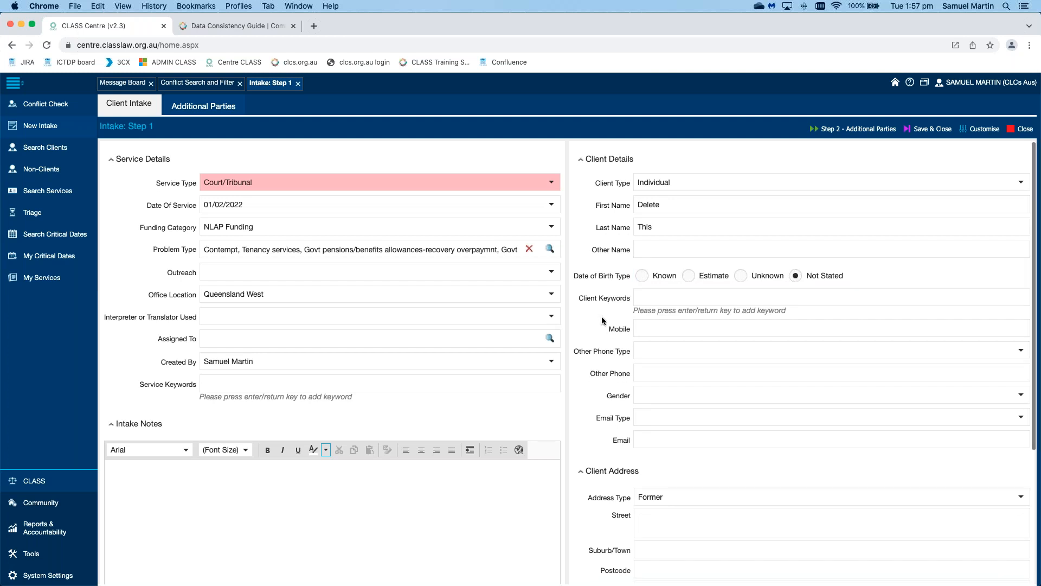
Step: Add 'blue tie' as a client keyword tag
{"action": "left_click", "coordinate": [668, 277]}
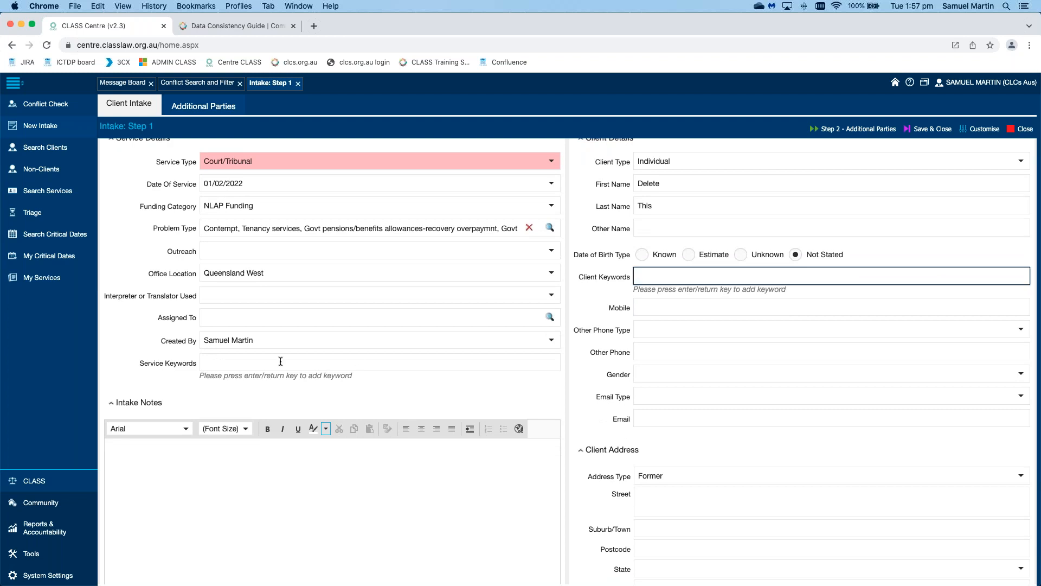
{"action": "type", "text": "blue tie"}
{"action": "key", "text": "Return"}
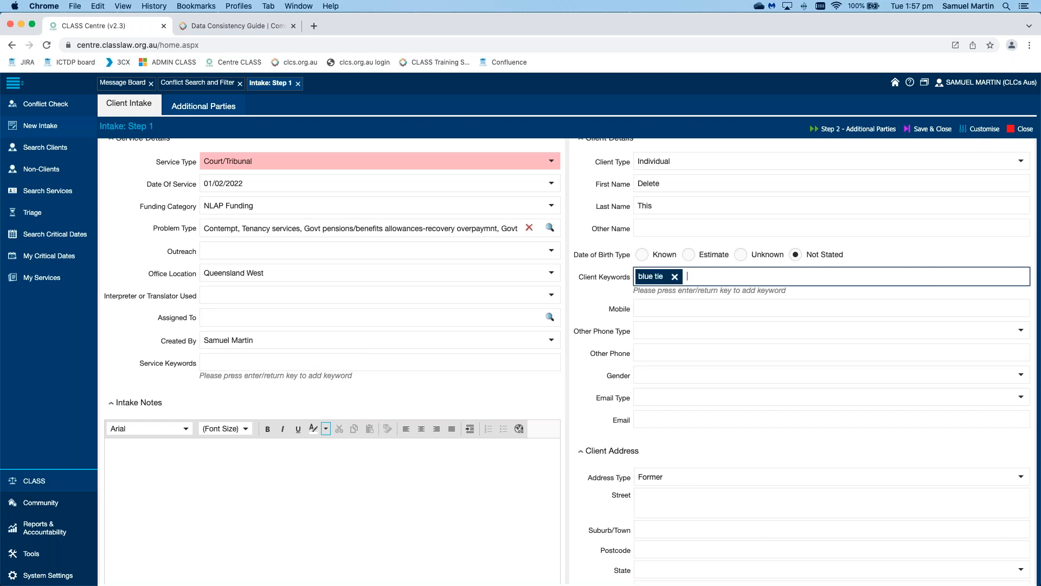
{"action": "left_click", "coordinate": [590, 287]}
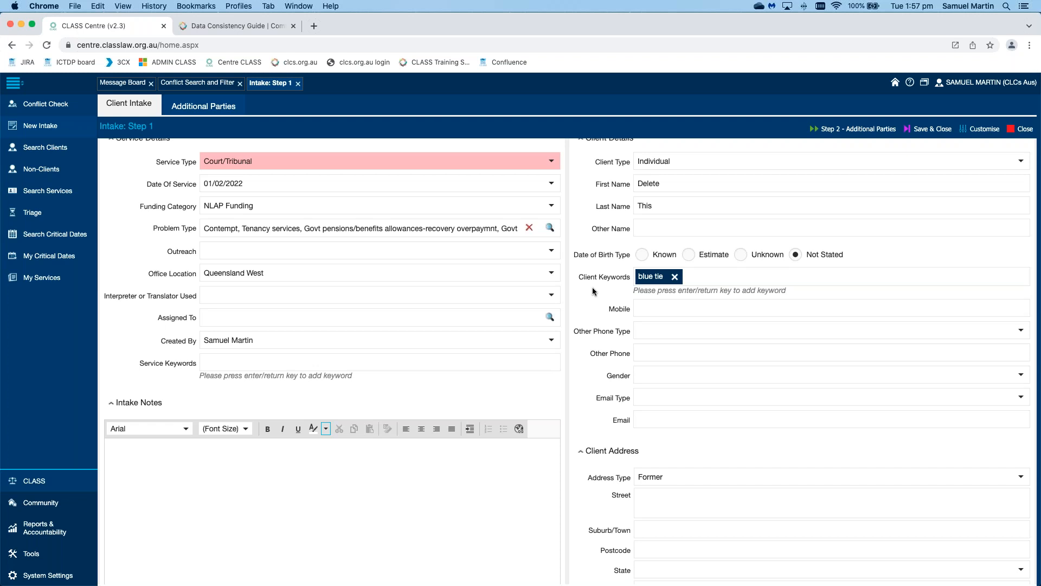
Step: Enter the client's street address and suburb, choosing the matching suburb-and-postcode suggestion
{"action": "scroll", "coordinate": [592, 288], "scroll_direction": "down", "scroll_amount": 2}
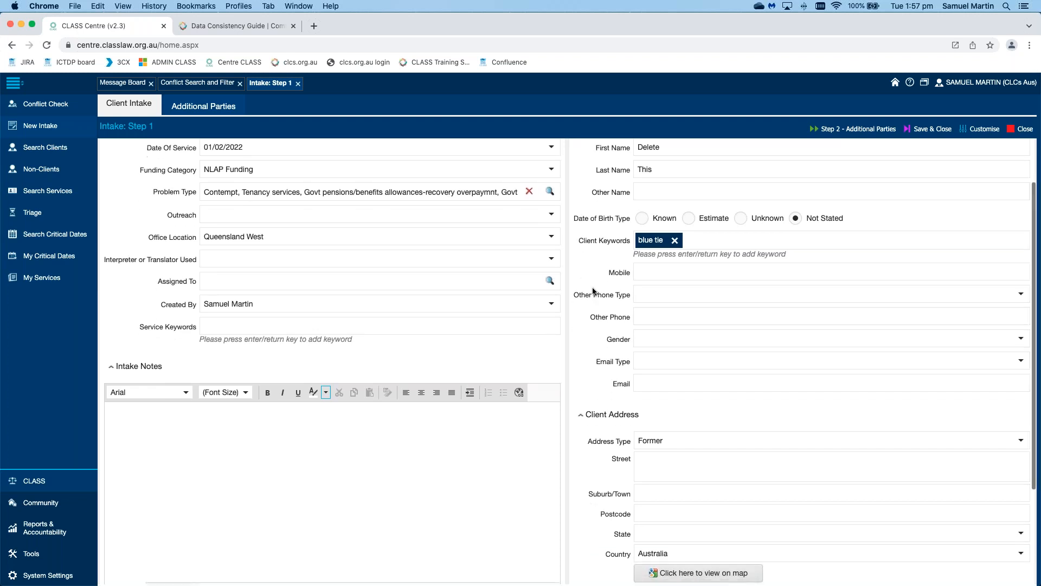
{"action": "scroll", "coordinate": [593, 291], "scroll_direction": "down", "scroll_amount": 2}
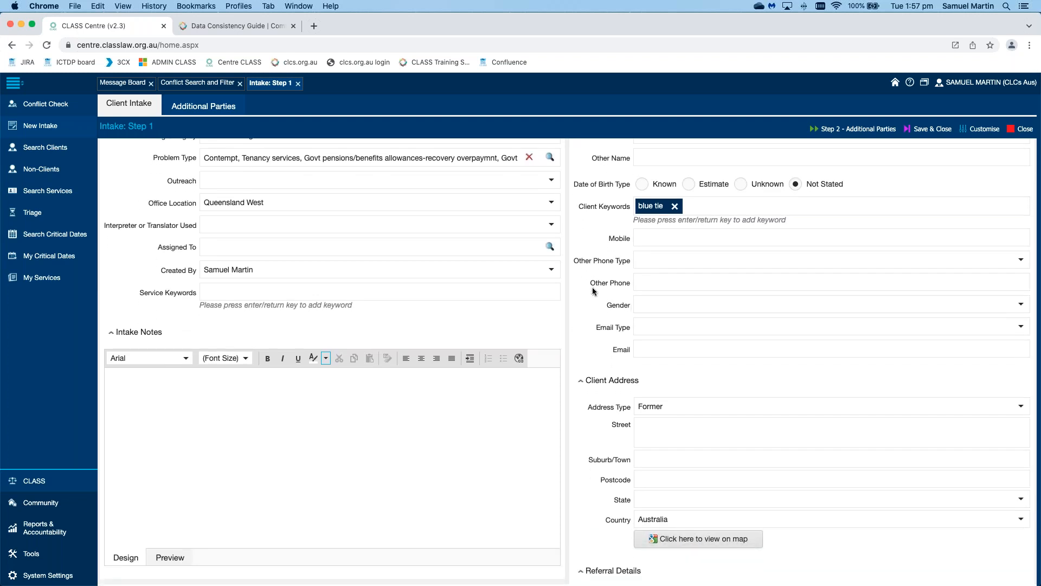
{"action": "scroll", "coordinate": [592, 288], "scroll_direction": "down", "scroll_amount": 2}
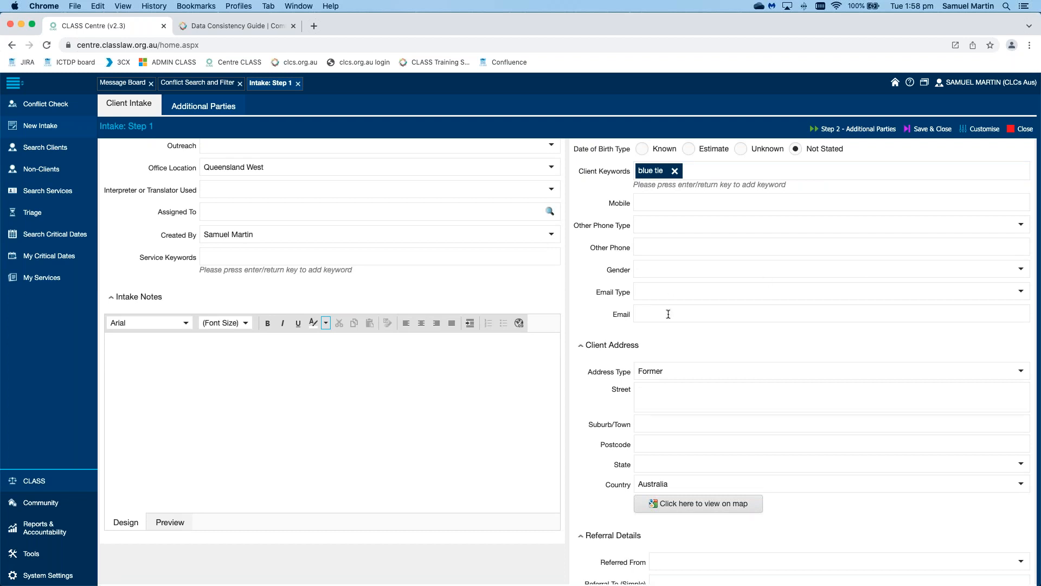
{"action": "scroll", "coordinate": [736, 338], "scroll_direction": "down", "scroll_amount": 3}
{"action": "left_click", "coordinate": [739, 336]}
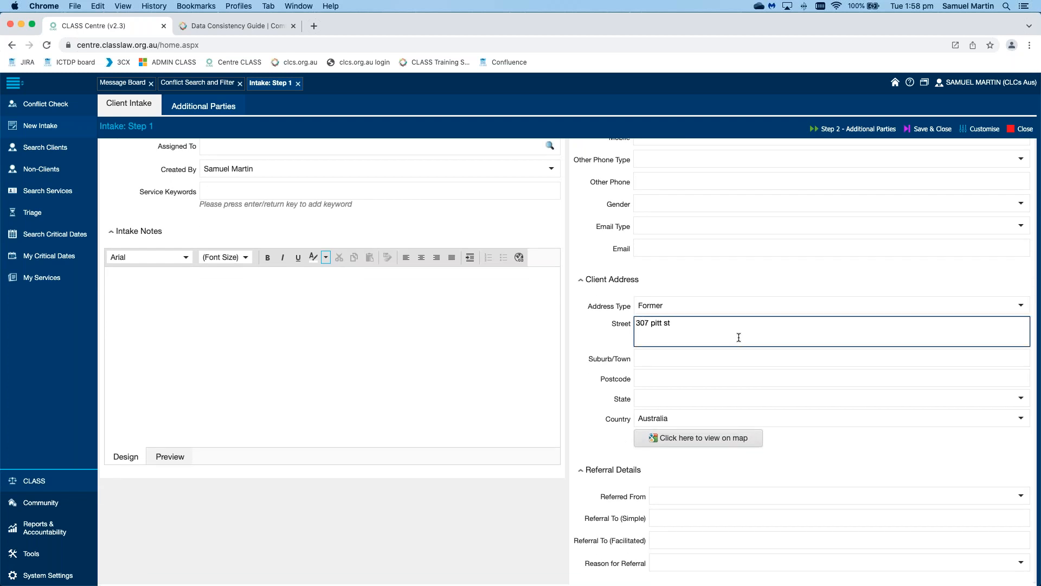
{"action": "type", "text": "sydney"}
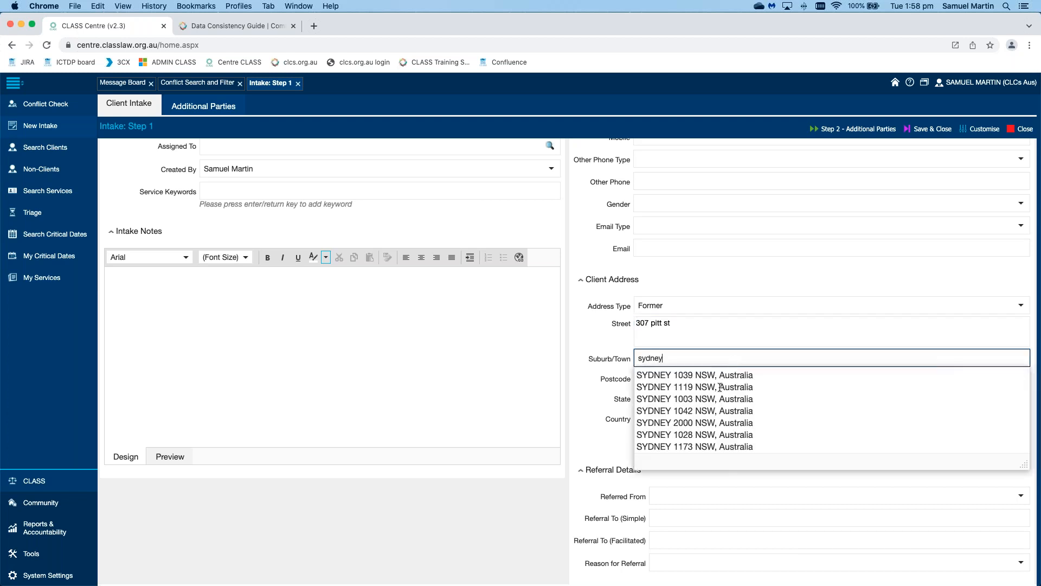
{"action": "left_click", "coordinate": [683, 424]}
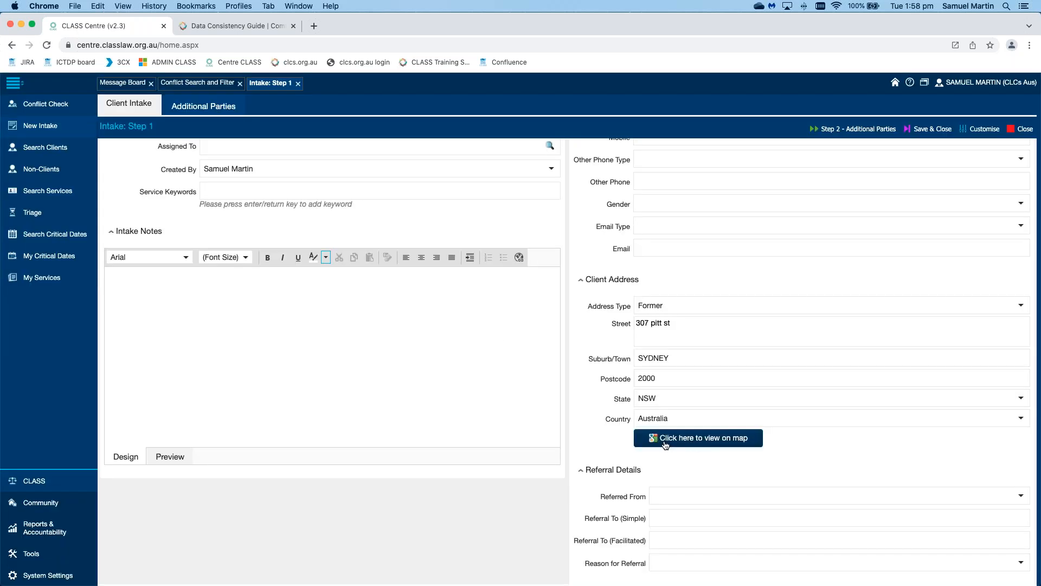
{"action": "left_click", "coordinate": [665, 444]}
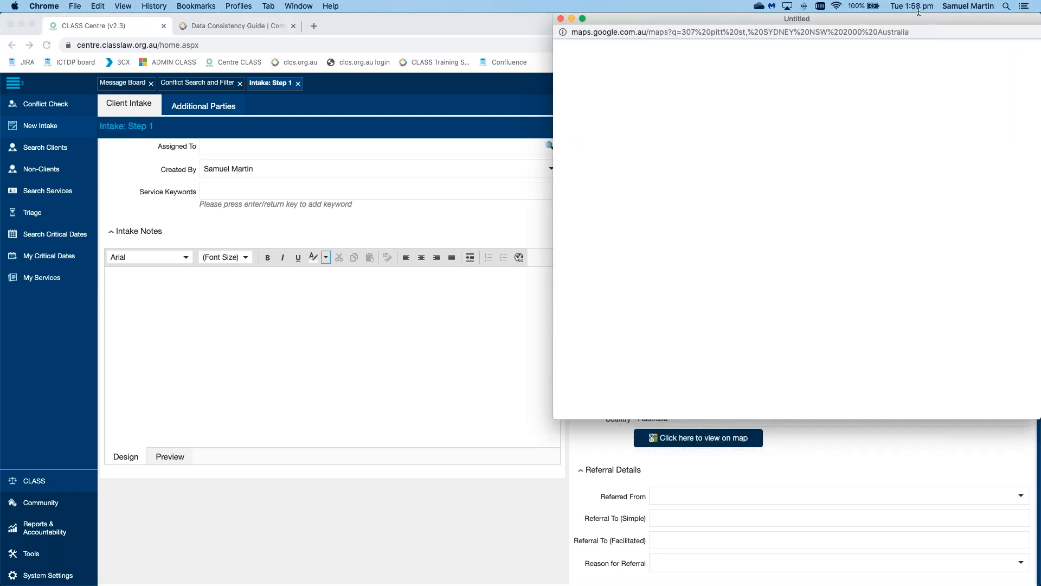
Step: Move the Google Maps window showing the client's address, then close it
{"action": "left_click_drag", "start_coordinate": [852, 33], "coordinate": [688, 119]}
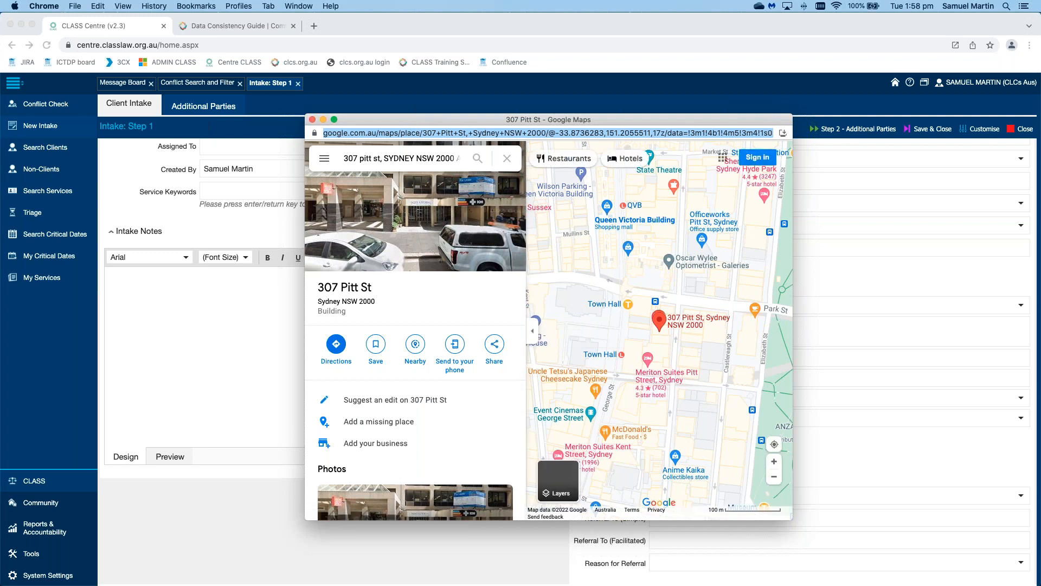
{"action": "left_click", "coordinate": [312, 119]}
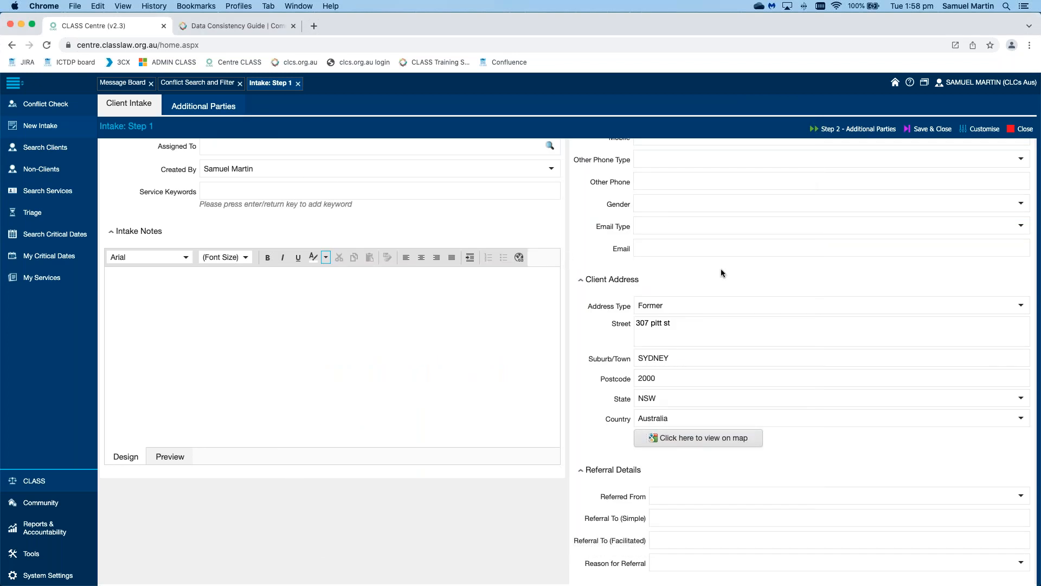
Step: Enter the intake note 'Here's where notes live' and continue to Step 2, Additional Parties
{"action": "scroll", "coordinate": [720, 268], "scroll_direction": "up", "scroll_amount": 5}
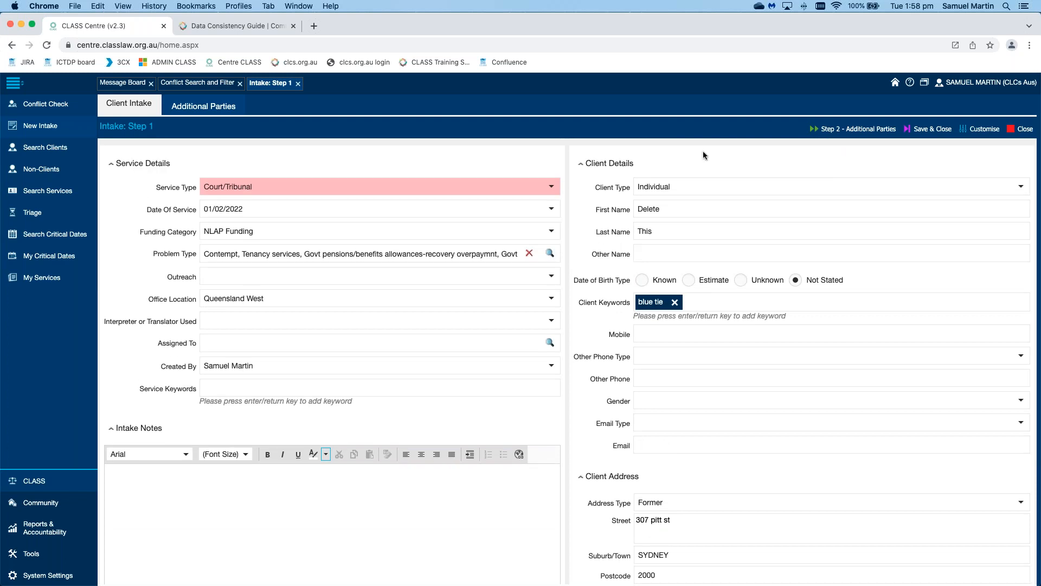
{"action": "left_click", "coordinate": [380, 469]}
{"action": "type", "text": "Here's where notes live"}
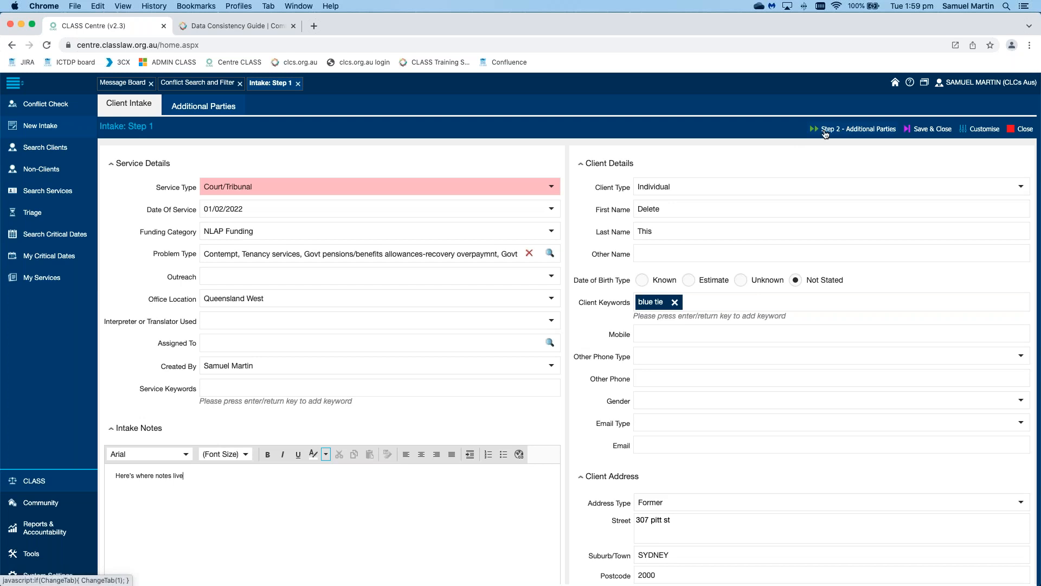
{"action": "left_click", "coordinate": [853, 133]}
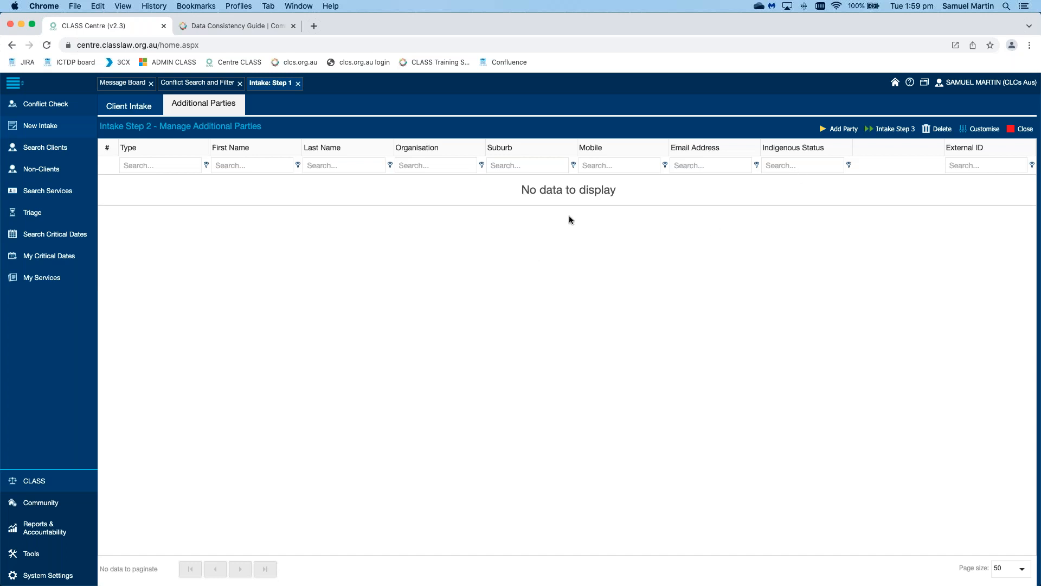
Step: Open a new Additional Party Details form with Add Party
{"action": "left_click", "coordinate": [839, 128]}
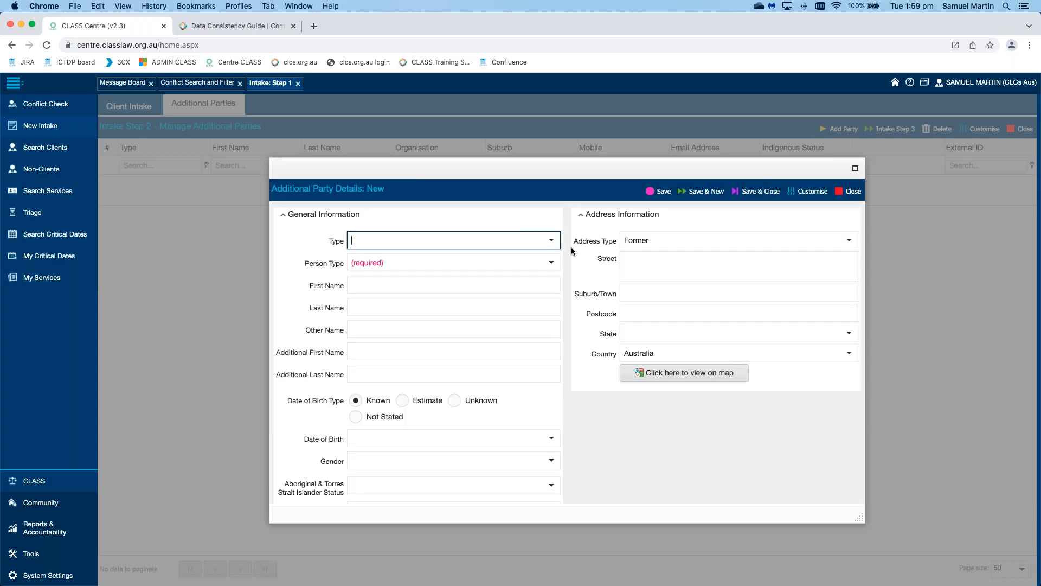
Step: Set the party Type to Related Party and Person Type to Individual, then Save & New
{"action": "left_click", "coordinate": [550, 239]}
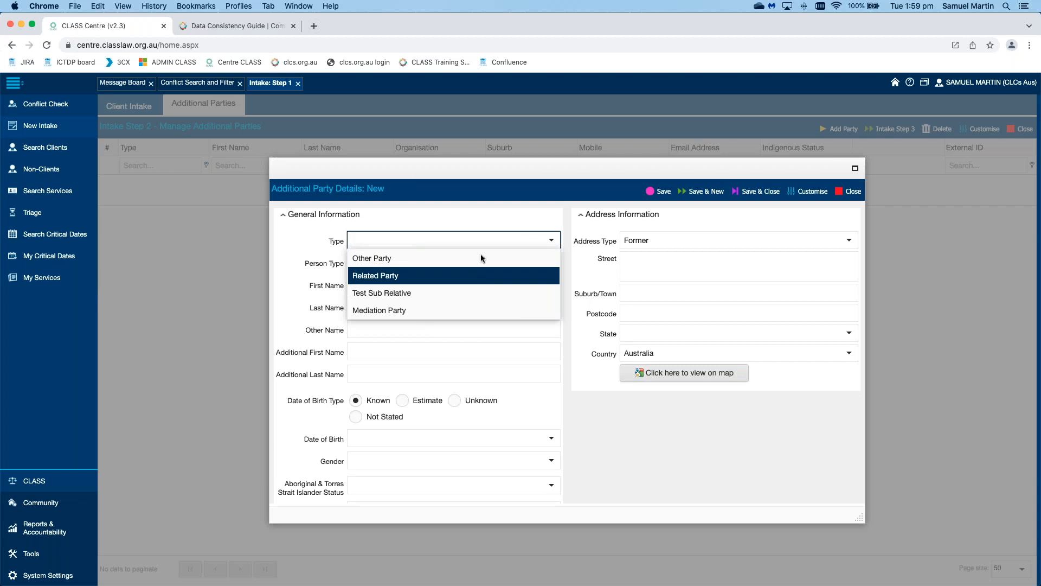
{"action": "left_click", "coordinate": [480, 275]}
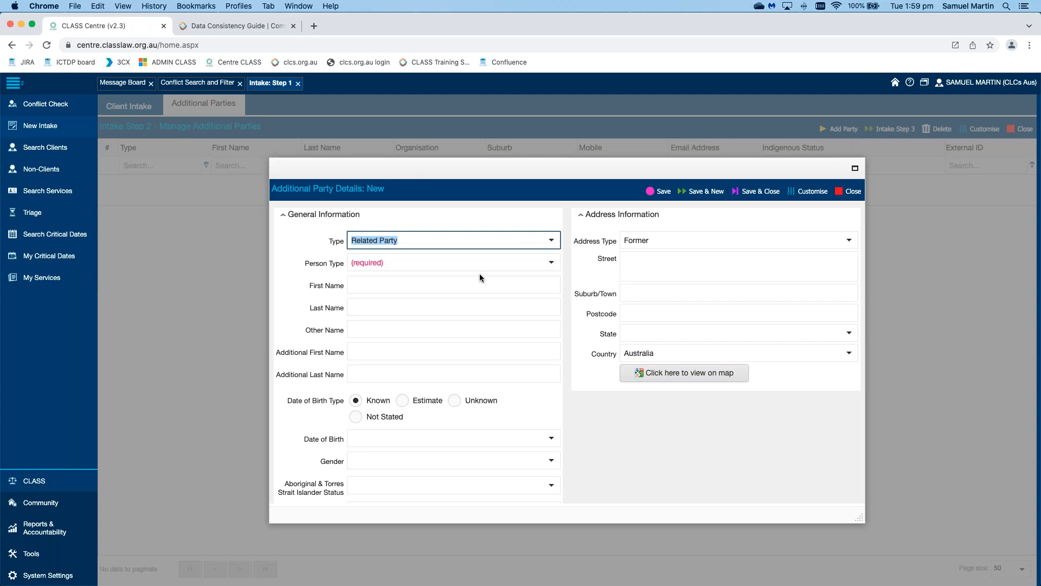
{"action": "left_click", "coordinate": [551, 262]}
{"action": "key", "text": "Down"}
{"action": "key", "text": "Return"}
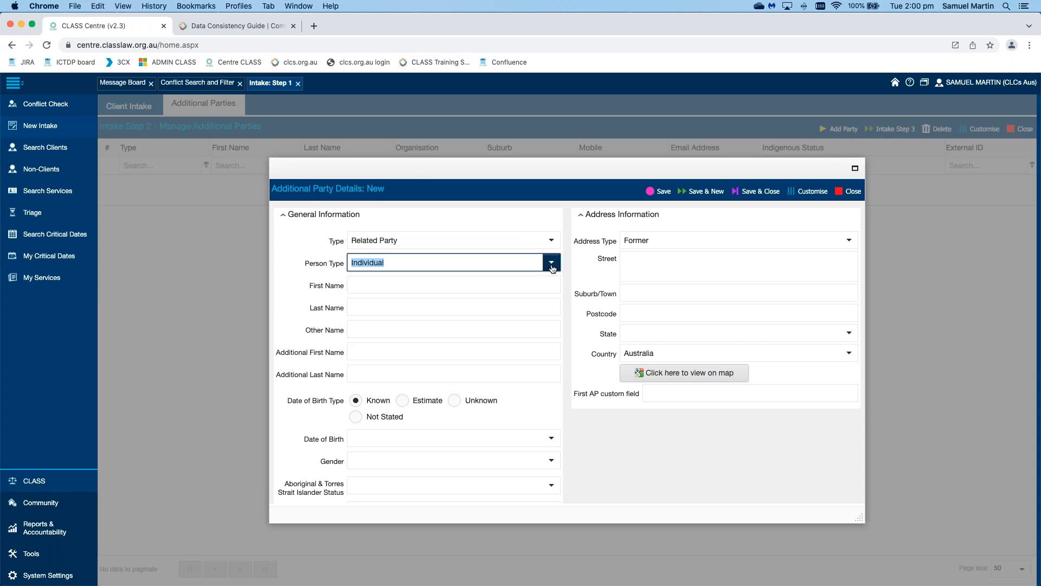
{"action": "left_click", "coordinate": [552, 264]}
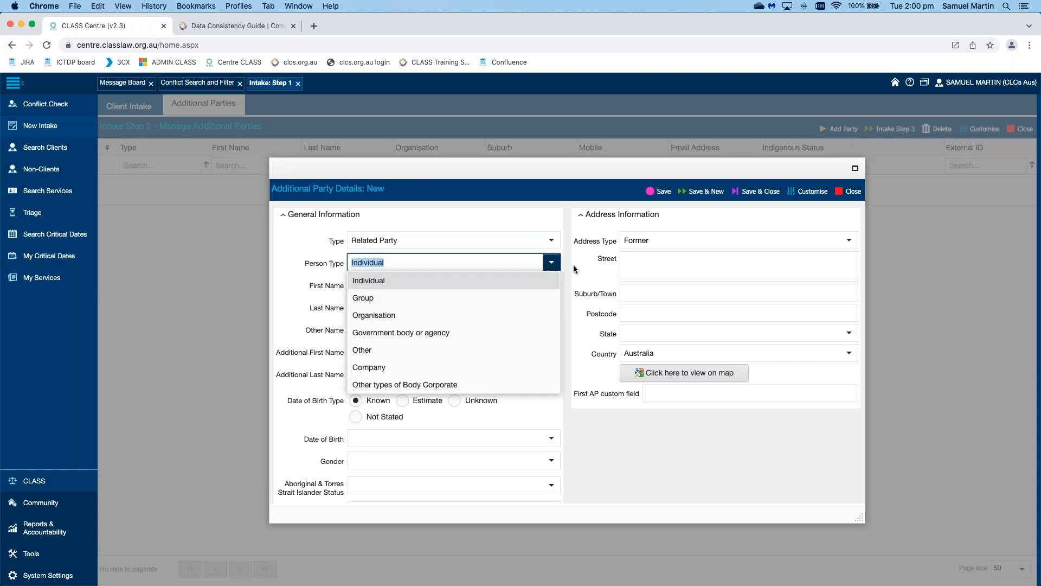
{"action": "left_click", "coordinate": [530, 281]}
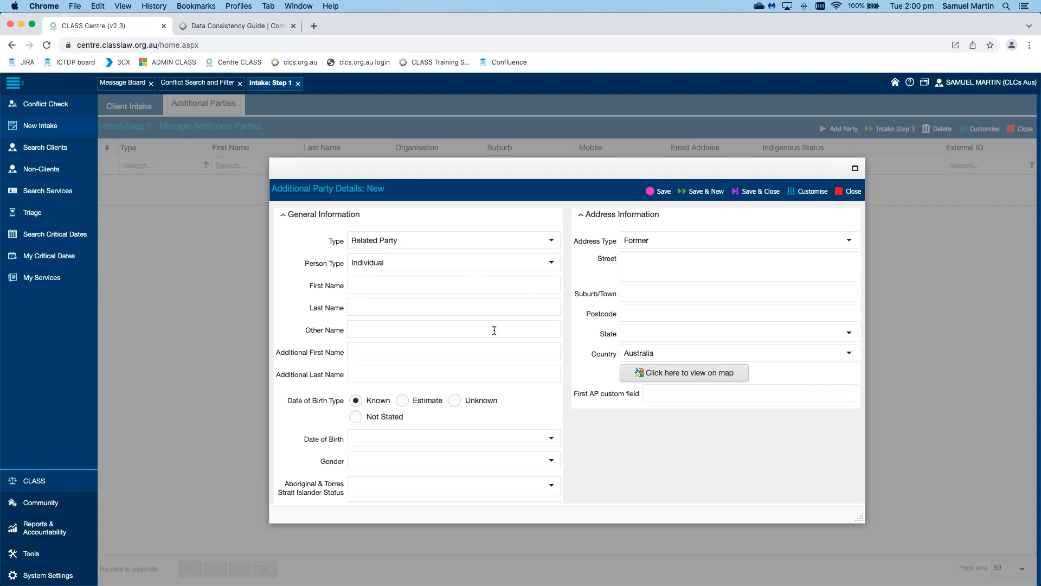
{"action": "scroll", "coordinate": [534, 412], "scroll_direction": "down", "scroll_amount": 3}
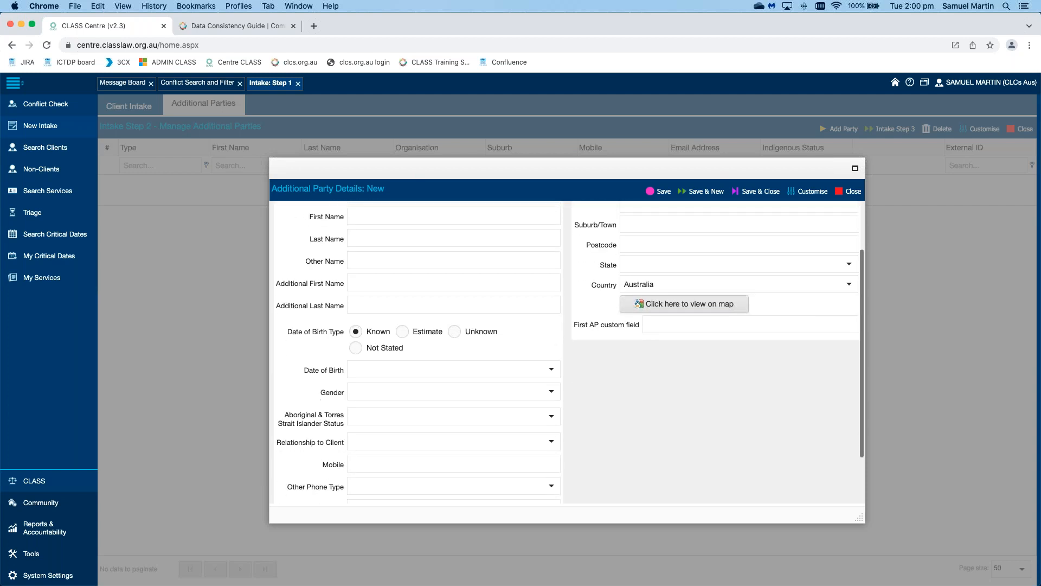
{"action": "scroll", "coordinate": [598, 445], "scroll_direction": "down", "scroll_amount": 1}
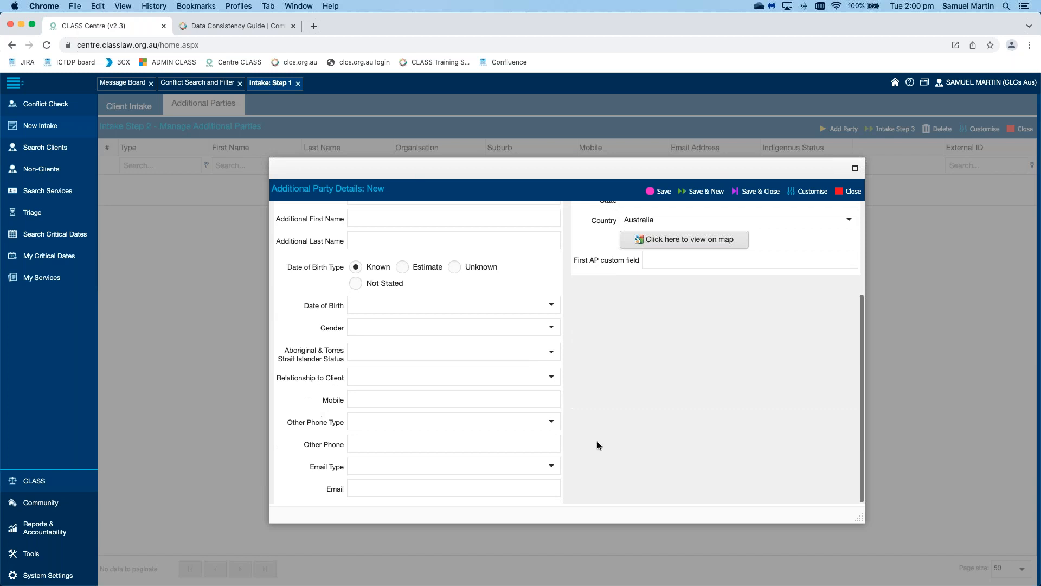
{"action": "scroll", "coordinate": [597, 441], "scroll_direction": "up", "scroll_amount": 4}
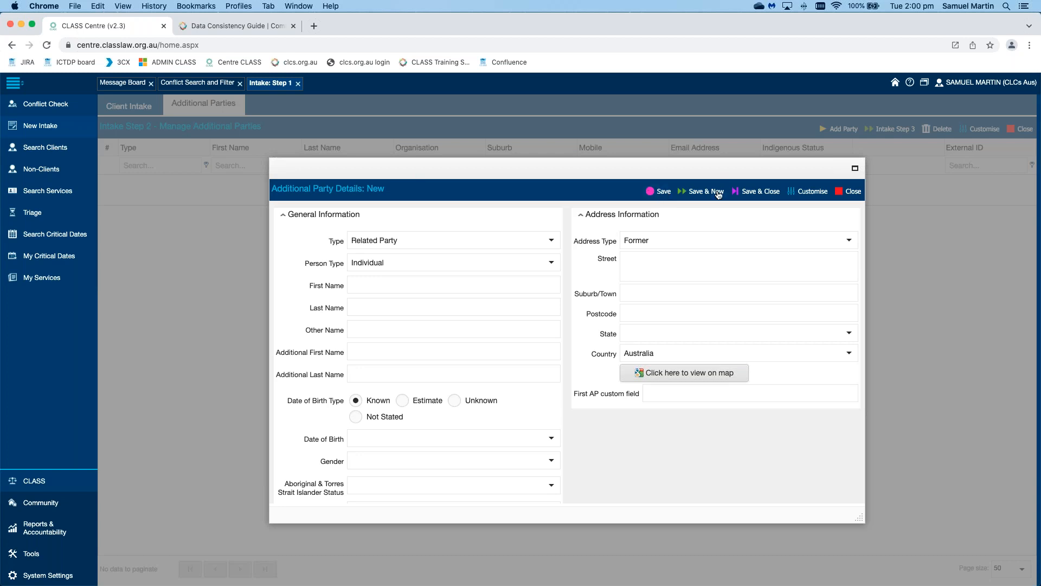
{"action": "left_click", "coordinate": [813, 195]}
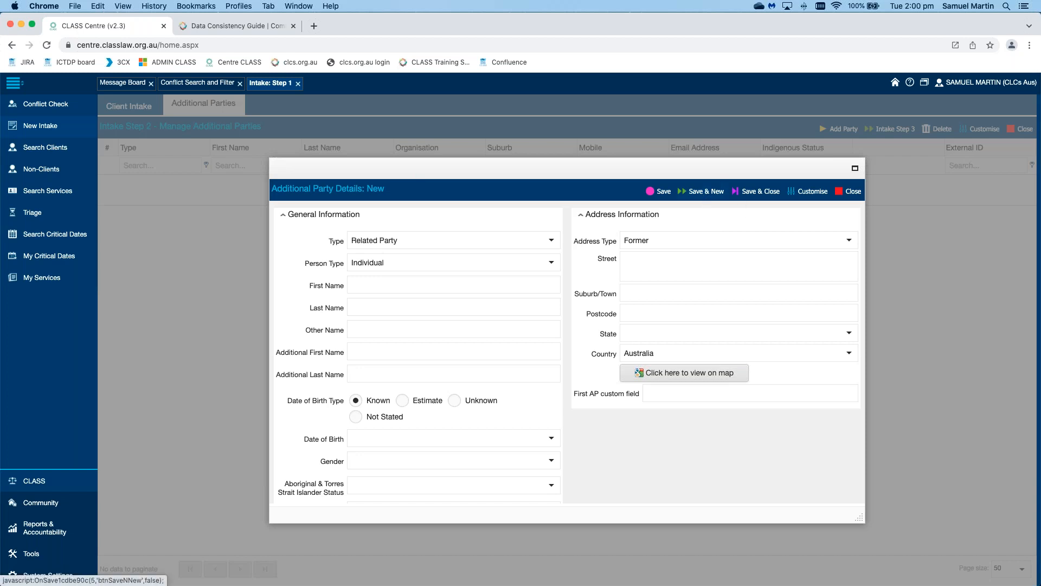
{"action": "left_click", "coordinate": [705, 191]}
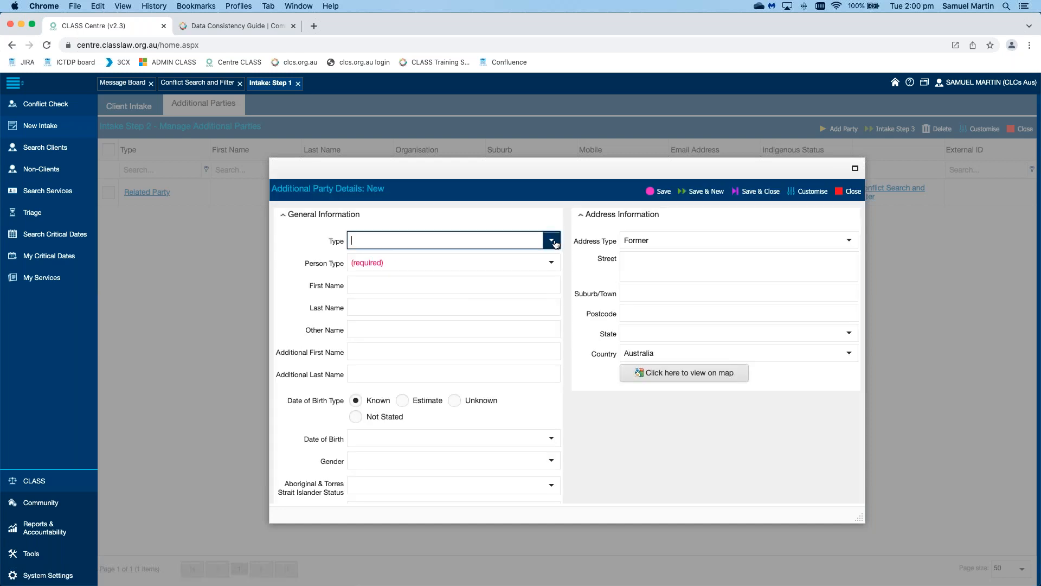
Step: Add a second Related Party with Person Type Individual and Save & Close
{"action": "left_click", "coordinate": [552, 240]}
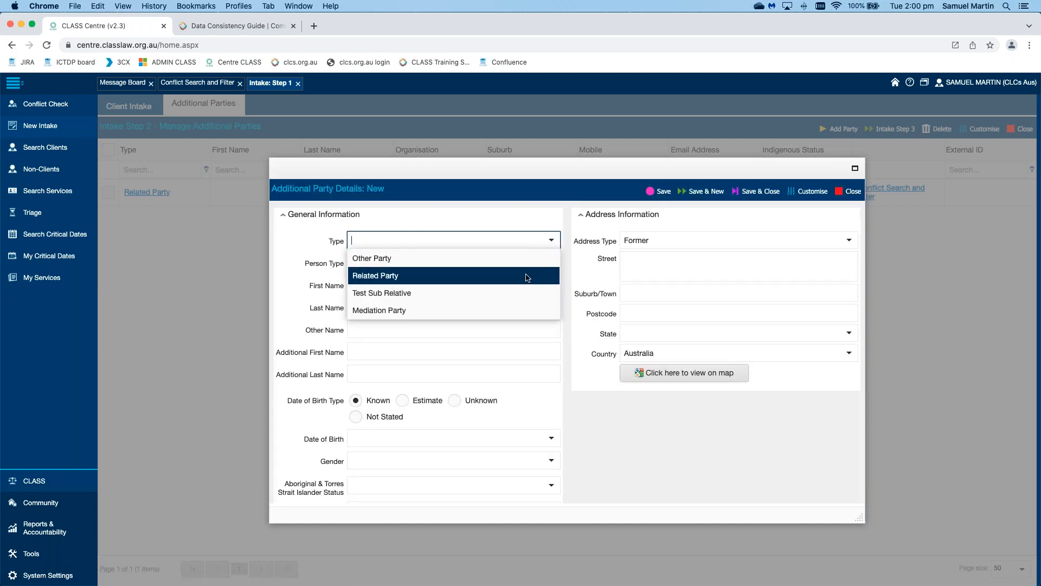
{"action": "left_click", "coordinate": [530, 277]}
{"action": "left_click", "coordinate": [551, 262]}
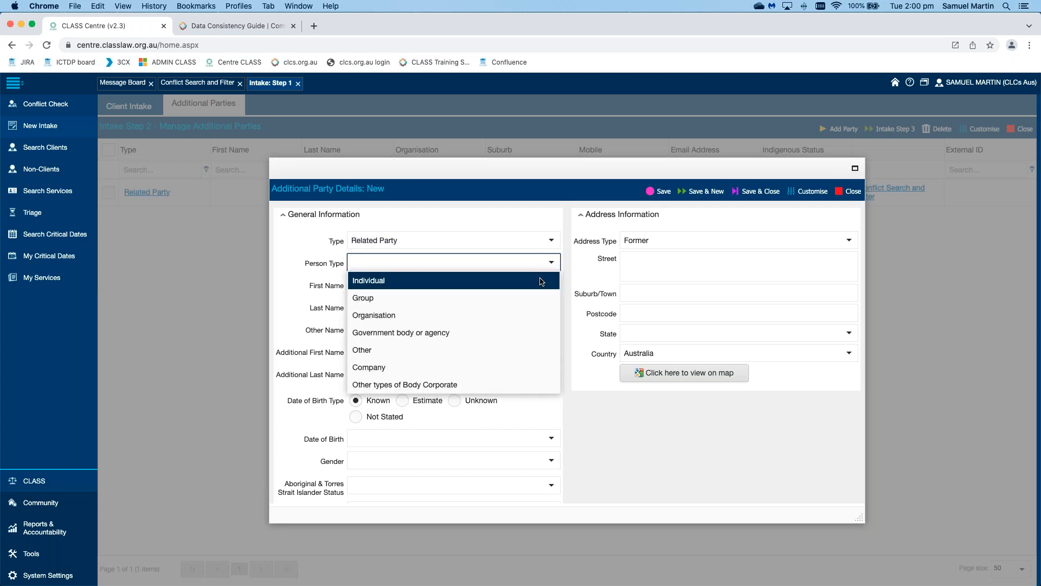
{"action": "left_click", "coordinate": [561, 276]}
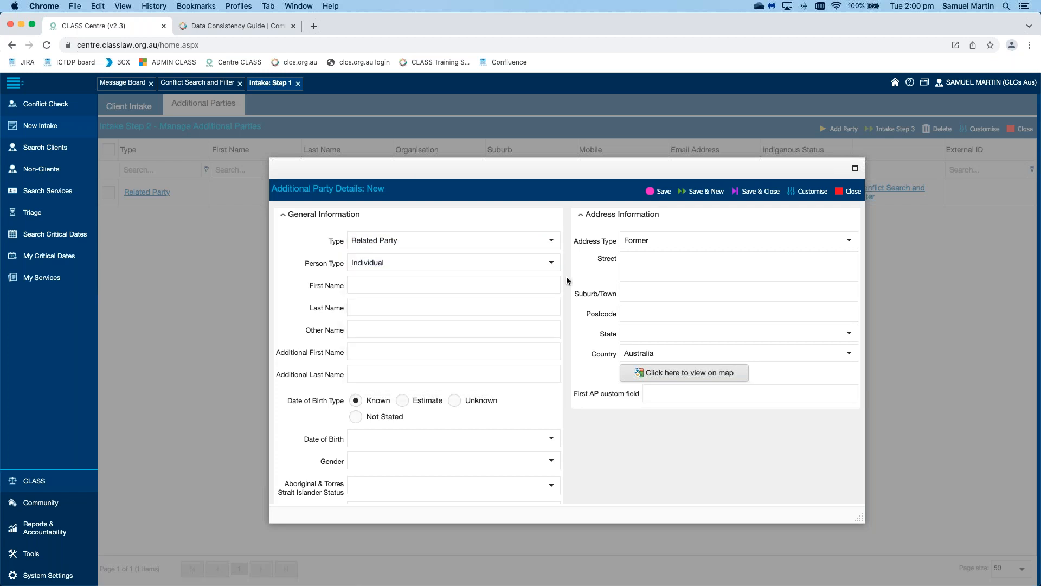
{"action": "scroll", "coordinate": [566, 280], "scroll_direction": "down", "scroll_amount": 3}
{"action": "scroll", "coordinate": [566, 275], "scroll_direction": "up", "scroll_amount": 3}
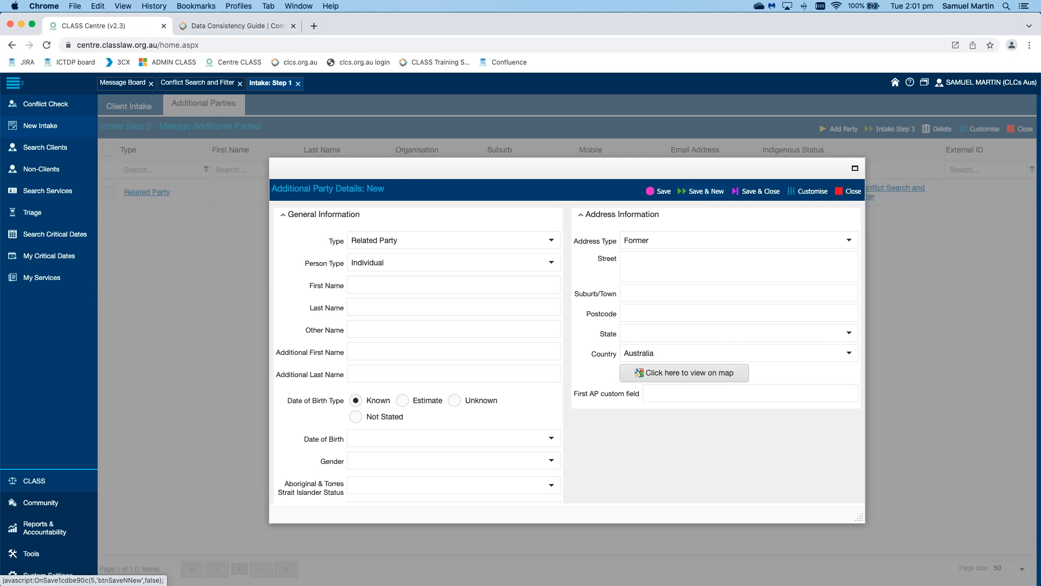
{"action": "left_click", "coordinate": [751, 196]}
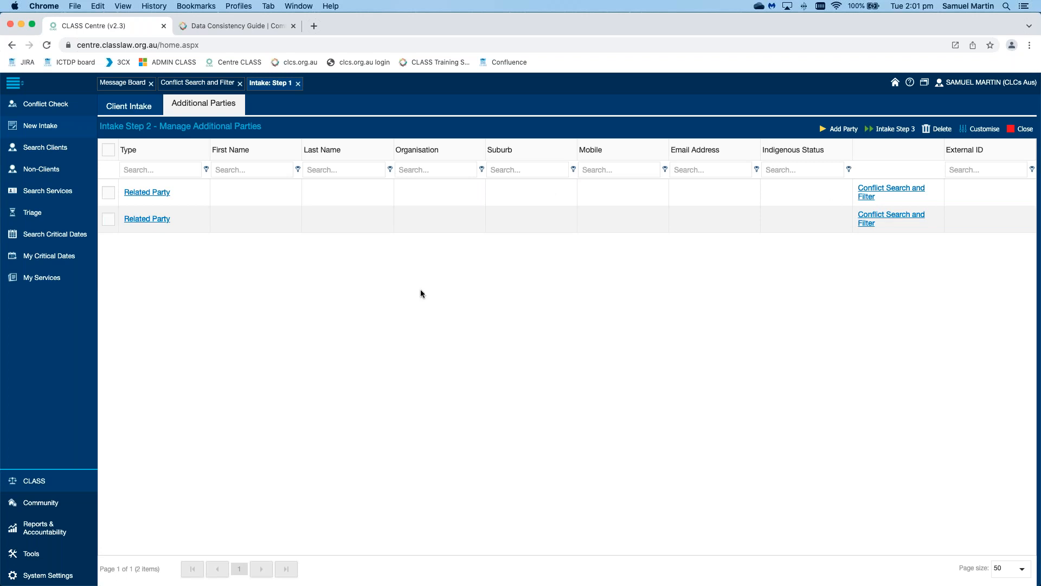
Step: Open and close the first party's Conflict Search and Filter, then go to intake Step 3
{"action": "left_click", "coordinate": [905, 190]}
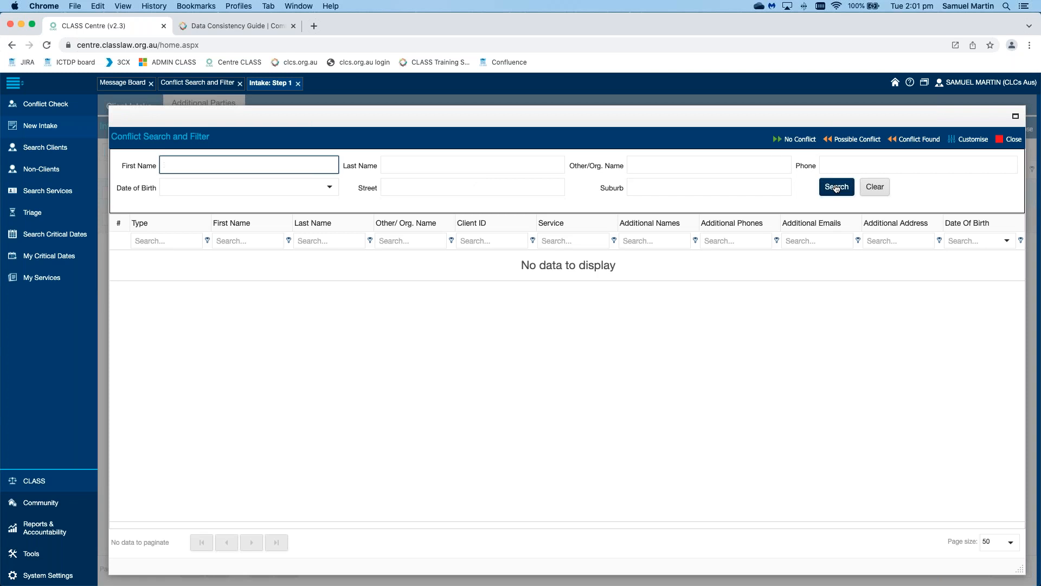
{"action": "left_click", "coordinate": [1013, 142]}
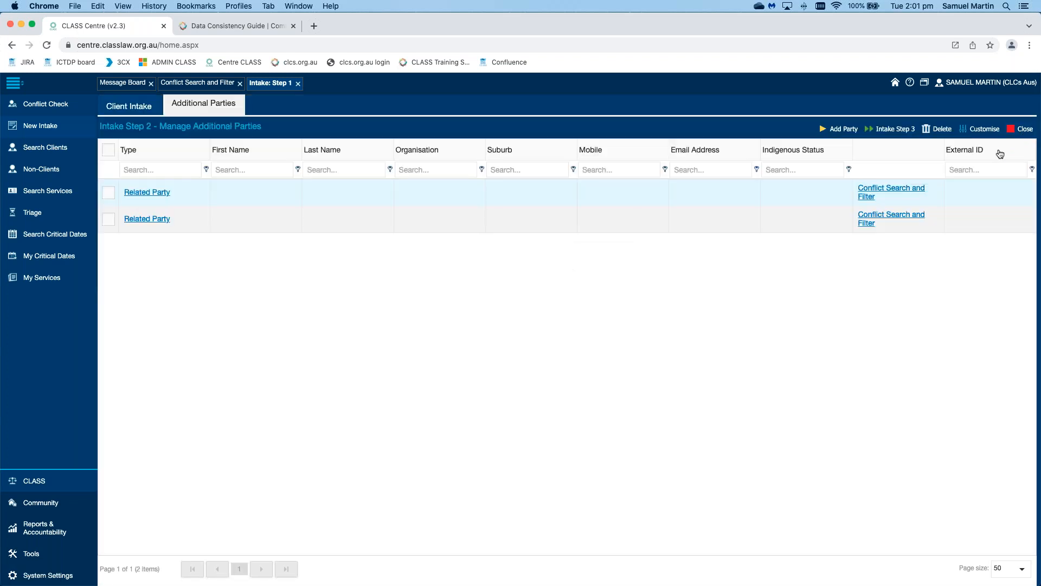
{"action": "left_click", "coordinate": [892, 131]}
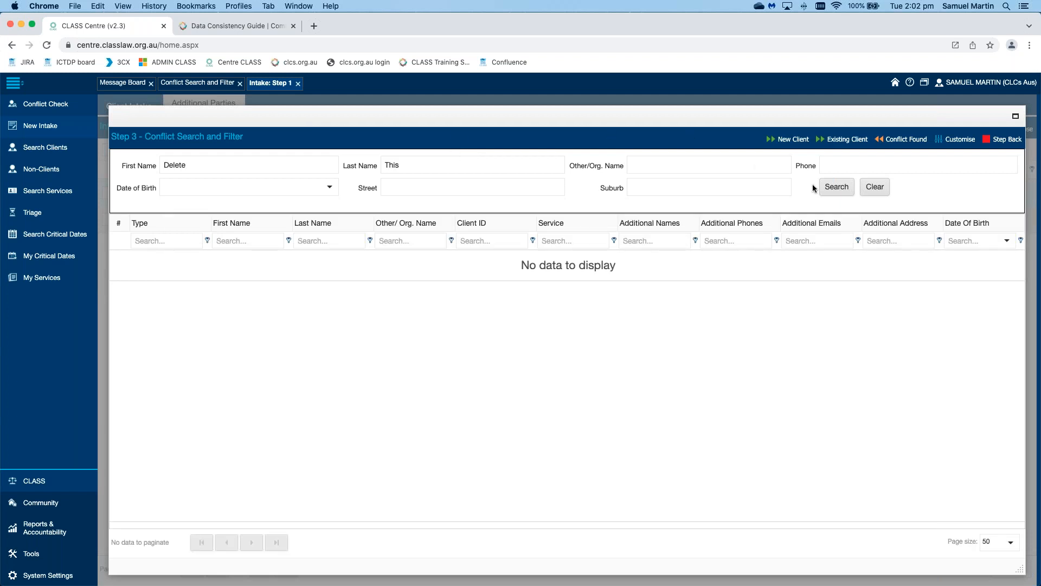
Step: Search on the client's name and review all columns of the 15 matching records
{"action": "left_click", "coordinate": [824, 191]}
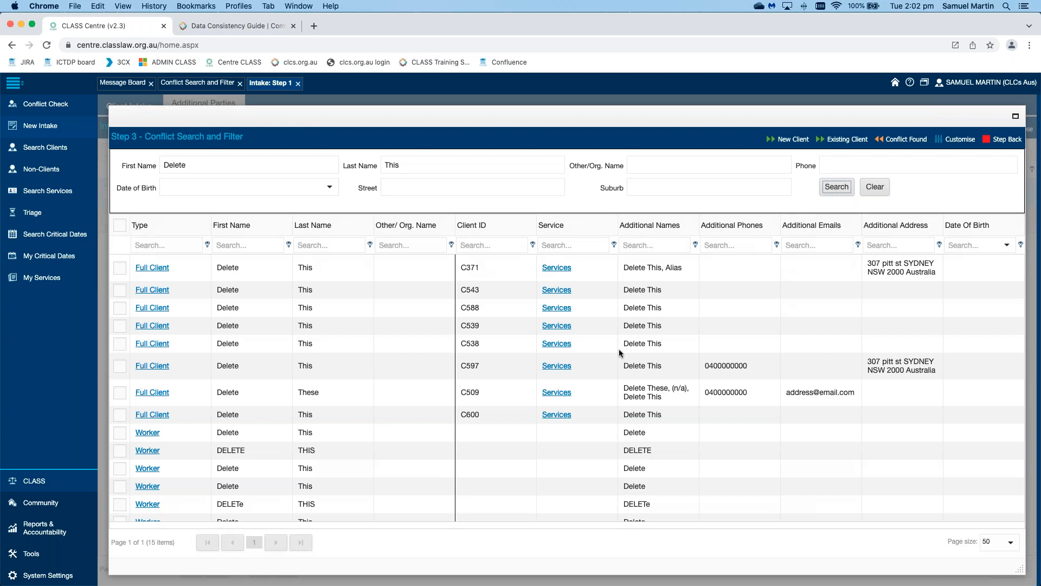
{"action": "scroll", "coordinate": [619, 351], "scroll_direction": "right", "scroll_amount": 5}
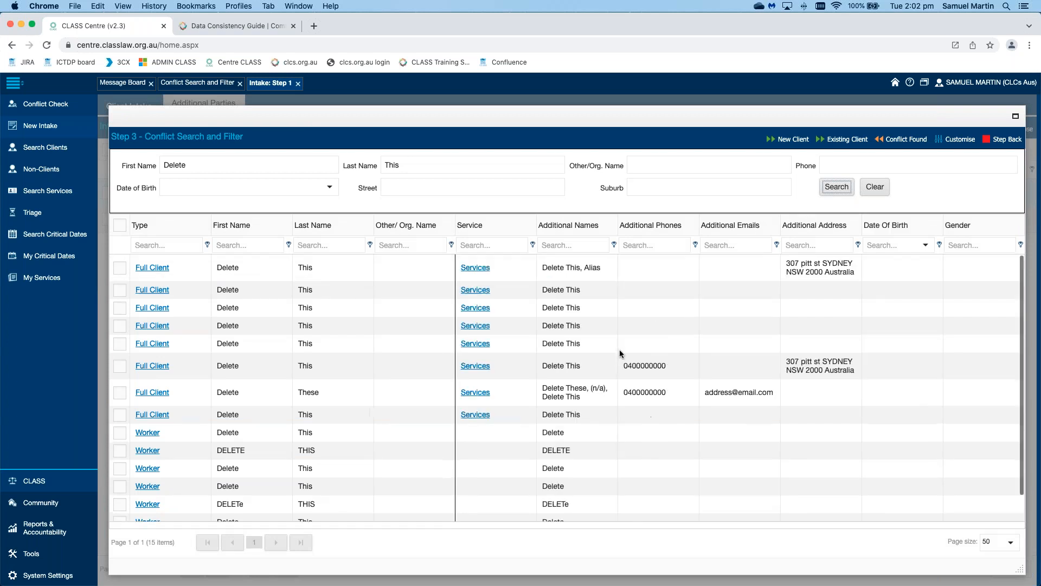
{"action": "scroll", "coordinate": [619, 351], "scroll_direction": "left", "scroll_amount": 5}
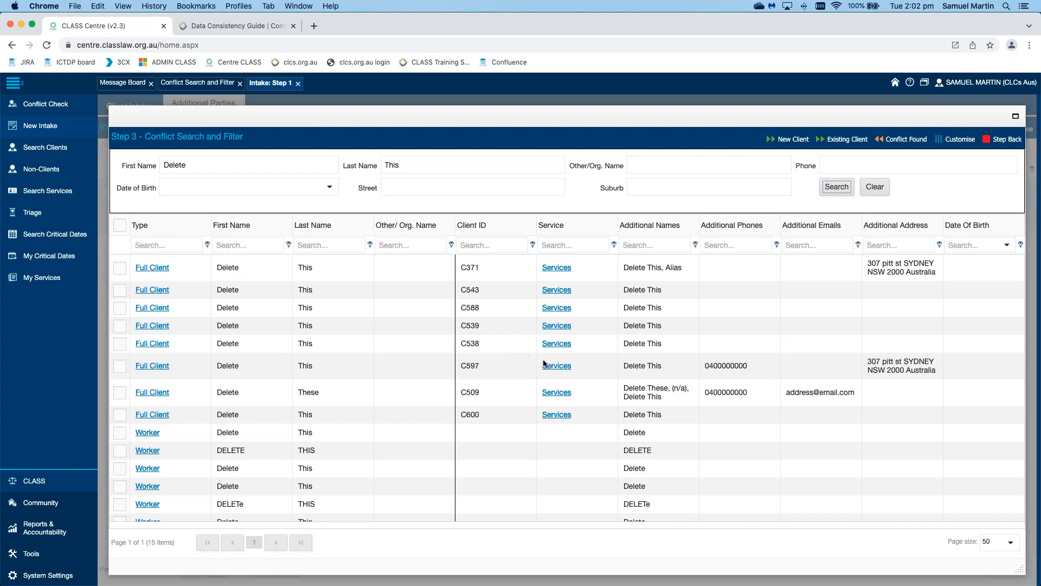
{"action": "scroll", "coordinate": [545, 364], "scroll_direction": "right", "scroll_amount": 3}
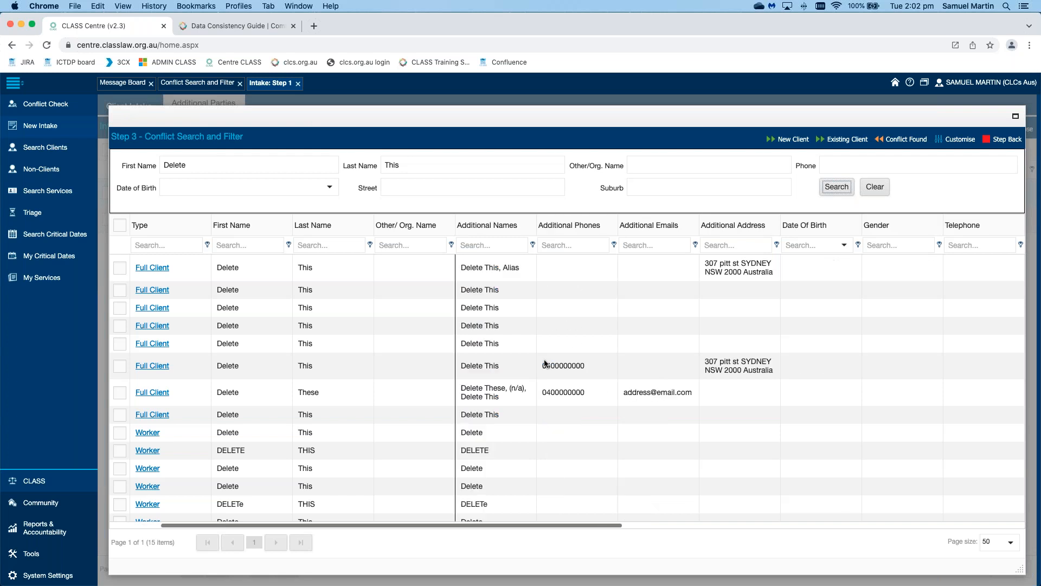
{"action": "scroll", "coordinate": [545, 363], "scroll_direction": "right", "scroll_amount": 2}
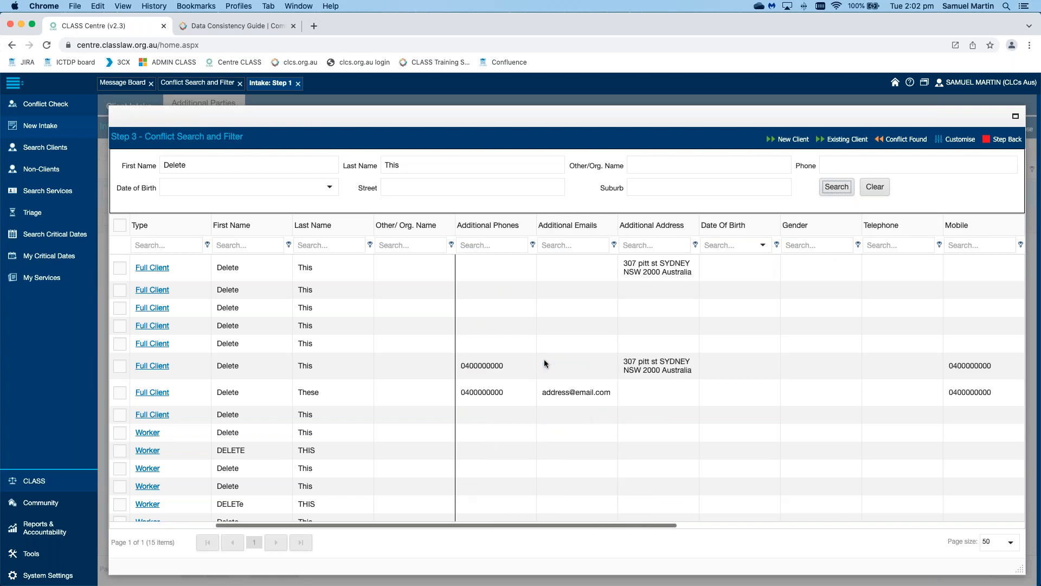
{"action": "scroll", "coordinate": [544, 363], "scroll_direction": "right", "scroll_amount": 3}
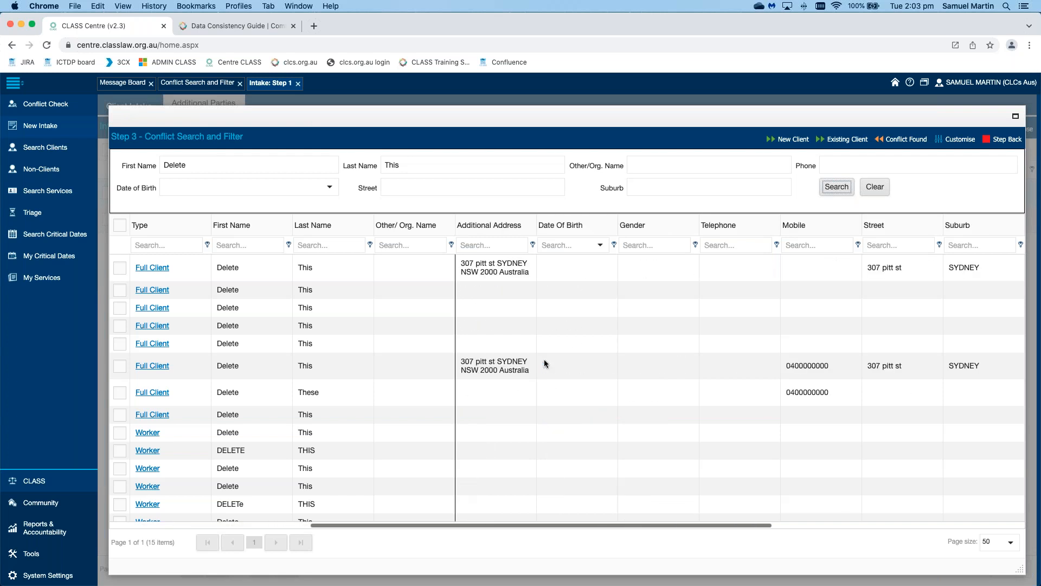
{"action": "scroll", "coordinate": [545, 363], "scroll_direction": "right", "scroll_amount": 2}
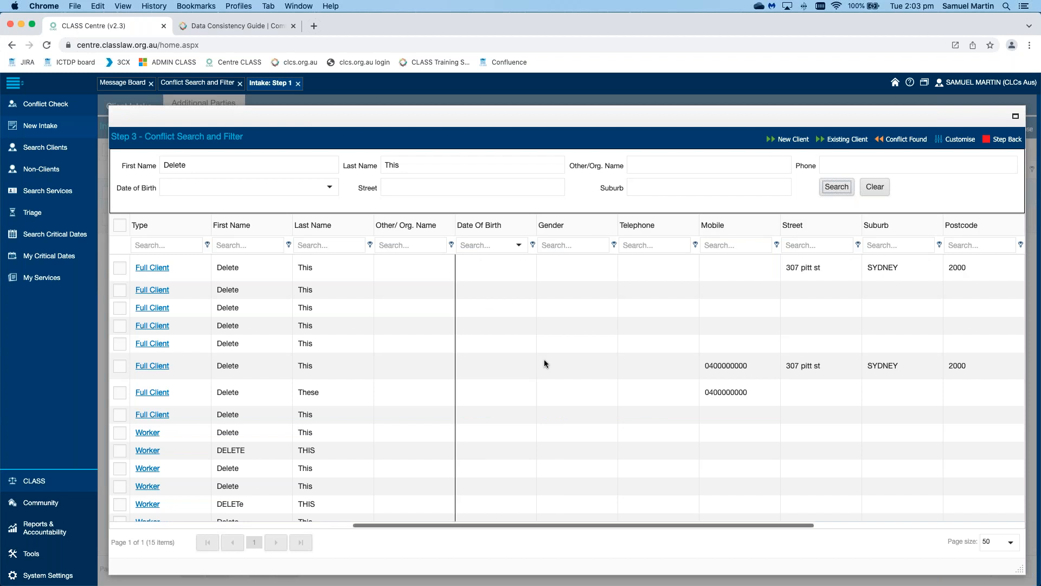
{"action": "scroll", "coordinate": [544, 361], "scroll_direction": "right", "scroll_amount": 1}
{"action": "scroll", "coordinate": [545, 360], "scroll_direction": "right", "scroll_amount": 4}
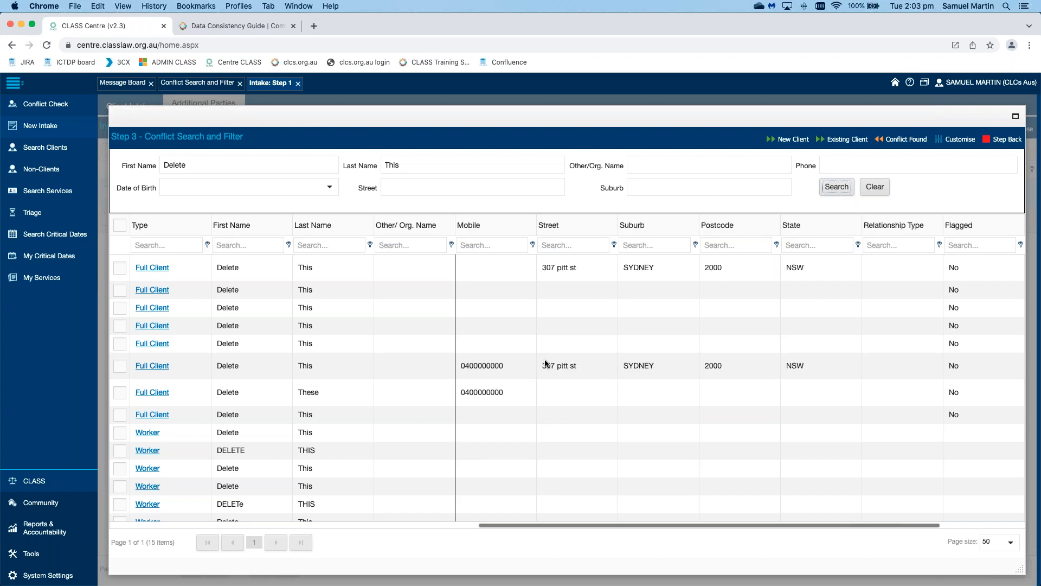
{"action": "scroll", "coordinate": [546, 363], "scroll_direction": "right", "scroll_amount": 1}
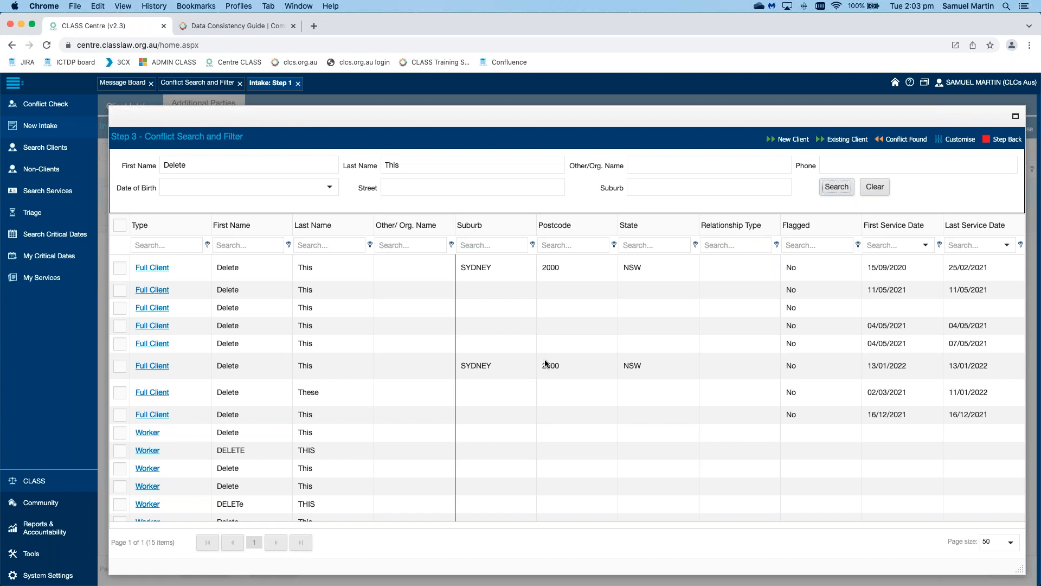
{"action": "scroll", "coordinate": [544, 363], "scroll_direction": "left", "scroll_amount": 7}
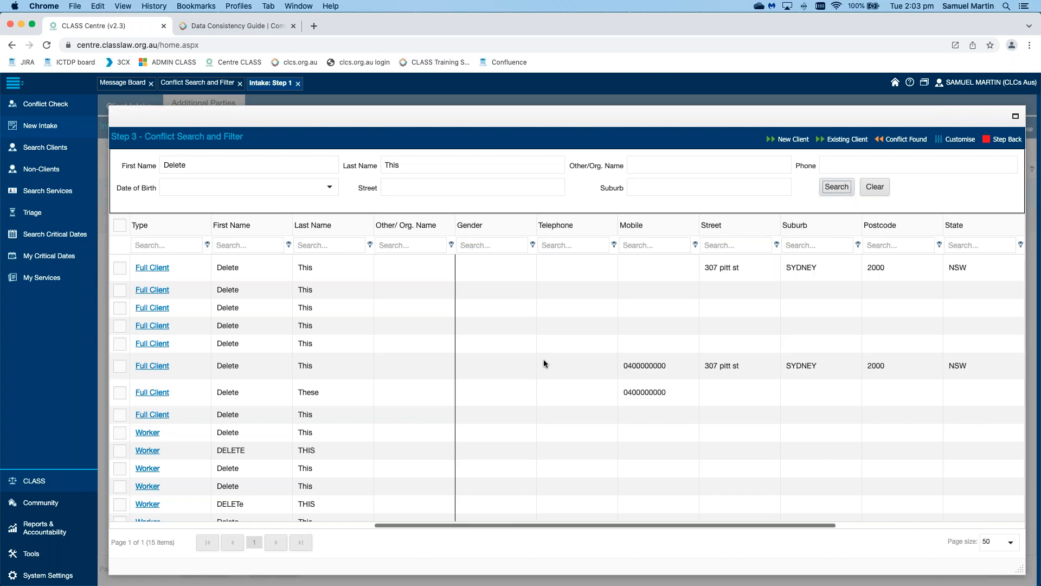
{"action": "scroll", "coordinate": [545, 363], "scroll_direction": "left", "scroll_amount": 4}
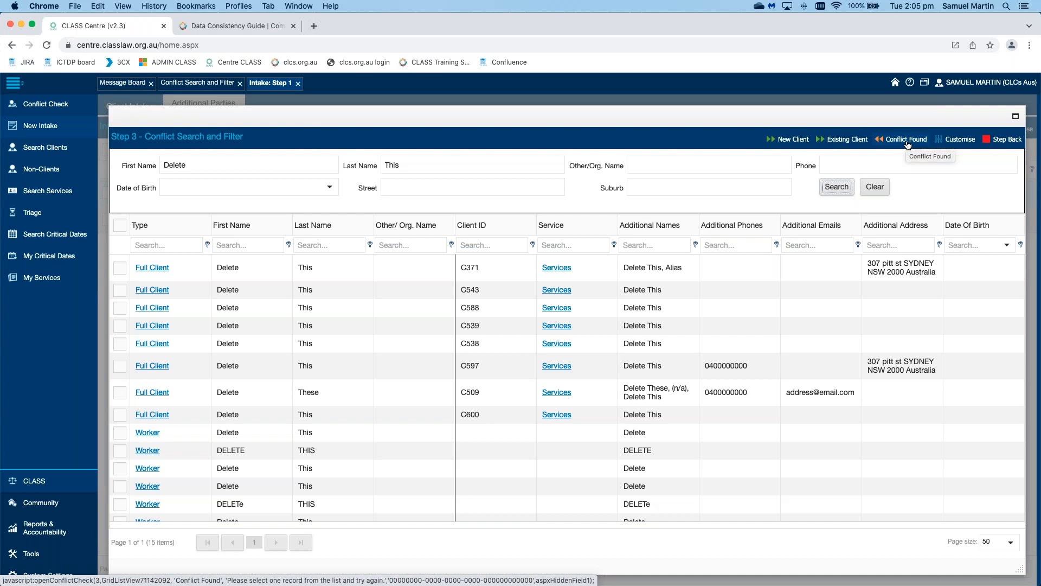
Step: Set the conflict check Result Type to New Client, clear the notes text, and save
{"action": "left_click", "coordinate": [842, 141]}
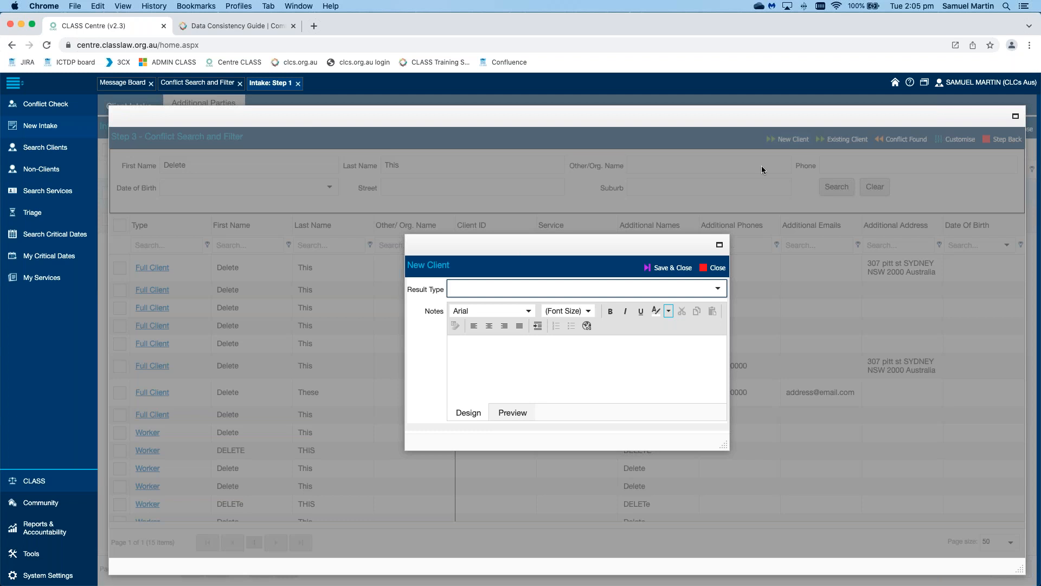
{"action": "left_click", "coordinate": [718, 291]}
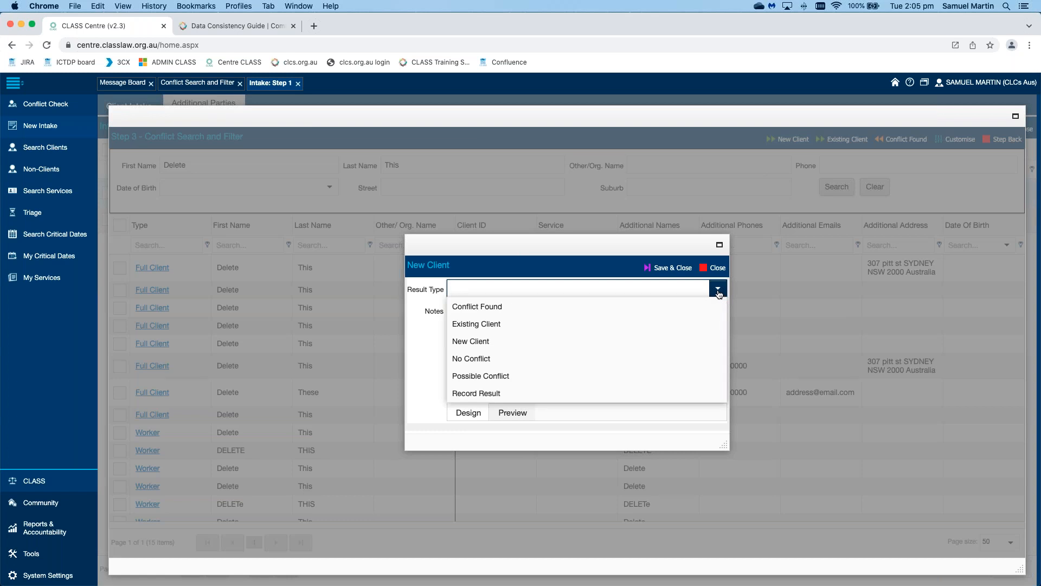
{"action": "left_click", "coordinate": [501, 377]}
{"action": "type", "text": "List:"}
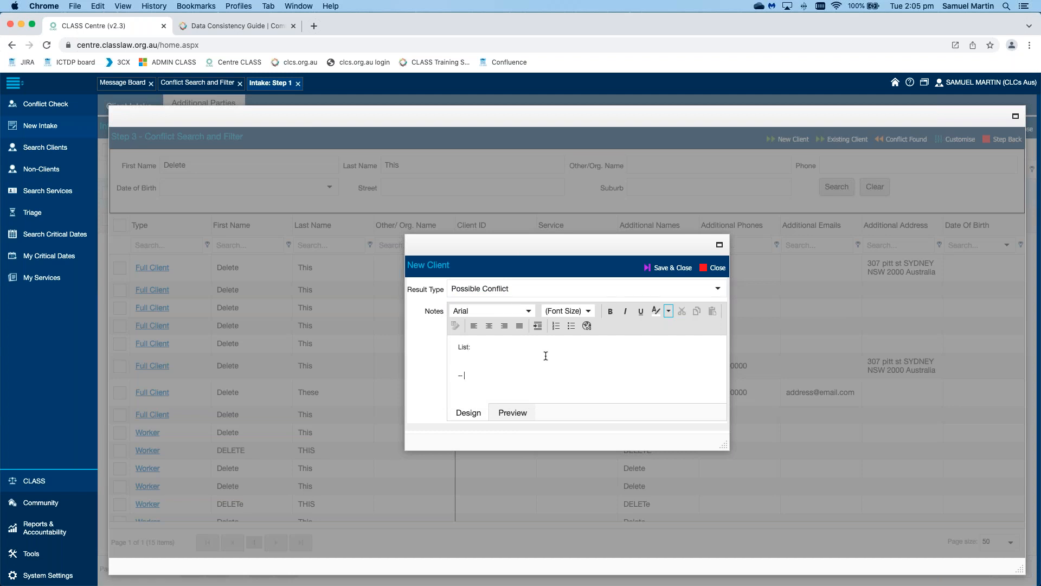
{"action": "left_click_drag", "start_coordinate": [498, 383], "coordinate": [421, 336]}
{"action": "key", "text": "BackSpace"}
{"action": "left_click", "coordinate": [718, 289]}
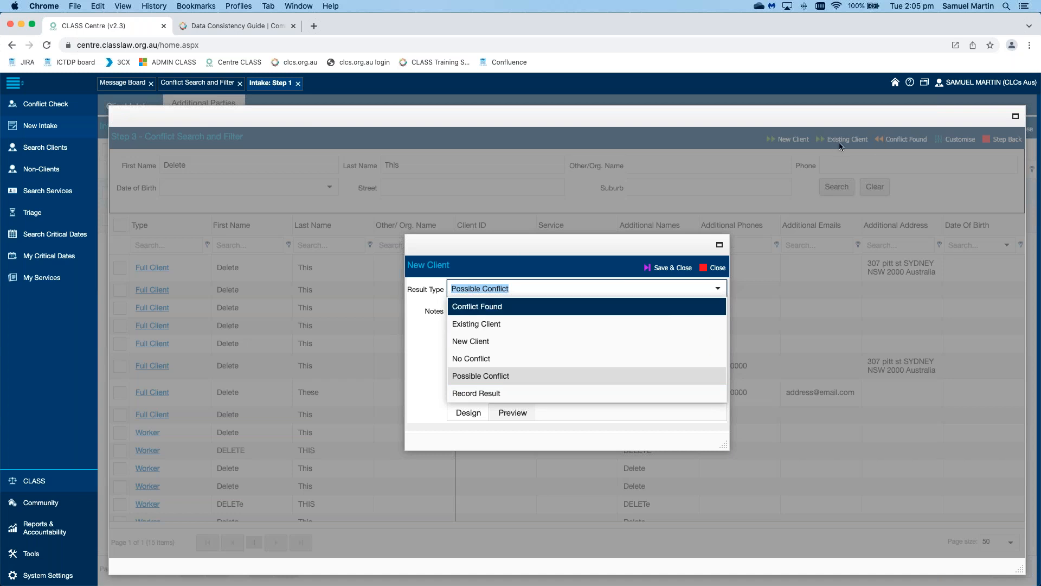
{"action": "left_click", "coordinate": [519, 341]}
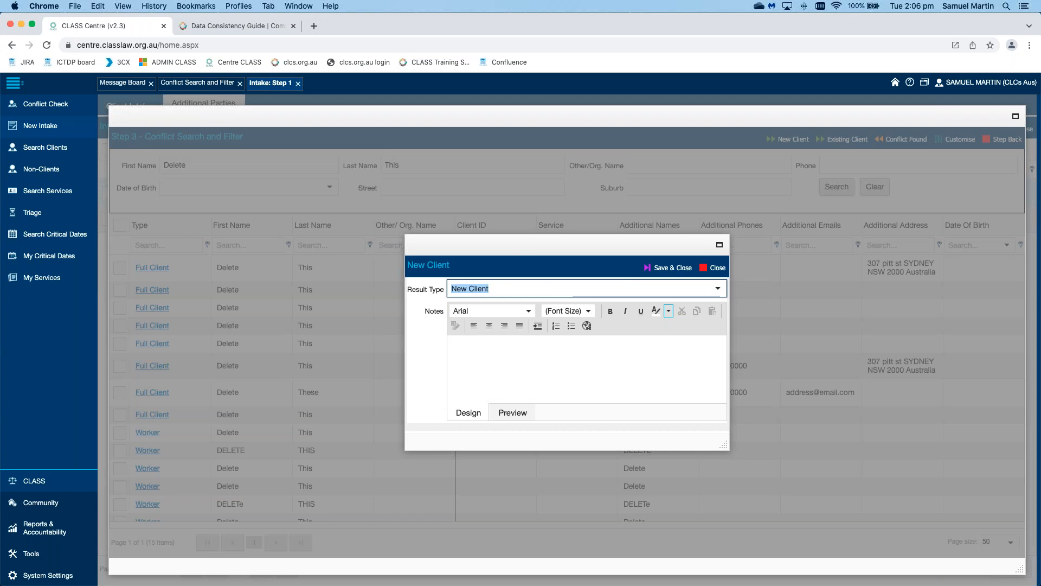
{"action": "left_click", "coordinate": [668, 270]}
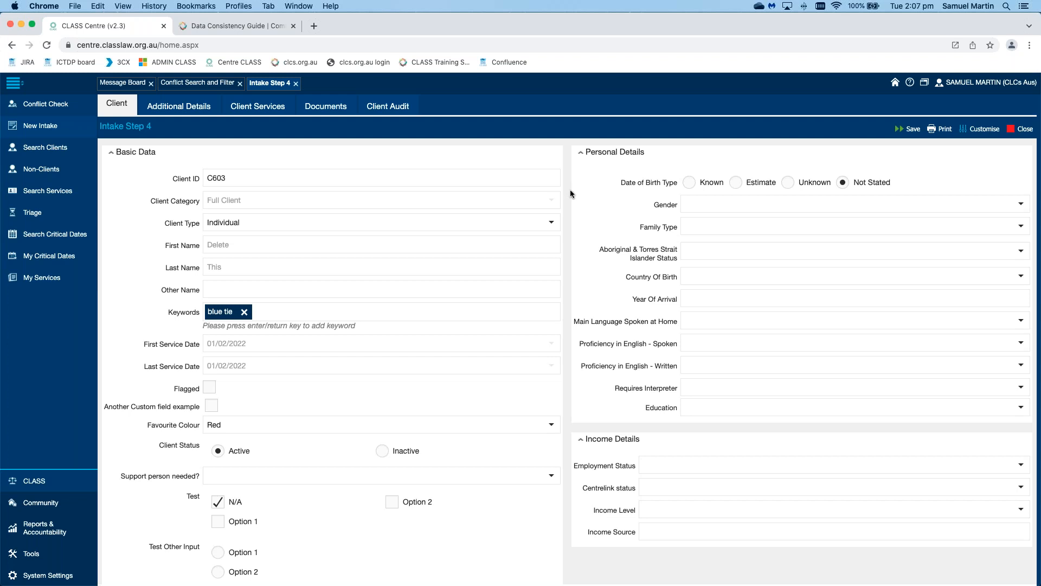
Step: Scroll through client C603's Step 4 details: blue tie keyword, Active status, Red favourite colour
{"action": "scroll", "coordinate": [570, 190], "scroll_direction": "down", "scroll_amount": 15}
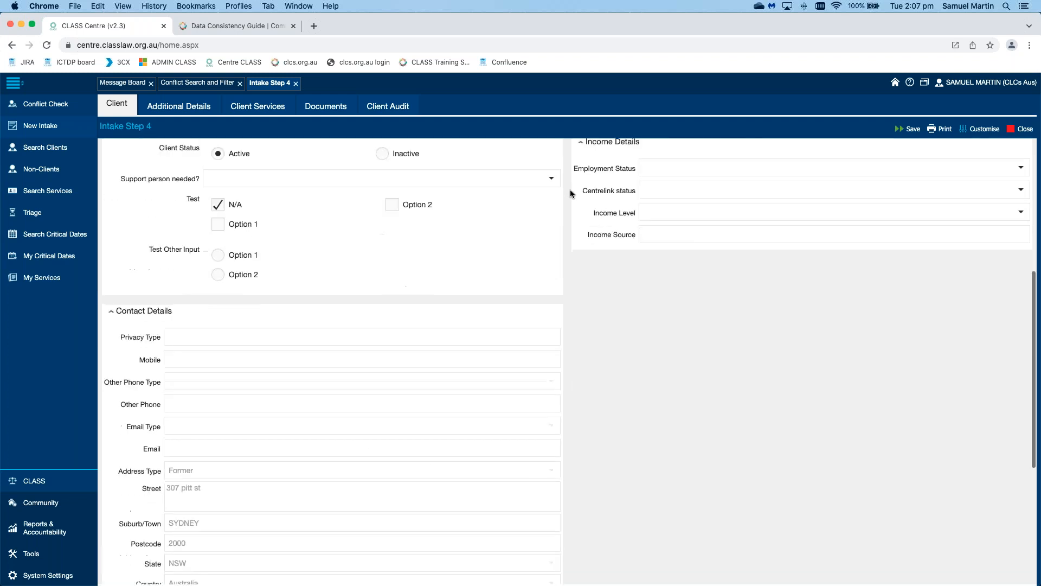
{"action": "scroll", "coordinate": [570, 193], "scroll_direction": "up", "scroll_amount": 10}
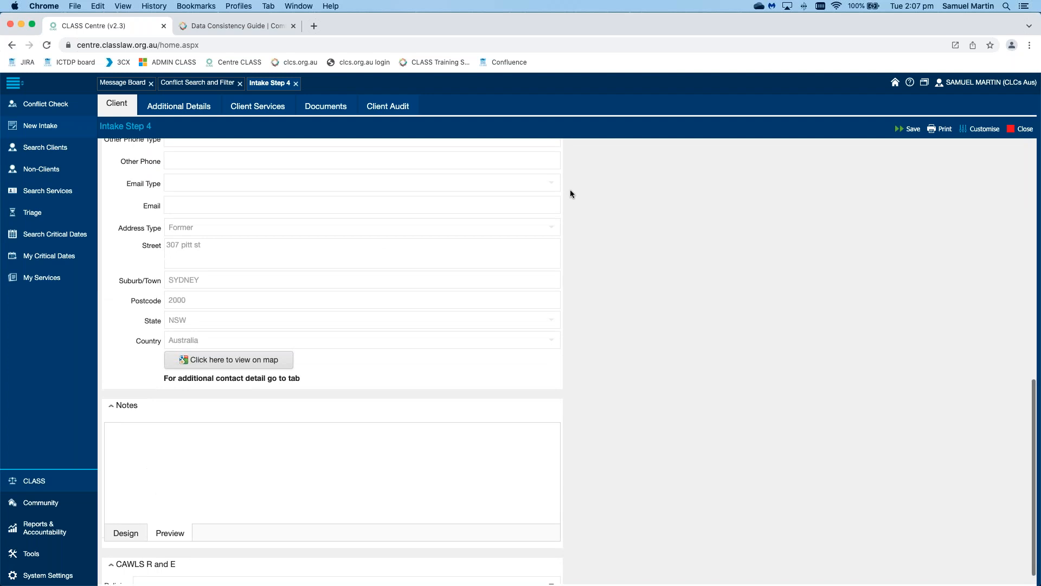
{"action": "scroll", "coordinate": [570, 193], "scroll_direction": "up", "scroll_amount": 4}
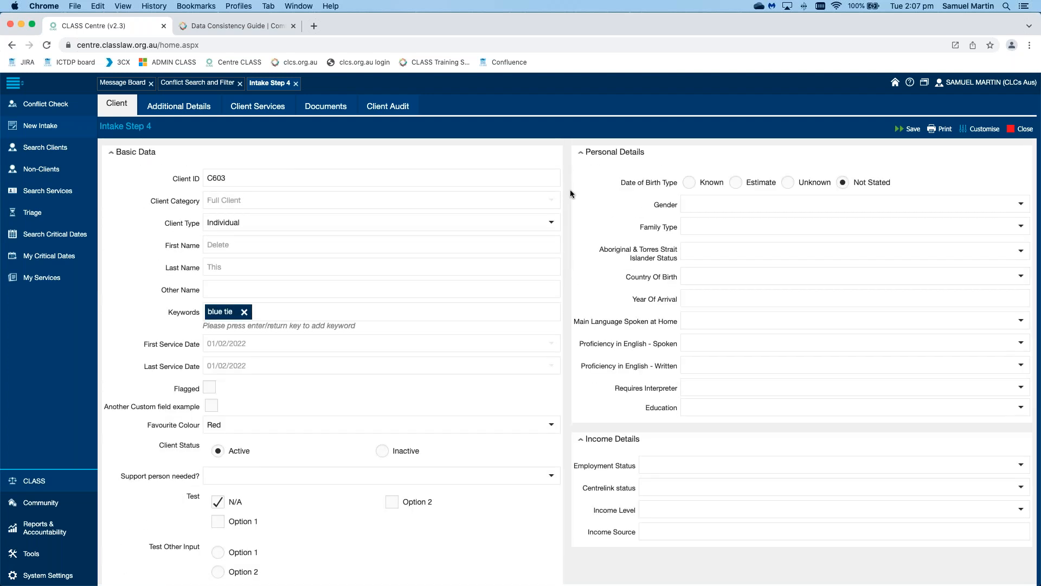
Step: Choose Option 2 for Test Other Input to clear the validation error and save the client
{"action": "left_click", "coordinate": [910, 130]}
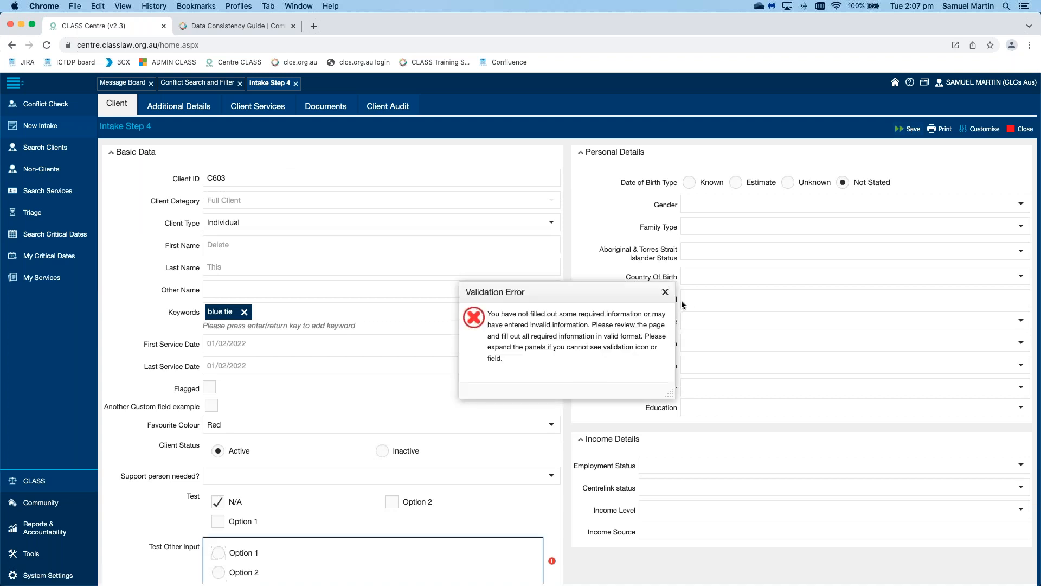
{"action": "left_click", "coordinate": [665, 291]}
{"action": "scroll", "coordinate": [606, 313], "scroll_direction": "down", "scroll_amount": 5}
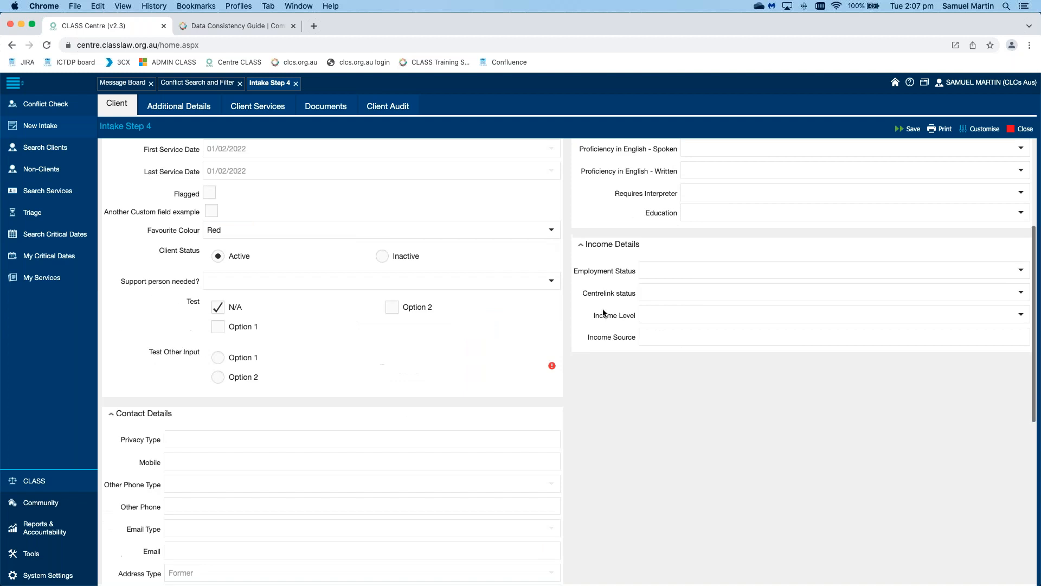
{"action": "left_click", "coordinate": [218, 297]}
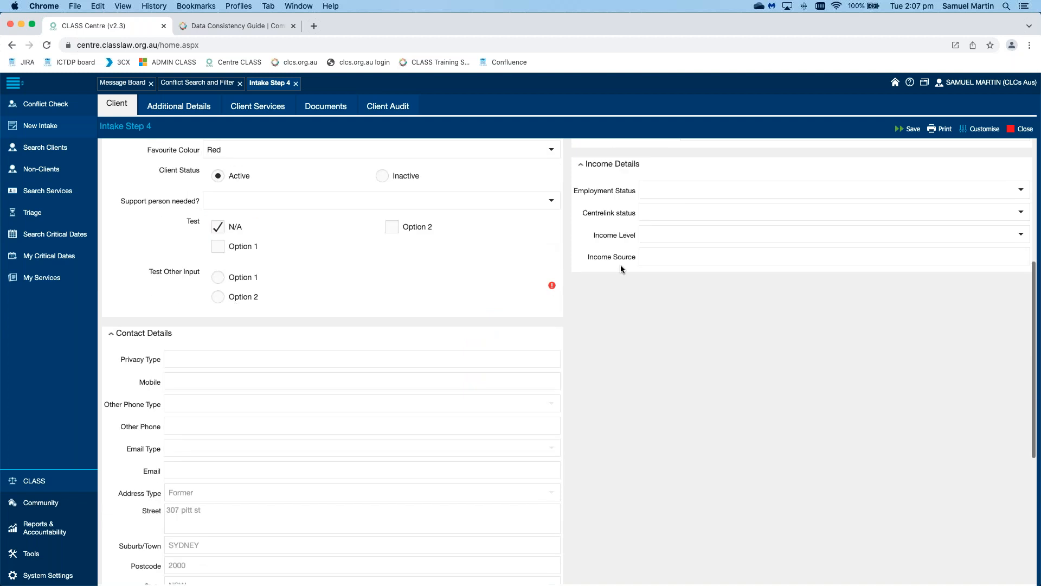
{"action": "left_click", "coordinate": [907, 131]}
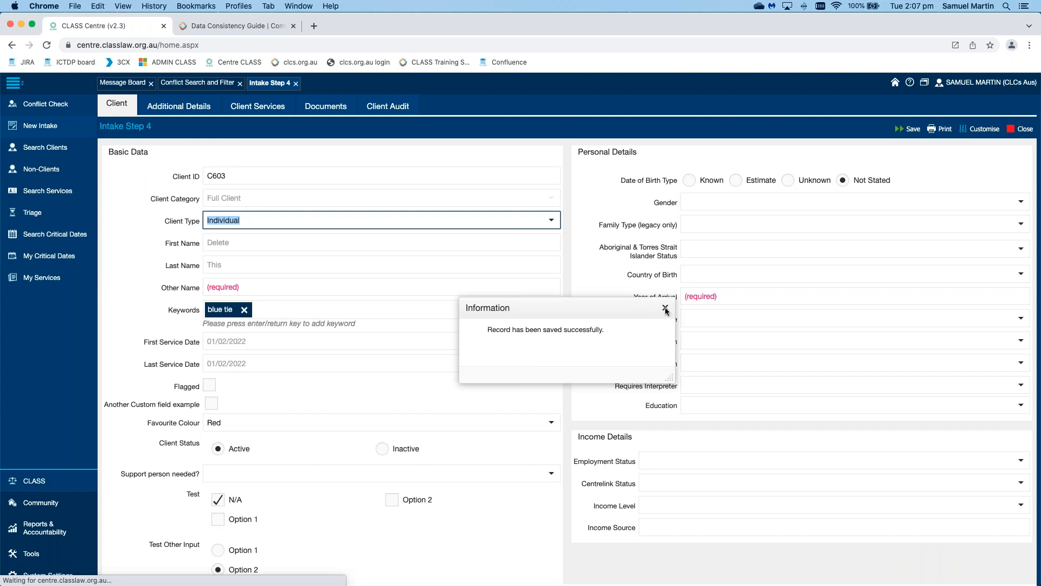
{"action": "left_click", "coordinate": [665, 308]}
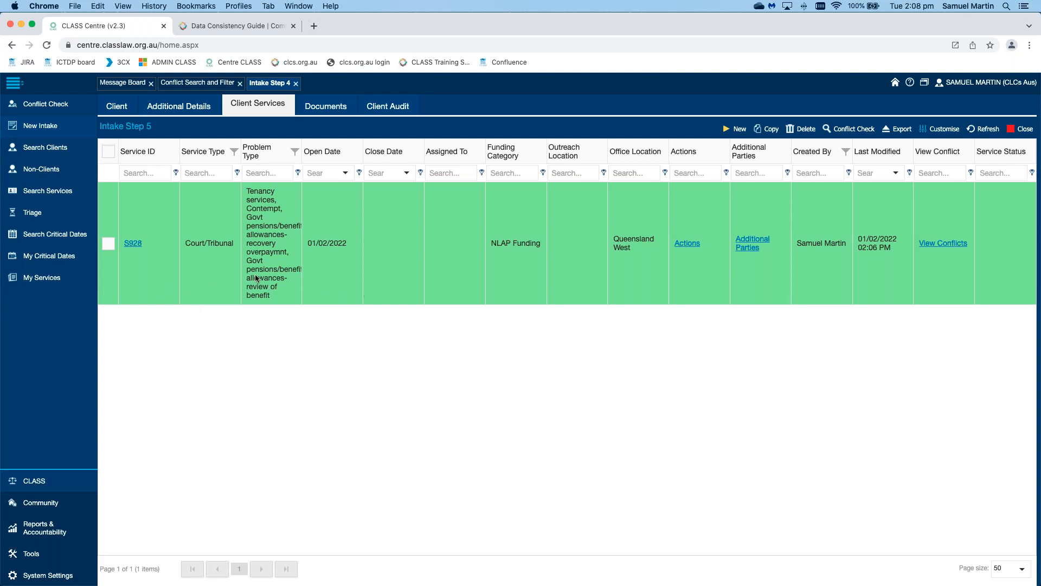
Step: Open the Court/Tribunal service S928 from the Service ID column of the client's services list
{"action": "left_click", "coordinate": [134, 245]}
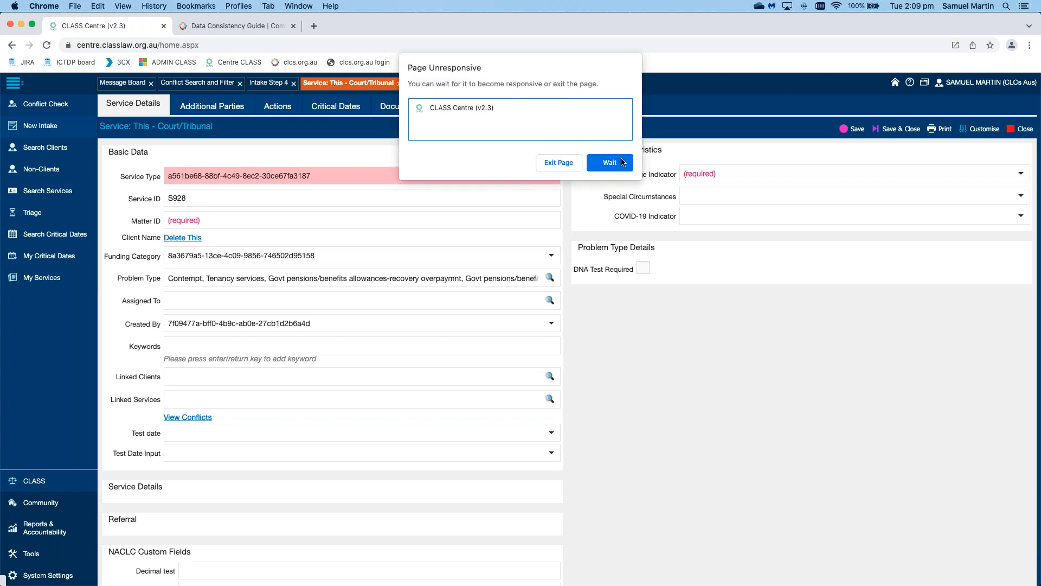
Step: Wait out Chrome's Page Unresponsive warning so service S928 finishes loading
{"action": "left_click", "coordinate": [621, 160]}
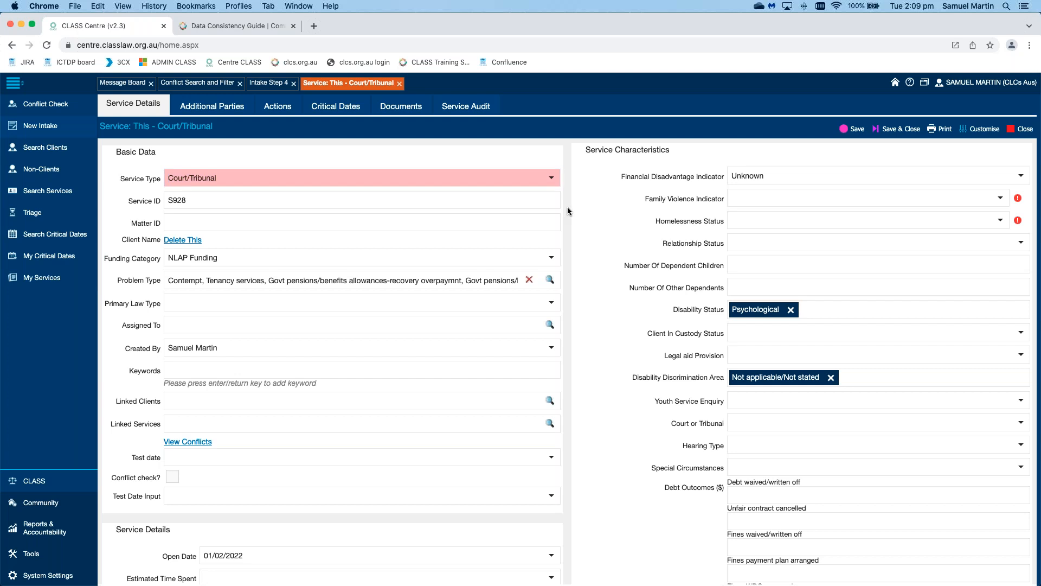
Step: Set the S928 Service Status to OPEN and tick the Required Tick Box
{"action": "scroll", "coordinate": [567, 210], "scroll_direction": "down", "scroll_amount": 7}
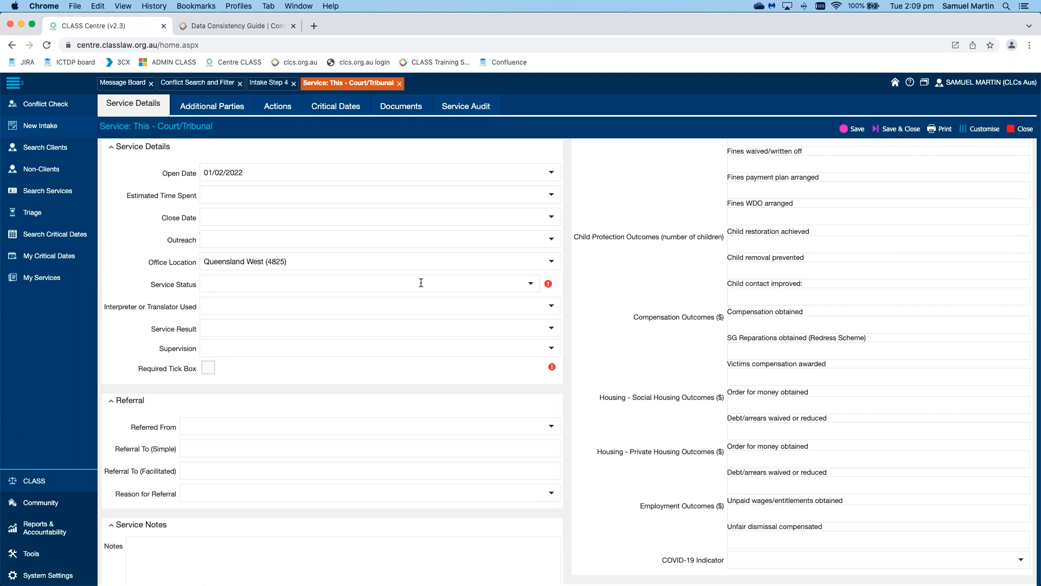
{"action": "left_click", "coordinate": [520, 284]}
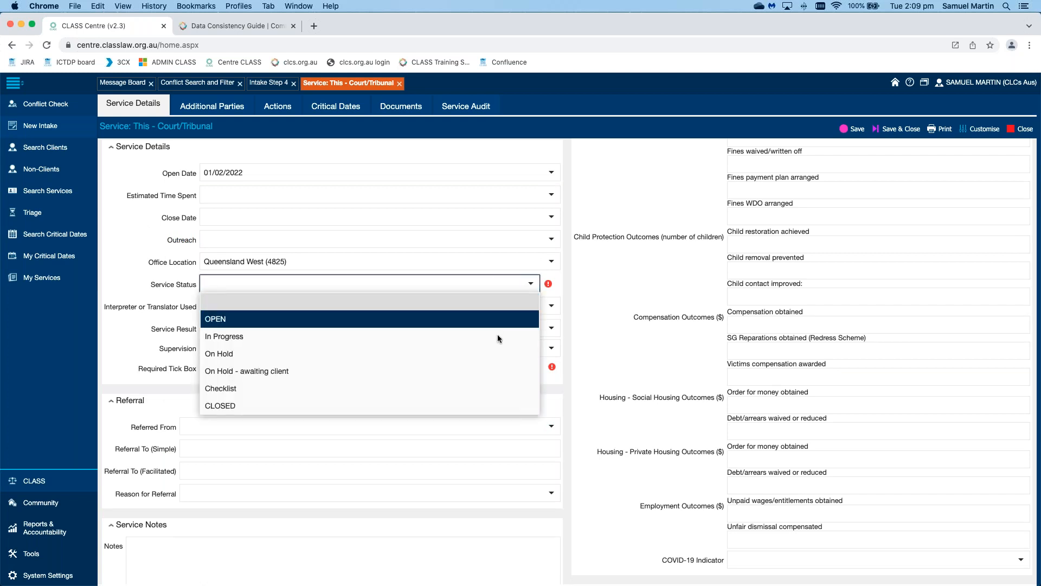
{"action": "left_click", "coordinate": [503, 320]}
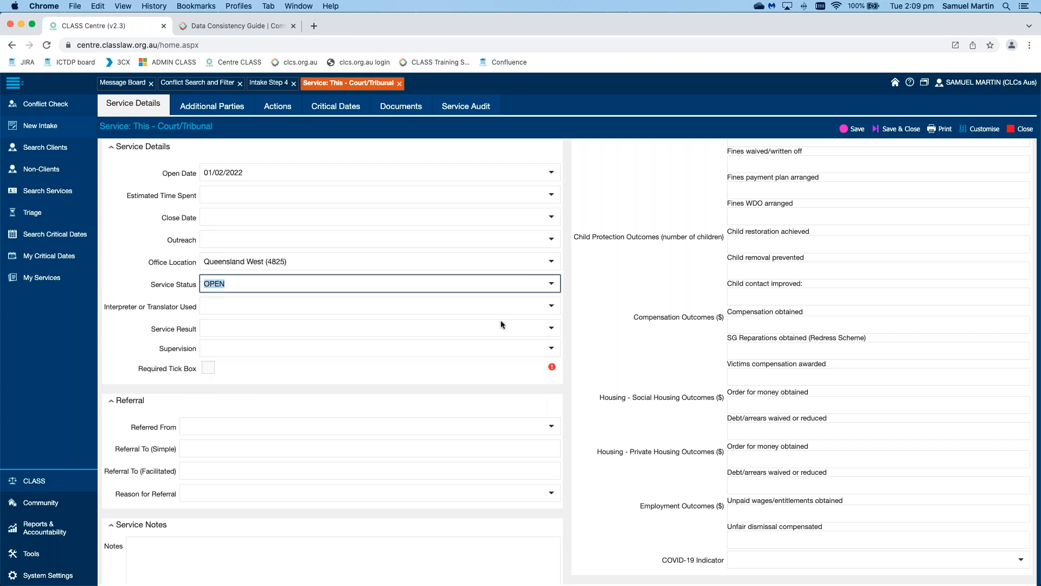
{"action": "left_click", "coordinate": [212, 369]}
Step: Set Family Violence Indicator and Homelessness Status to Unknown
{"action": "scroll", "coordinate": [573, 369], "scroll_direction": "down", "scroll_amount": 8}
{"action": "scroll", "coordinate": [573, 369], "scroll_direction": "up", "scroll_amount": 5}
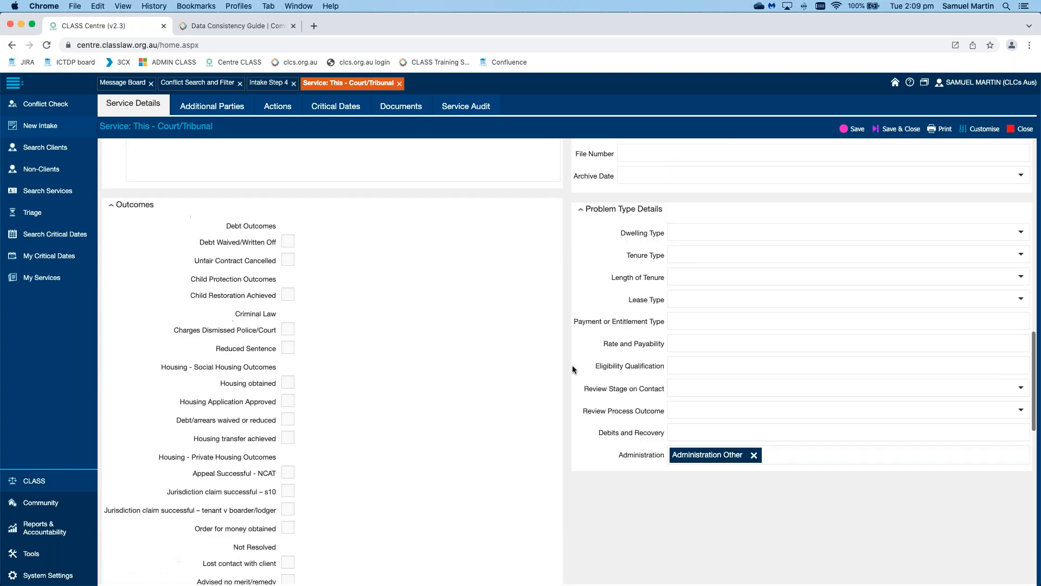
{"action": "scroll", "coordinate": [572, 368], "scroll_direction": "up", "scroll_amount": 10}
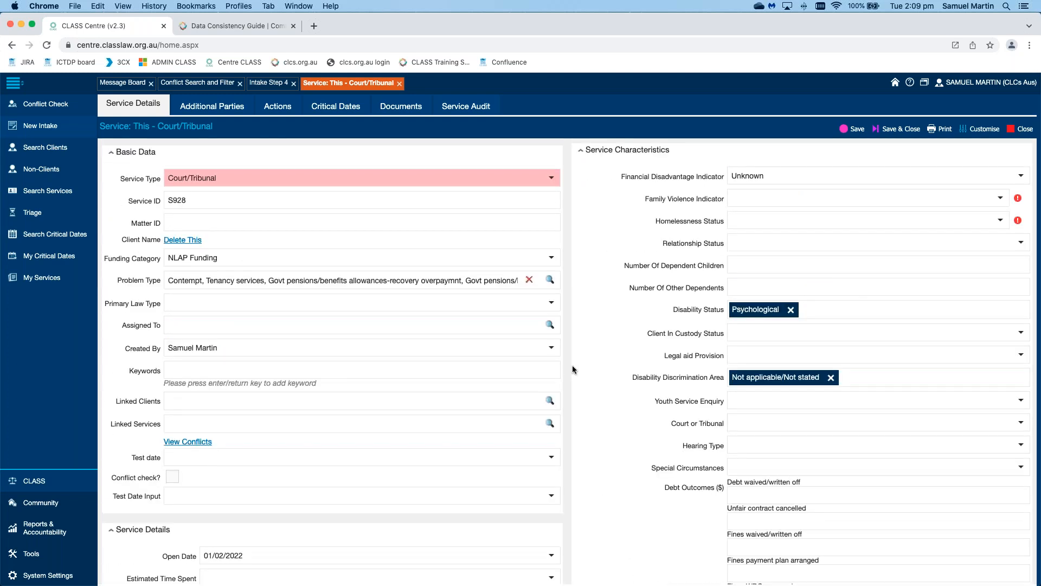
{"action": "left_click", "coordinate": [999, 198]}
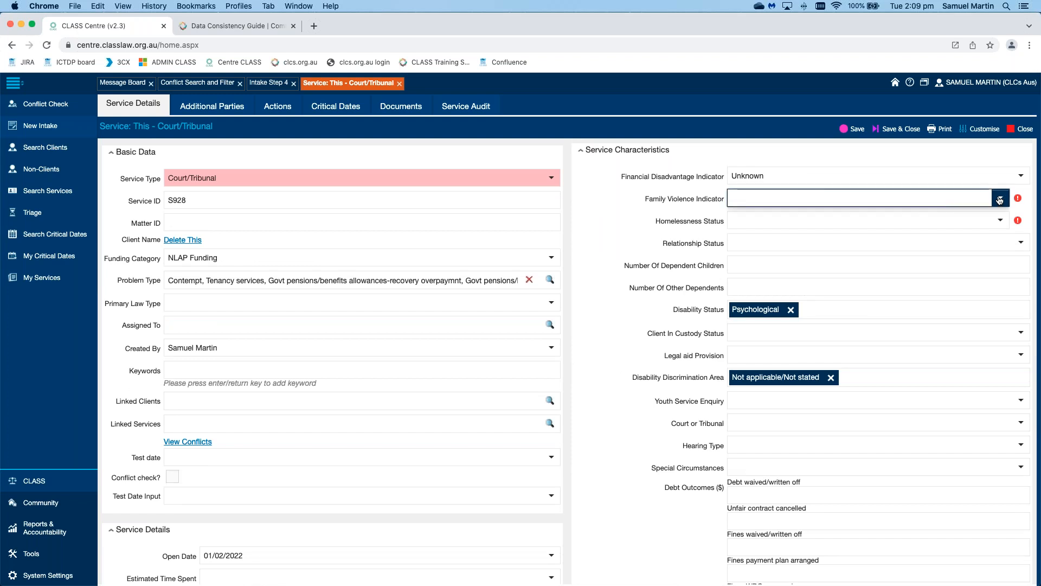
{"action": "left_click", "coordinate": [837, 281]}
{"action": "left_click", "coordinate": [999, 221]}
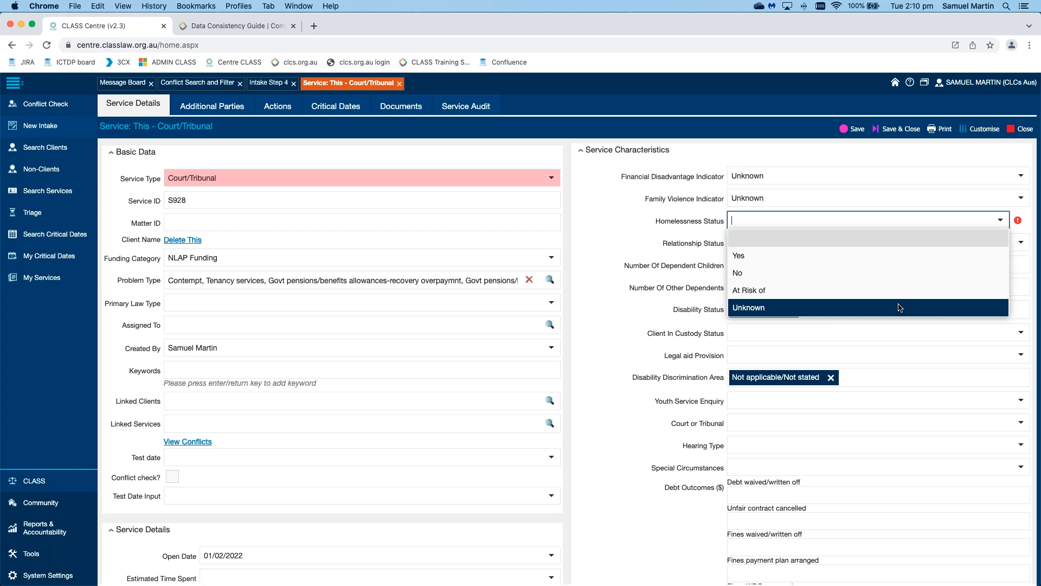
{"action": "left_click", "coordinate": [899, 307]}
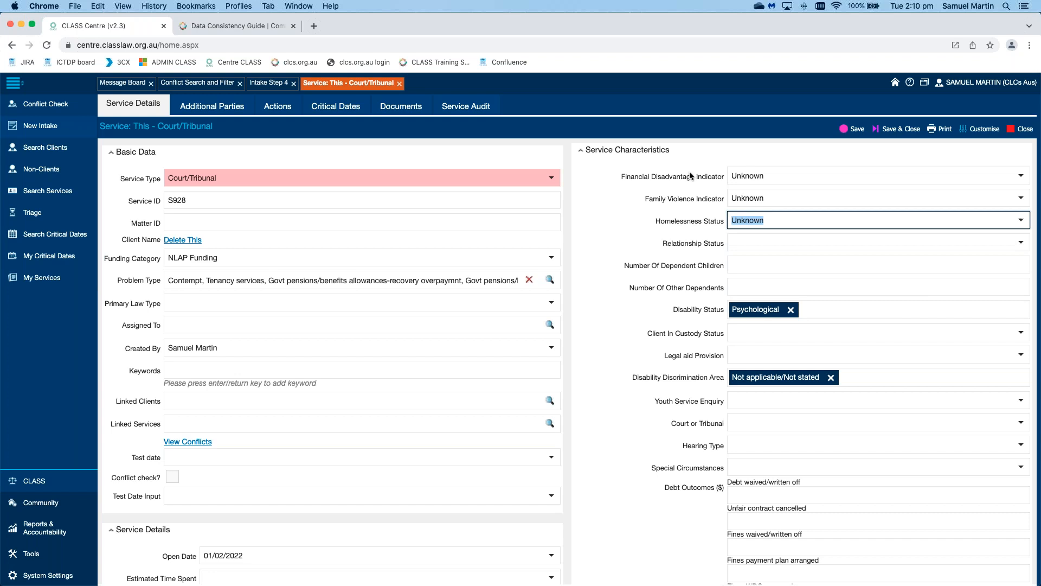
{"action": "scroll", "coordinate": [669, 366], "scroll_direction": "down", "scroll_amount": 5}
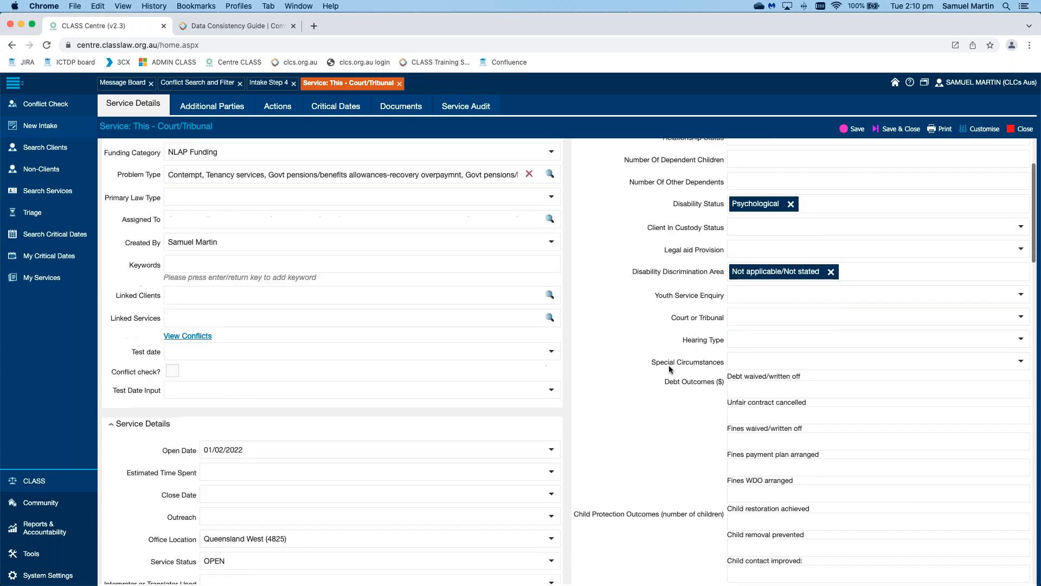
{"action": "scroll", "coordinate": [669, 365], "scroll_direction": "up", "scroll_amount": 5}
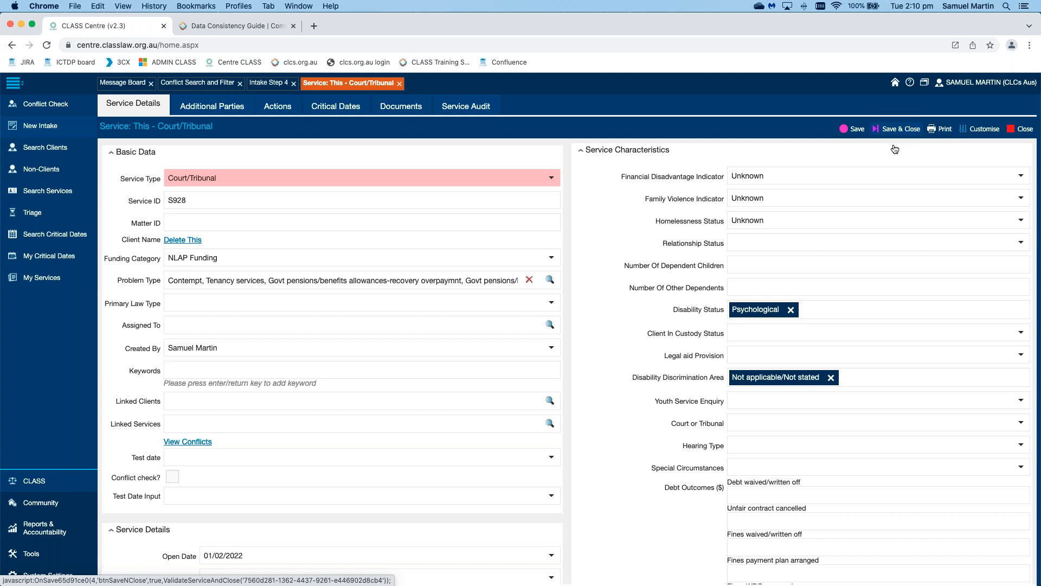
Step: Save and close service S928 so its services-list row shows status OPEN
{"action": "left_click", "coordinate": [897, 129]}
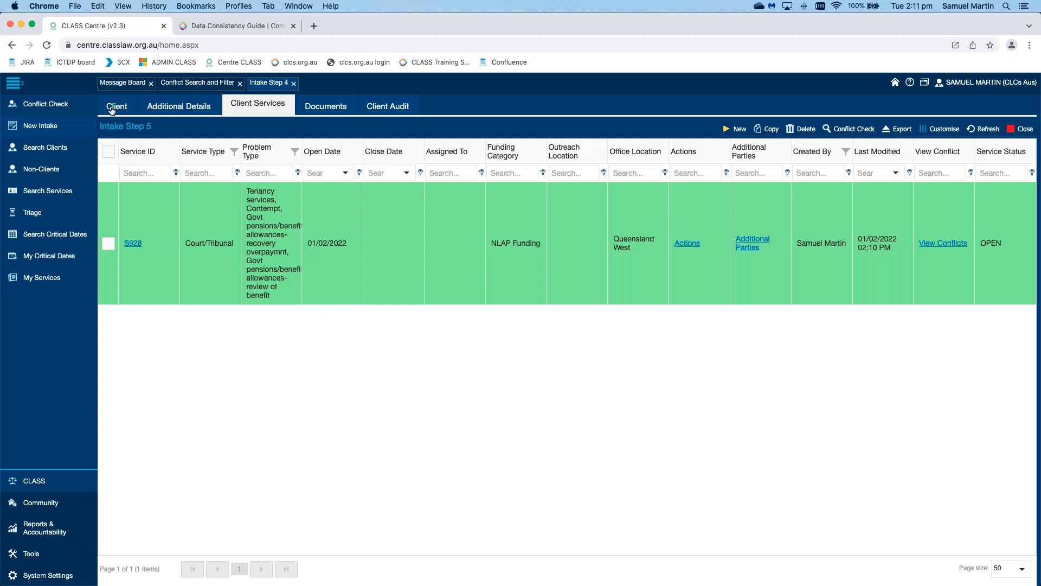
Step: Return to the client record and view Additional Details with the former Sydney address
{"action": "left_click", "coordinate": [267, 87]}
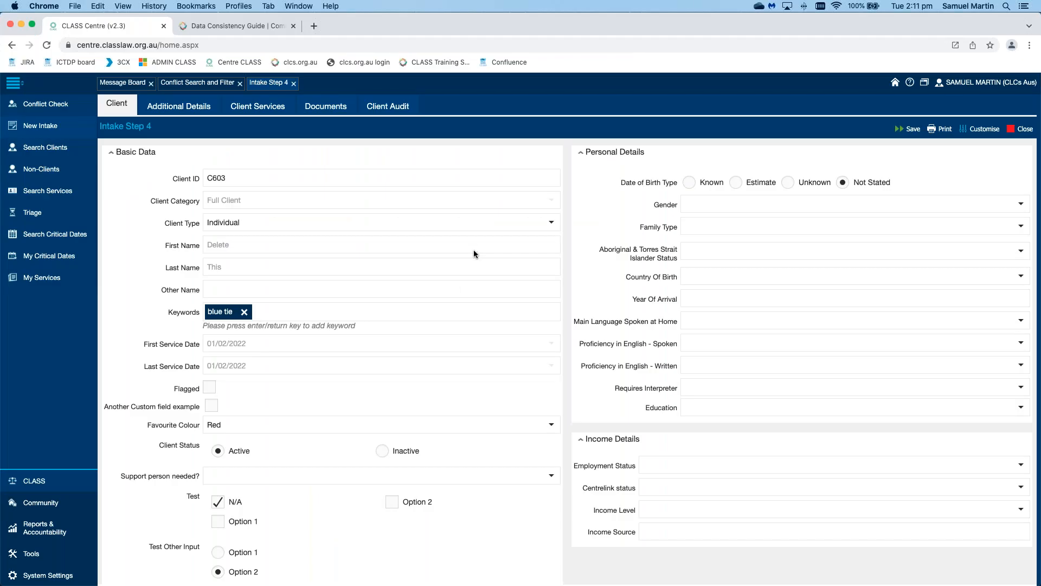
{"action": "scroll", "coordinate": [473, 253], "scroll_direction": "down", "scroll_amount": 5}
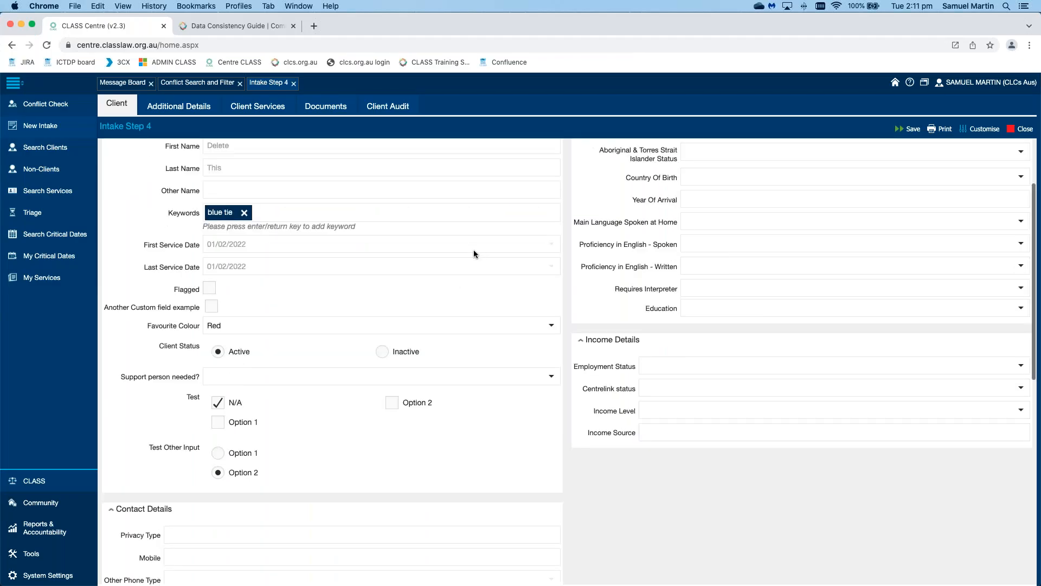
{"action": "scroll", "coordinate": [473, 253], "scroll_direction": "up", "scroll_amount": 3}
{"action": "scroll", "coordinate": [474, 254], "scroll_direction": "up", "scroll_amount": 3}
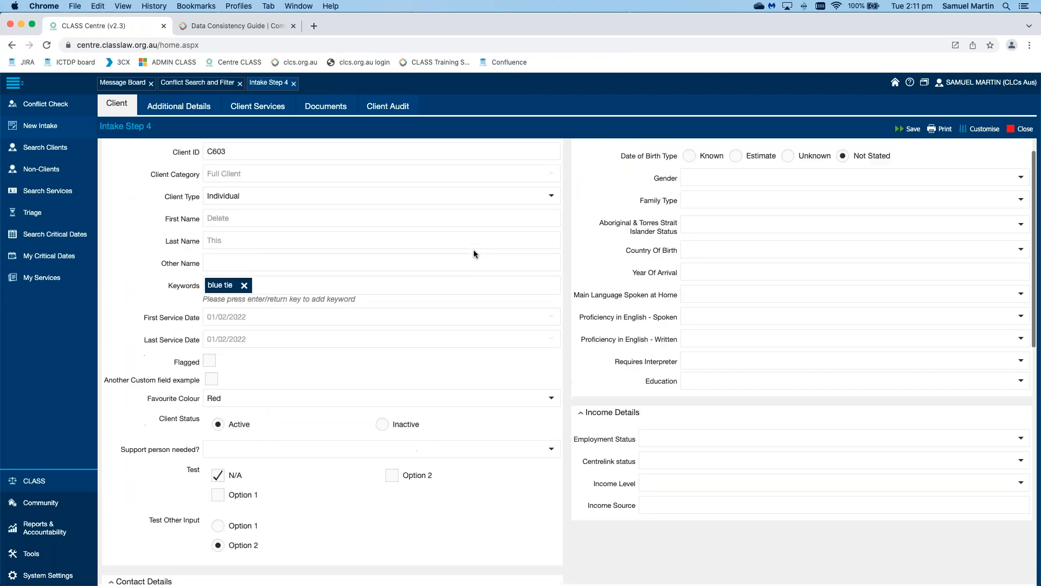
{"action": "left_click", "coordinate": [189, 107]}
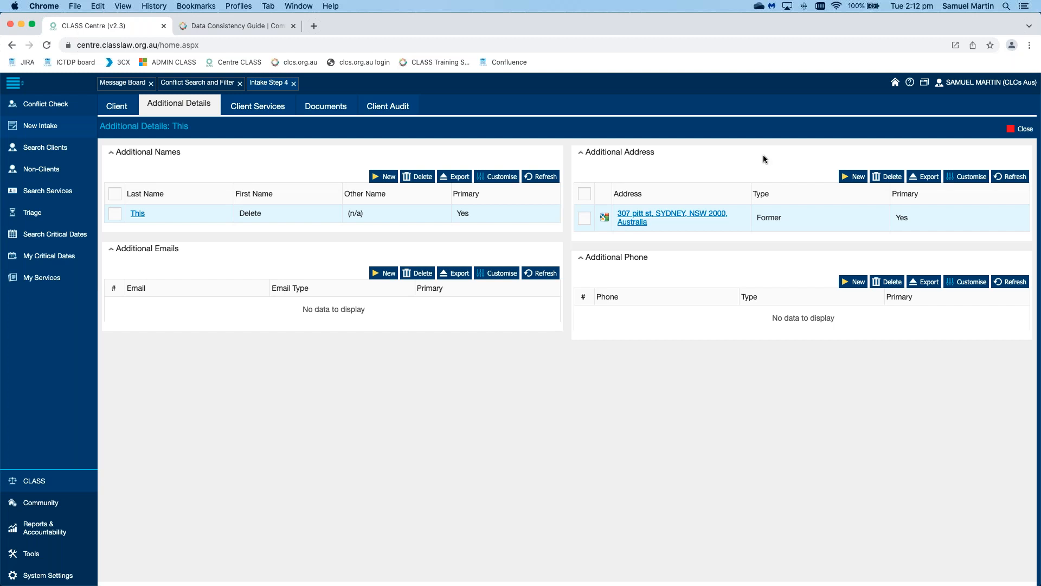
Step: Start a new primary address, then close the form without saving the changes
{"action": "left_click", "coordinate": [855, 181]}
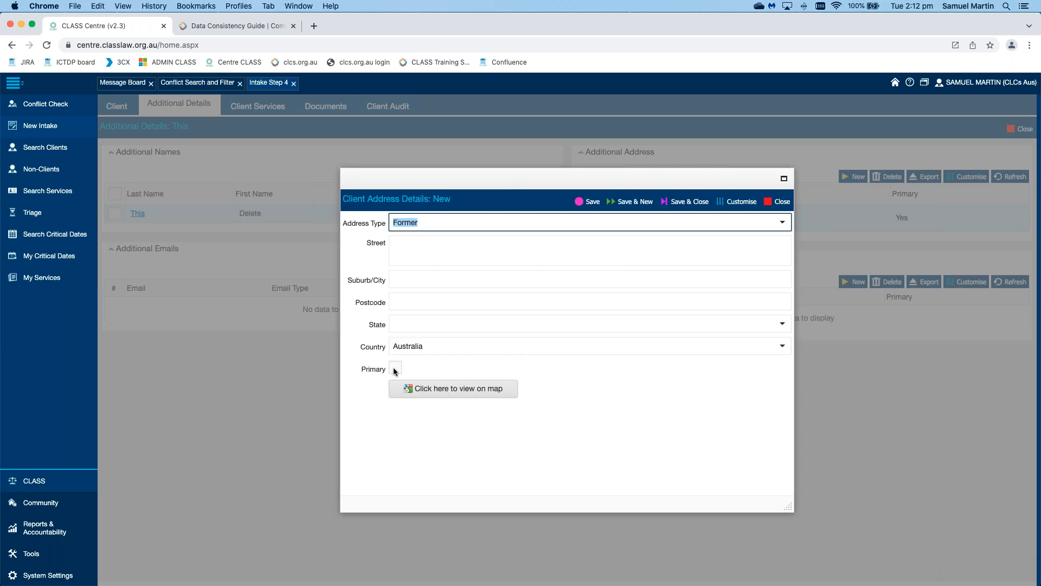
{"action": "left_click", "coordinate": [395, 369]}
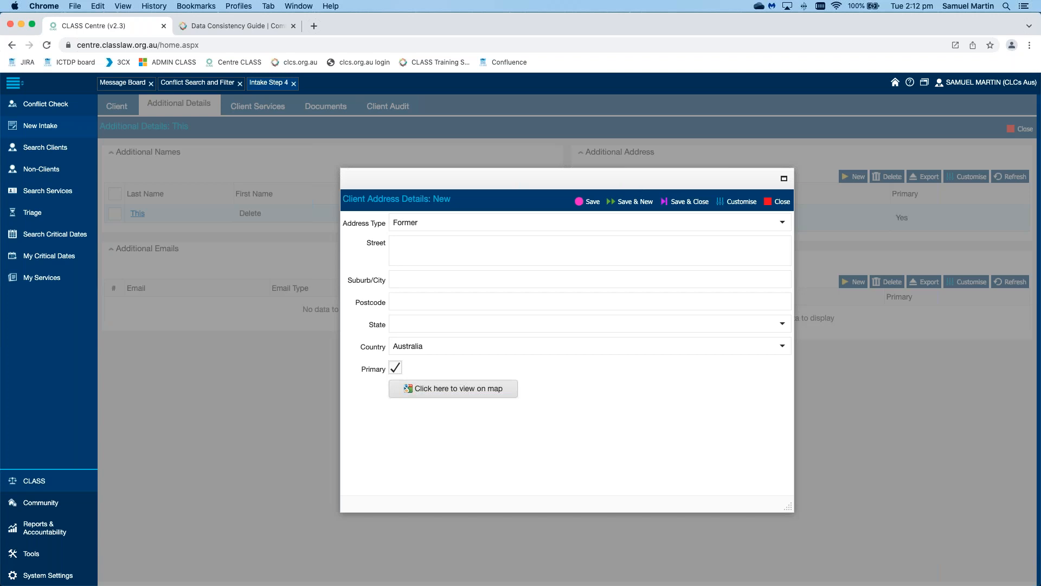
{"action": "left_click", "coordinate": [779, 202]}
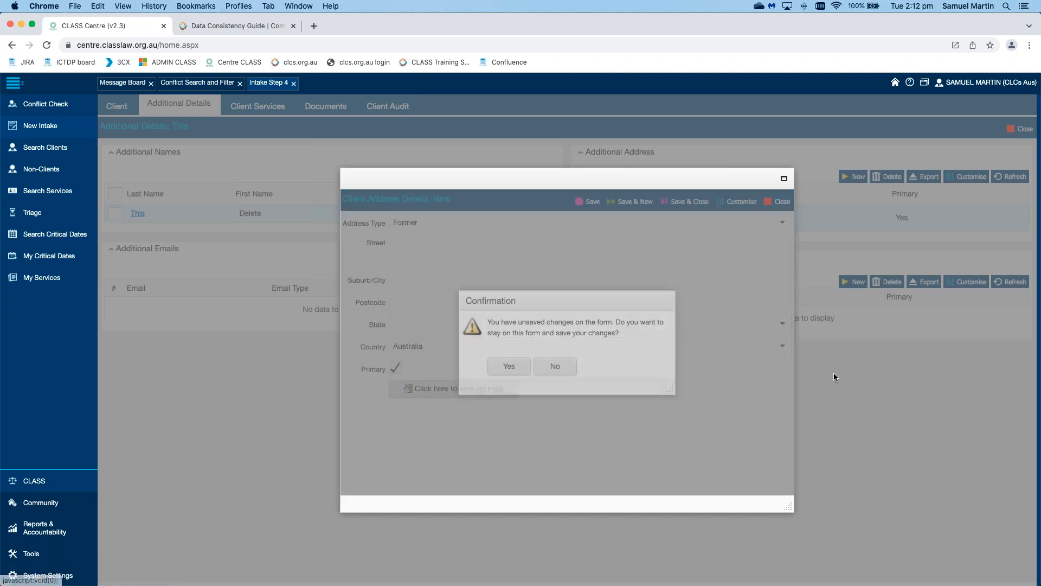
{"action": "left_click", "coordinate": [554, 366]}
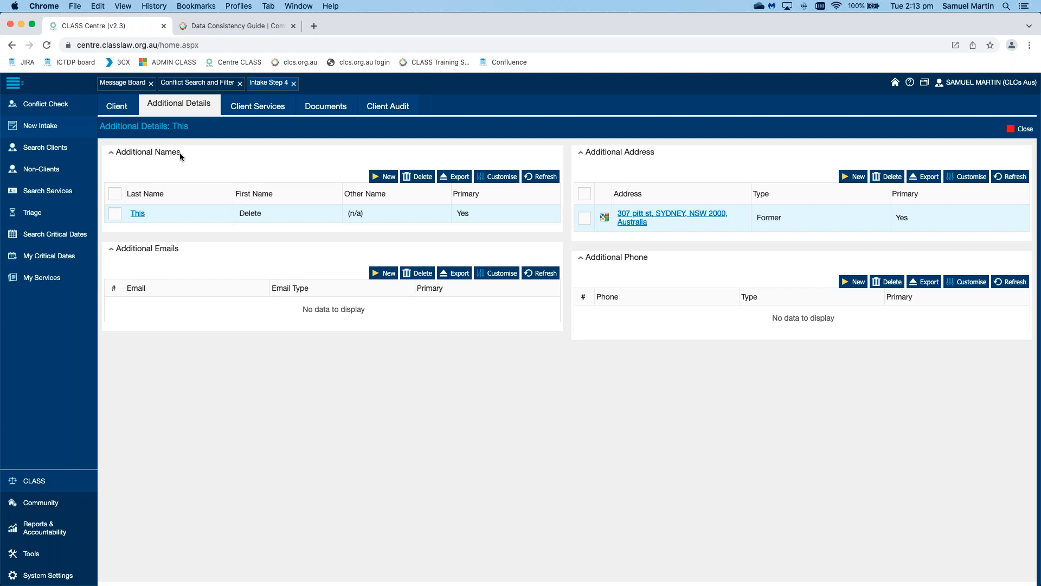
{"action": "triple_click", "coordinate": [144, 154]}
{"action": "left_click", "coordinate": [672, 153]}
{"action": "left_click", "coordinate": [389, 177]}
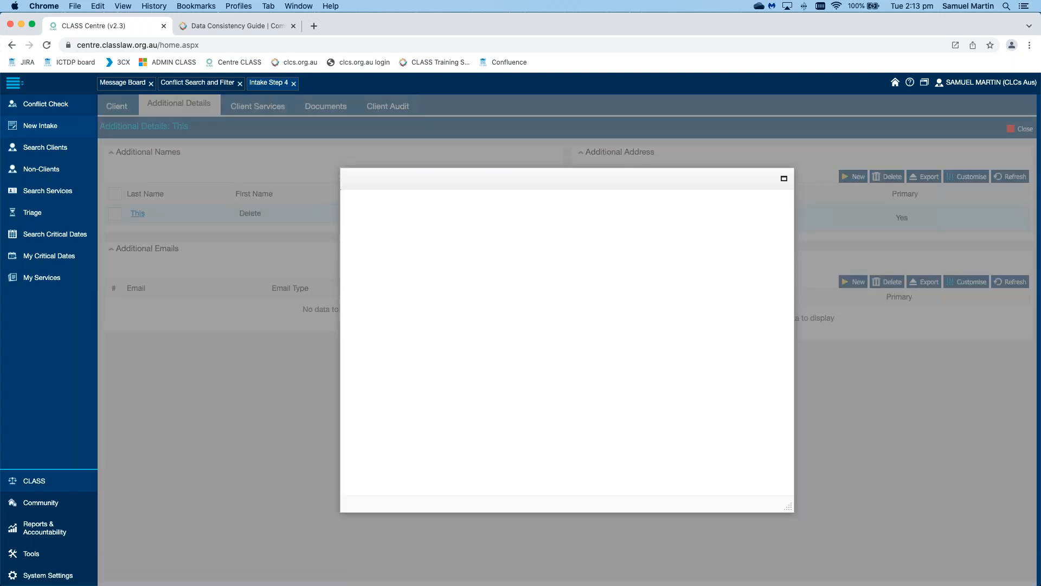
{"action": "left_click", "coordinate": [501, 367]}
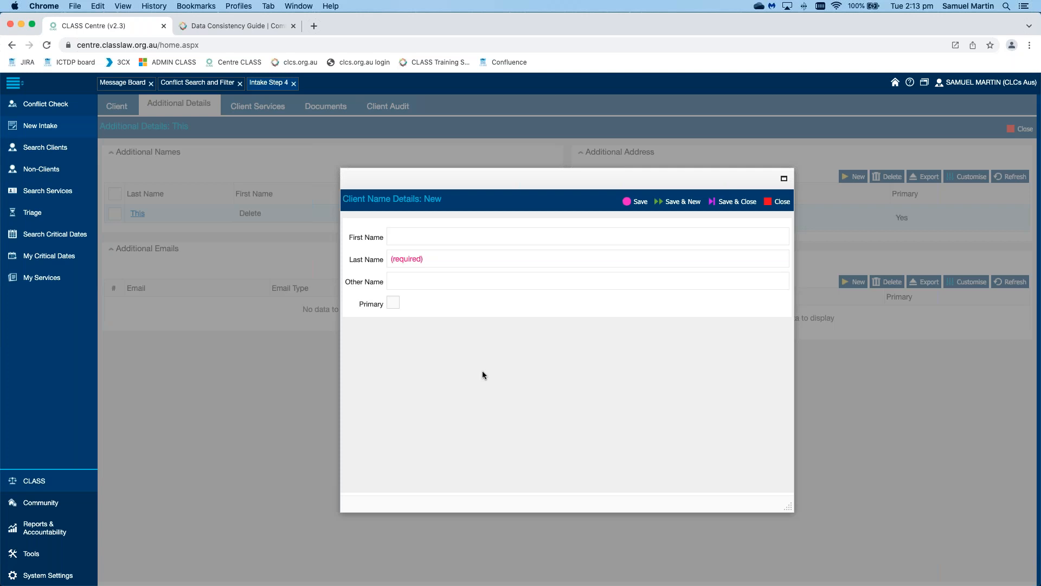
{"action": "left_click", "coordinate": [472, 258]}
{"action": "type", "text": "Name"}
{"action": "left_click", "coordinate": [738, 202]}
{"action": "left_click", "coordinate": [556, 365]}
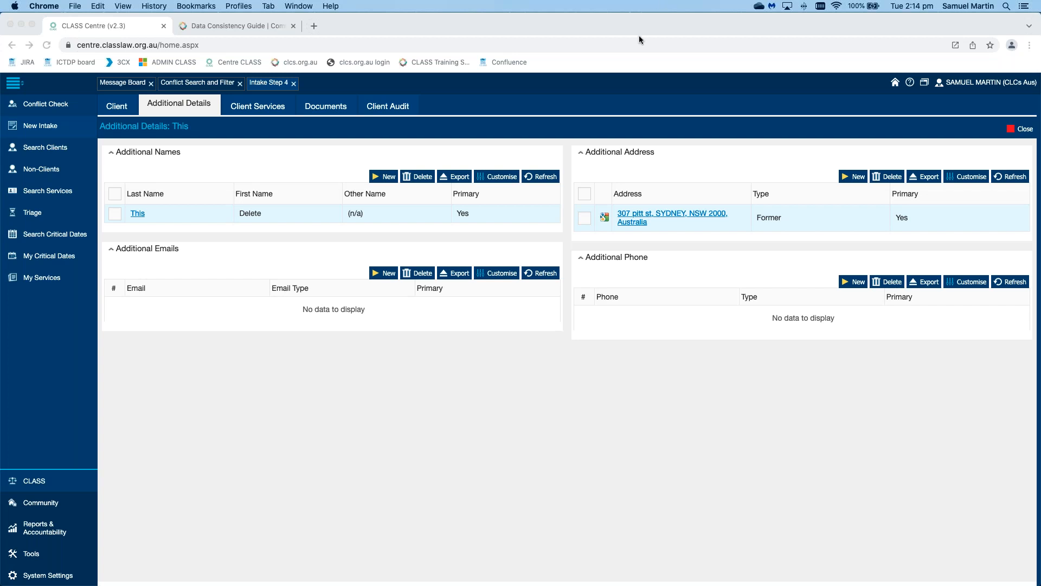
Step: Switch to the client's Documents tab, where no documents are listed yet
{"action": "mouse_move", "coordinate": [635, 25]}
{"action": "left_mouse_down"}
{"action": "mouse_move", "coordinate": [657, 231]}
{"action": "mouse_move", "coordinate": [800, 107]}
{"action": "mouse_move", "coordinate": [613, 20]}
{"action": "mouse_move", "coordinate": [636, 20]}
{"action": "left_mouse_up"}
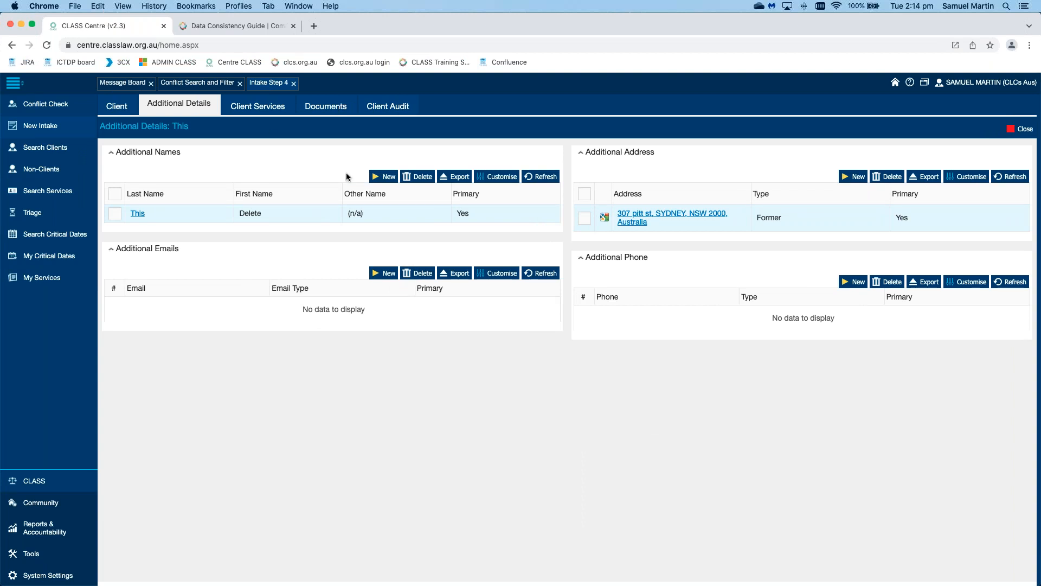
{"action": "left_click", "coordinate": [326, 105]}
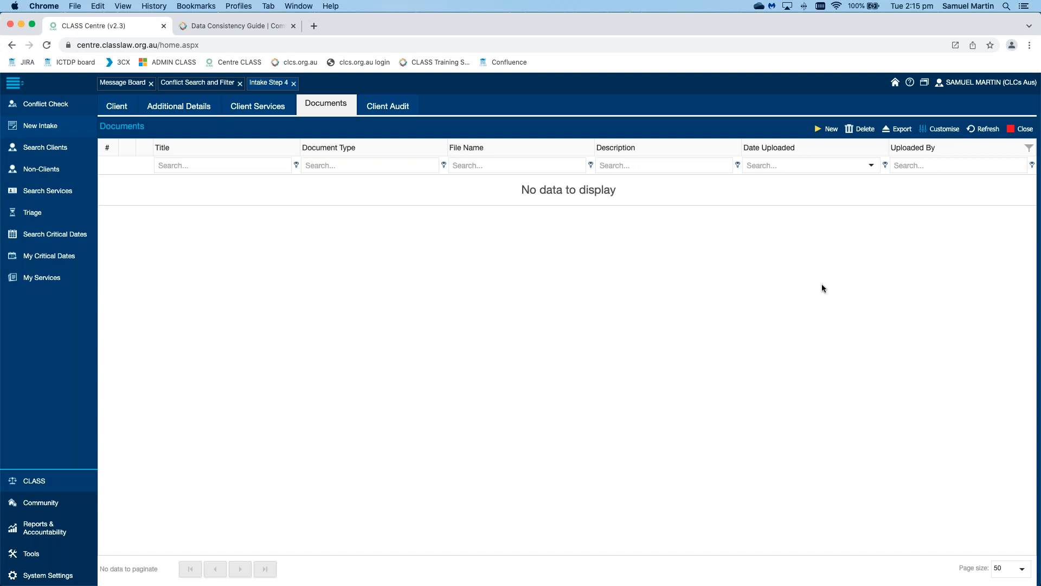
Step: Start a new Identification Documents upload with Screen Shot 2021-08-09 at 3.57.58 attached
{"action": "left_click", "coordinate": [828, 132]}
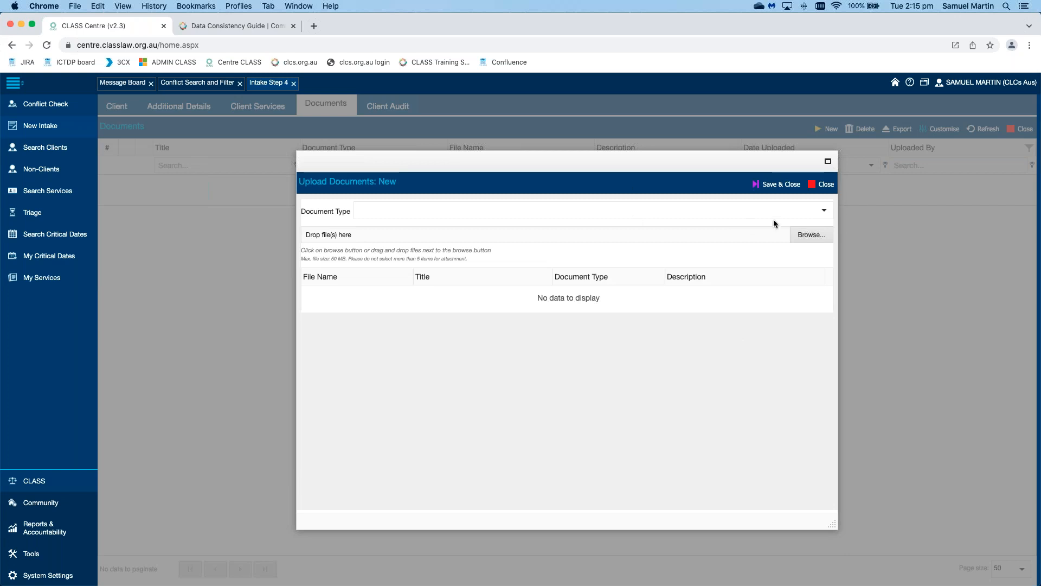
{"action": "left_click", "coordinate": [824, 211]}
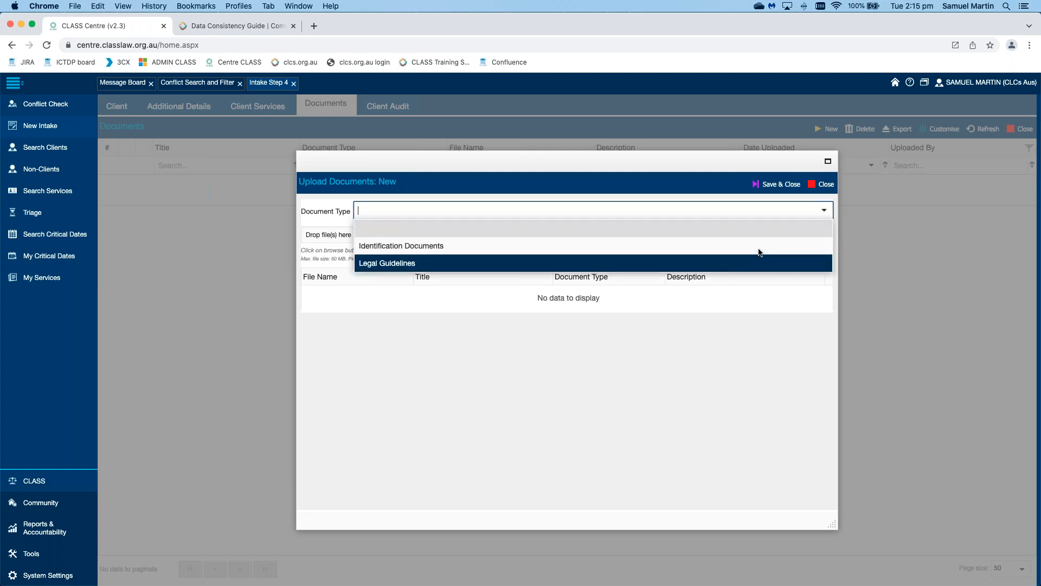
{"action": "left_click", "coordinate": [759, 248]}
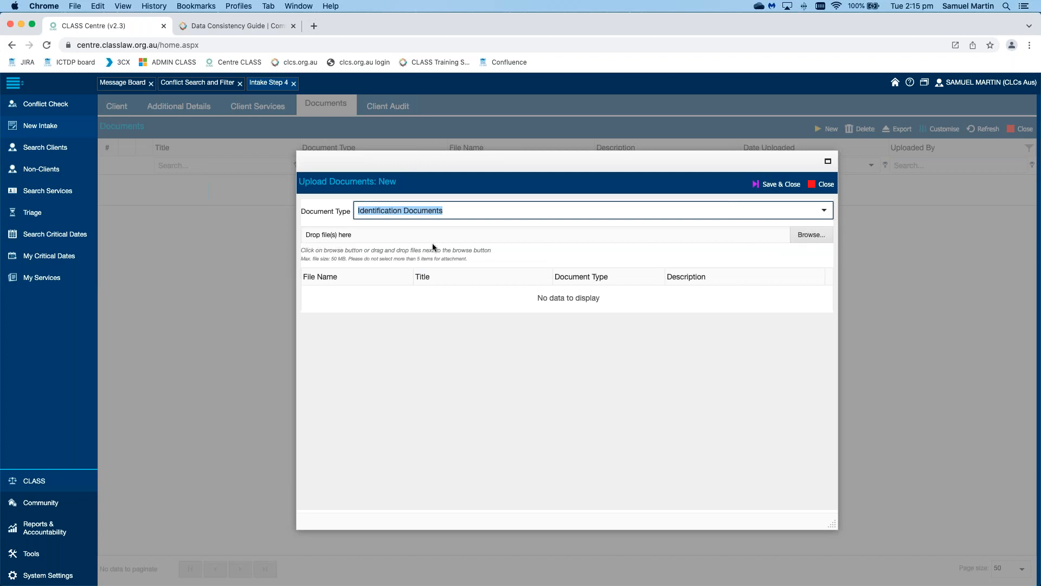
{"action": "left_click", "coordinate": [809, 234]}
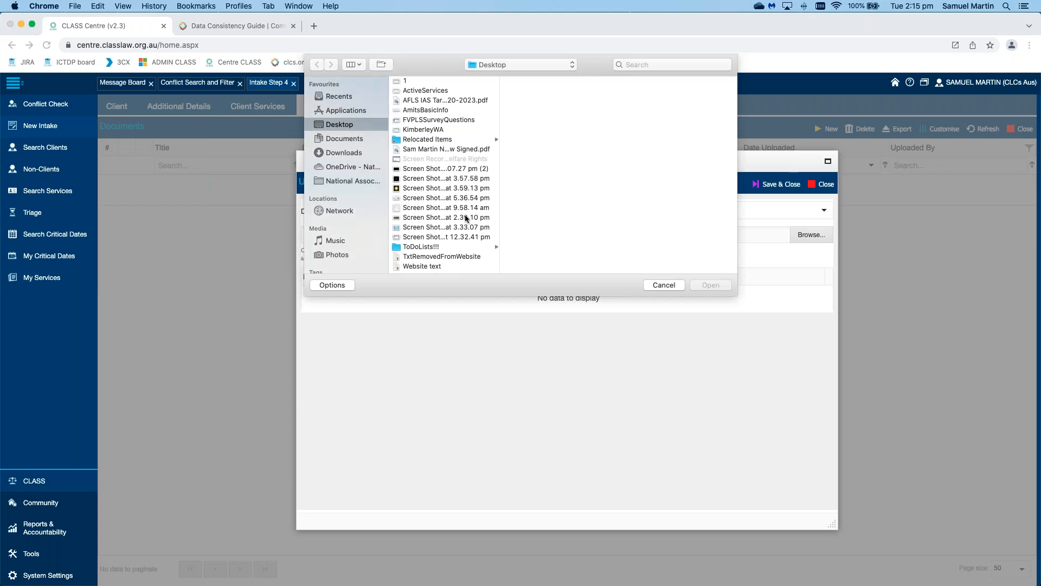
{"action": "left_click", "coordinate": [450, 180]}
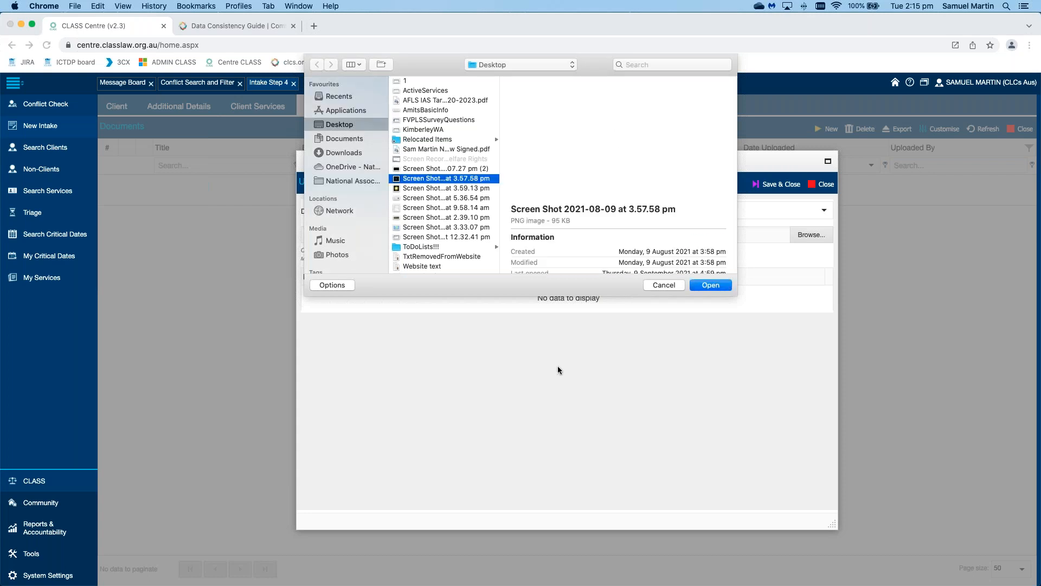
{"action": "key", "text": "Return"}
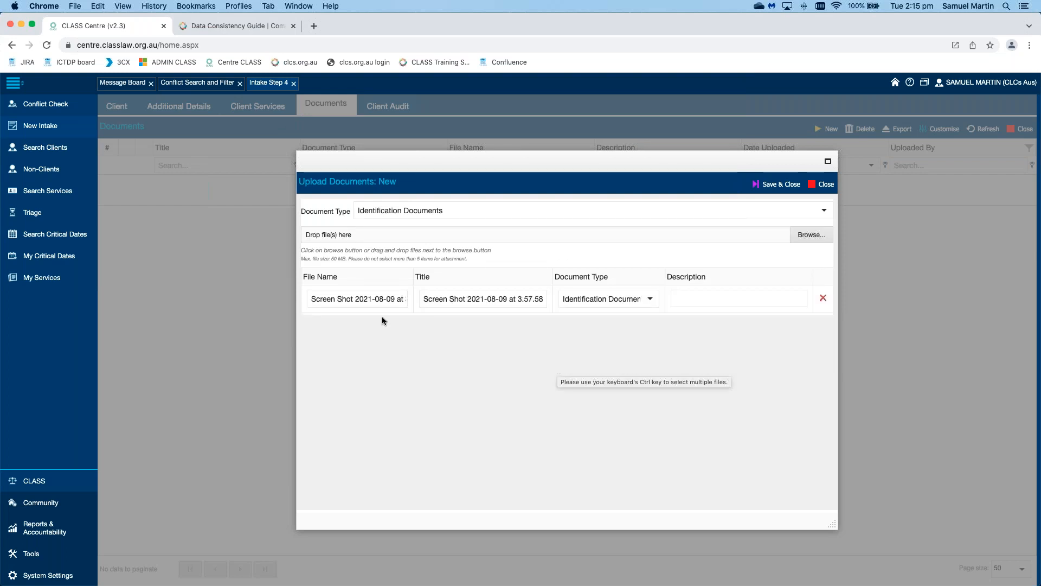
Step: Title the first upload 'df', keeping type Identification Documents and leaving the description empty
{"action": "left_click", "coordinate": [339, 303]}
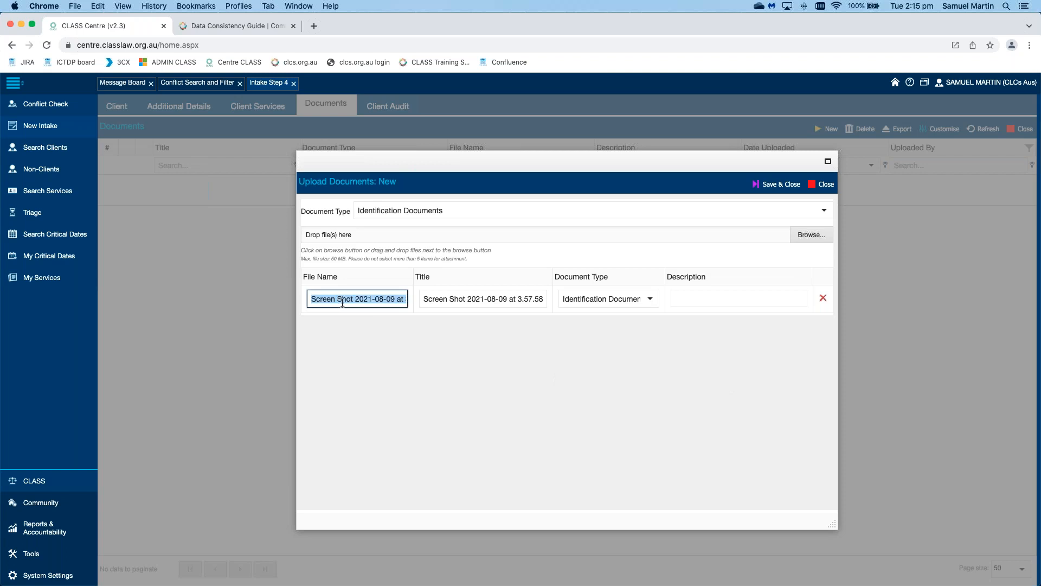
{"action": "left_click", "coordinate": [475, 299]}
{"action": "type", "text": "df"}
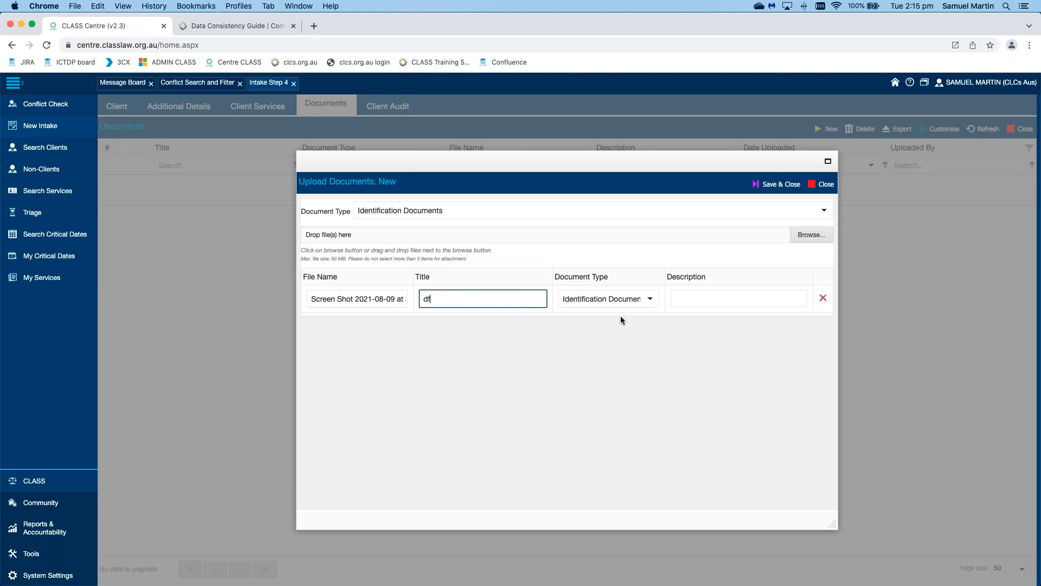
{"action": "left_click", "coordinate": [651, 298]}
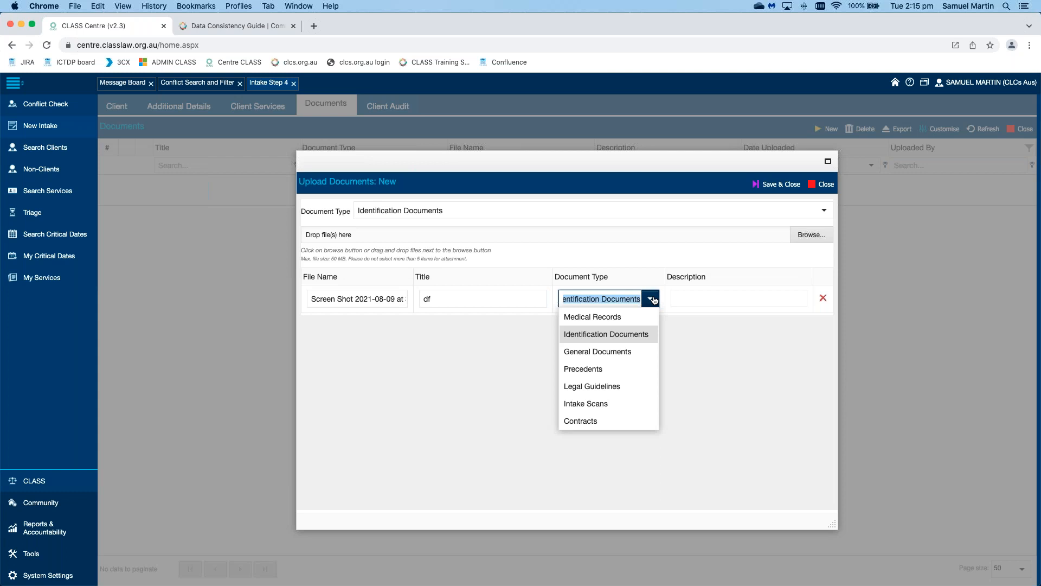
{"action": "left_click", "coordinate": [628, 334]}
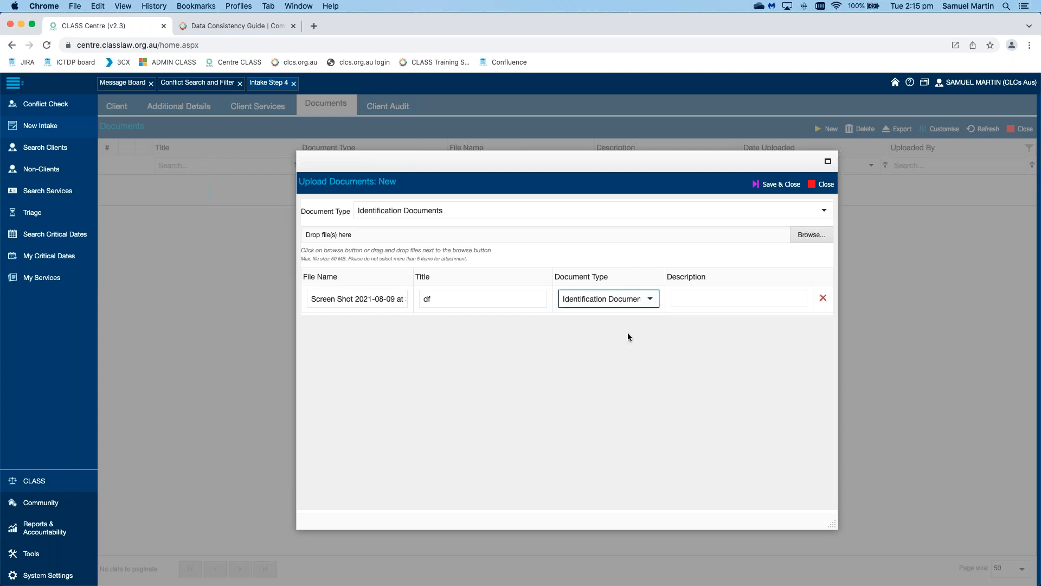
{"action": "left_click", "coordinate": [627, 336]}
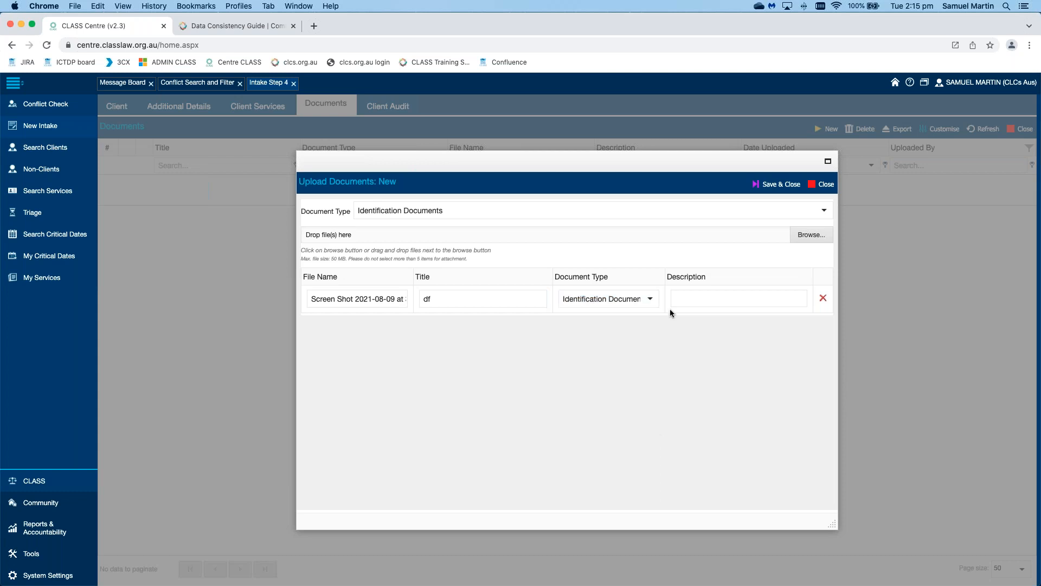
{"action": "left_click", "coordinate": [728, 296]}
{"action": "type", "text": "dfgfg"}
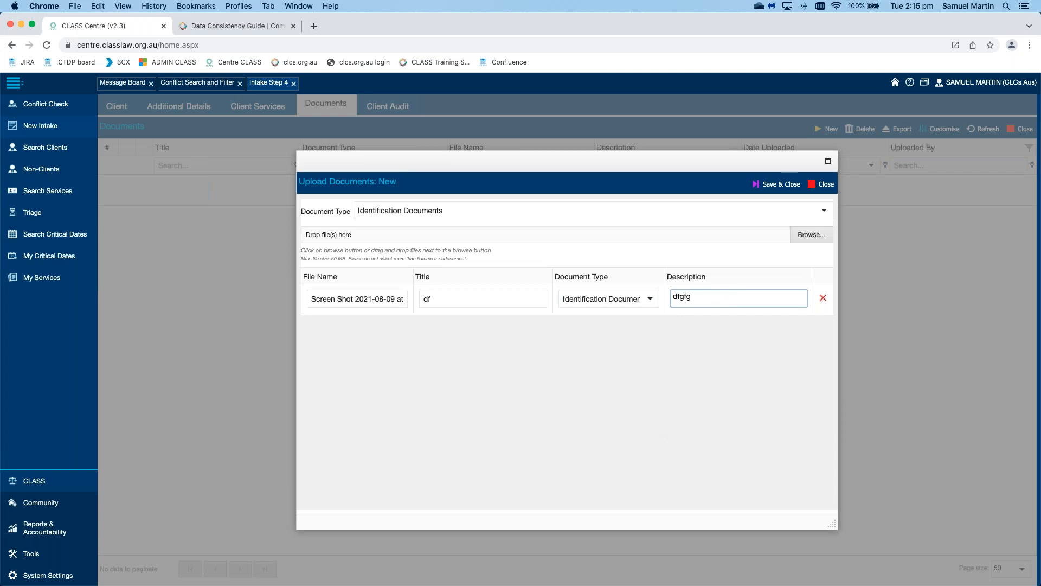
{"action": "key", "text": "BackSpace"}
{"action": "key", "text": "BackSpace"}
{"action": "key", "text": "BackSpace"}
{"action": "key", "text": "BackSpace"}
{"action": "key", "text": "BackSpace"}
{"action": "left_click", "coordinate": [782, 187]}
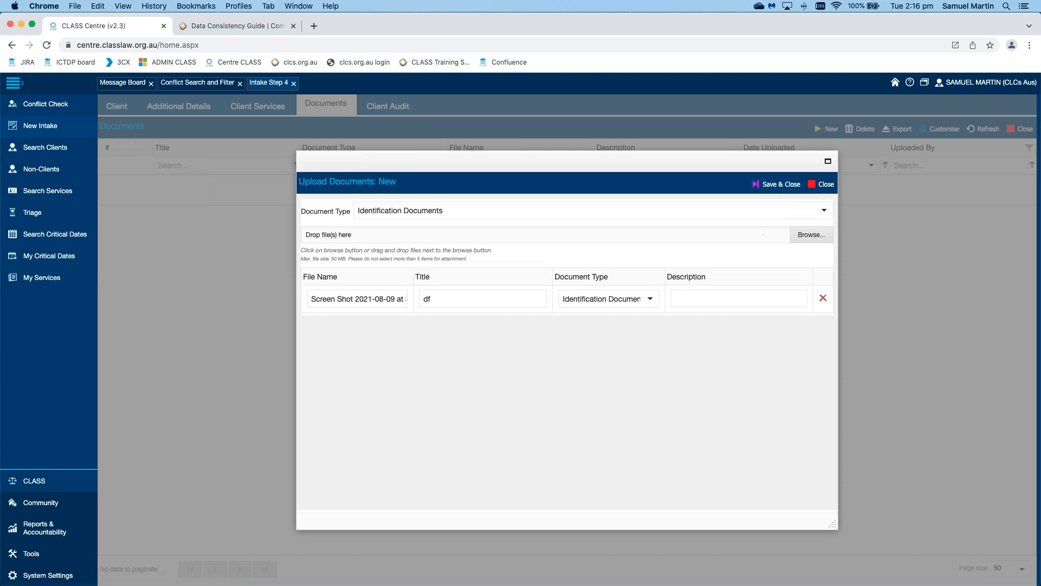
Step: Attach three more screenshots and save all four Identification Documents uploads
{"action": "left_click", "coordinate": [811, 234]}
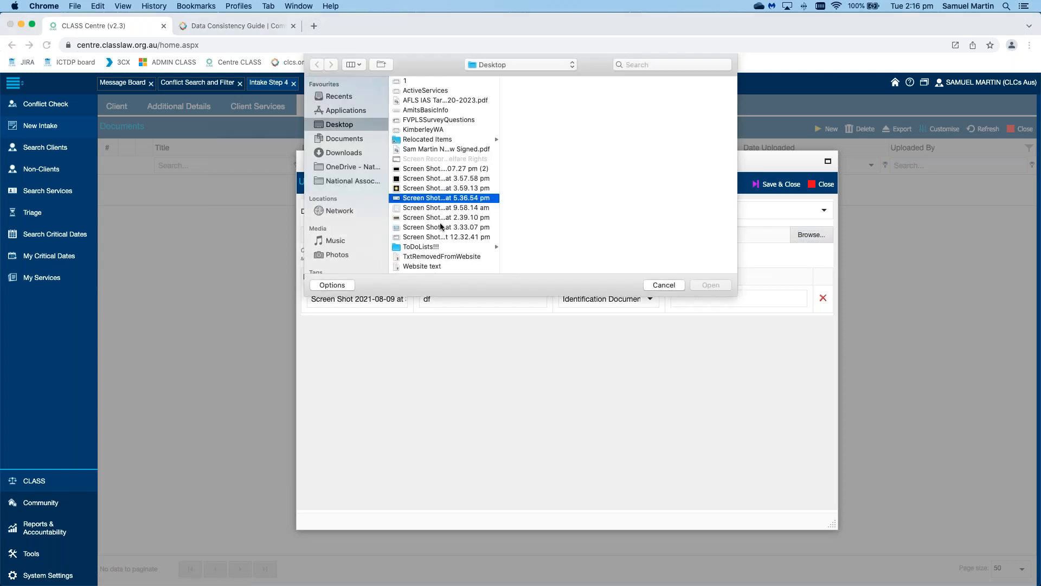
{"action": "left_click", "coordinate": [442, 217], "text": "shift"}
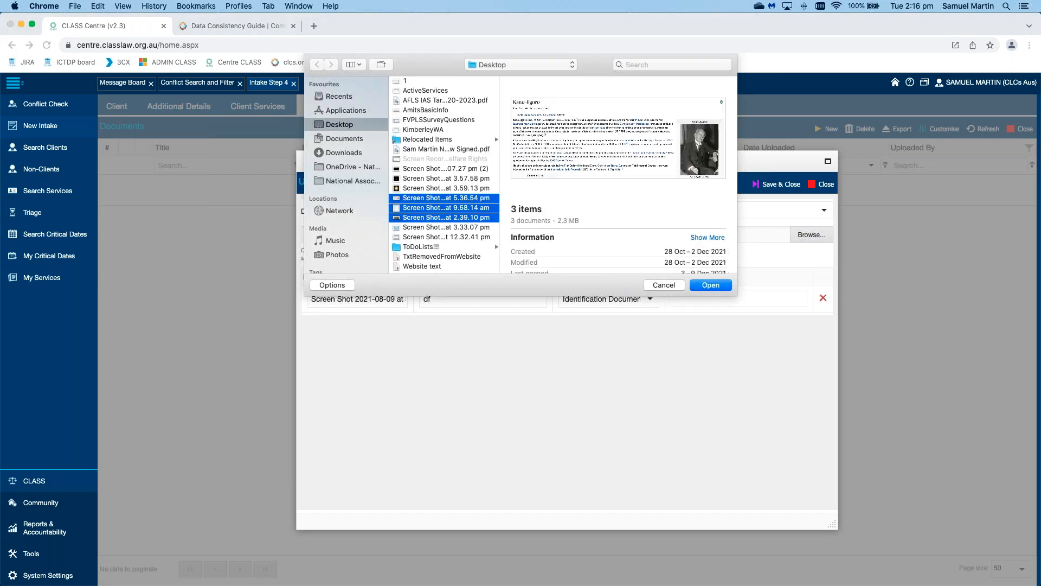
{"action": "key", "text": "Return"}
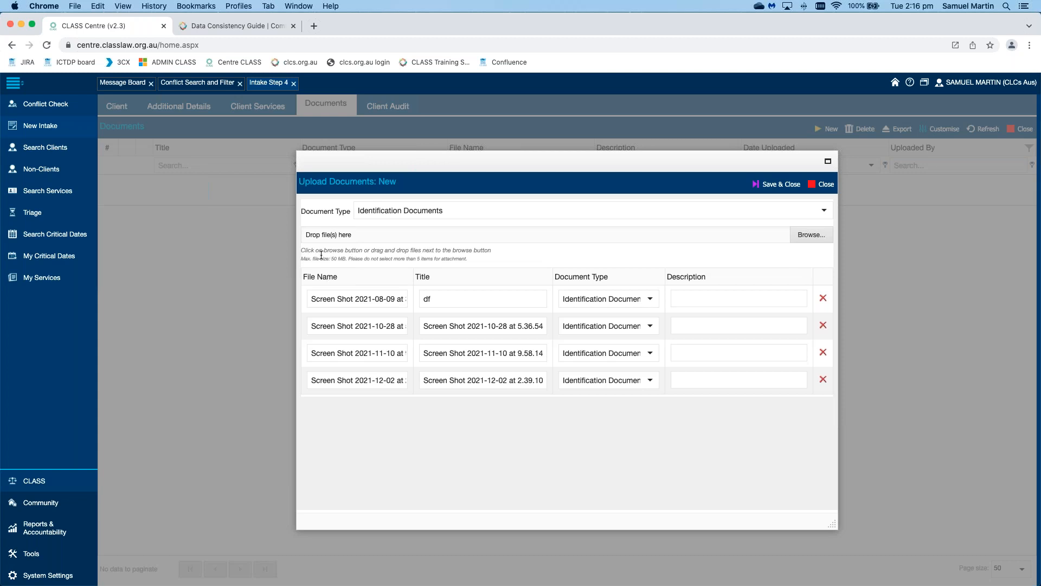
{"action": "left_click", "coordinate": [406, 259]}
{"action": "left_click", "coordinate": [771, 185]}
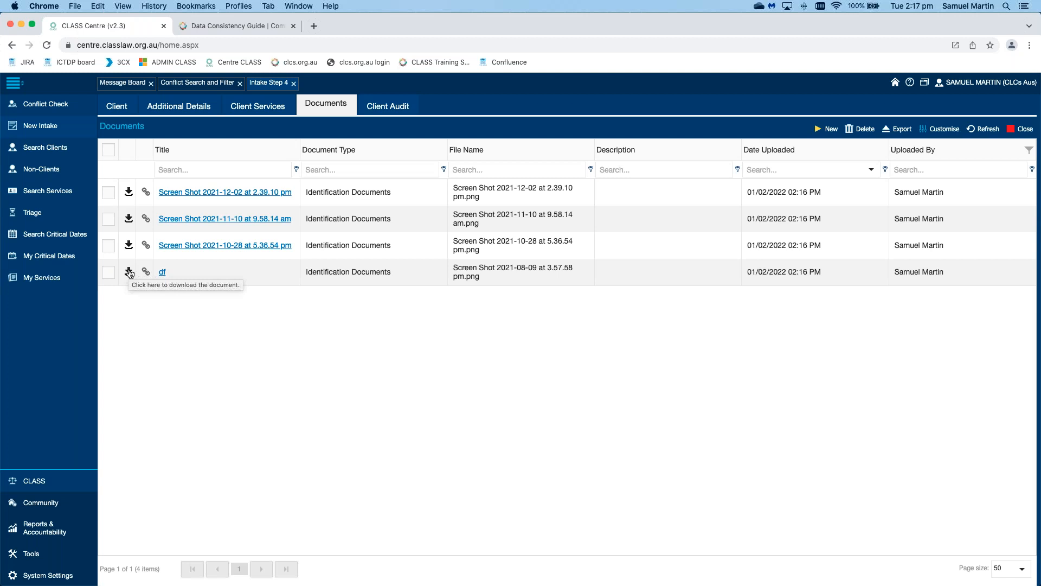
Step: Tick and then untick the df document's checkbox in the Documents grid
{"action": "left_click", "coordinate": [107, 275]}
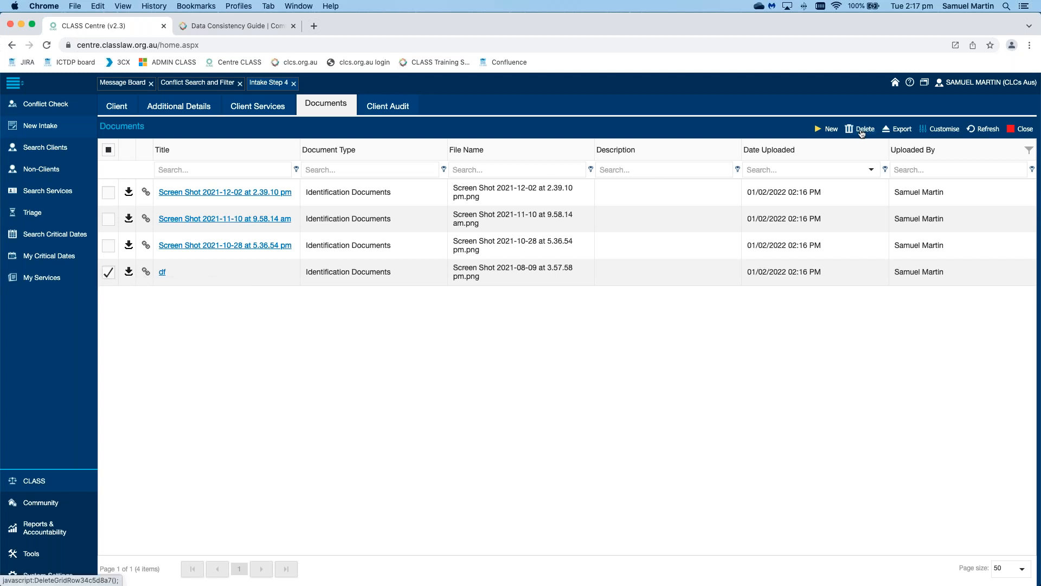
{"action": "left_click", "coordinate": [108, 272]}
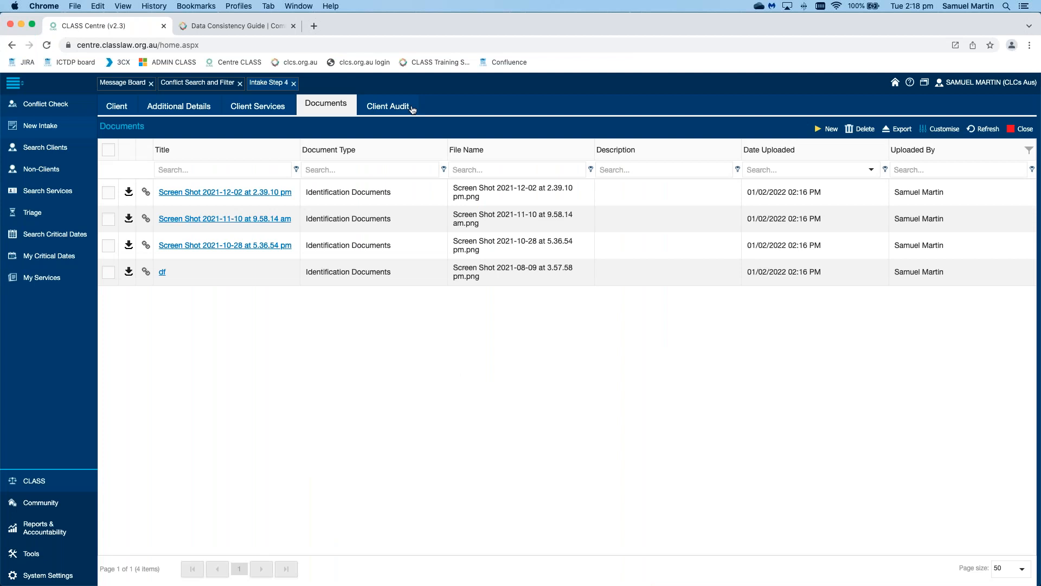
Step: Show the Client Audit tab listing the client's inserted and updated records
{"action": "left_click", "coordinate": [411, 108]}
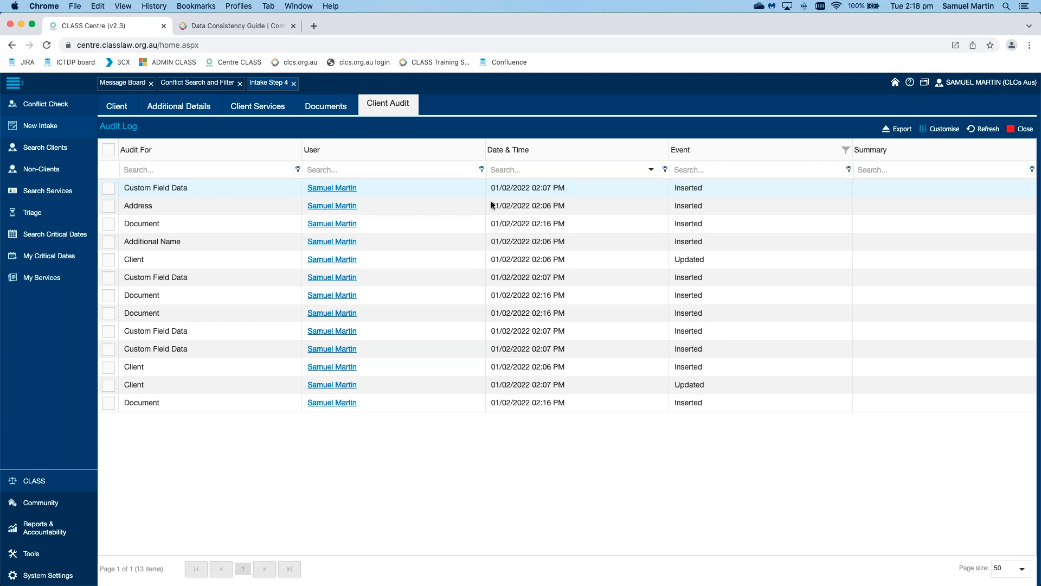
{"action": "double_click", "coordinate": [681, 207]}
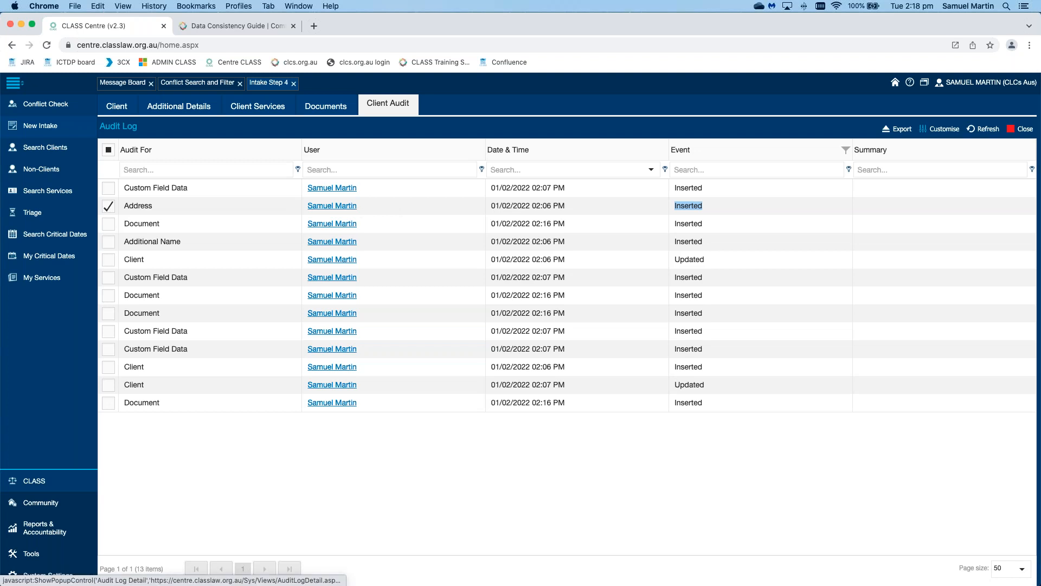
{"action": "left_click", "coordinate": [332, 205]}
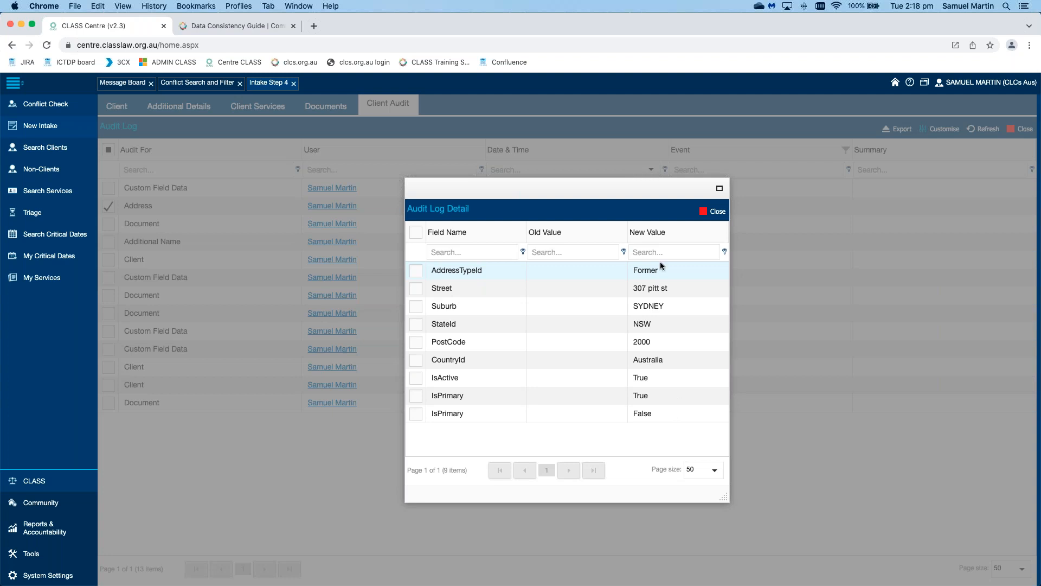
{"action": "left_click", "coordinate": [716, 212]}
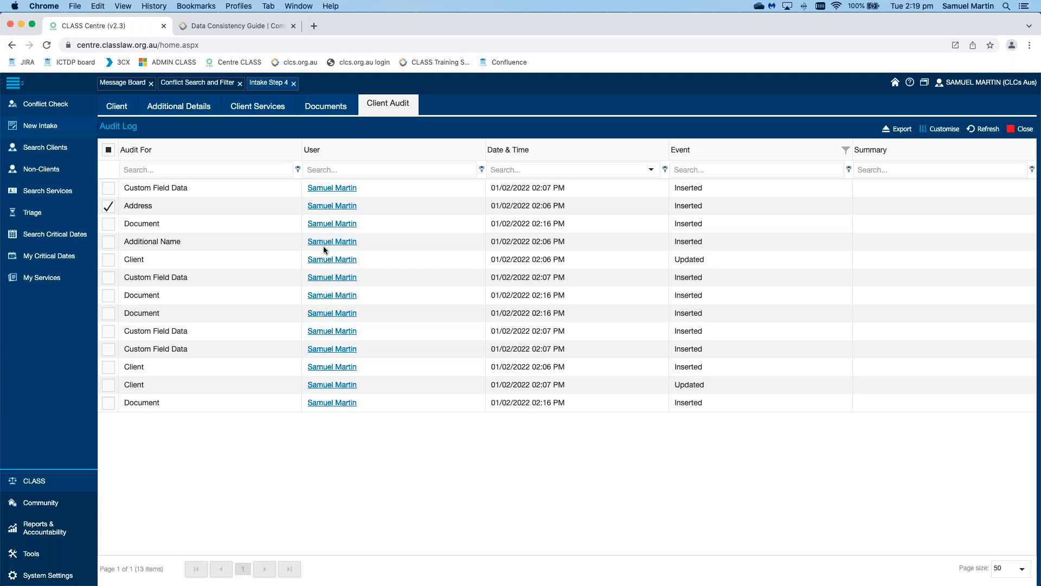
Step: Open service S928 from Client Services, dismissing Chrome's Page Unresponsive warning
{"action": "left_click", "coordinate": [264, 108]}
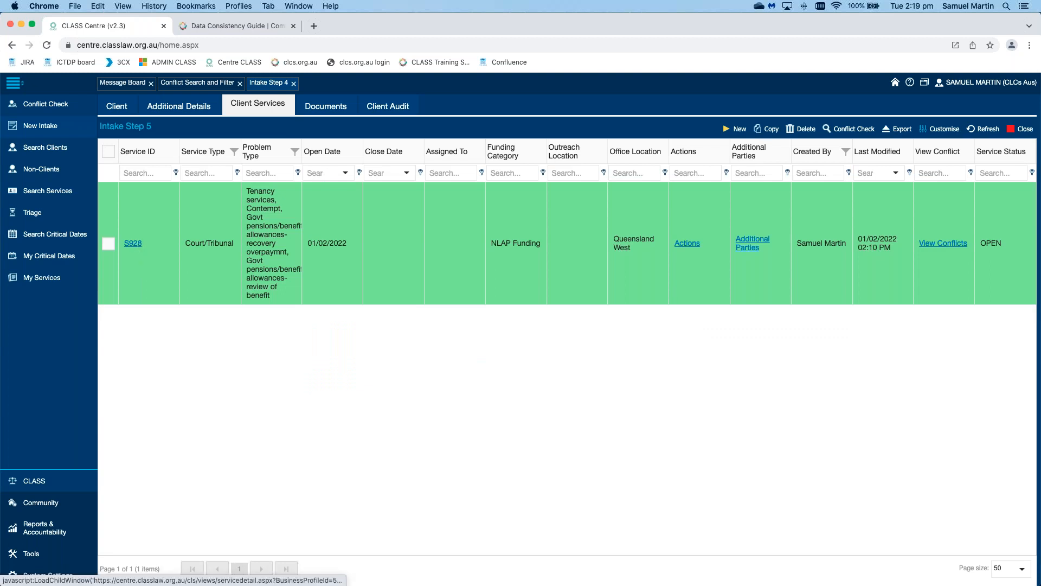
{"action": "left_click", "coordinate": [133, 243]}
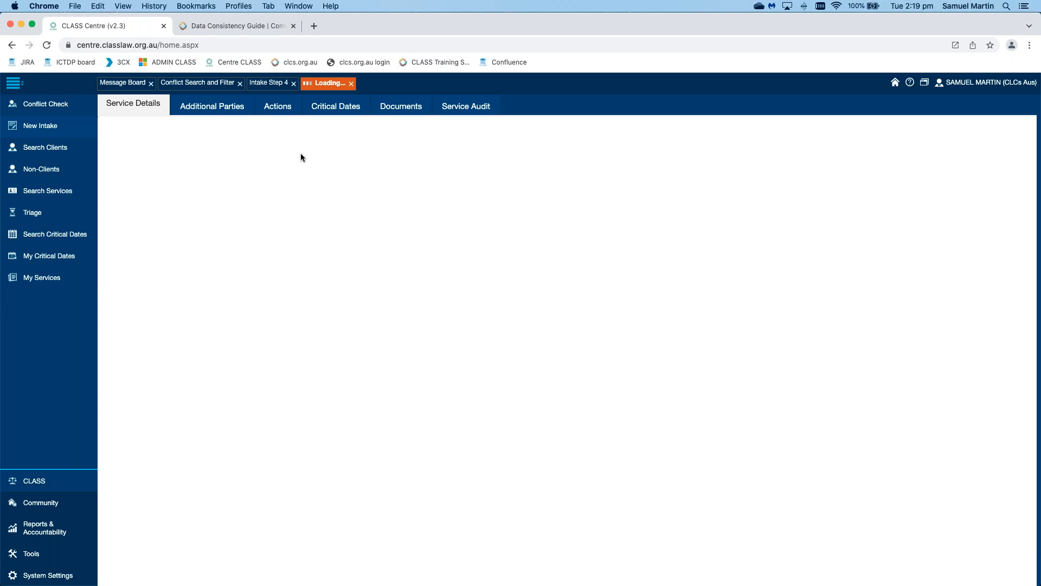
{"action": "left_click", "coordinate": [622, 163]}
Step: View the Additional Parties tab, previewing and cancelling a new party form
{"action": "left_click", "coordinate": [222, 109]}
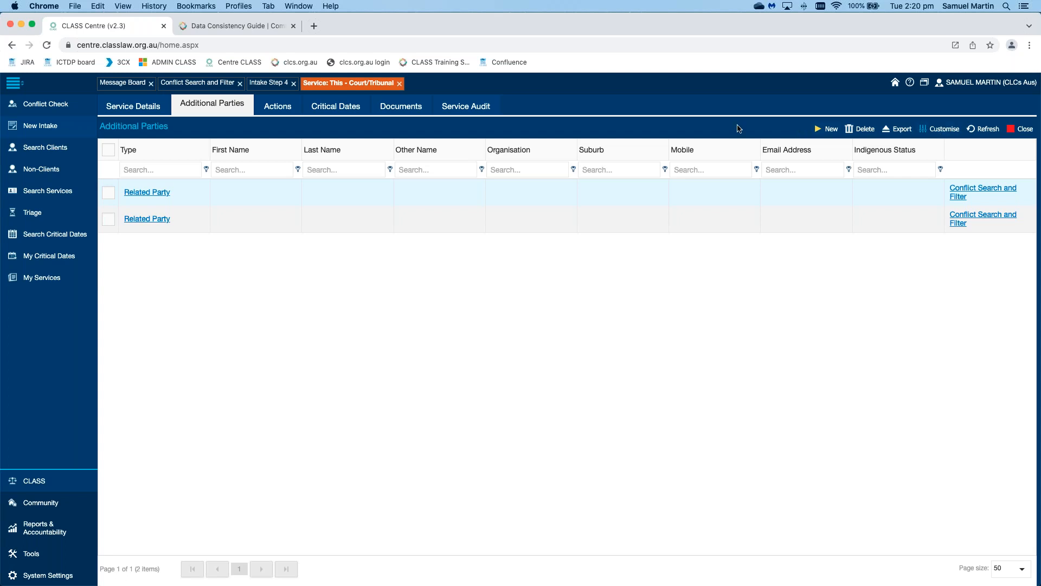
{"action": "left_click", "coordinate": [832, 131]}
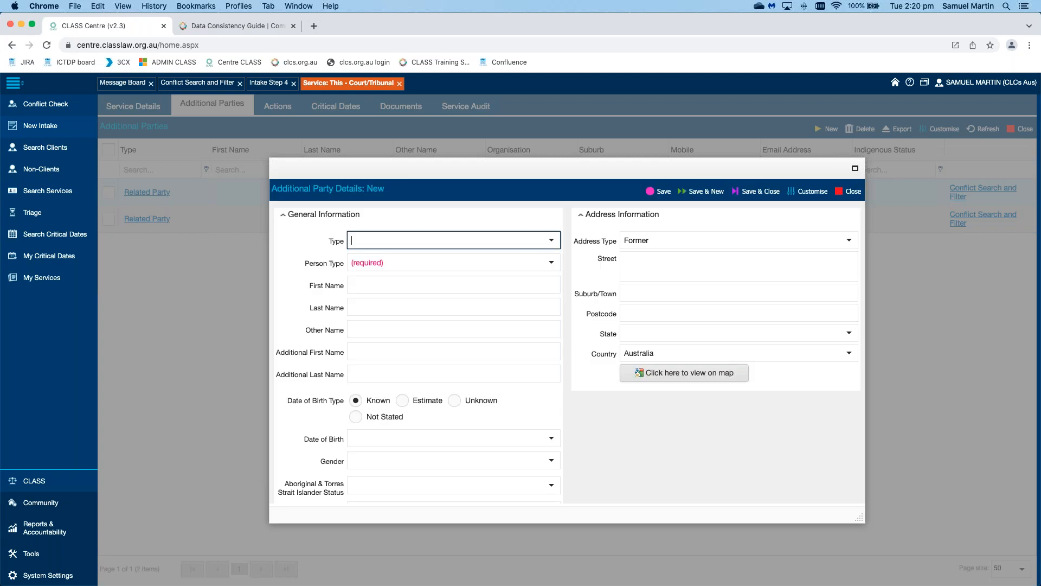
{"action": "scroll", "coordinate": [759, 352], "scroll_direction": "down", "scroll_amount": 5}
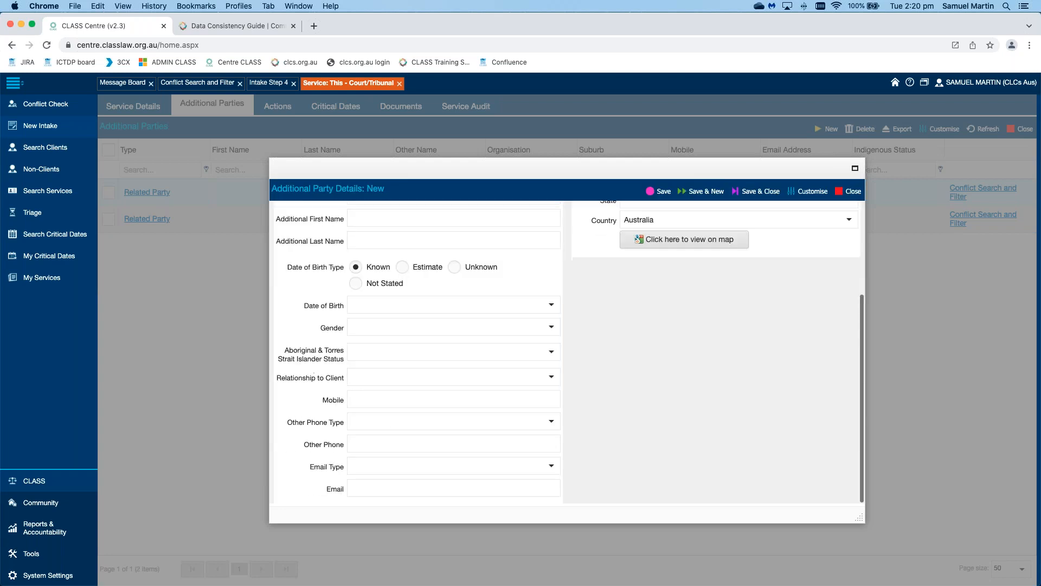
{"action": "left_click", "coordinate": [220, 106]}
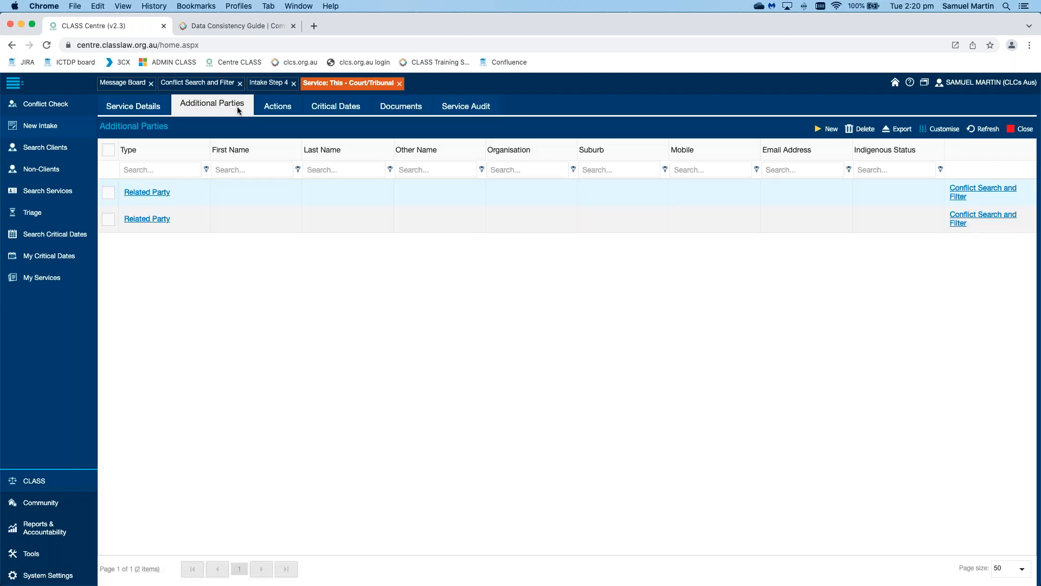
Step: View the Actions tab and inspect the existing Intake notes action, then close it
{"action": "left_click", "coordinate": [296, 108]}
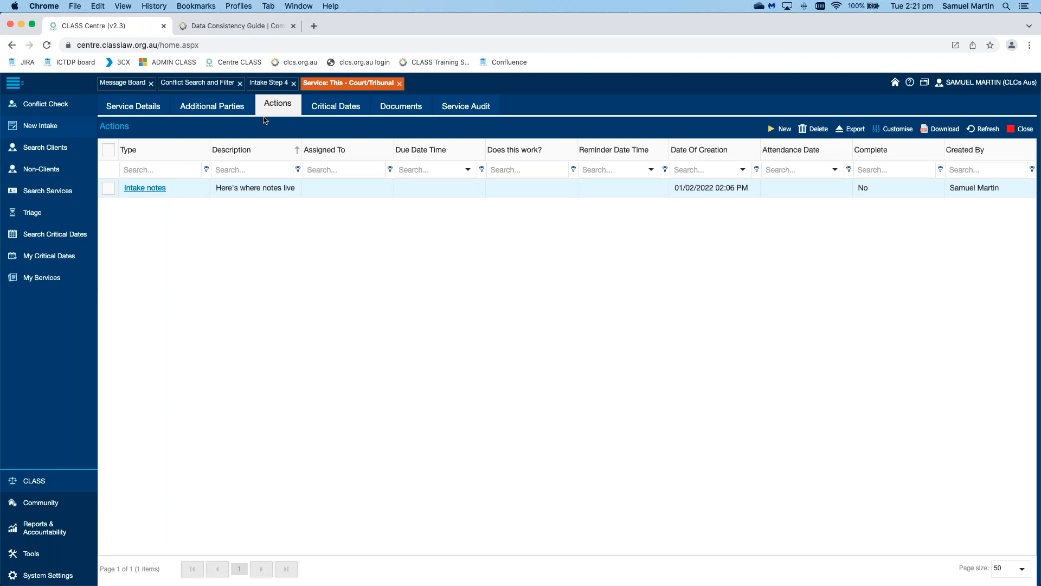
{"action": "left_click", "coordinate": [144, 187]}
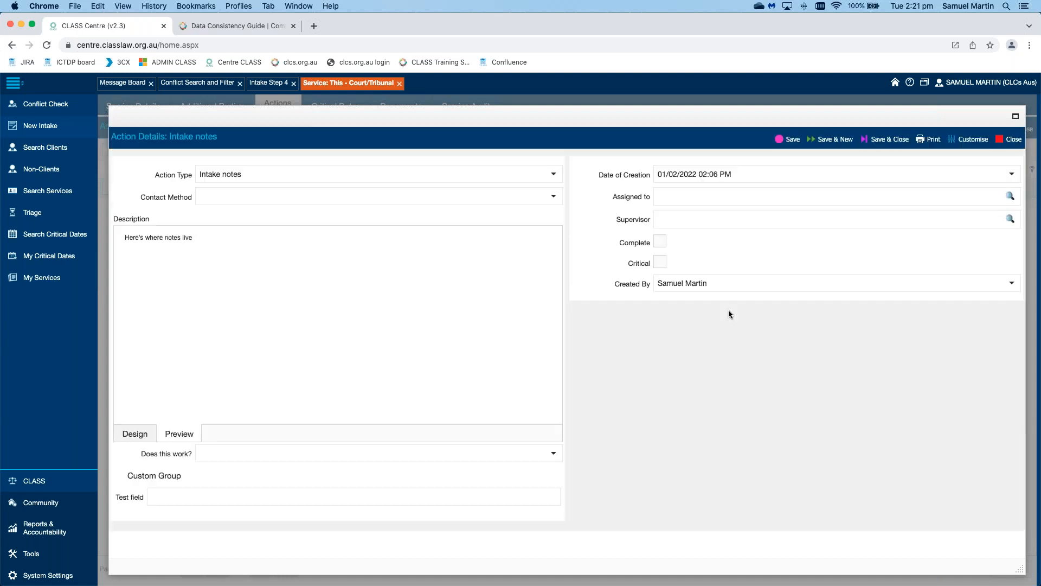
{"action": "left_click", "coordinate": [566, 297]}
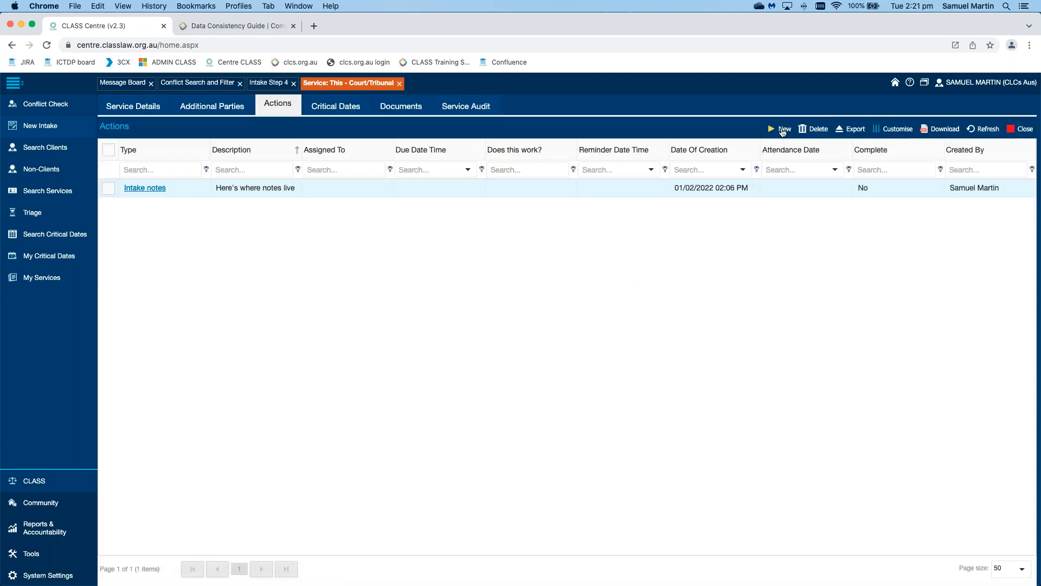
Step: Start a new action for the service with 2022/02/01 as its description
{"action": "left_click", "coordinate": [783, 130]}
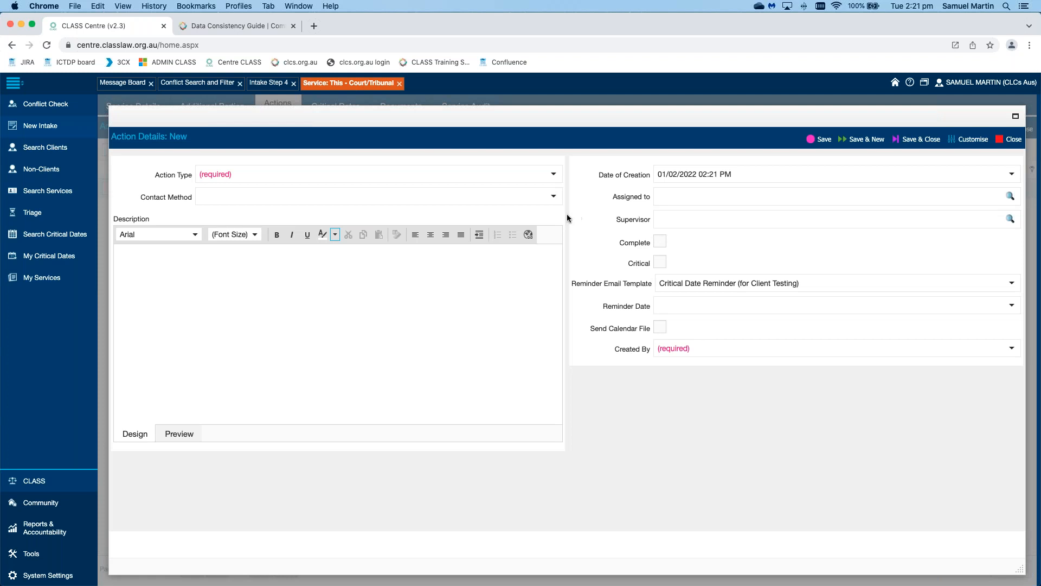
{"action": "left_click", "coordinate": [439, 294]}
{"action": "type", "text": "2022/02/01"}
Step: Set the new action's type to Reminders
{"action": "left_click", "coordinate": [553, 175]}
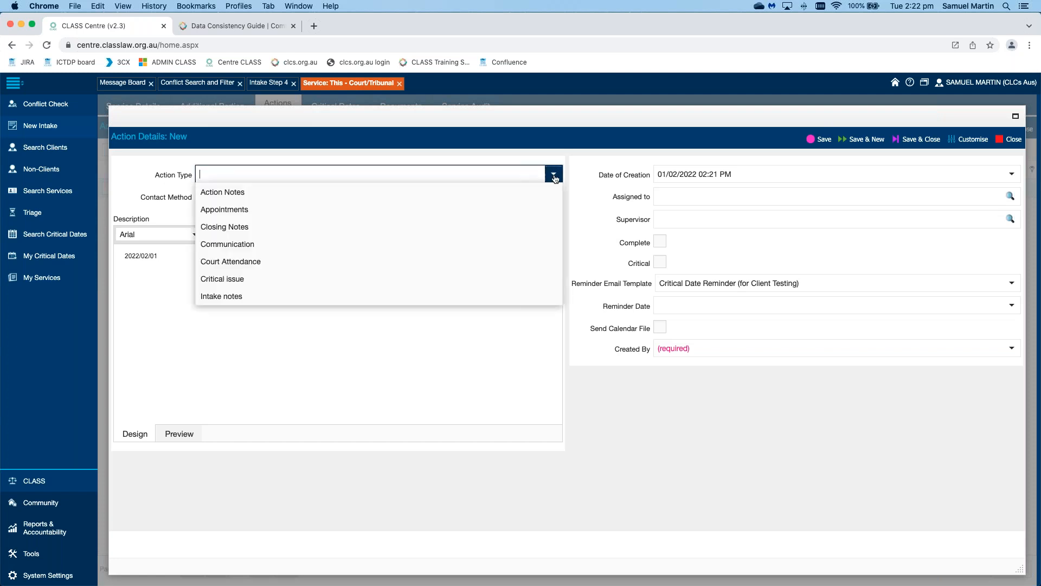
{"action": "scroll", "coordinate": [488, 207], "scroll_direction": "down", "scroll_amount": 5}
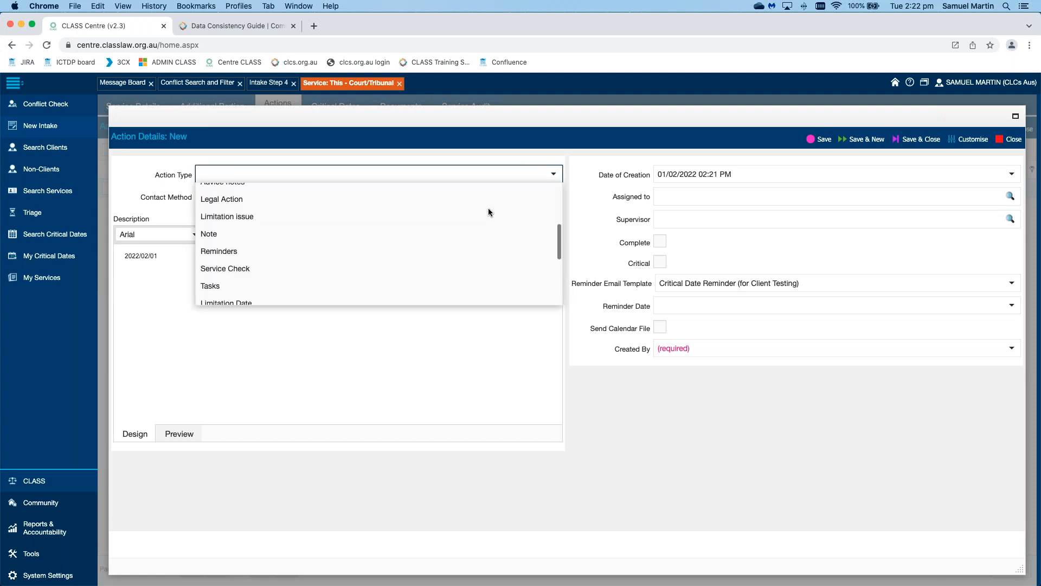
{"action": "scroll", "coordinate": [488, 212], "scroll_direction": "down", "scroll_amount": 4}
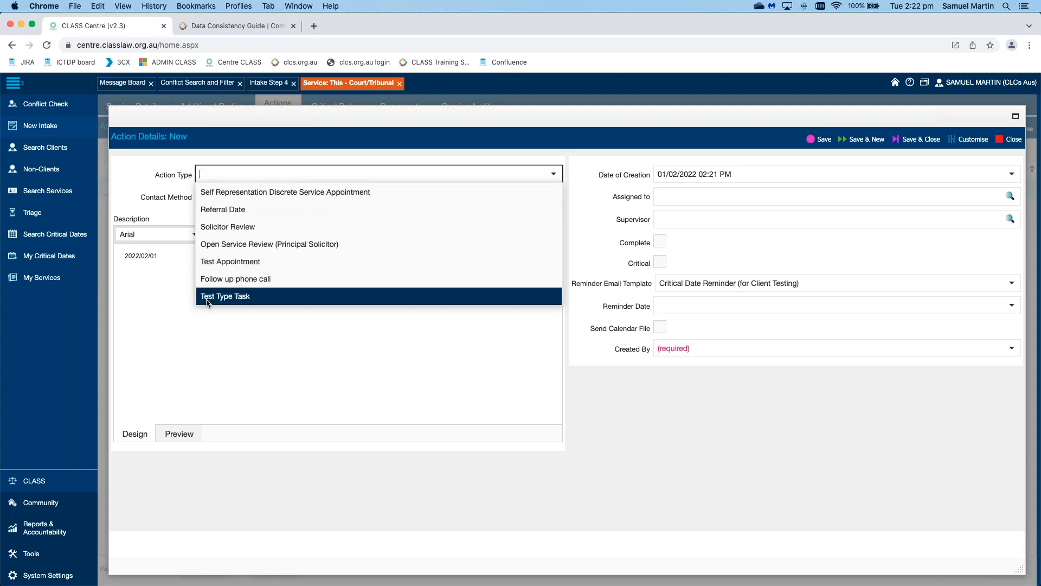
{"action": "scroll", "coordinate": [382, 298], "scroll_direction": "up", "scroll_amount": 6}
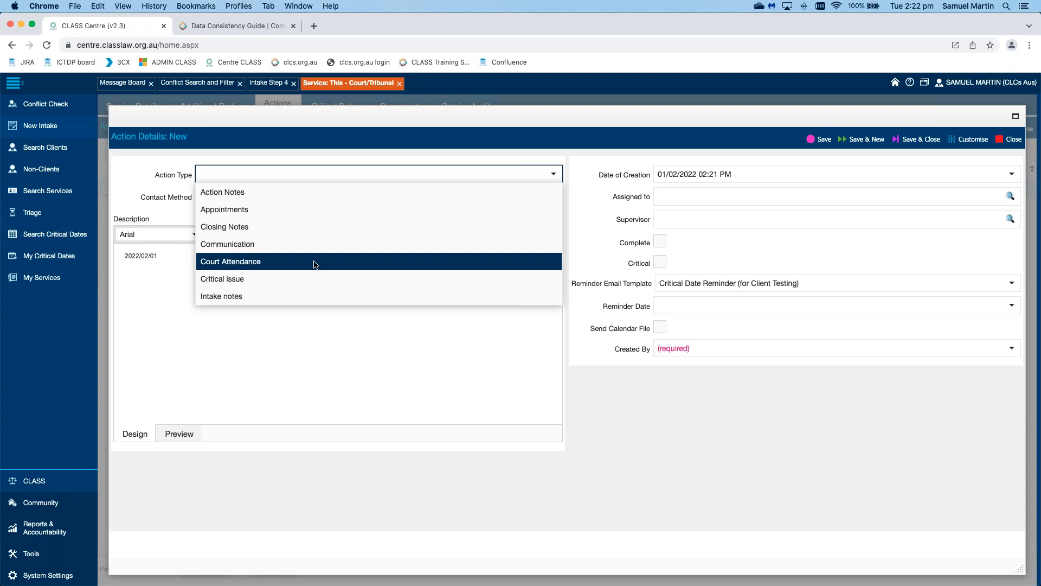
{"action": "scroll", "coordinate": [340, 265], "scroll_direction": "down", "scroll_amount": 3}
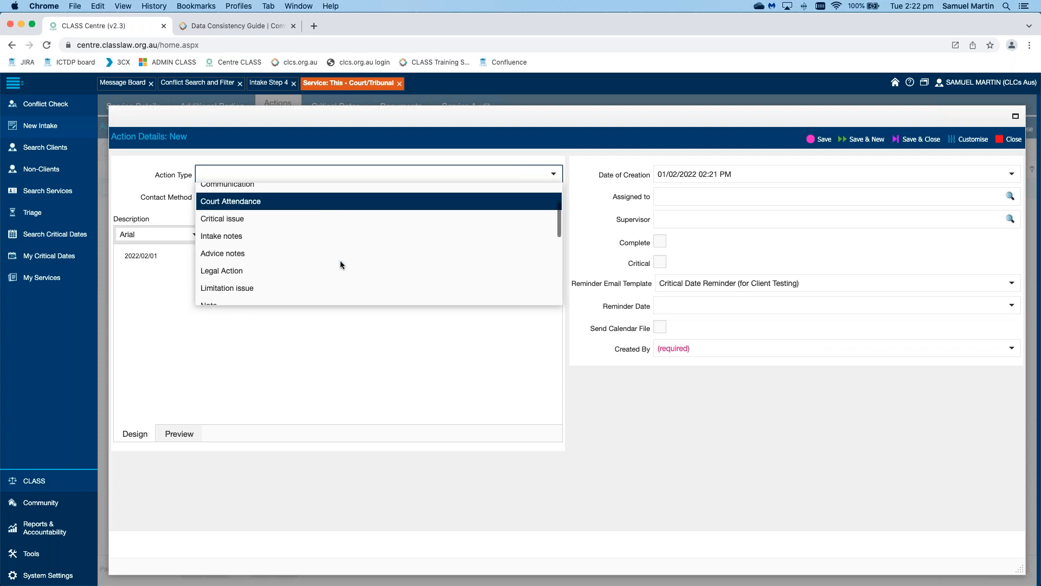
{"action": "scroll", "coordinate": [341, 264], "scroll_direction": "down", "scroll_amount": 3}
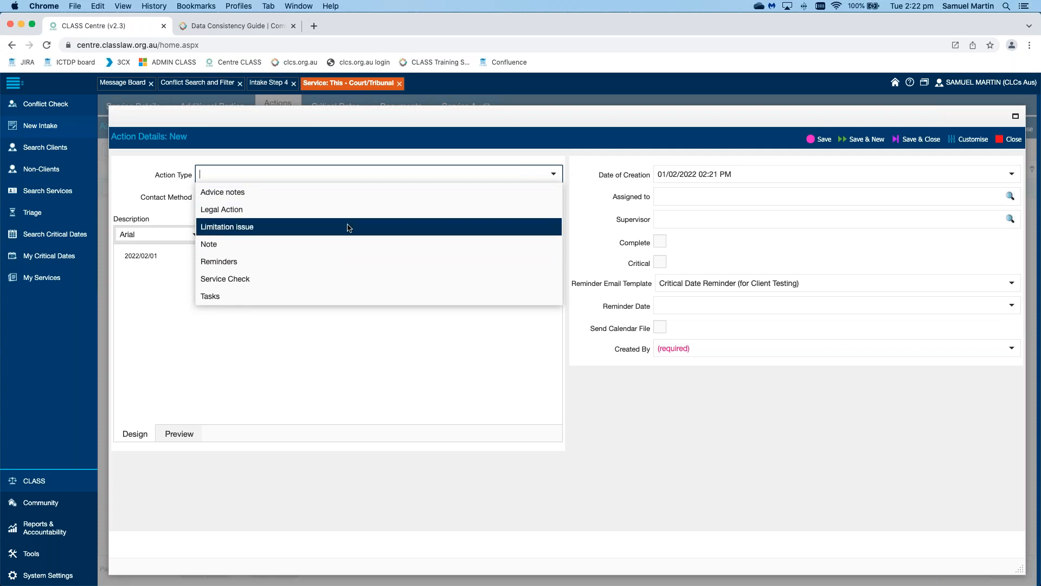
{"action": "scroll", "coordinate": [349, 228], "scroll_direction": "down", "scroll_amount": 3}
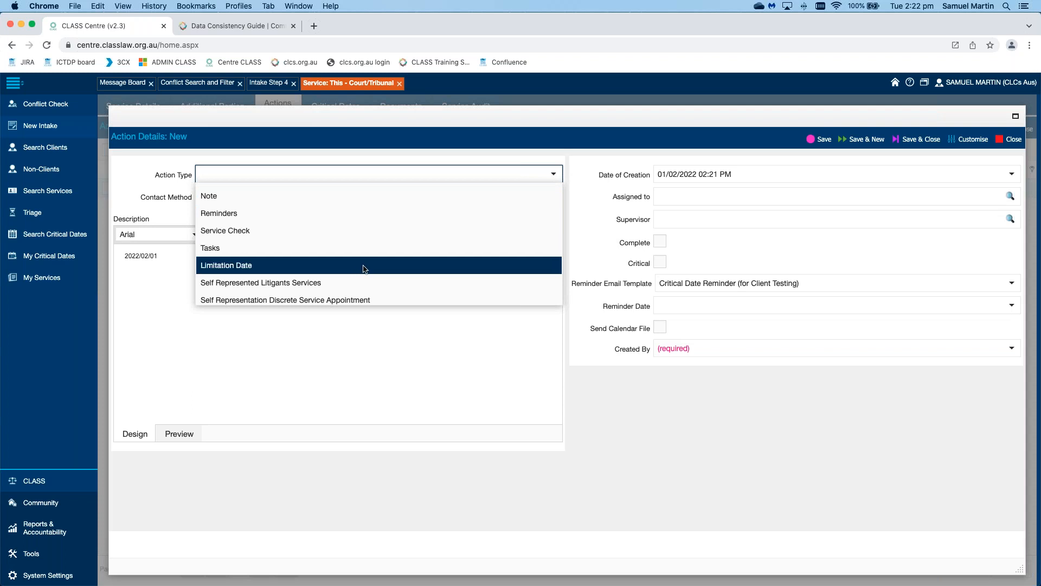
{"action": "scroll", "coordinate": [363, 267], "scroll_direction": "down", "scroll_amount": 4}
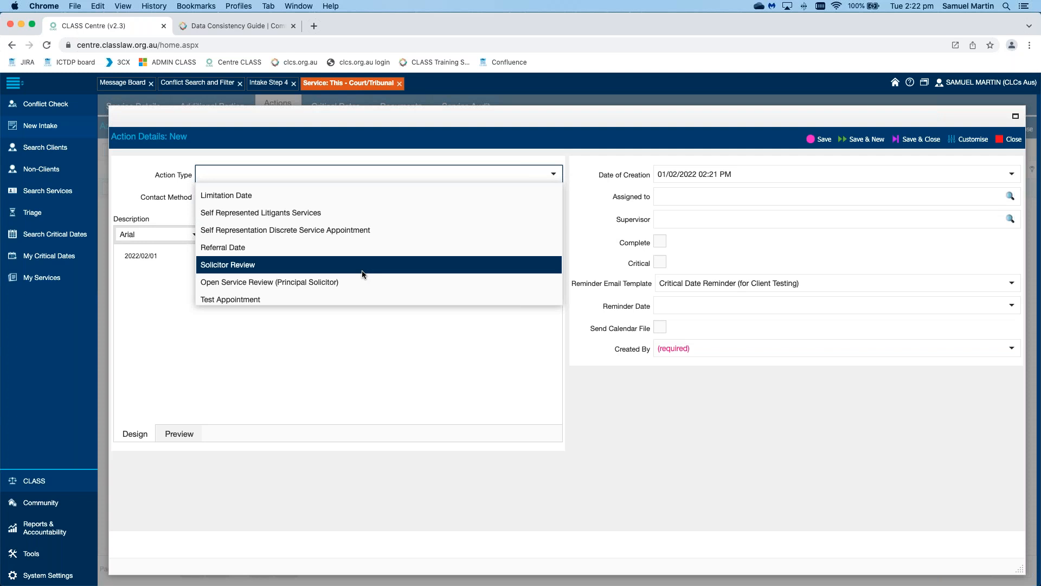
{"action": "scroll", "coordinate": [362, 271], "scroll_direction": "up", "scroll_amount": 8}
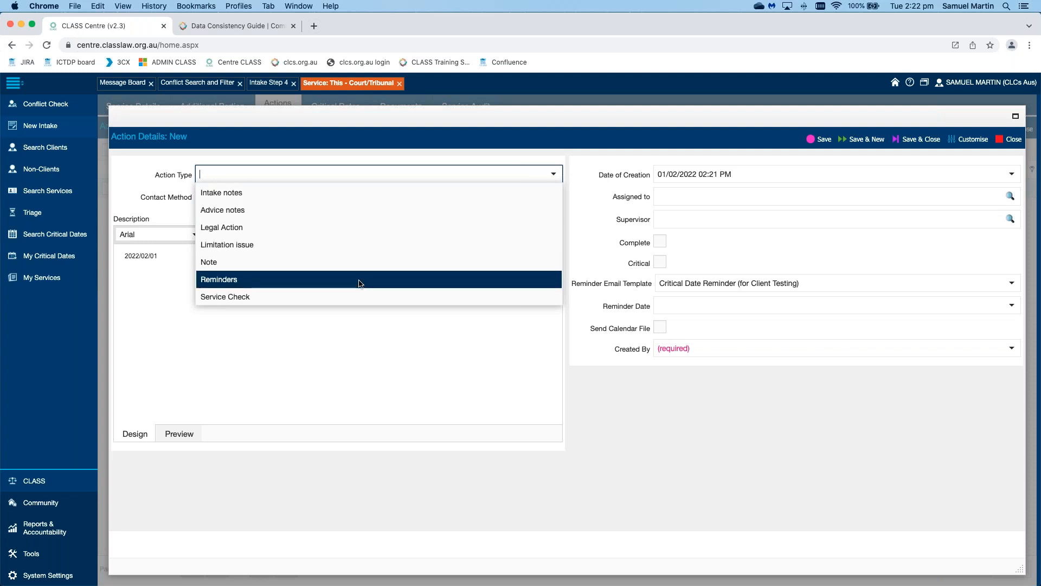
{"action": "left_click", "coordinate": [358, 280]}
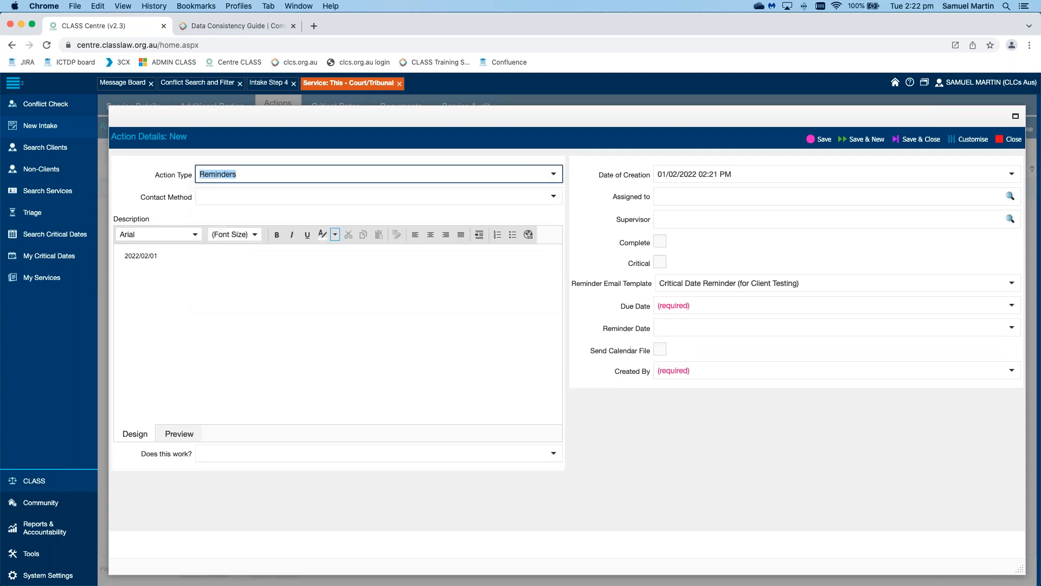
Step: Replace the reminder's description text with 'Contact the client'
{"action": "left_click", "coordinate": [255, 267]}
{"action": "key", "text": "super+a"}
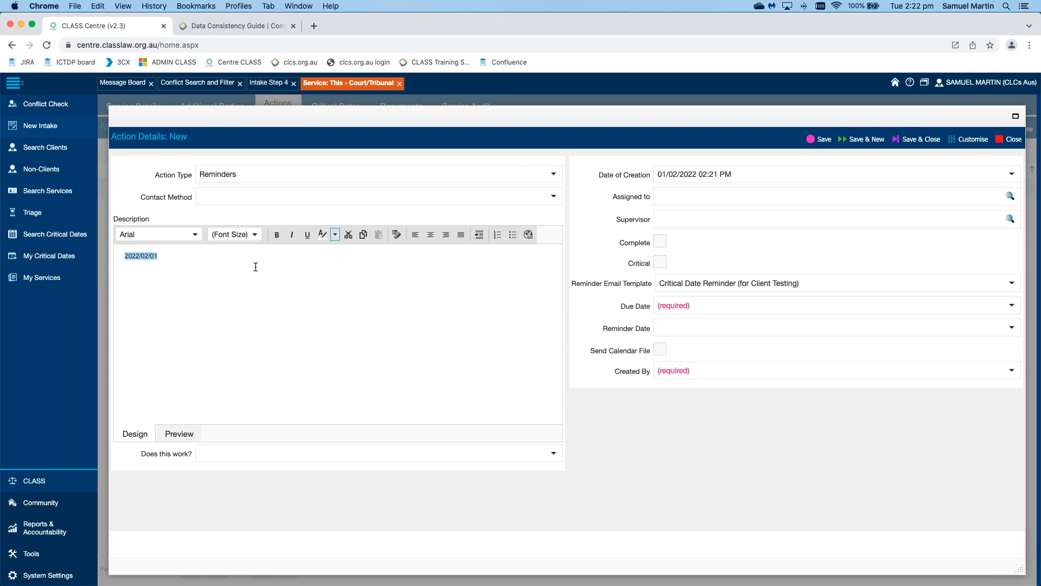
{"action": "type", "text": "Contact the client"}
Step: Assign the reminder to the first employee found by a name search in the lookup
{"action": "left_click", "coordinate": [752, 197]}
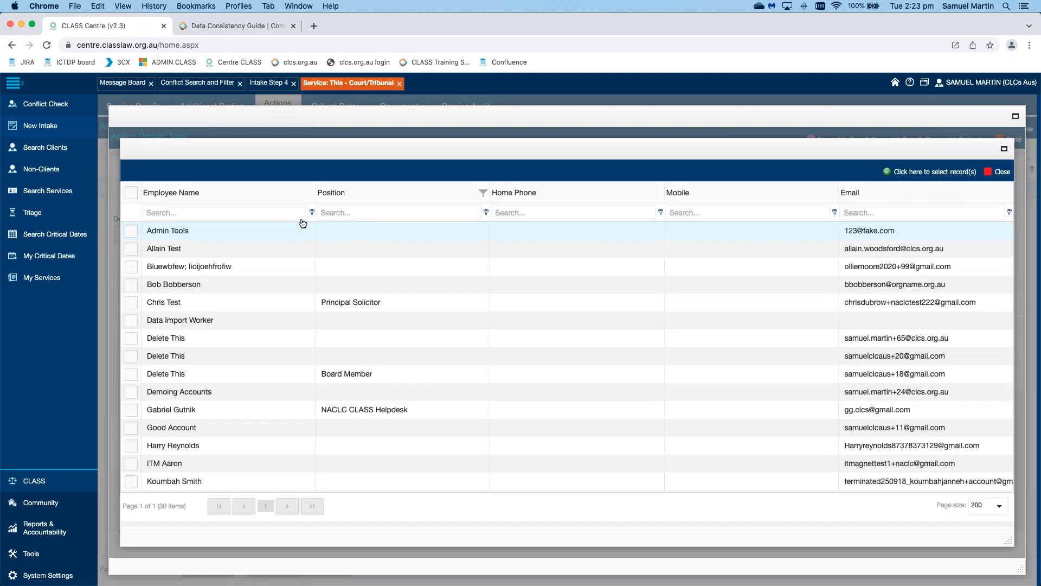
{"action": "left_click", "coordinate": [254, 212]}
{"action": "type", "text": "s"}
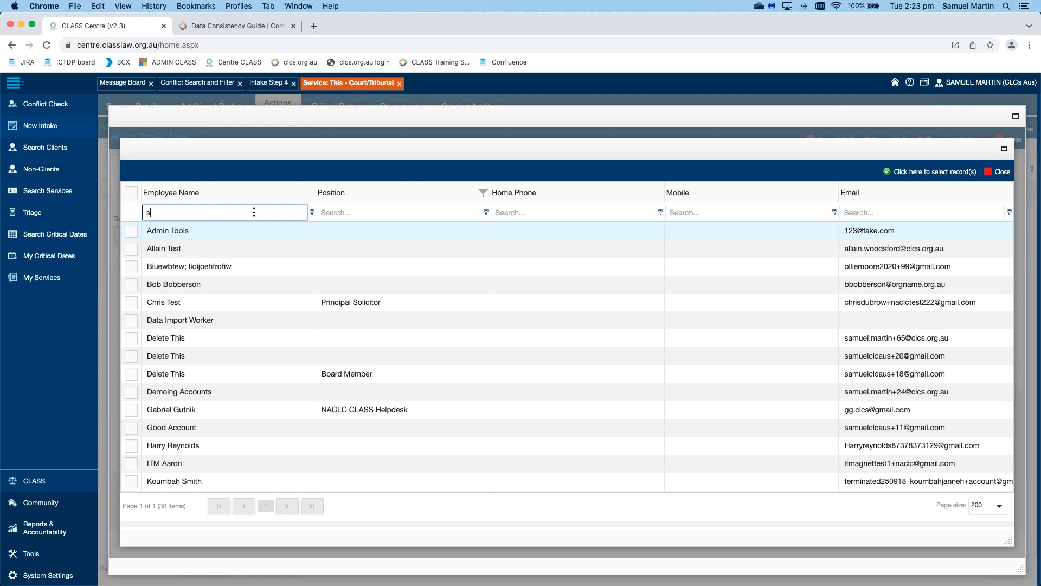
{"action": "type", "text": "amuel"}
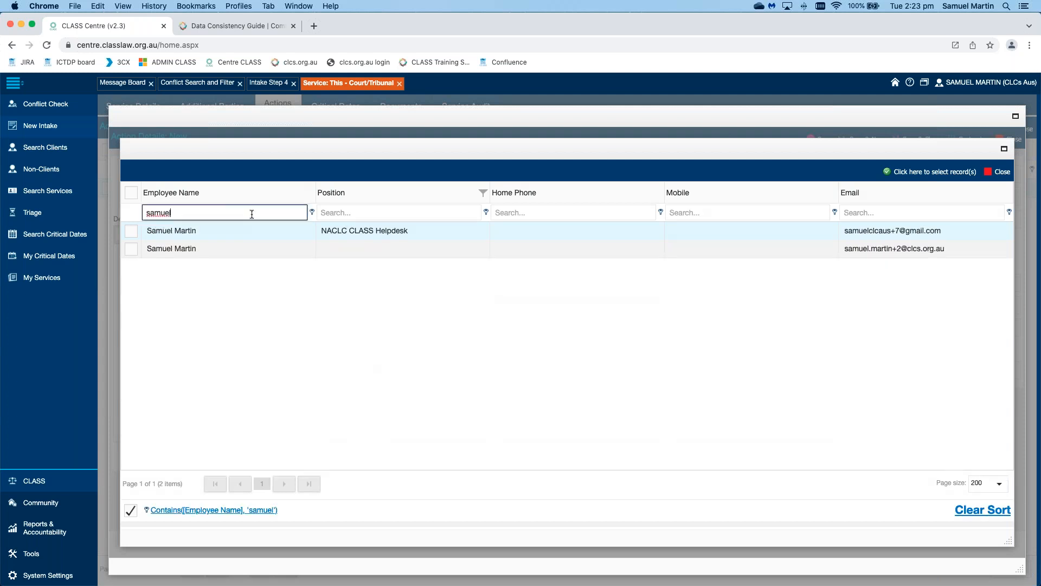
{"action": "left_click", "coordinate": [131, 231]}
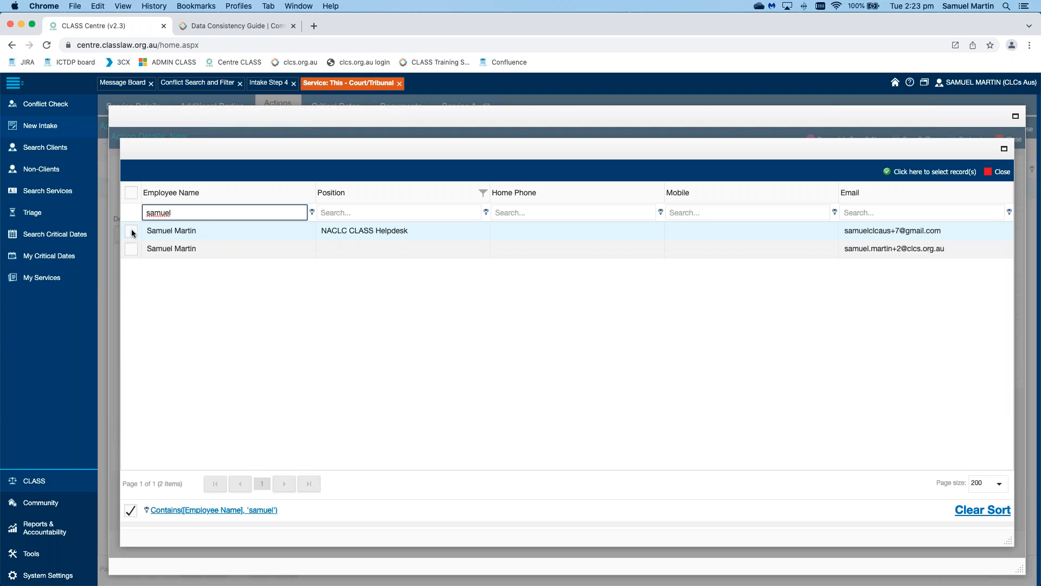
{"action": "left_click", "coordinate": [941, 173]}
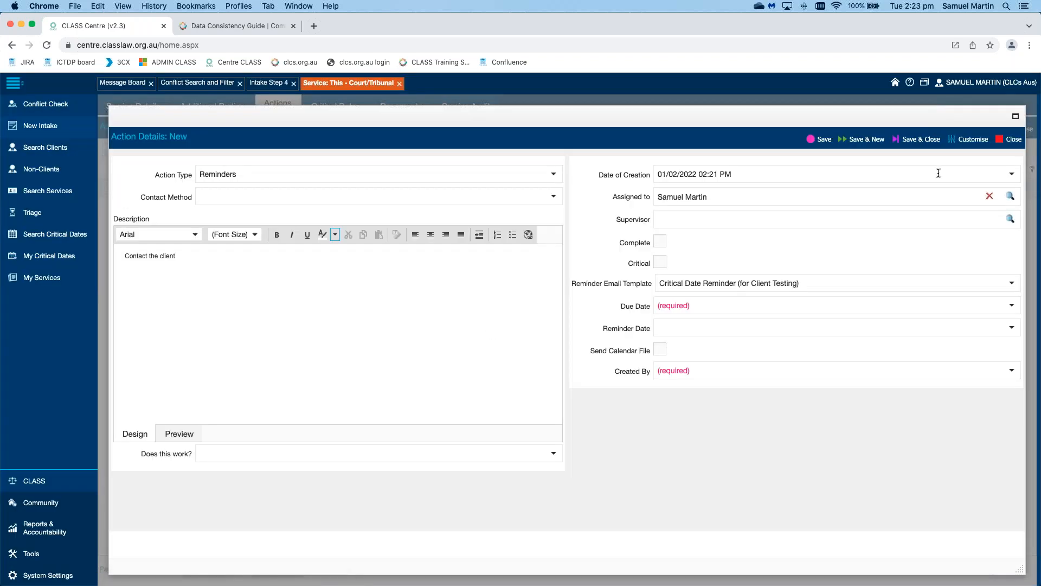
{"action": "left_click", "coordinate": [823, 217]}
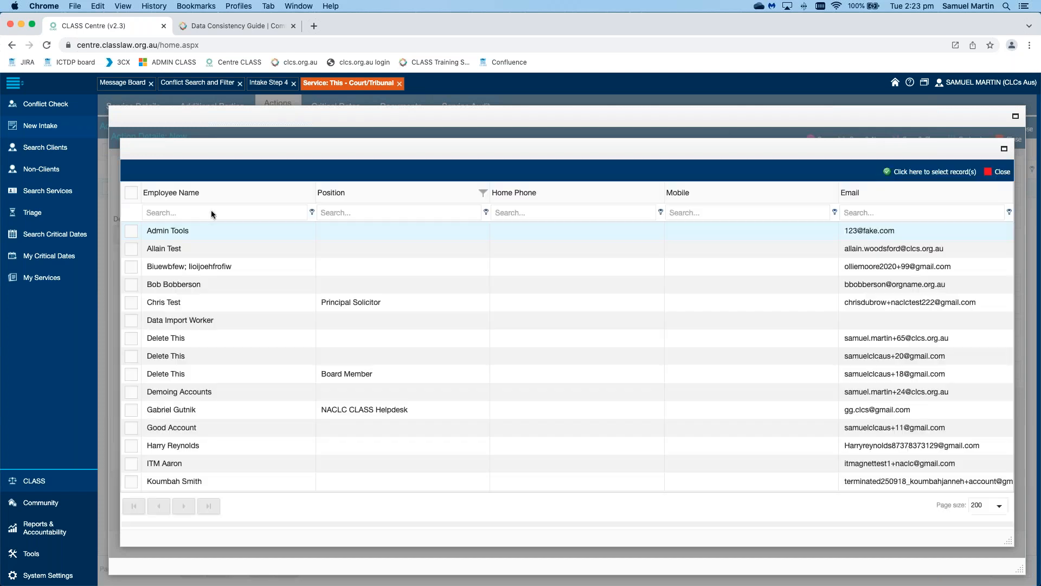
Step: Search the supervisor lookup by employee name and select both matching records
{"action": "left_click", "coordinate": [211, 214]}
{"action": "type", "text": "samuel"}
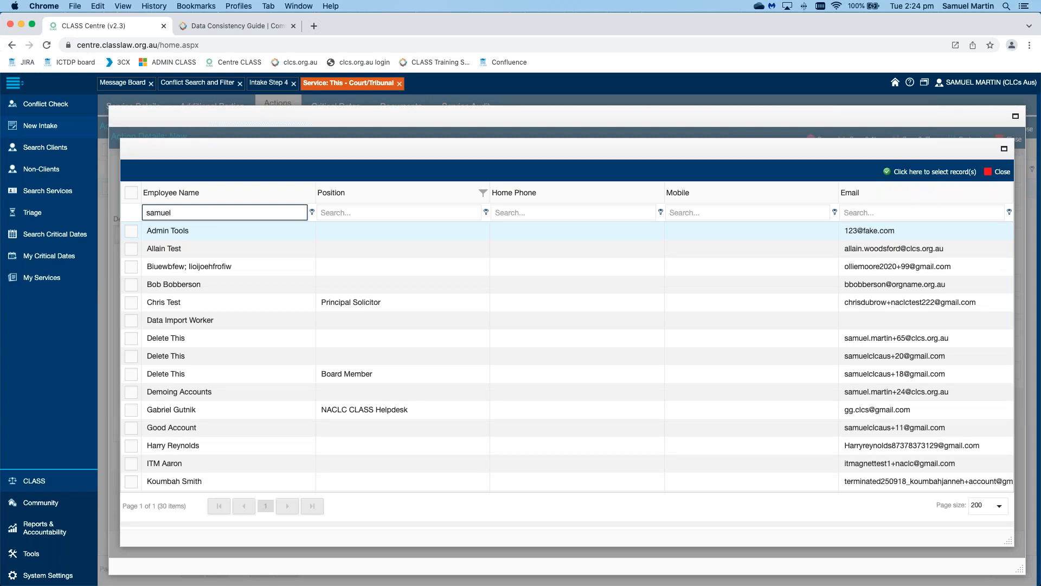
{"action": "left_click", "coordinate": [131, 231]}
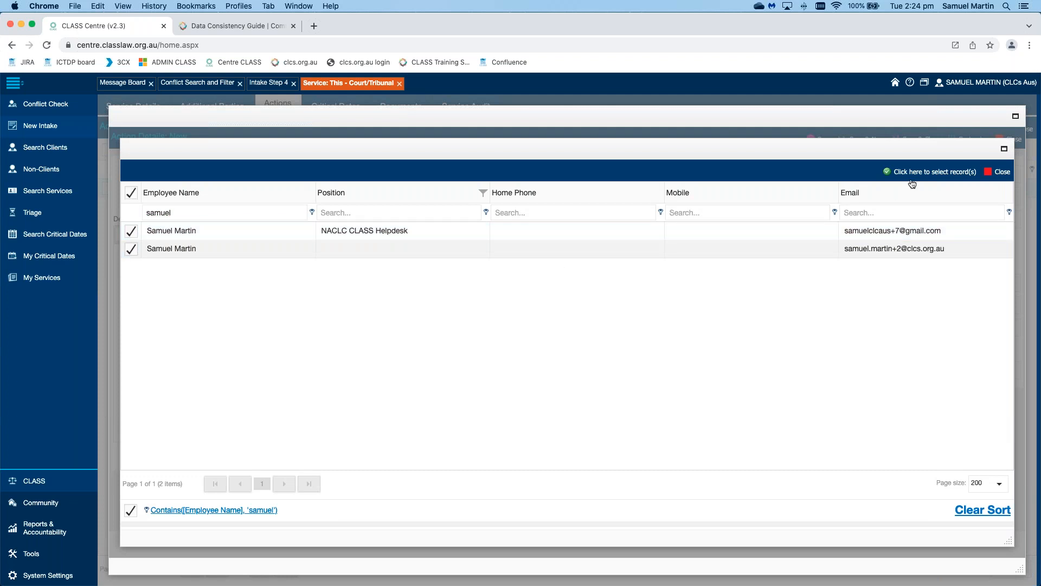
{"action": "left_click", "coordinate": [934, 171]}
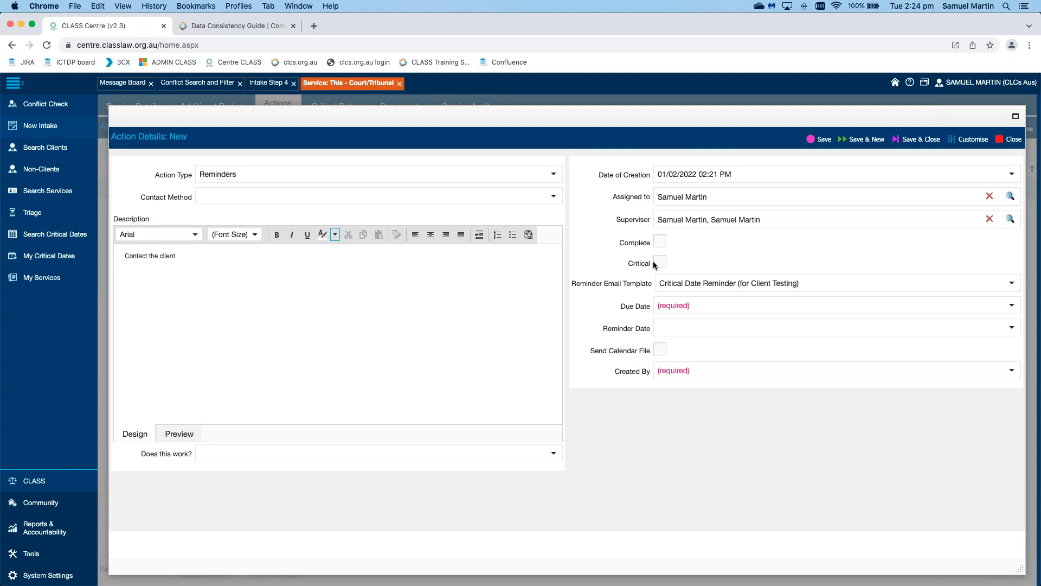
Step: Tick Critical on the reminder, leaving the Critical Date Reminder email template unchanged
{"action": "left_click", "coordinate": [739, 257]}
{"action": "left_click", "coordinate": [1012, 283]}
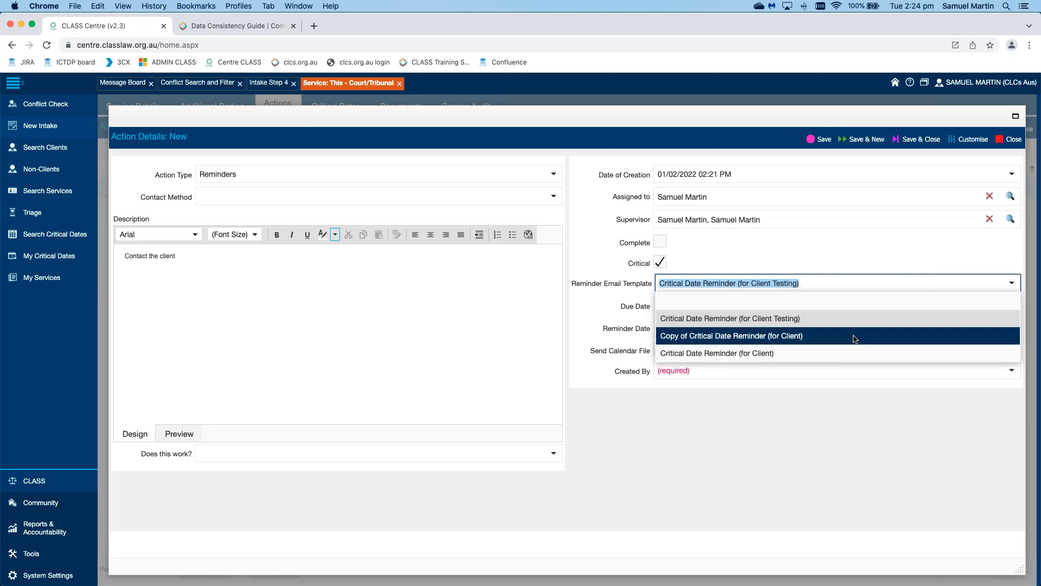
{"action": "left_click", "coordinate": [849, 256]}
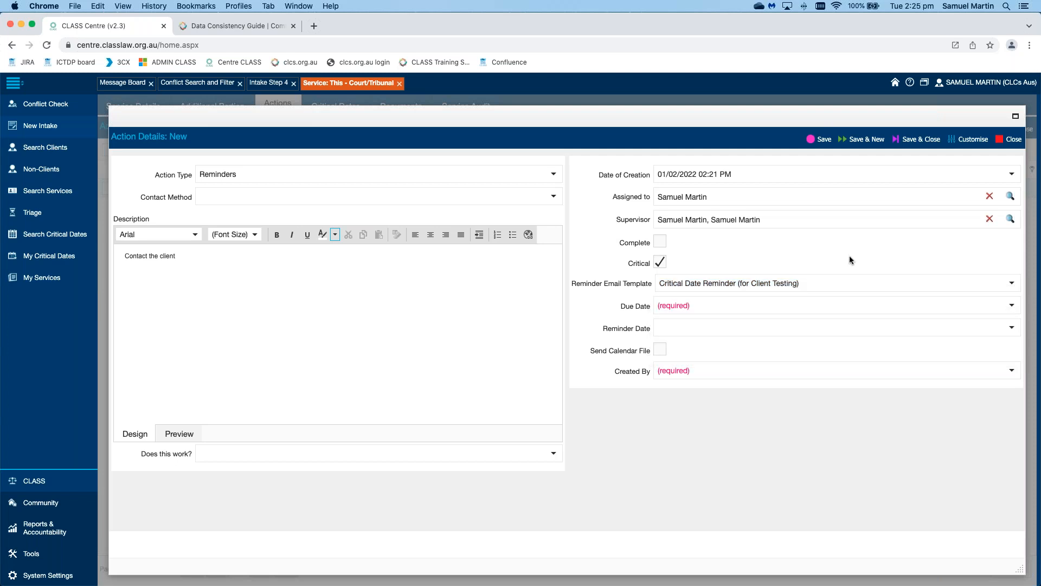
{"action": "left_click", "coordinate": [1012, 307]}
{"action": "left_click", "coordinate": [1013, 307]}
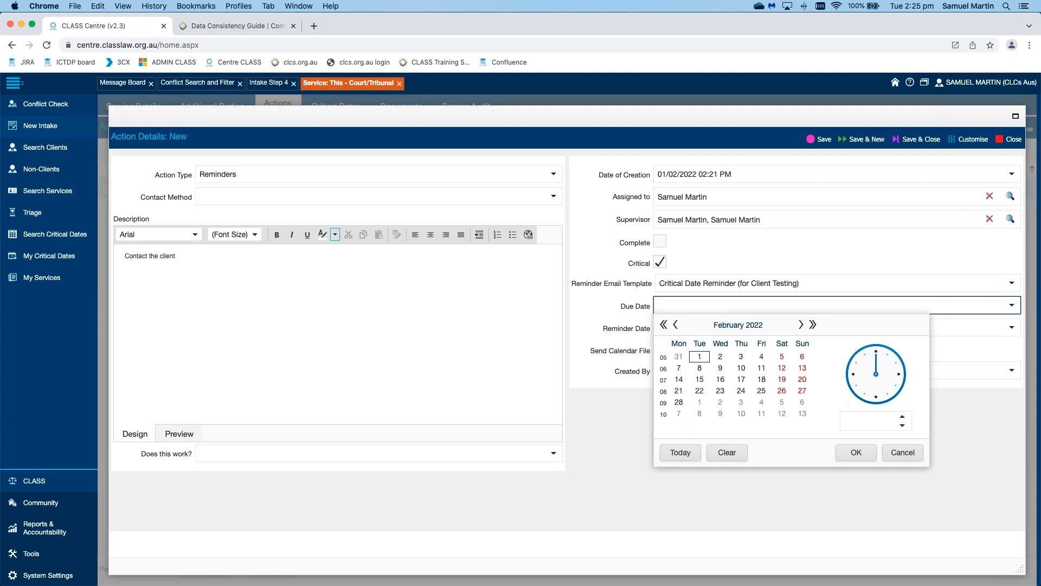
Step: Set the reminder's due date to 17/02/2022 at 09:00 AM
{"action": "left_click", "coordinate": [742, 381]}
{"action": "left_click", "coordinate": [902, 418]}
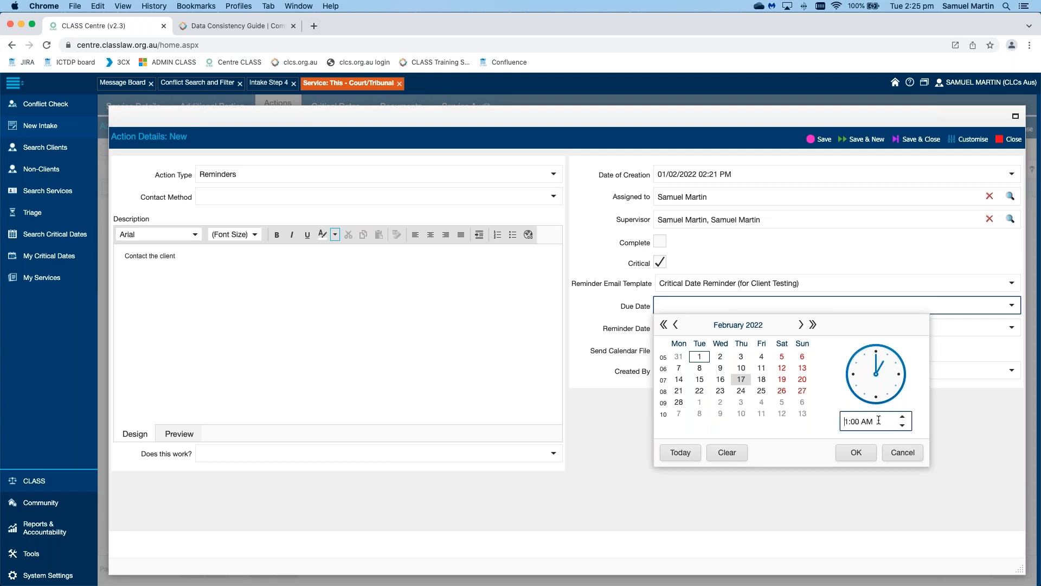
{"action": "double_click", "coordinate": [847, 421]}
{"action": "type", "text": "9"}
{"action": "left_click", "coordinate": [856, 452]}
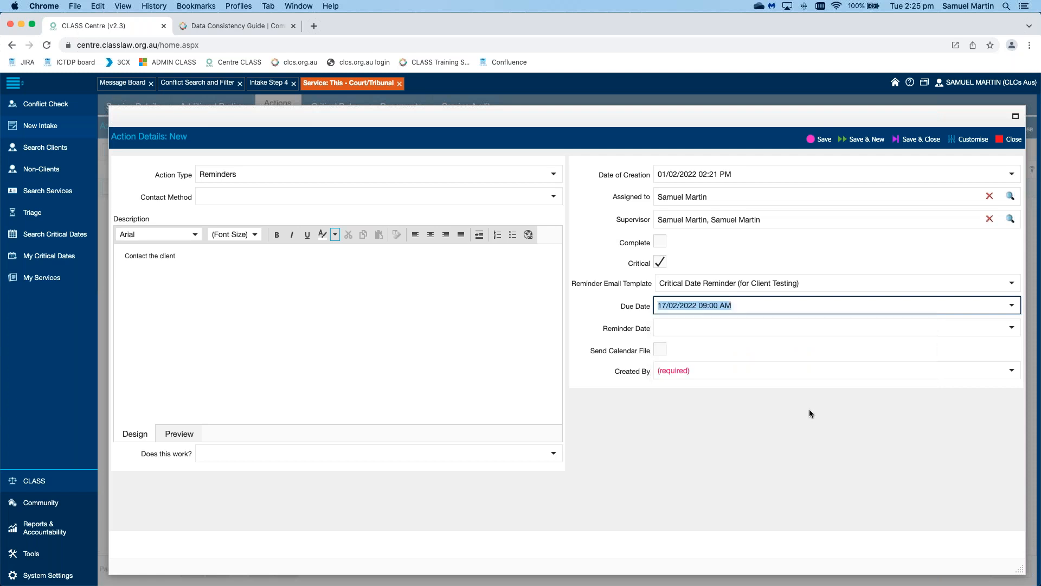
{"action": "left_click", "coordinate": [588, 310]}
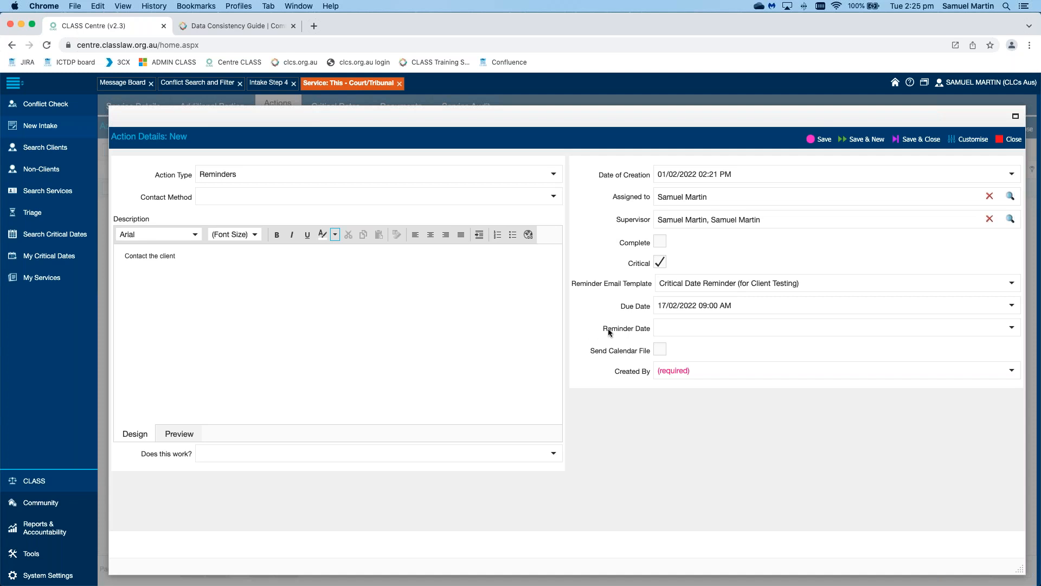
Step: Enter 17/02/2022 09:01 AM as the Reminder Date, leaving the Due Date unchanged
{"action": "left_click", "coordinate": [787, 325]}
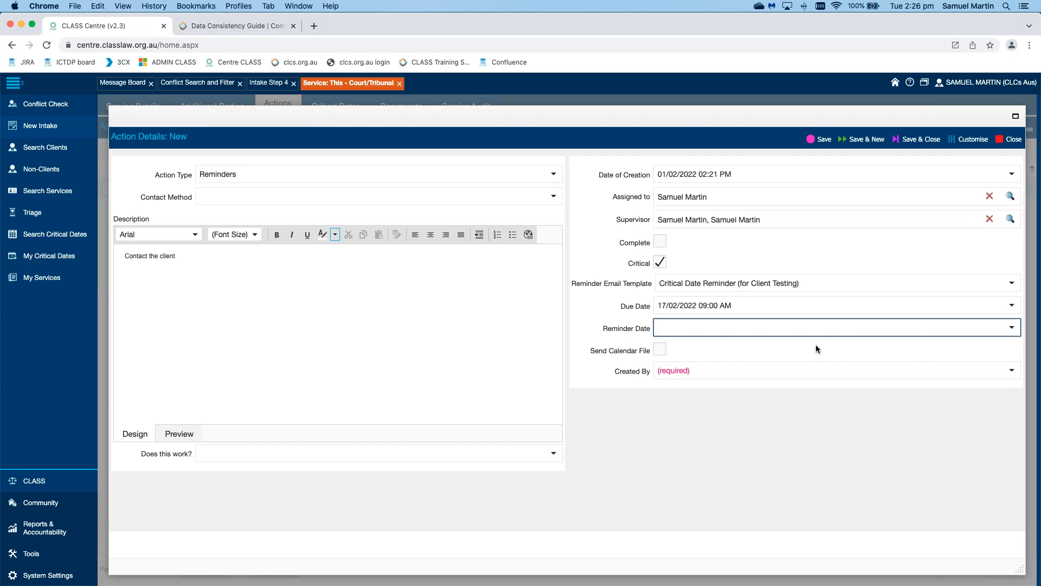
{"action": "type", "text": "17/02/2022 09:01 AM"}
{"action": "key", "text": "Tab"}
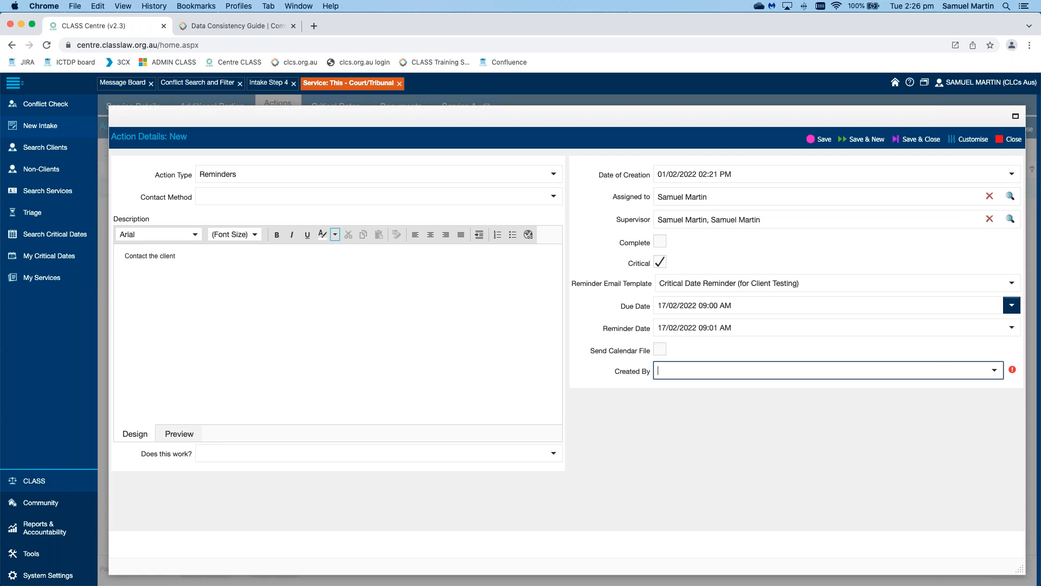
{"action": "left_click", "coordinate": [1011, 305]}
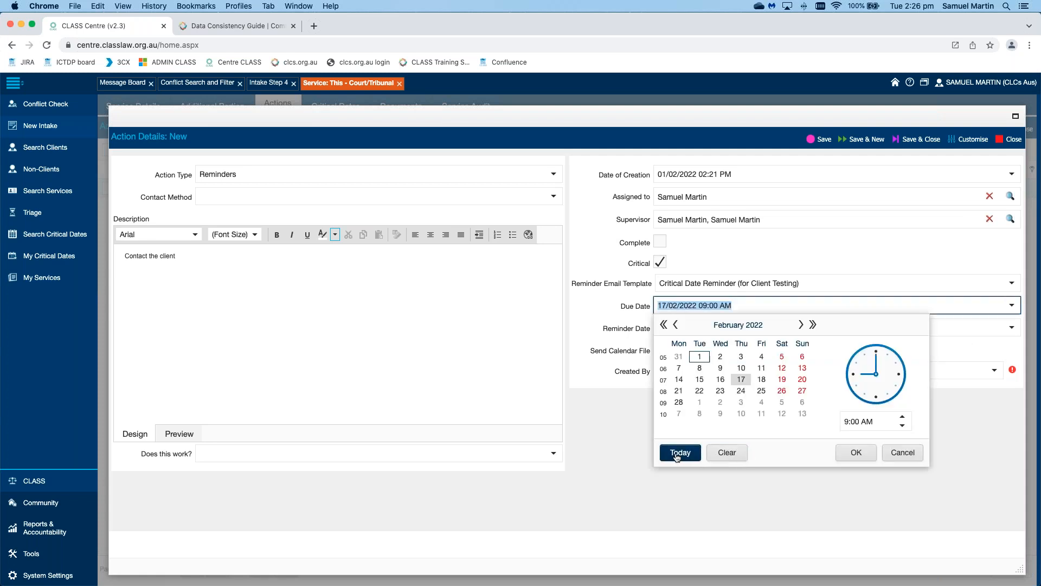
{"action": "left_click", "coordinate": [910, 458]}
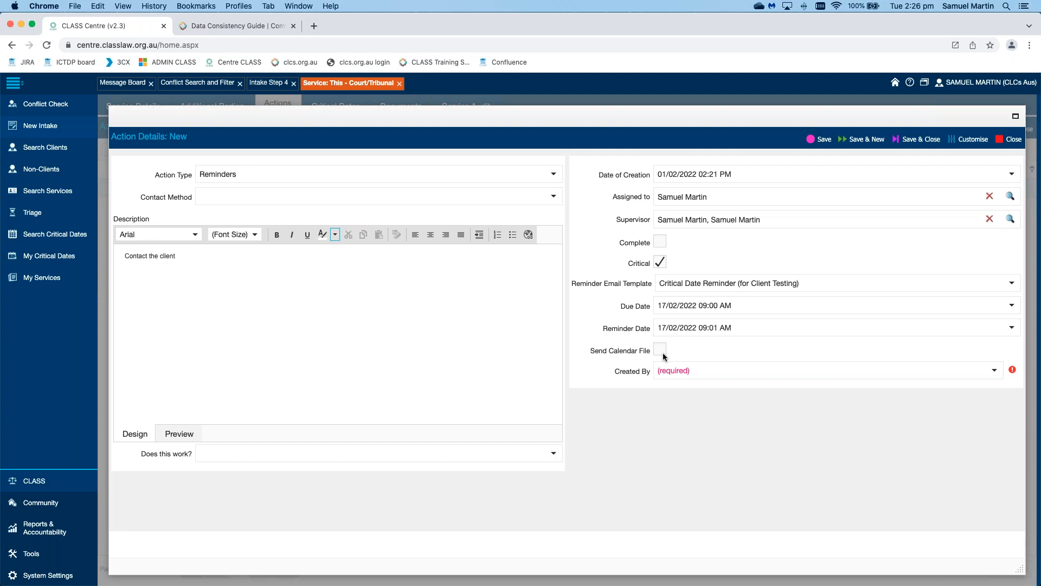
Step: Search 'sam' in Created By and select the helpdesk employee as creator
{"action": "left_click", "coordinate": [995, 371]}
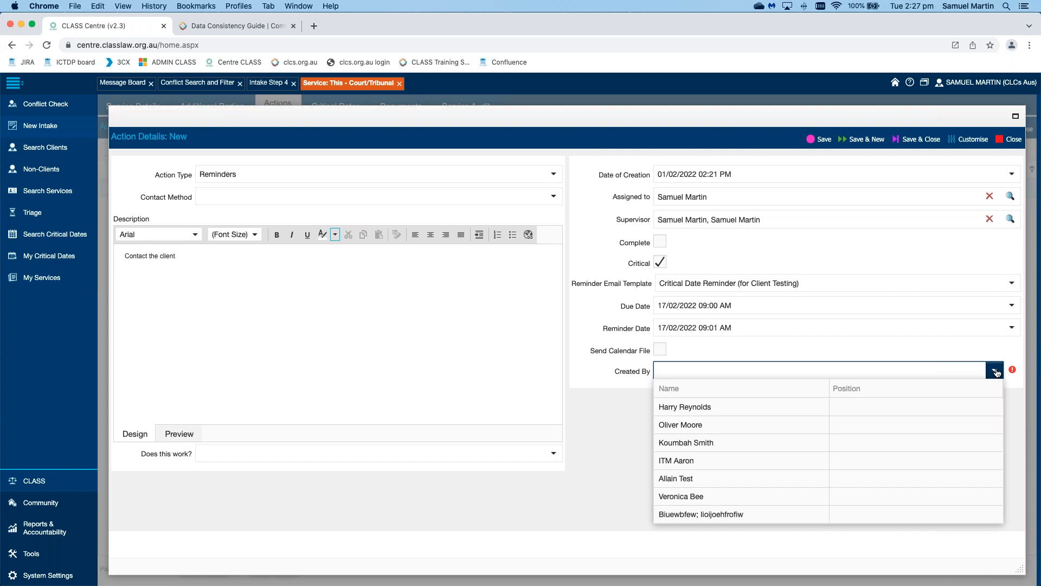
{"action": "type", "text": "jjj"}
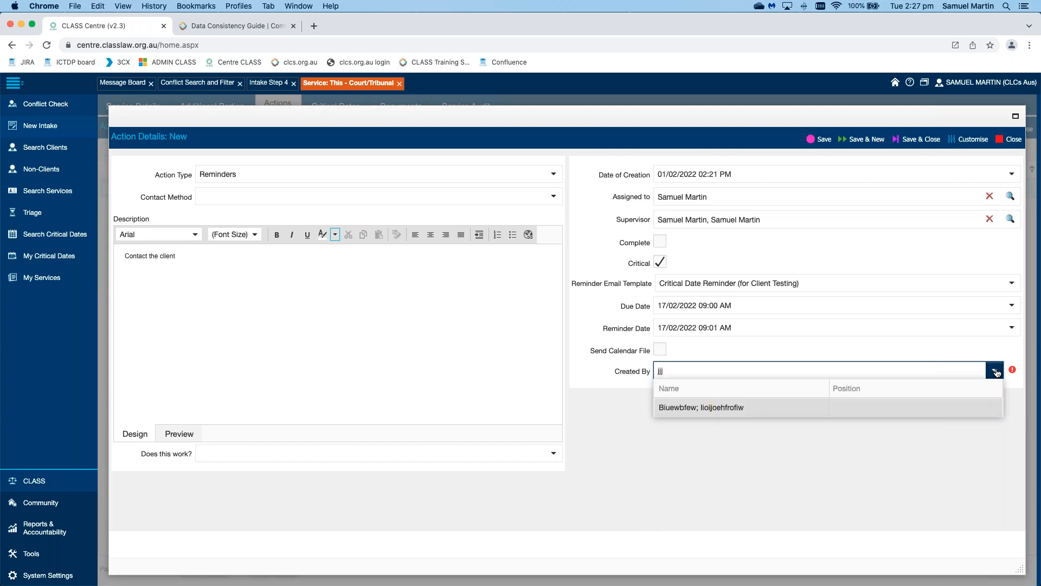
{"action": "key", "text": "BackSpace"}
{"action": "type", "text": "sam"}
{"action": "left_click", "coordinate": [908, 406]}
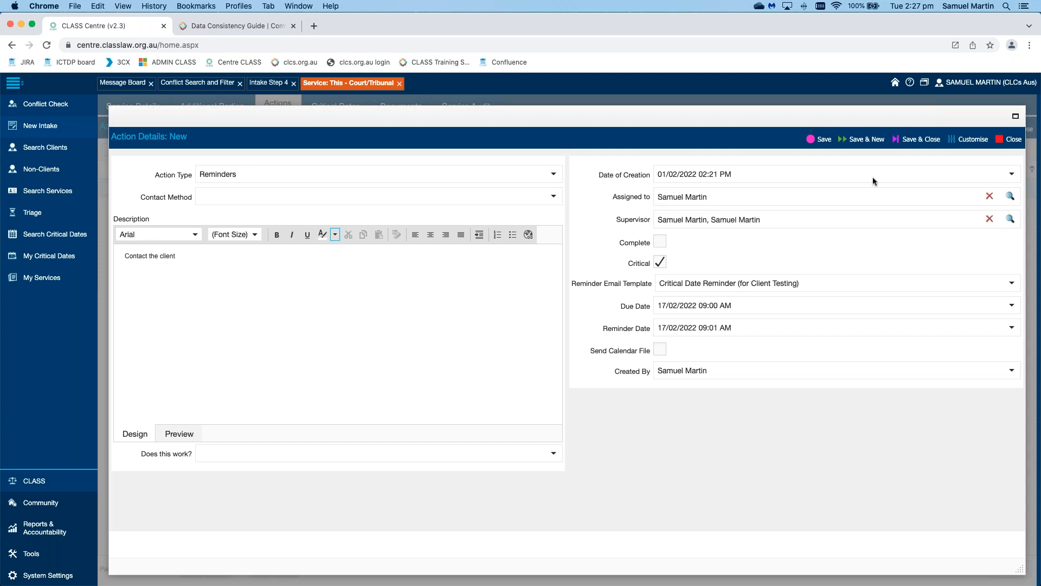
Step: Fix the validation error by changing the due time to 09:02 AM, then save and close
{"action": "left_click", "coordinate": [920, 140]}
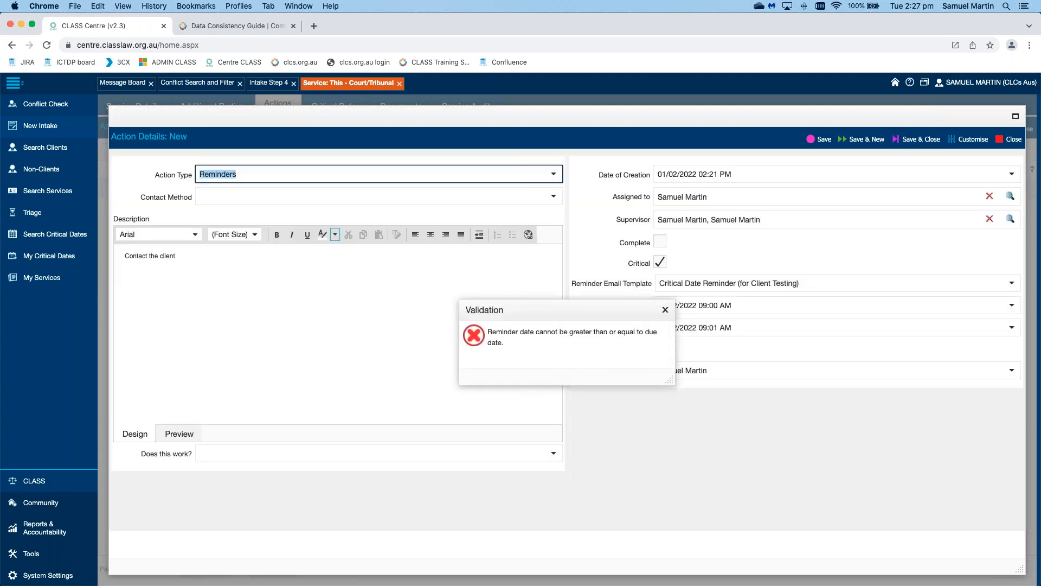
{"action": "left_click", "coordinate": [665, 309]}
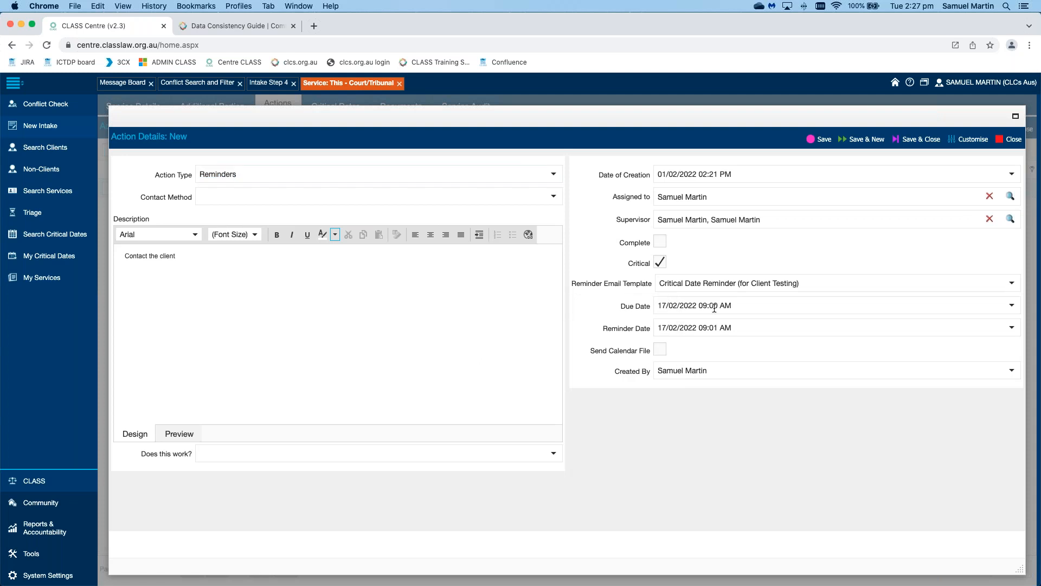
{"action": "left_click", "coordinate": [716, 305]}
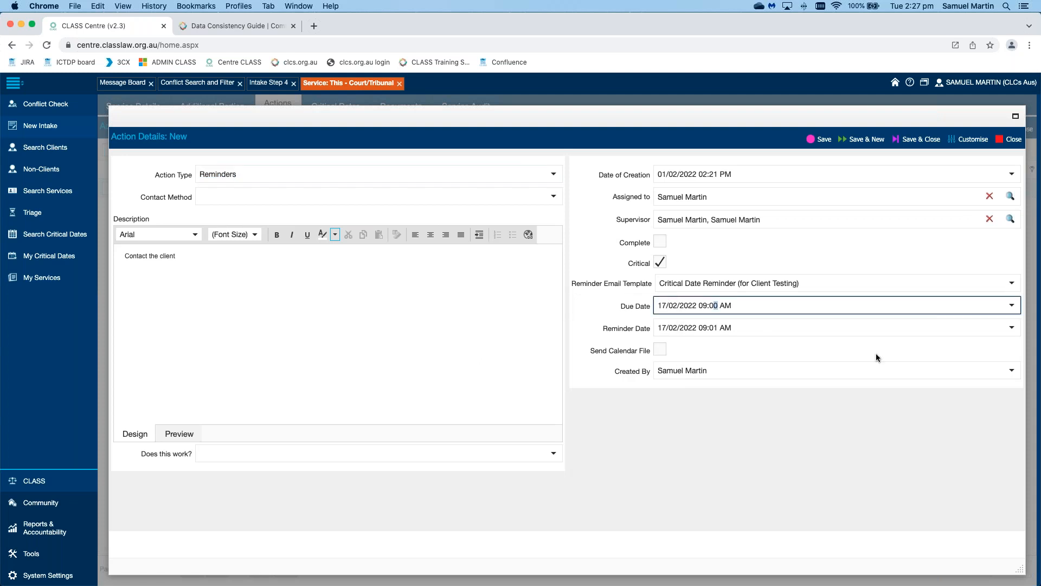
{"action": "type", "text": "2"}
{"action": "left_click", "coordinate": [921, 142]}
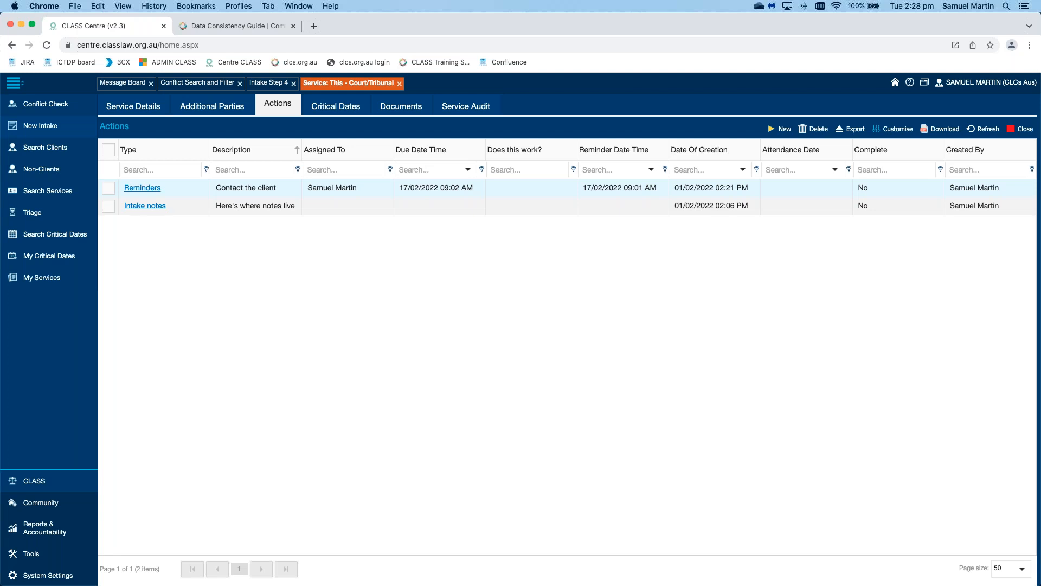
Step: Review the Reminders rows due 17/02/2022 09:02 AM under Critical Dates, then view the audit history
{"action": "left_click", "coordinate": [337, 107]}
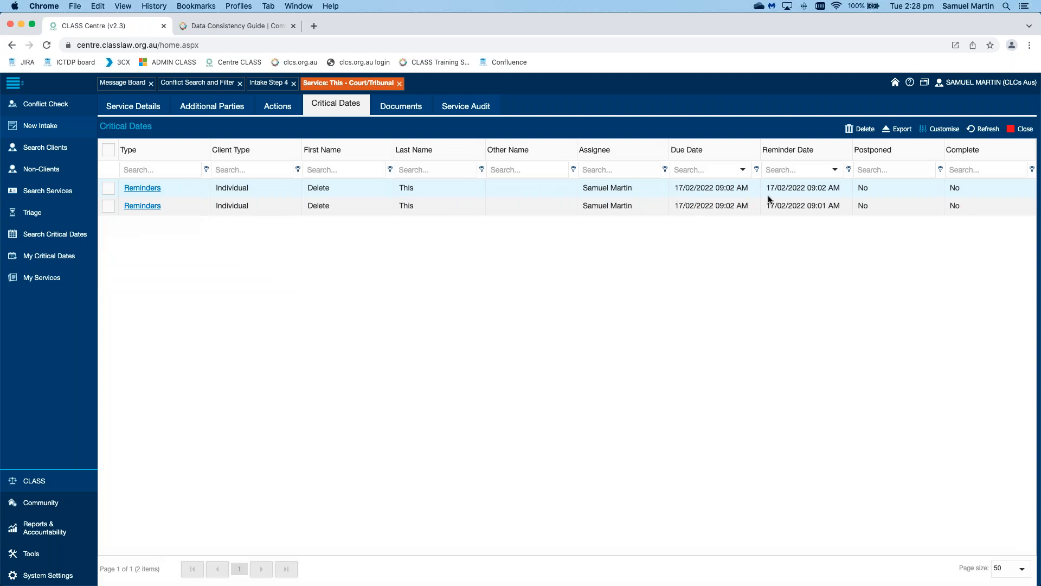
{"action": "double_click", "coordinate": [809, 187]}
{"action": "left_click", "coordinate": [217, 320]}
{"action": "left_click", "coordinate": [107, 187]}
{"action": "left_click", "coordinate": [472, 106]}
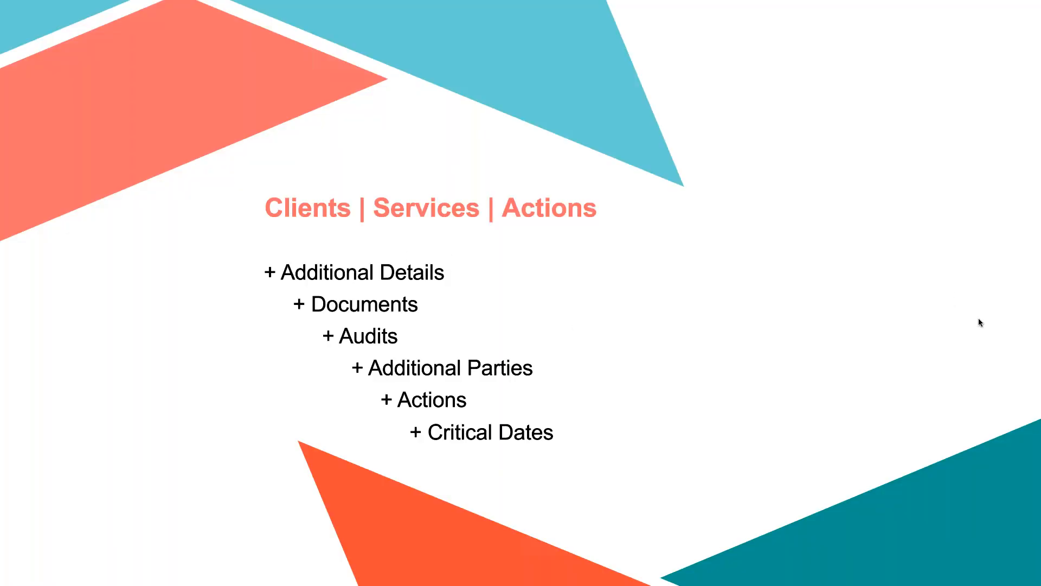
Step: Advance the slideshow to the Bio Break 5 Minutes slide
{"action": "left_click", "coordinate": [978, 318]}
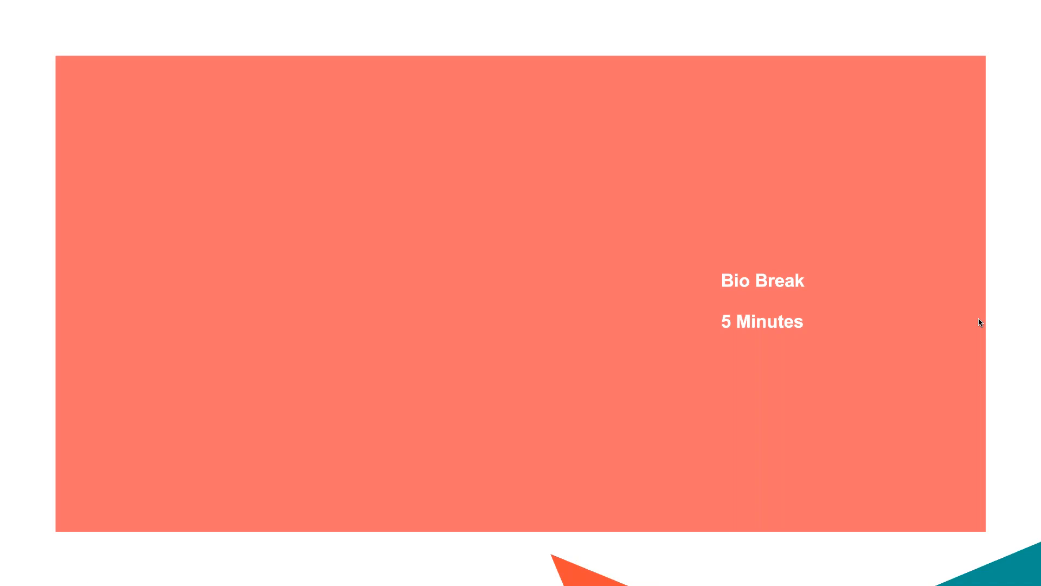
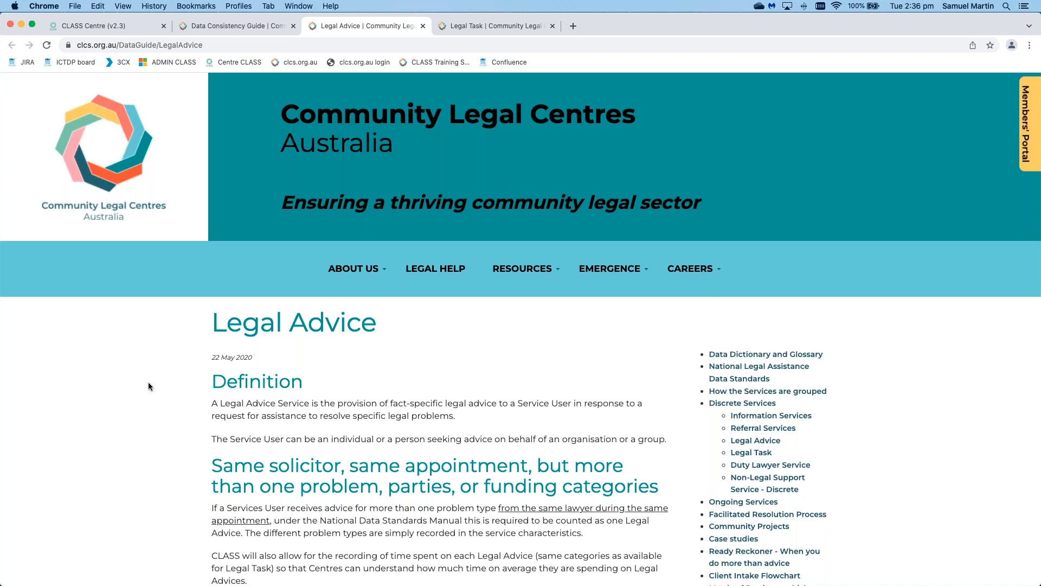
Step: Read down the Legal Advice guidance to the 'Legal Advice v Legal Task' heading
{"action": "scroll", "coordinate": [149, 384], "scroll_direction": "down", "scroll_amount": 4}
{"action": "scroll", "coordinate": [149, 385], "scroll_direction": "down", "scroll_amount": 4}
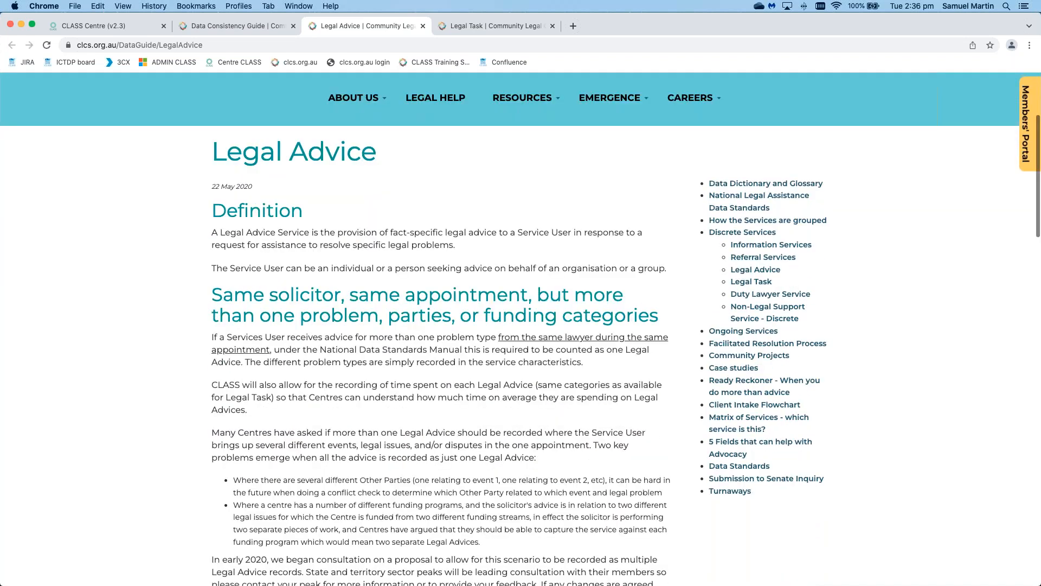
{"action": "scroll", "coordinate": [269, 319], "scroll_direction": "down", "scroll_amount": 14}
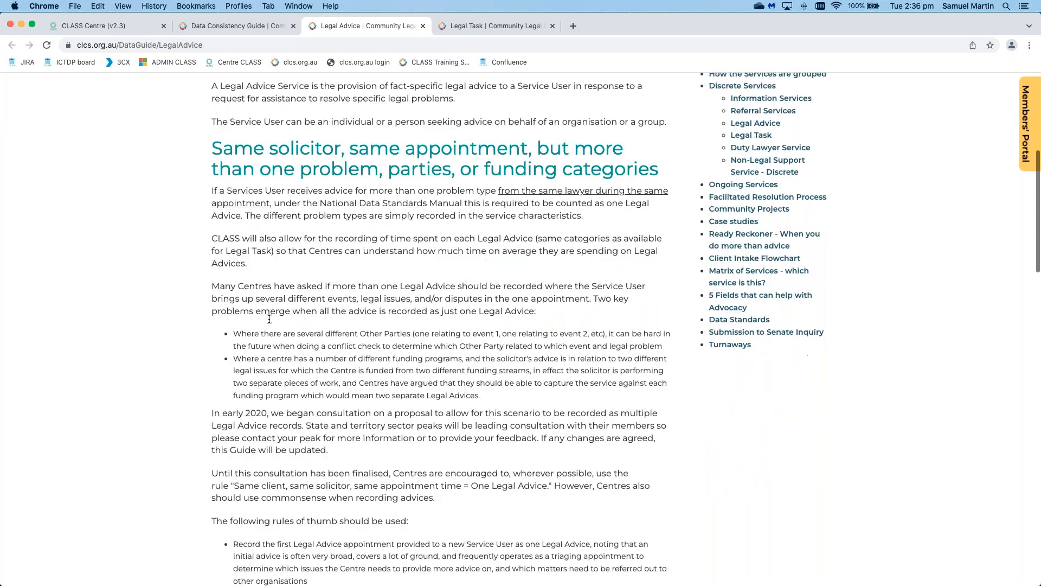
{"action": "scroll", "coordinate": [269, 319], "scroll_direction": "down", "scroll_amount": 7}
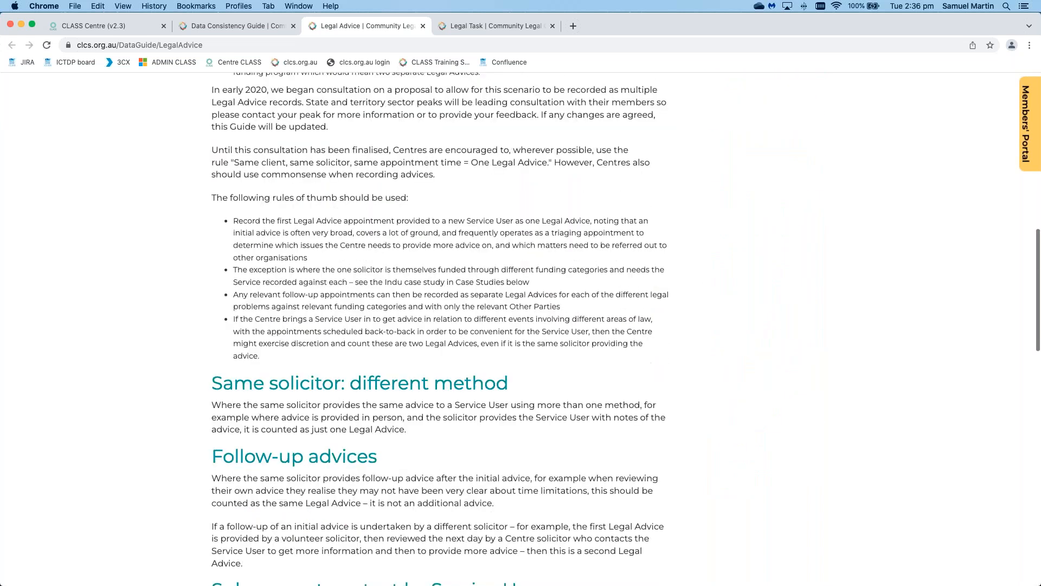
{"action": "scroll", "coordinate": [269, 319], "scroll_direction": "down", "scroll_amount": 9}
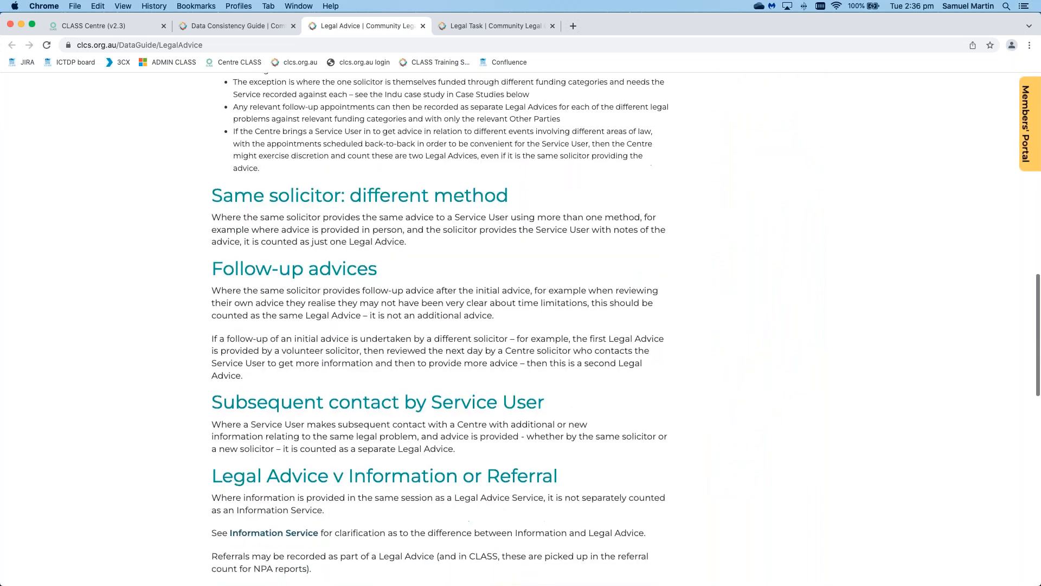
{"action": "scroll", "coordinate": [269, 319], "scroll_direction": "down", "scroll_amount": 5}
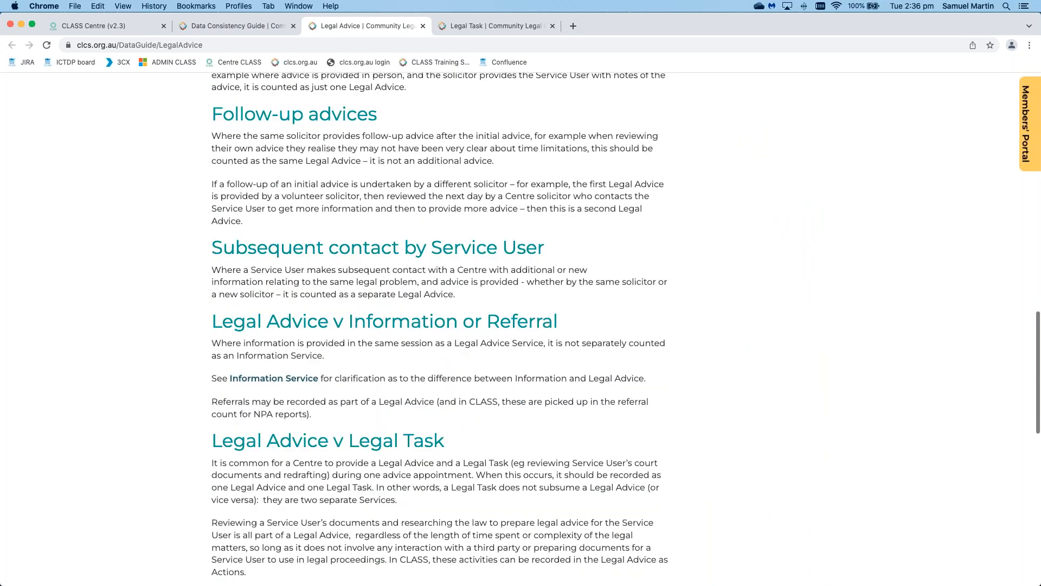
{"action": "scroll", "coordinate": [445, 260], "scroll_direction": "down", "scroll_amount": 4}
{"action": "left_click_drag", "start_coordinate": [445, 261], "coordinate": [212, 260]}
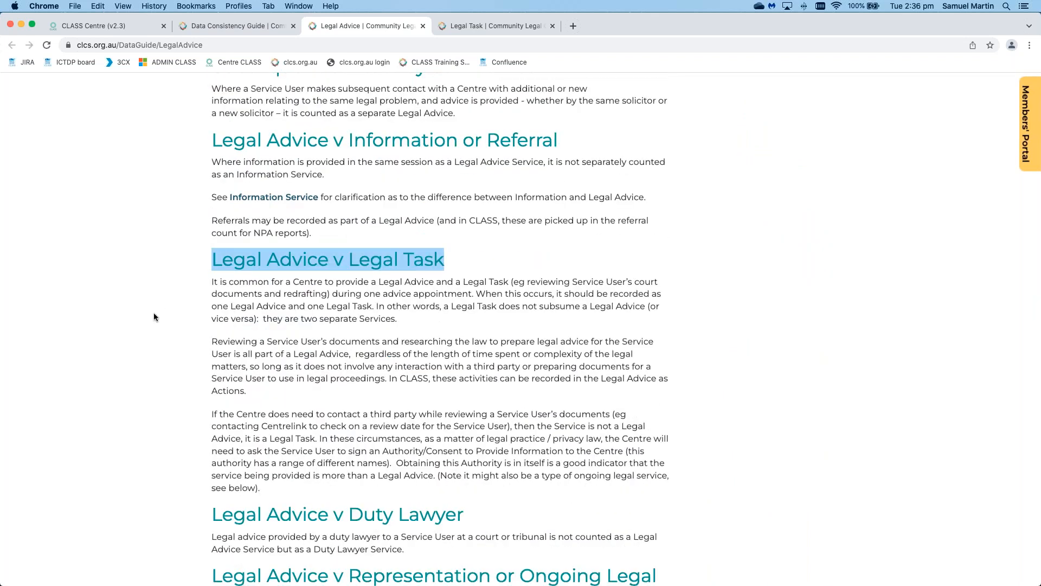
{"action": "left_click", "coordinate": [139, 315]}
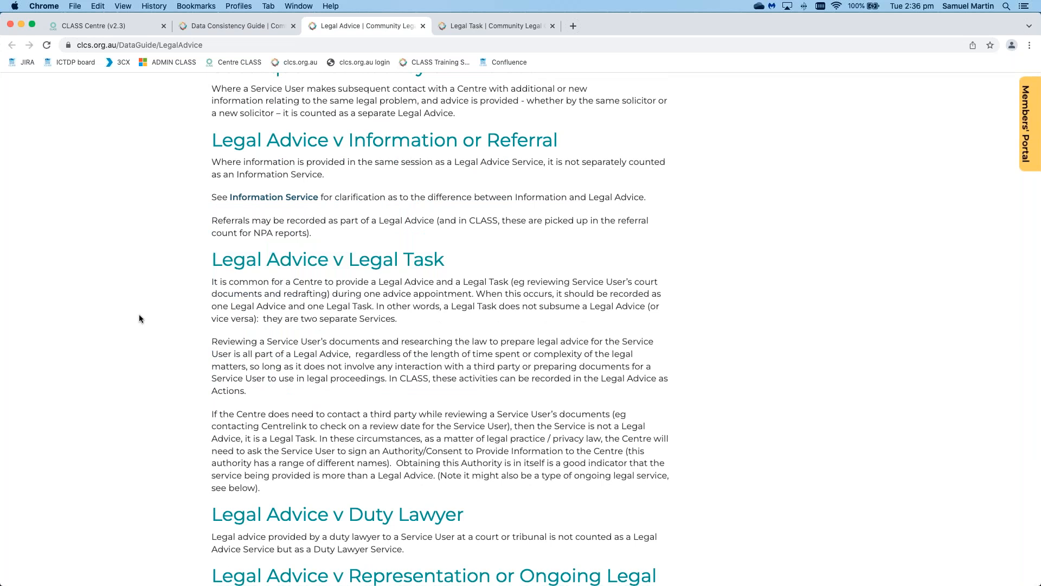
Step: Finish reviewing the Legal Advice page and switch to the Legal Task guidance page
{"action": "scroll", "coordinate": [139, 315], "scroll_direction": "down", "scroll_amount": 1}
{"action": "scroll", "coordinate": [139, 317], "scroll_direction": "down", "scroll_amount": 6}
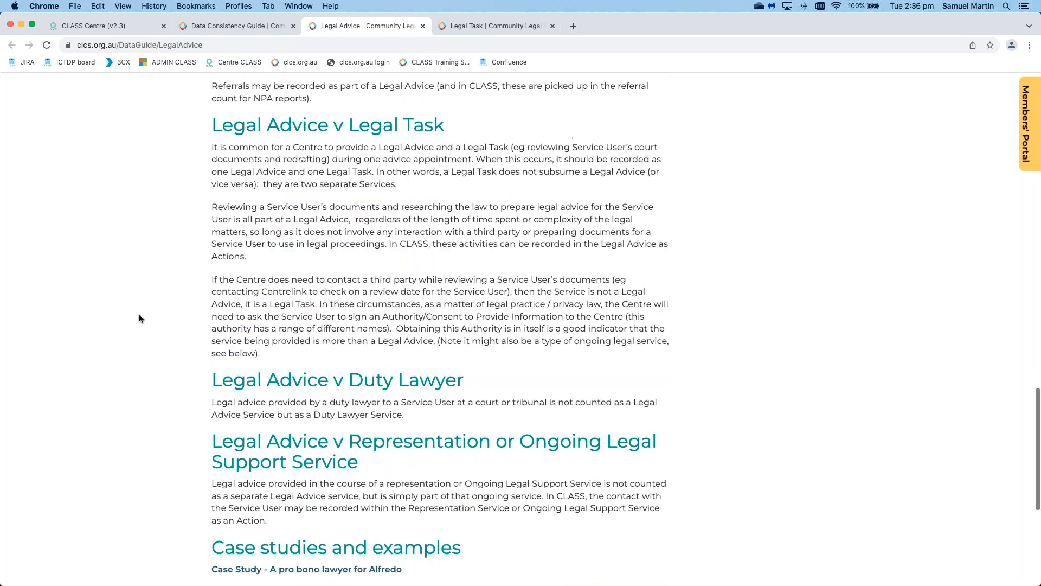
{"action": "scroll", "coordinate": [321, 307], "scroll_direction": "down", "scroll_amount": 7}
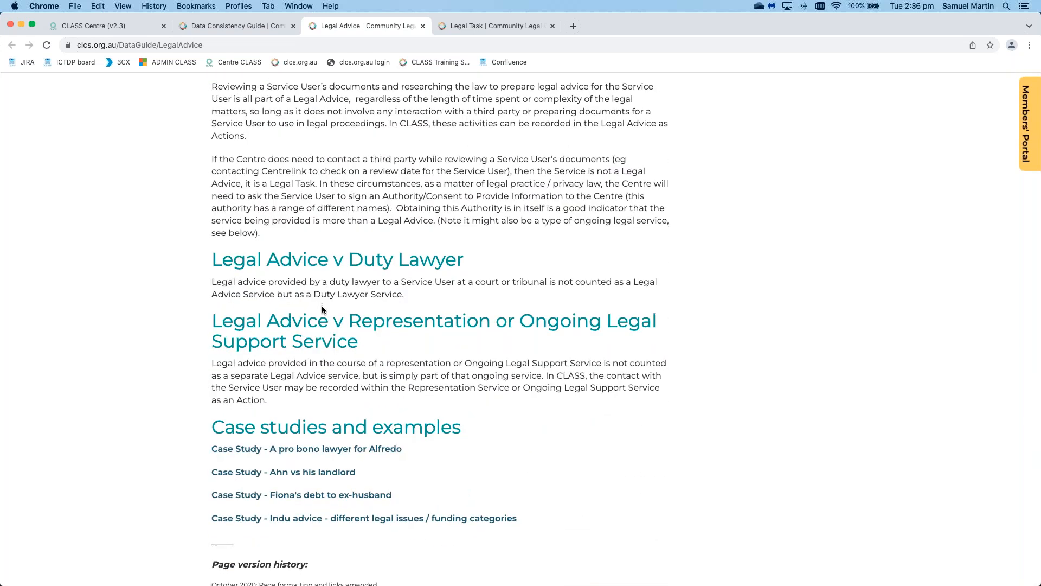
{"action": "scroll", "coordinate": [322, 307], "scroll_direction": "up", "scroll_amount": 8}
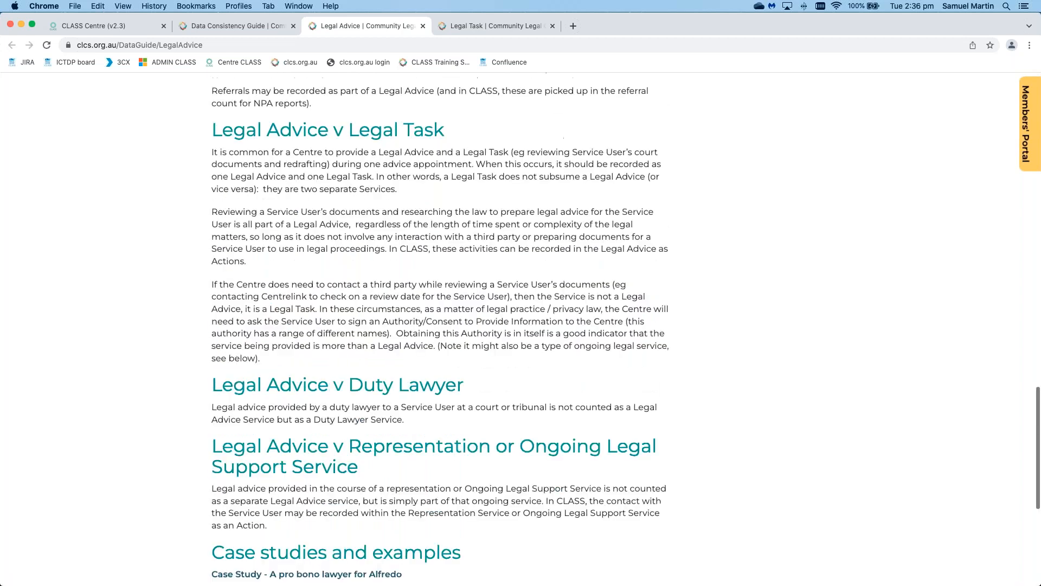
{"action": "scroll", "coordinate": [136, 340], "scroll_direction": "up", "scroll_amount": 20}
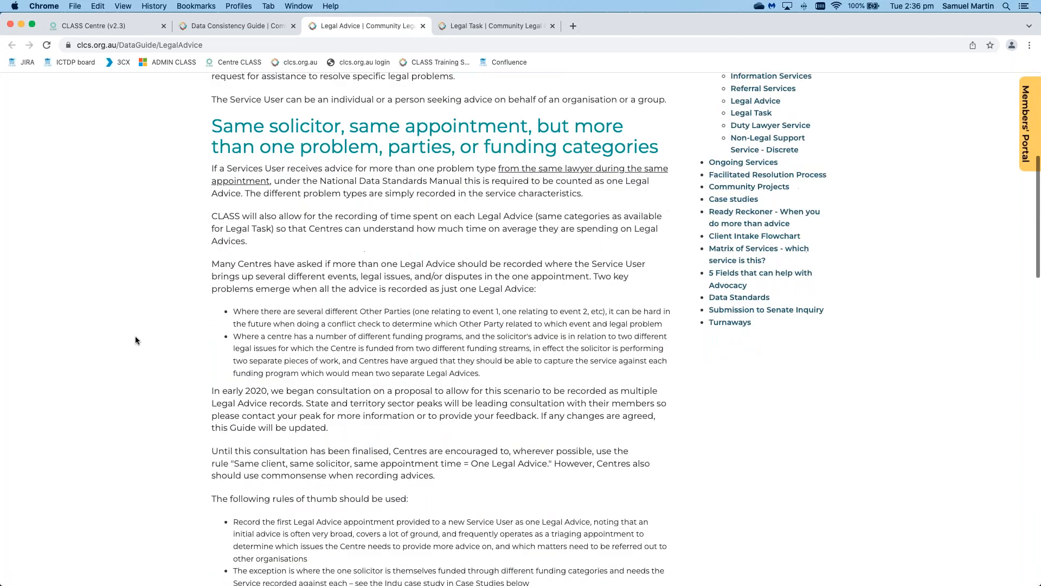
{"action": "scroll", "coordinate": [136, 340], "scroll_direction": "down", "scroll_amount": 2}
{"action": "scroll", "coordinate": [136, 340], "scroll_direction": "up", "scroll_amount": 10}
{"action": "left_click", "coordinate": [464, 26]}
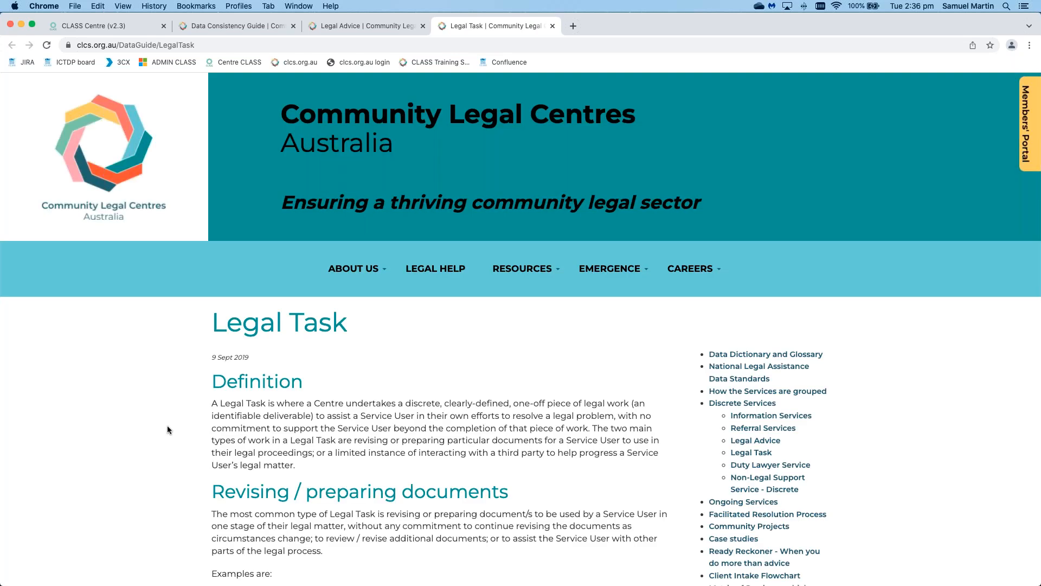
Step: Read through the Legal Task guidance sections comparing it with other service types
{"action": "scroll", "coordinate": [167, 430], "scroll_direction": "down", "scroll_amount": 5}
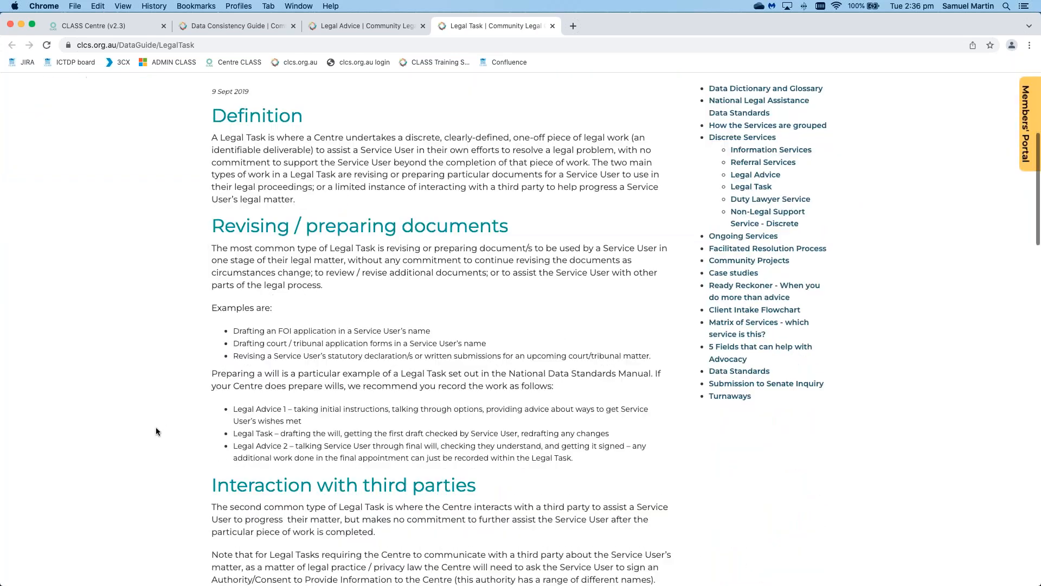
{"action": "scroll", "coordinate": [155, 431], "scroll_direction": "down", "scroll_amount": 5}
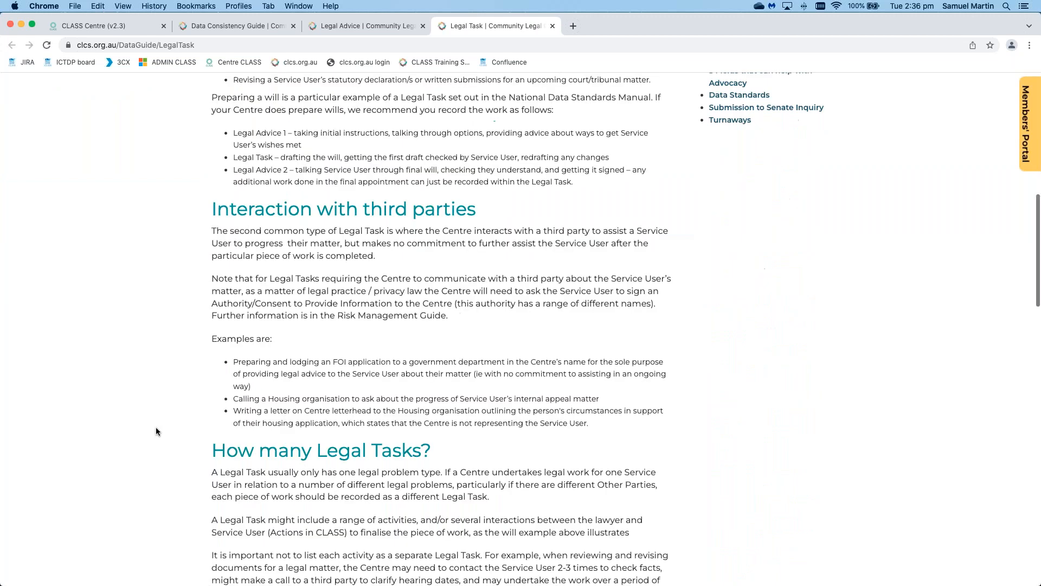
{"action": "scroll", "coordinate": [156, 431], "scroll_direction": "down", "scroll_amount": 5}
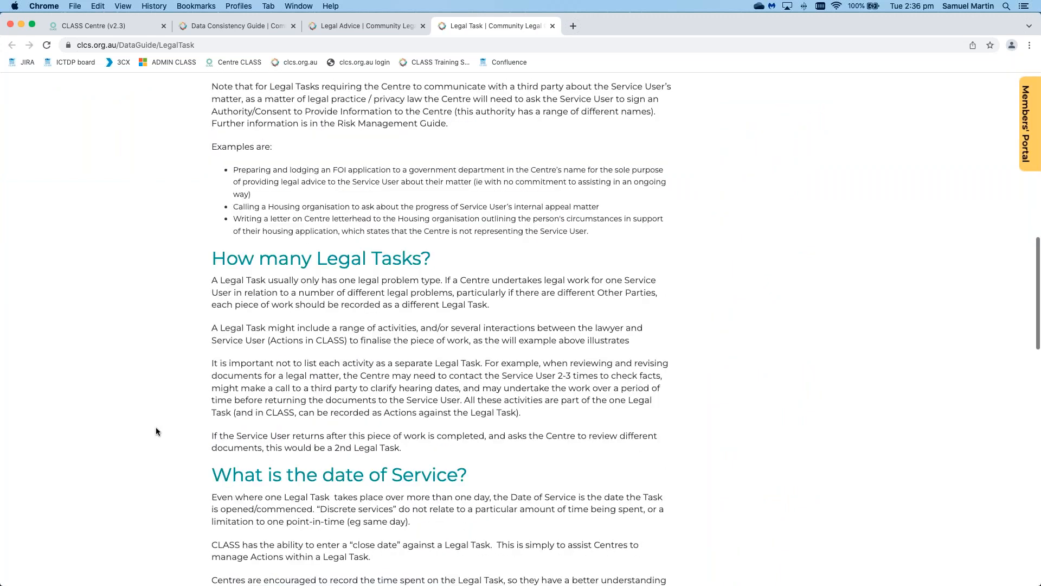
{"action": "scroll", "coordinate": [156, 431], "scroll_direction": "down", "scroll_amount": 5}
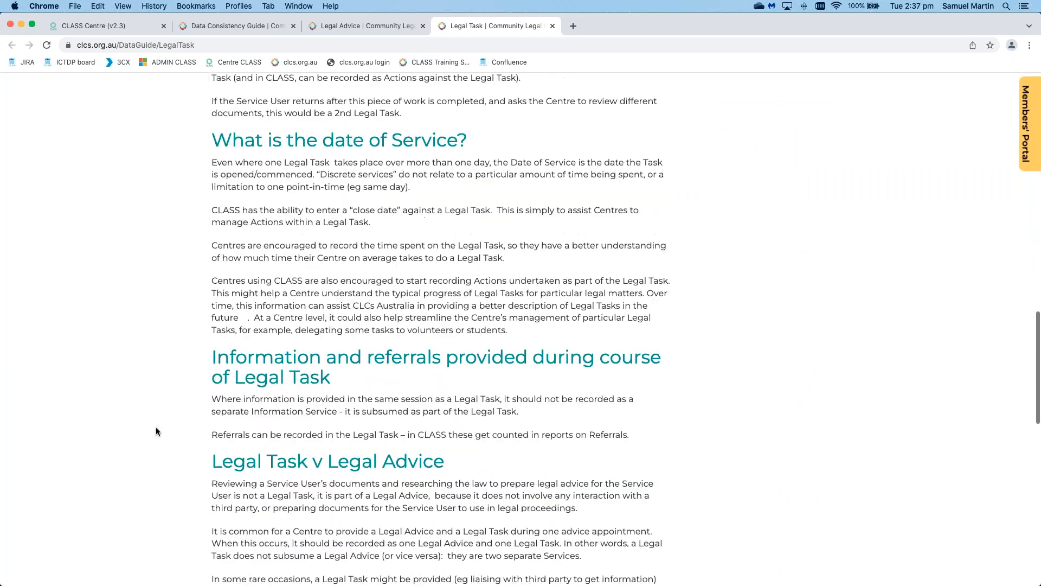
{"action": "scroll", "coordinate": [156, 431], "scroll_direction": "down", "scroll_amount": 3}
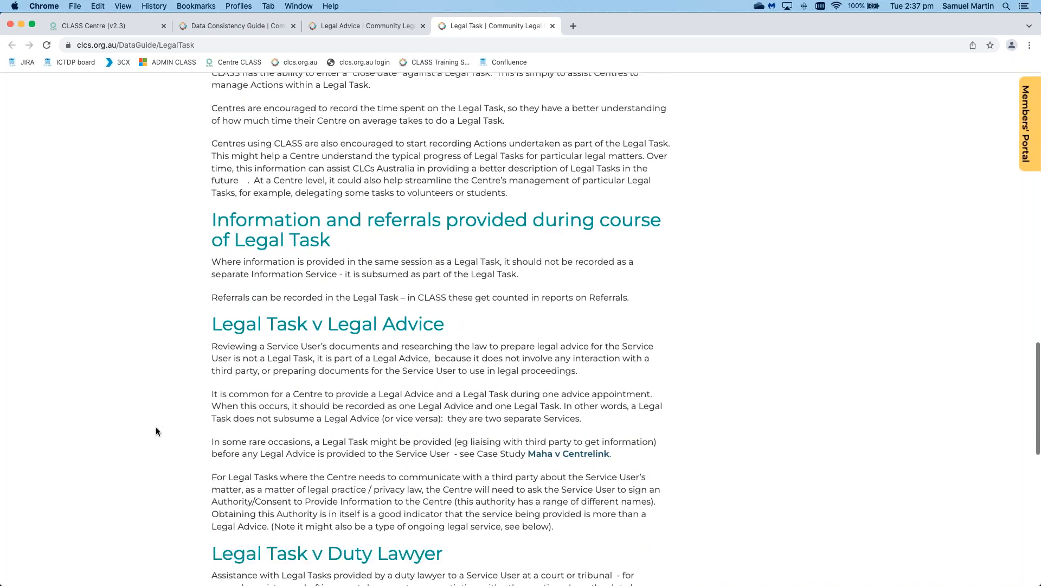
{"action": "scroll", "coordinate": [156, 431], "scroll_direction": "down", "scroll_amount": 1}
{"action": "scroll", "coordinate": [157, 431], "scroll_direction": "down", "scroll_amount": 1}
{"action": "scroll", "coordinate": [156, 431], "scroll_direction": "down", "scroll_amount": 2}
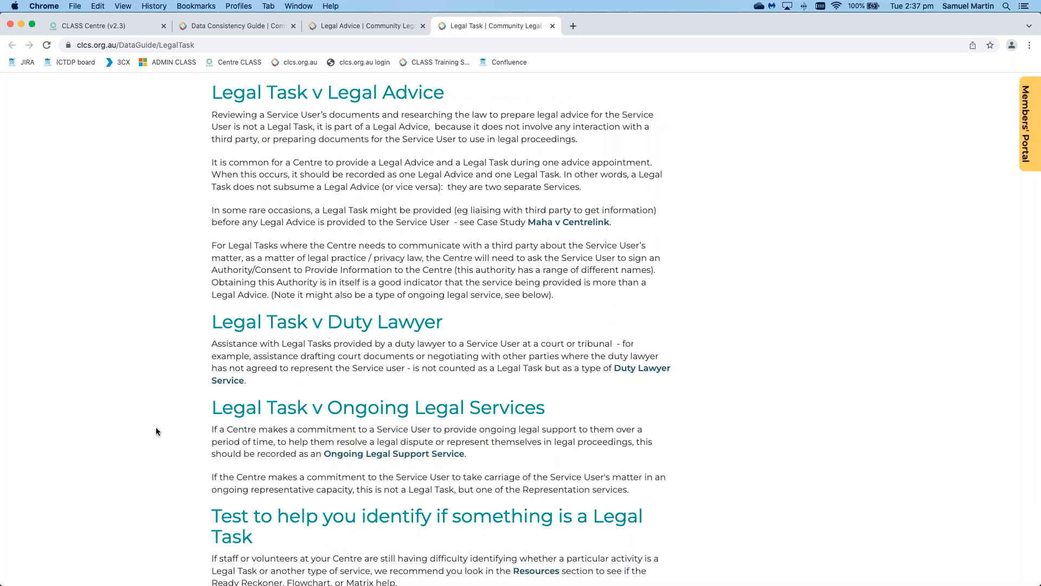
{"action": "scroll", "coordinate": [156, 431], "scroll_direction": "down", "scroll_amount": 1}
{"action": "scroll", "coordinate": [156, 432], "scroll_direction": "down", "scroll_amount": 4}
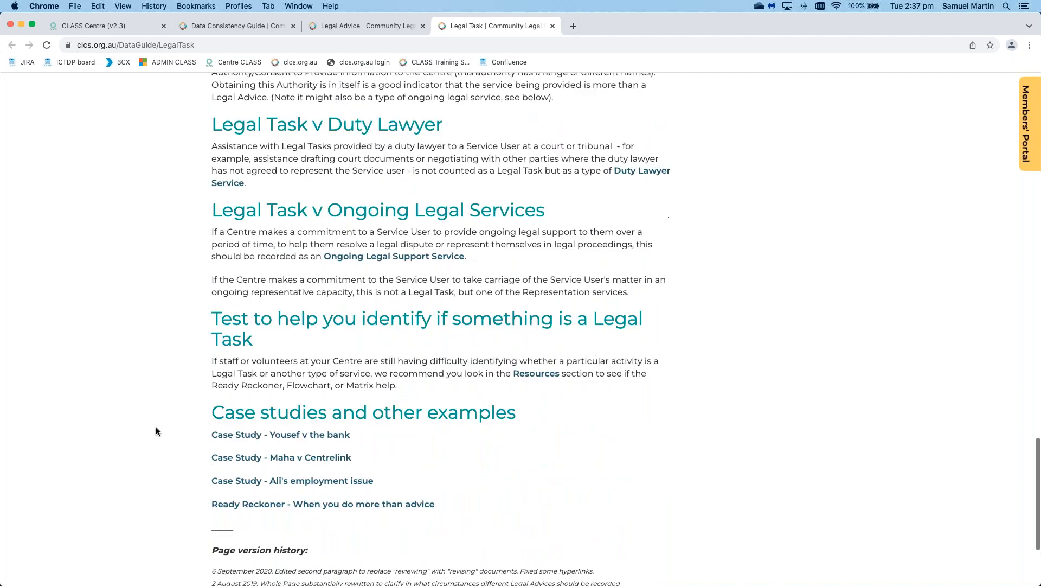
Step: Scroll back up and return to the guide's main Service Types page
{"action": "scroll", "coordinate": [156, 431], "scroll_direction": "up", "scroll_amount": 7}
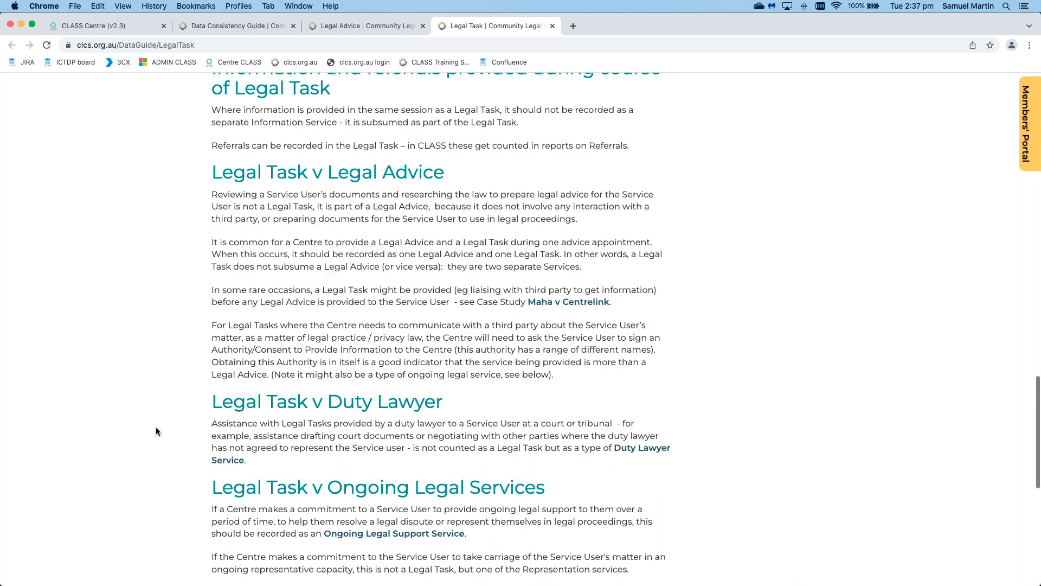
{"action": "scroll", "coordinate": [156, 431], "scroll_direction": "up", "scroll_amount": 2}
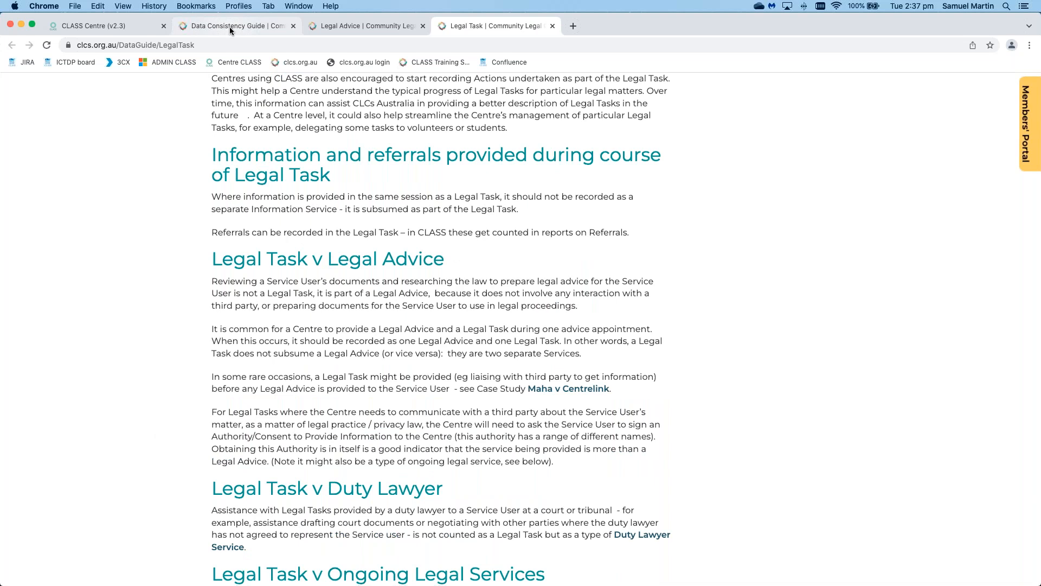
{"action": "left_click", "coordinate": [229, 27]}
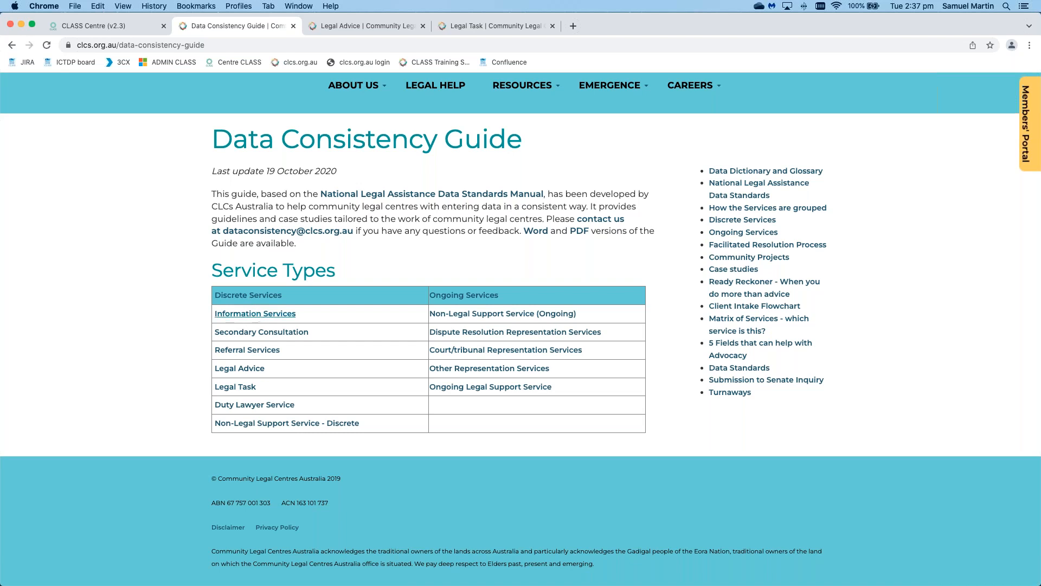
Step: Open the Information Services link from the Service Types table in a new tab
{"action": "right_click", "coordinate": [256, 314]}
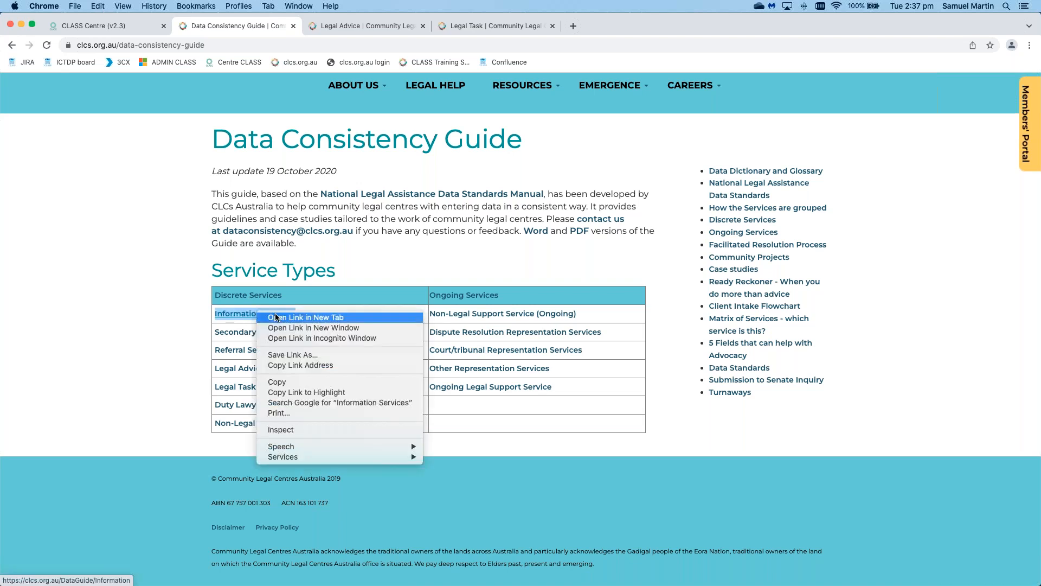
{"action": "left_click", "coordinate": [305, 317]}
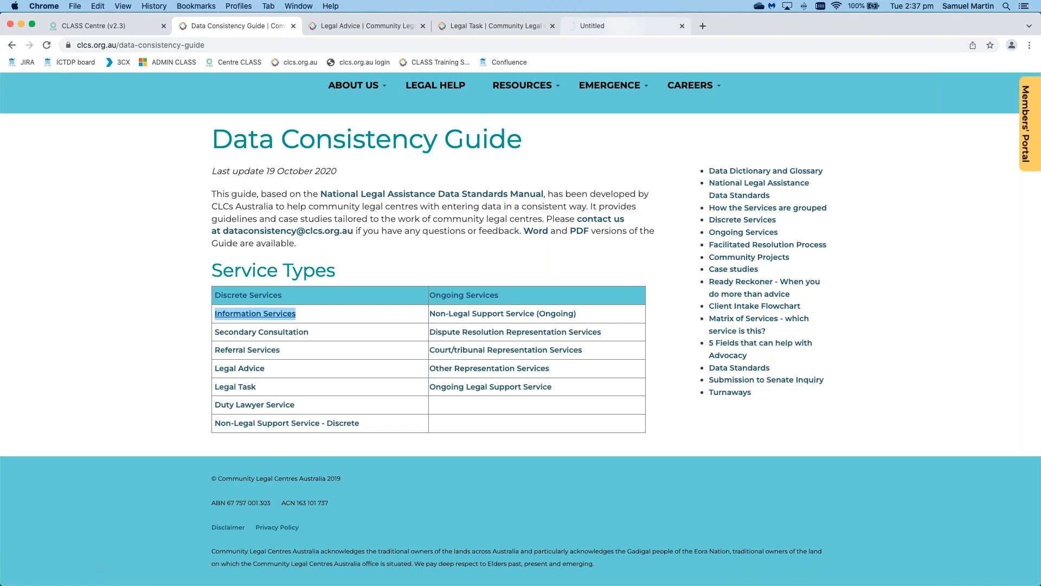
{"action": "left_click", "coordinate": [617, 26]}
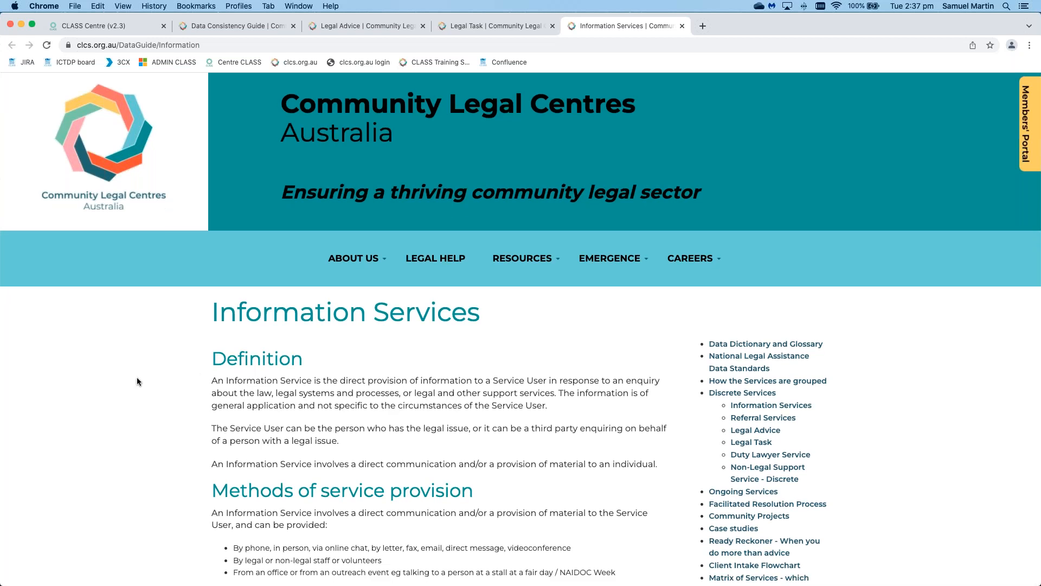
Step: Scroll the Information Services page down to the 'How many Information Services?' heading
{"action": "scroll", "coordinate": [138, 379], "scroll_direction": "down", "scroll_amount": 6}
{"action": "scroll", "coordinate": [136, 380], "scroll_direction": "down", "scroll_amount": 10}
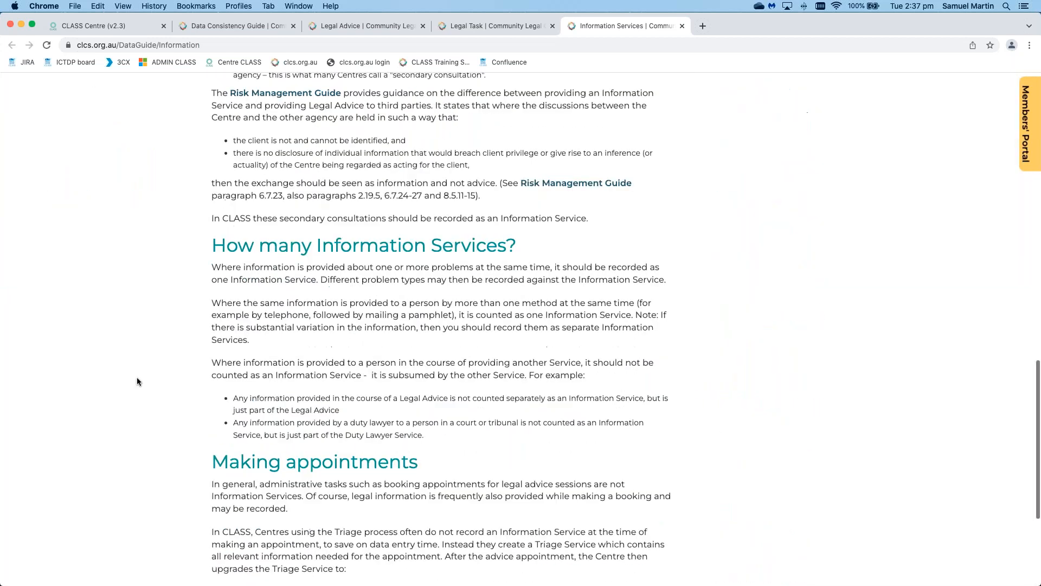
{"action": "left_click_drag", "start_coordinate": [517, 202], "coordinate": [213, 202]}
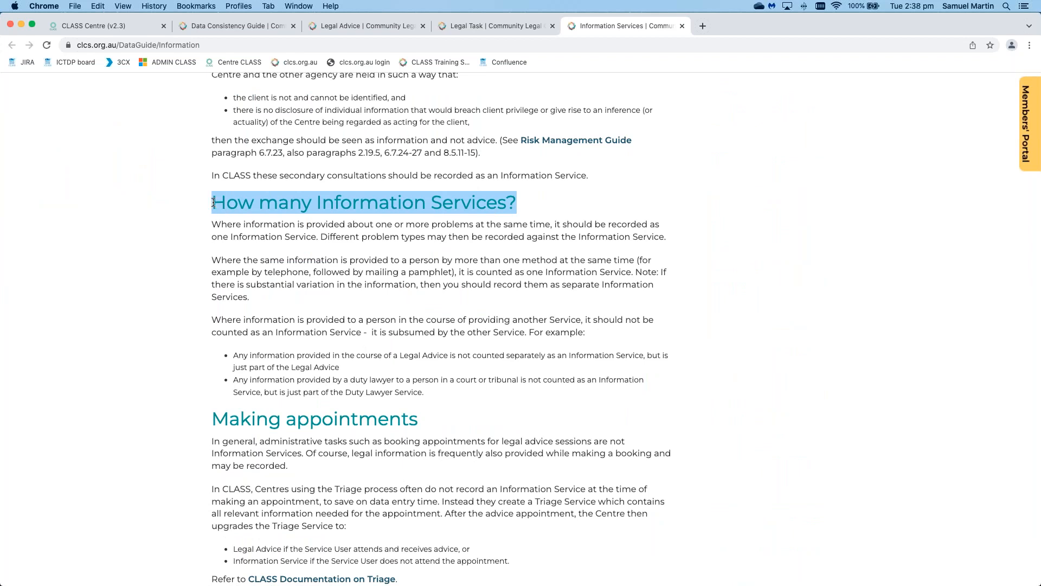
{"action": "left_click", "coordinate": [138, 248]}
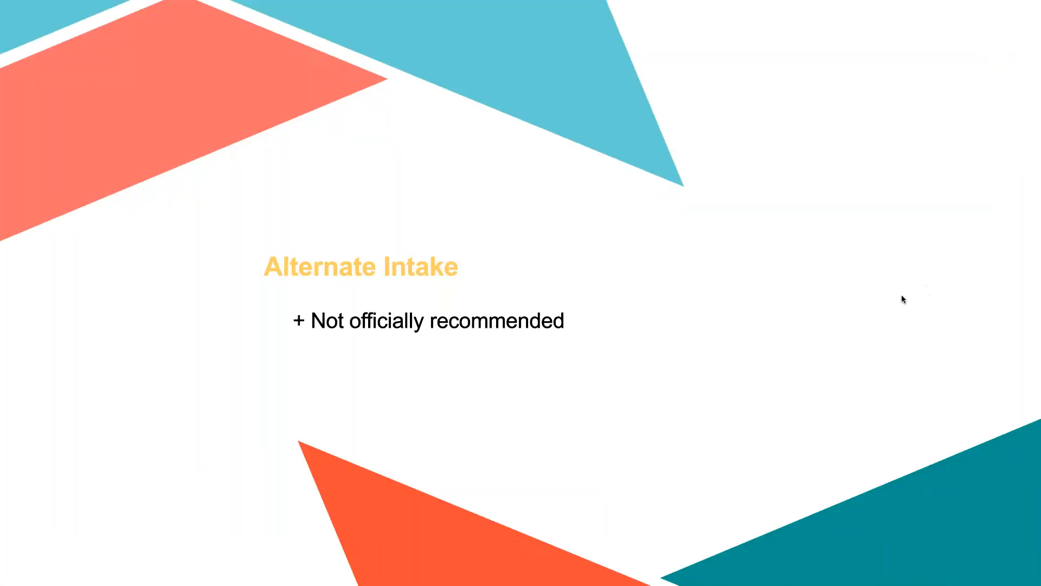
Step: Show the Copying Services slide, go back to Alternate Intake, then return to CLASS Centre
{"action": "key", "text": "Right"}
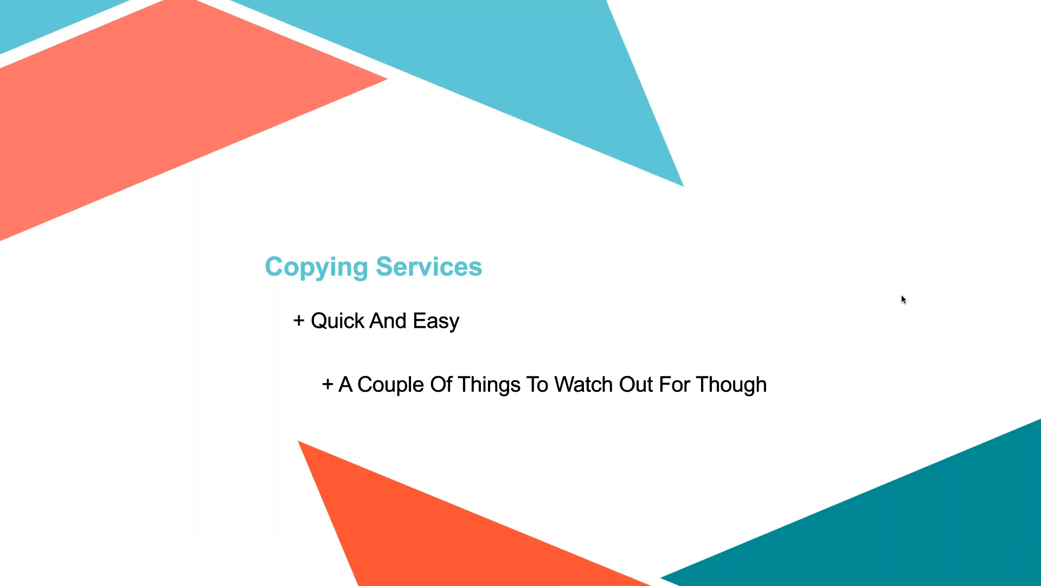
{"action": "key", "text": "Right"}
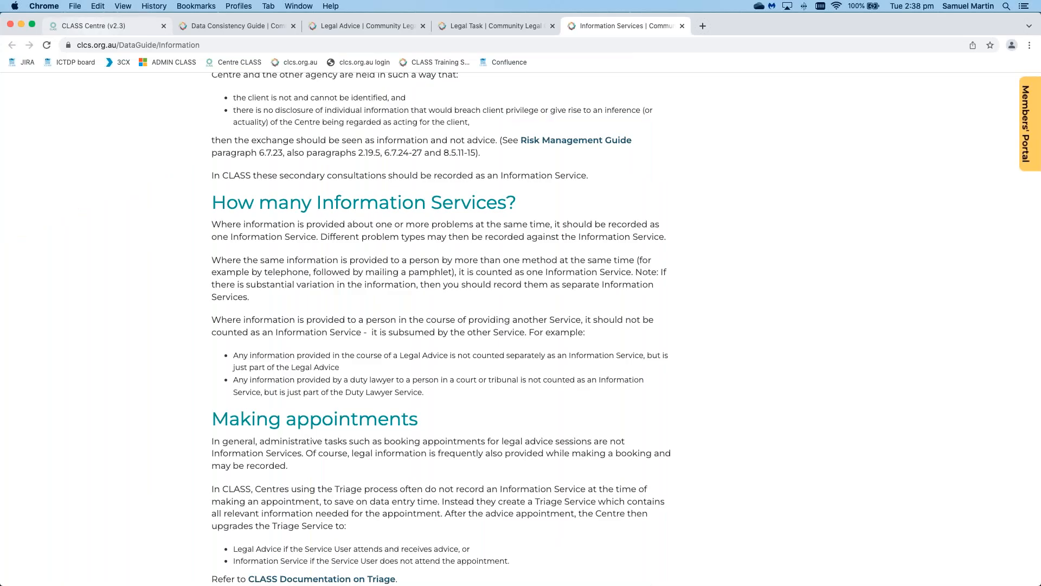
{"action": "left_click", "coordinate": [115, 26]}
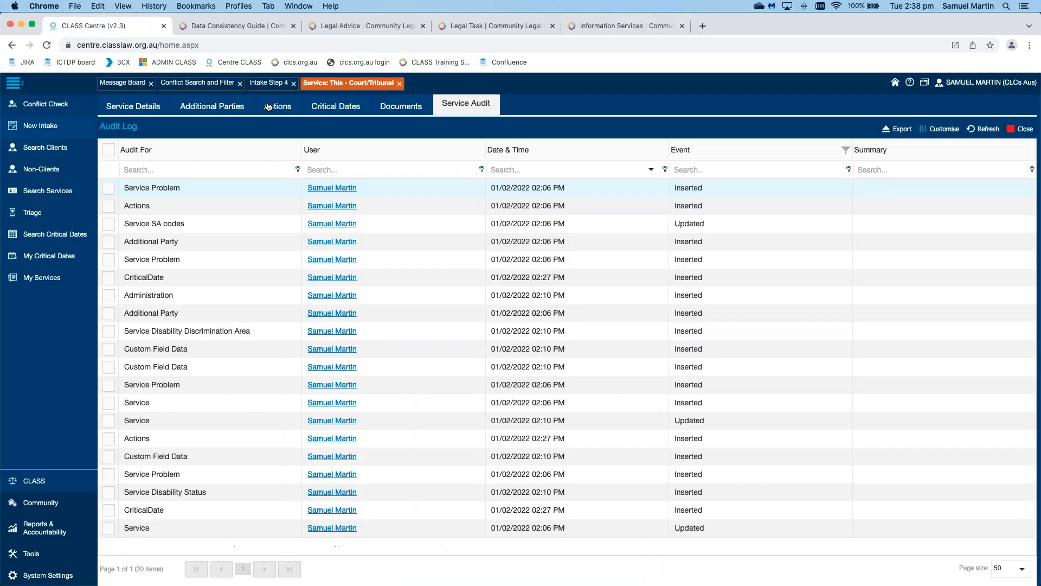
Step: Close the conflict search and Court/Tribunal service, search clients named 'delete', and start a new client
{"action": "left_click", "coordinate": [244, 84]}
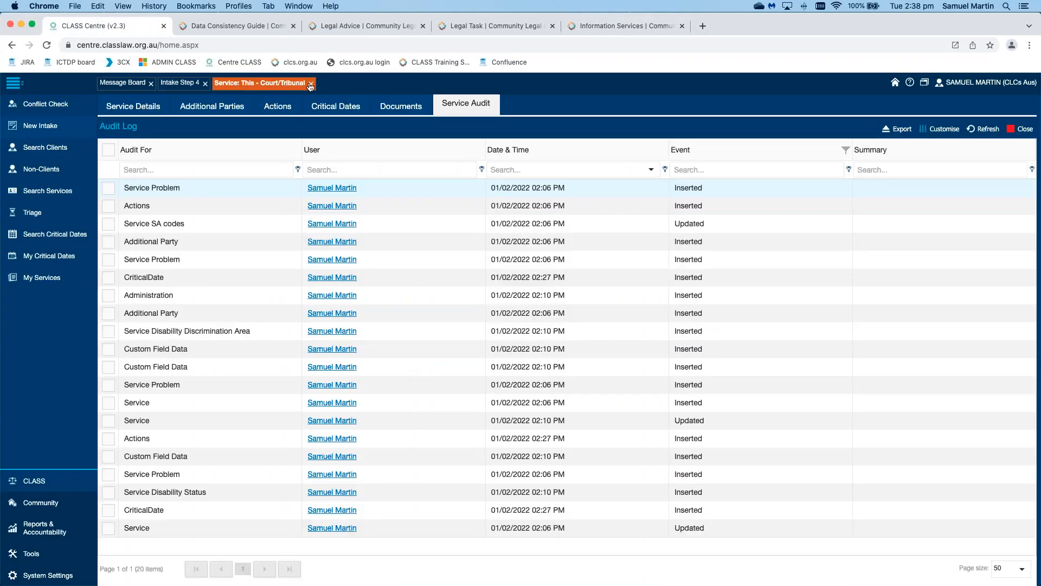
{"action": "left_click", "coordinate": [310, 84]}
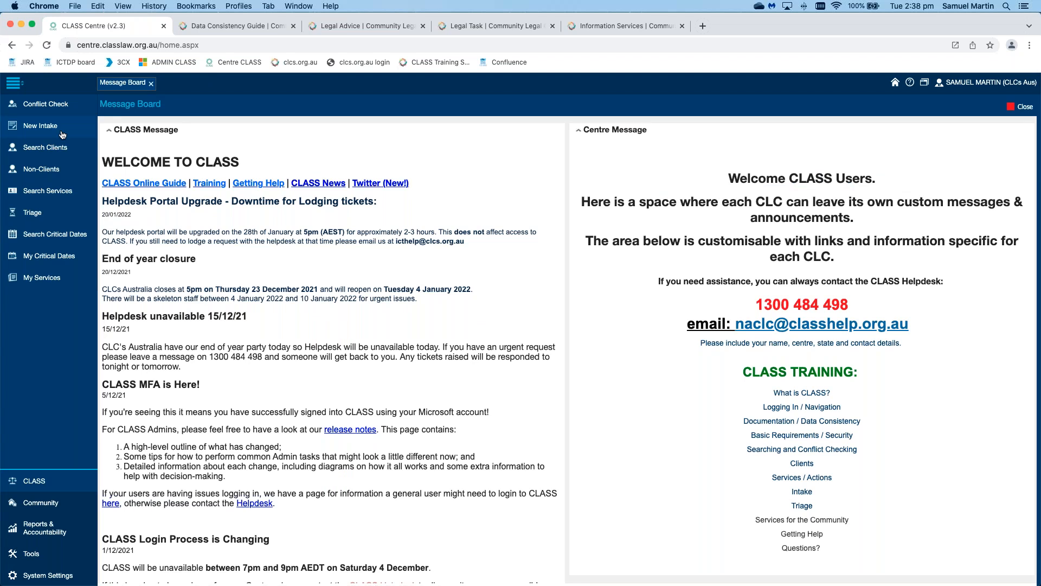
{"action": "left_click", "coordinate": [55, 151]}
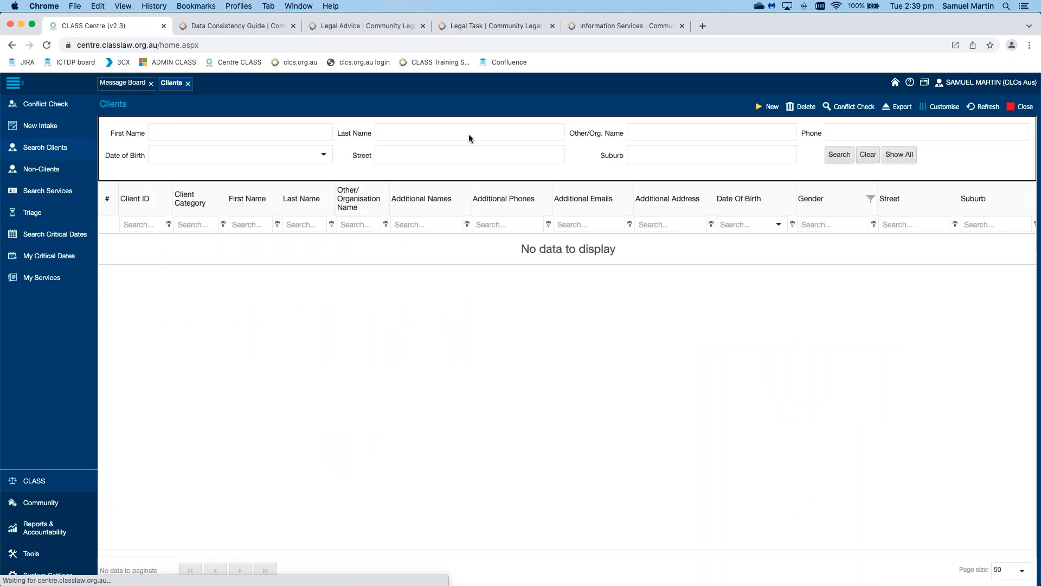
{"action": "type", "text": "delete"}
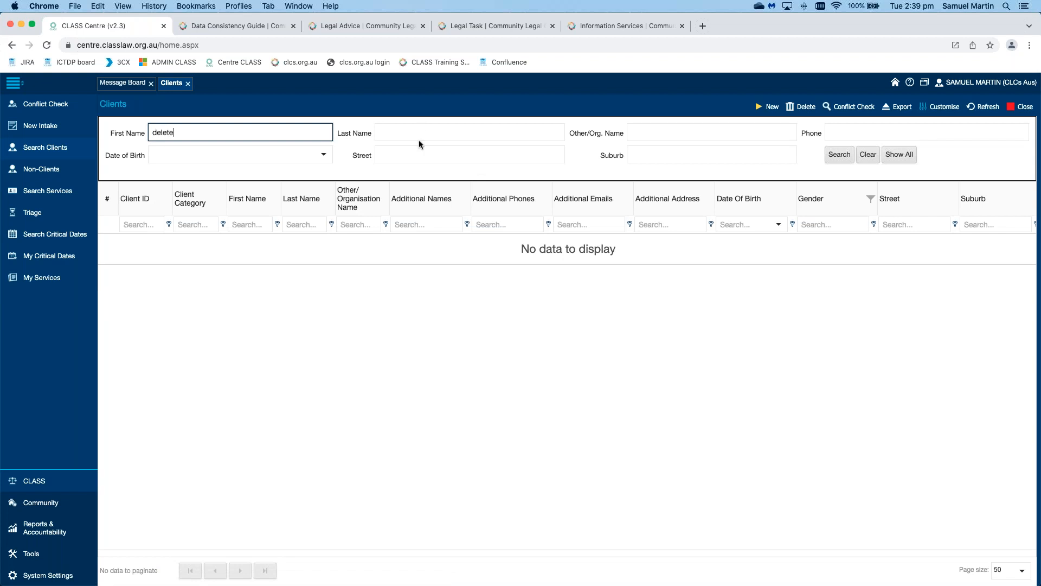
{"action": "key", "text": "Return"}
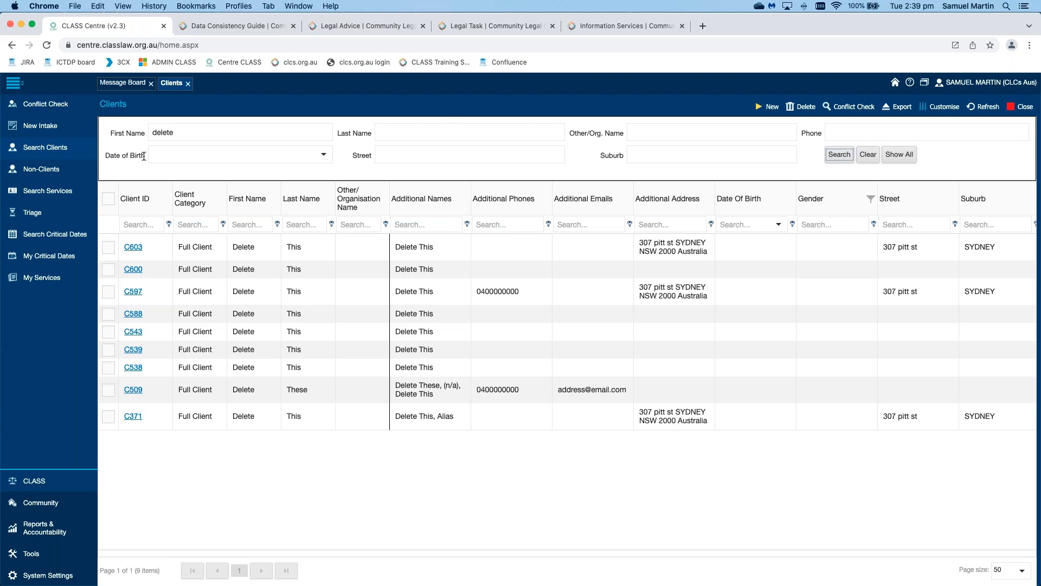
{"action": "left_click", "coordinate": [765, 106]}
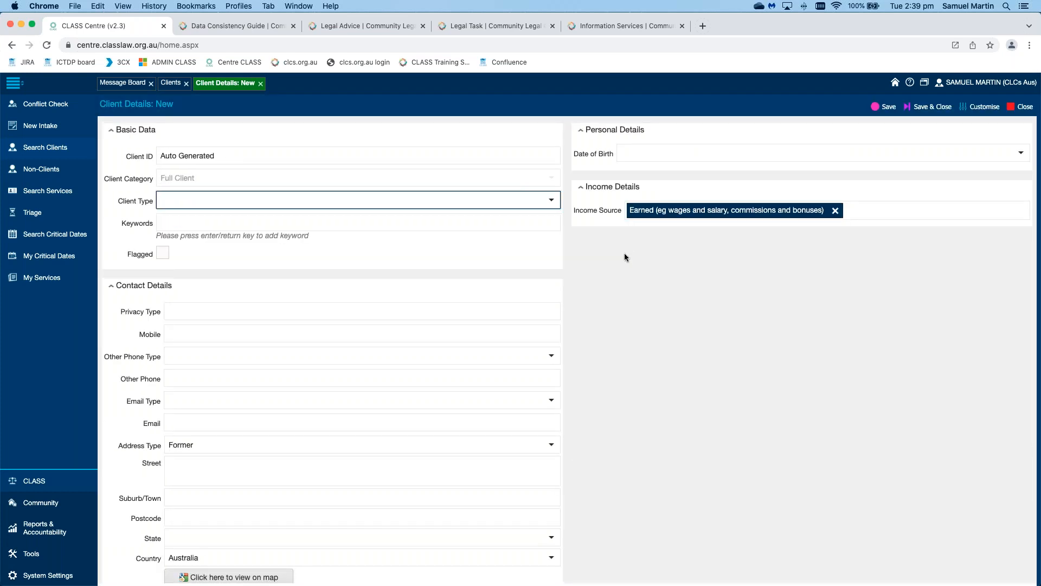
Step: Remove the Earned income source and set the client type to Individual
{"action": "left_click", "coordinate": [587, 255]}
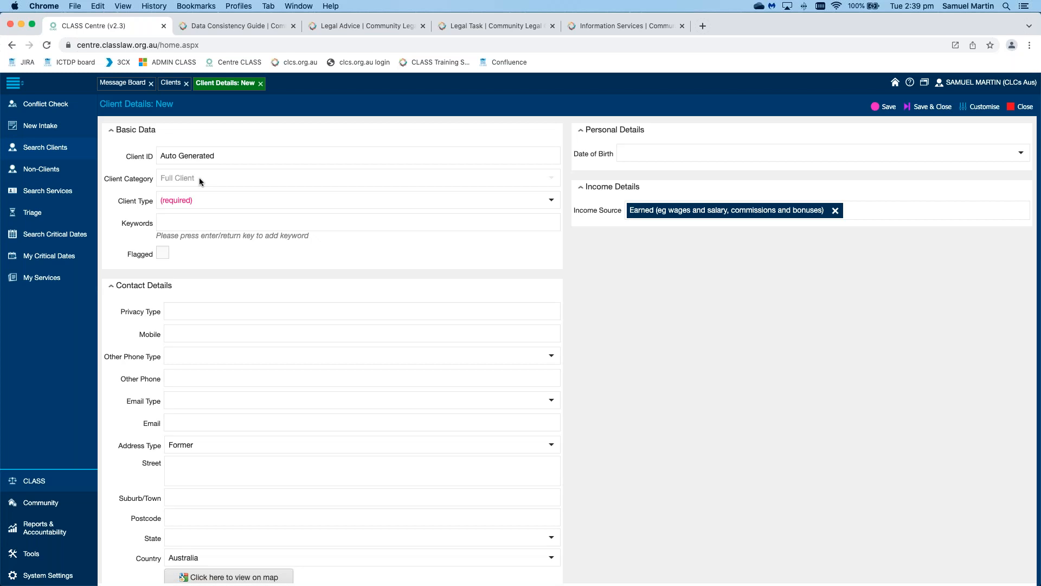
{"action": "left_click", "coordinate": [835, 210]}
{"action": "left_click", "coordinate": [575, 237]}
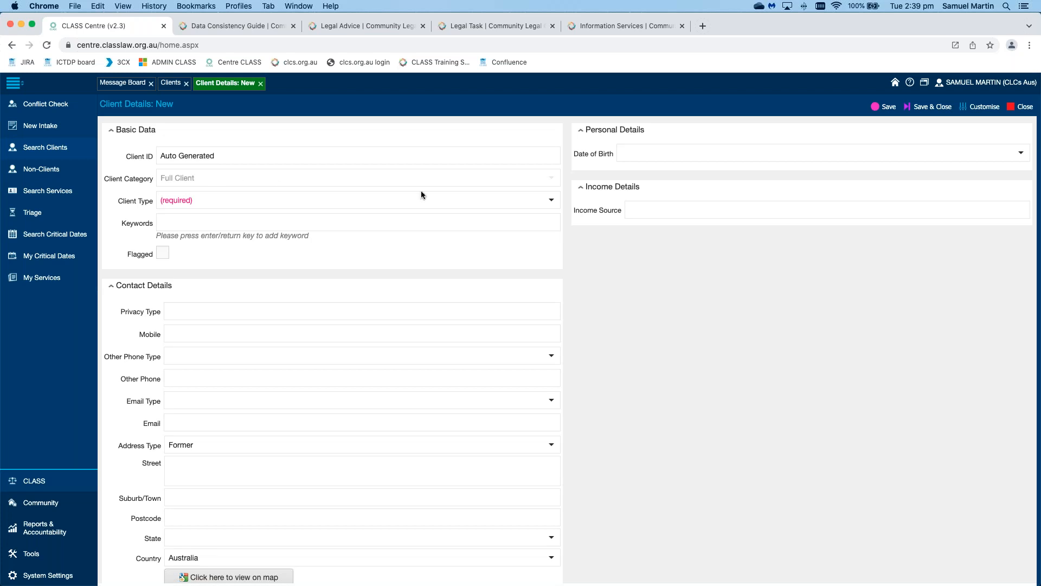
{"action": "left_click", "coordinate": [551, 200]}
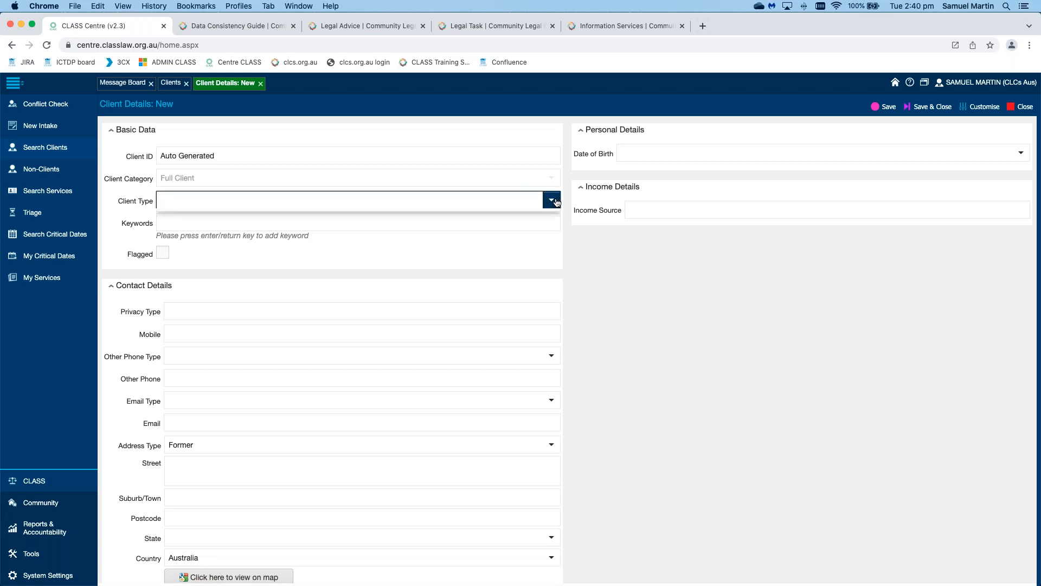
{"action": "left_click", "coordinate": [484, 220]}
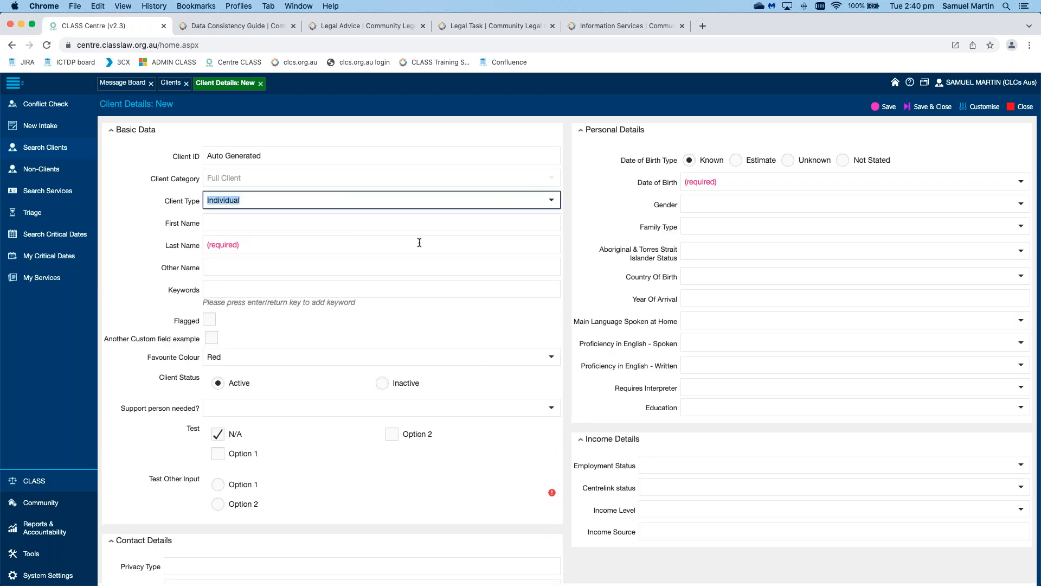
Step: Enter 'Name' as the last name and choose Option 2 for Test Other Input
{"action": "left_click", "coordinate": [419, 243]}
{"action": "type", "text": "Name"}
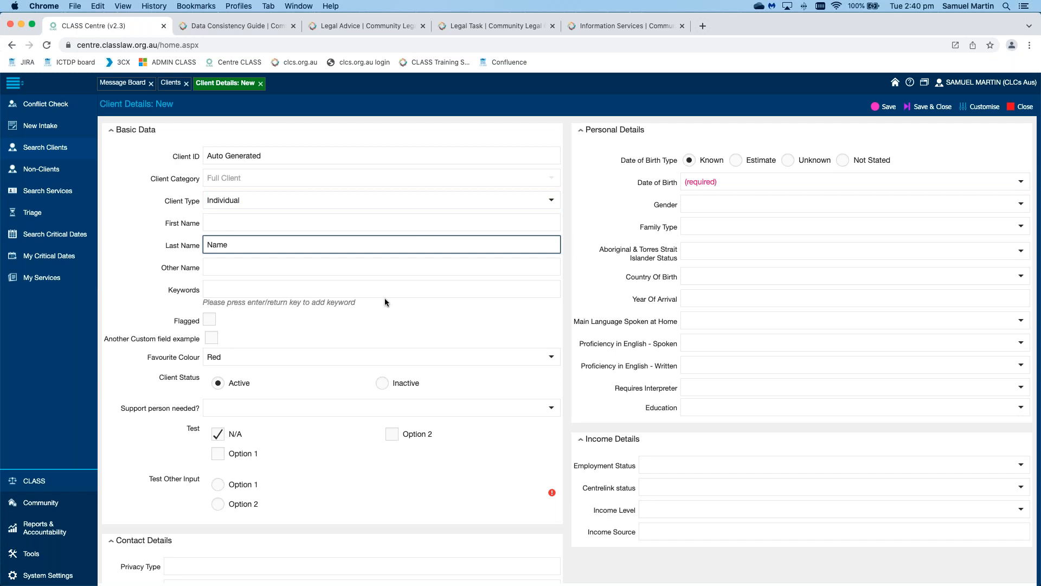
{"action": "scroll", "coordinate": [385, 298], "scroll_direction": "down", "scroll_amount": 5}
{"action": "left_click", "coordinate": [218, 384]}
{"action": "scroll", "coordinate": [314, 317], "scroll_direction": "up", "scroll_amount": 5}
Step: Enter first name Delete and last name This, mark date of birth Not Stated, and save
{"action": "left_click", "coordinate": [277, 222]}
{"action": "type", "text": "Delete"}
{"action": "key", "text": "Tab"}
{"action": "type", "text": "This"}
{"action": "scroll", "coordinate": [573, 226], "scroll_direction": "down", "scroll_amount": 10}
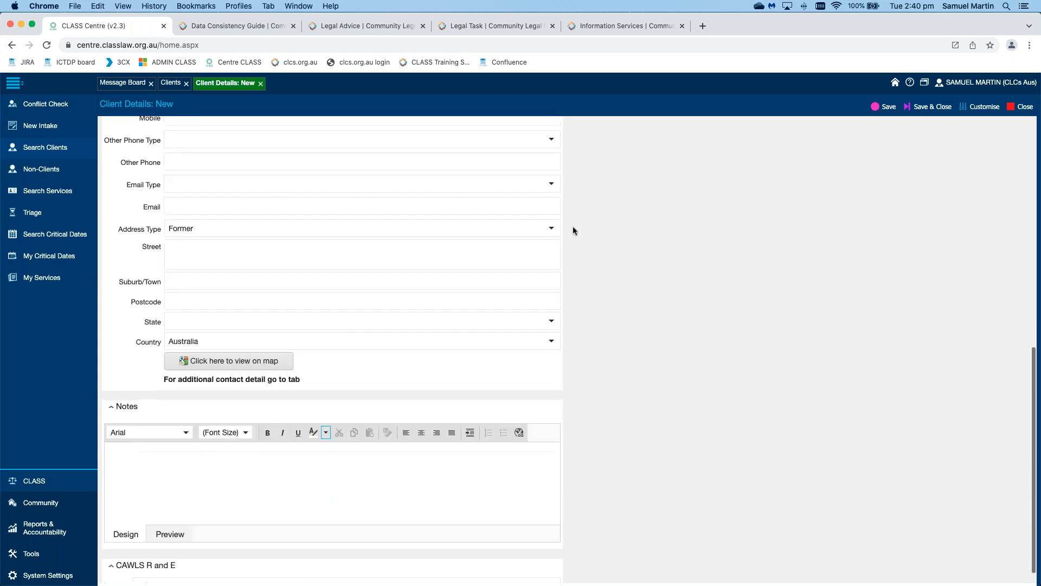
{"action": "scroll", "coordinate": [573, 226], "scroll_direction": "up", "scroll_amount": 10}
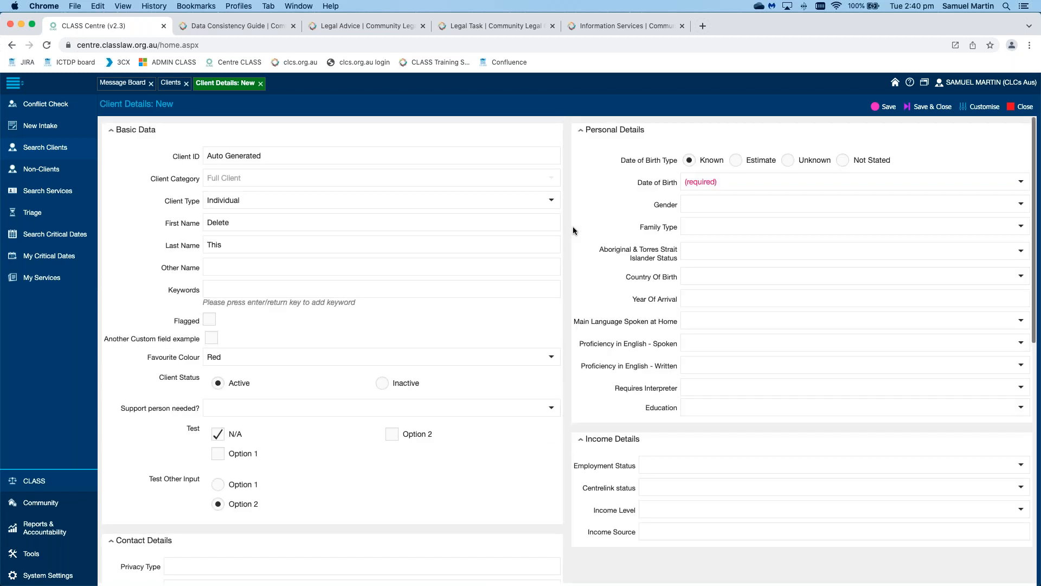
{"action": "left_click", "coordinate": [842, 161]}
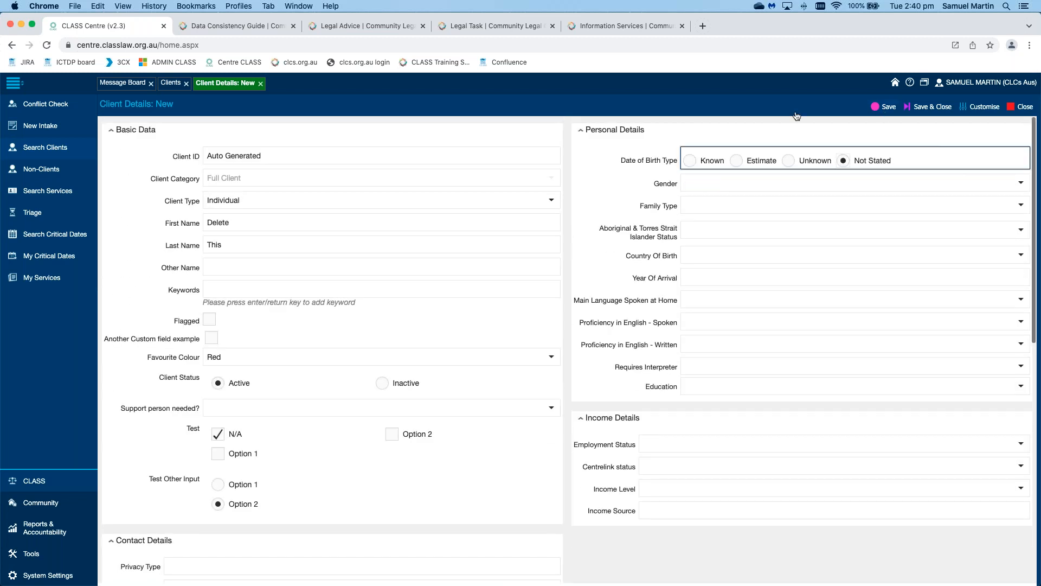
{"action": "left_click", "coordinate": [885, 107]}
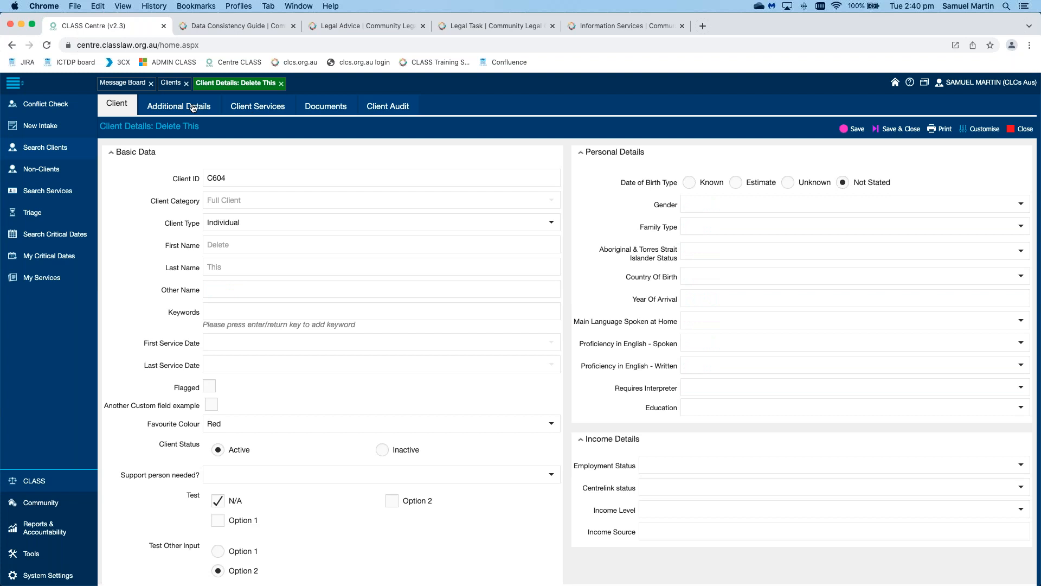
Step: Open the Client Services tab for the newly saved client
{"action": "left_click", "coordinate": [258, 106]}
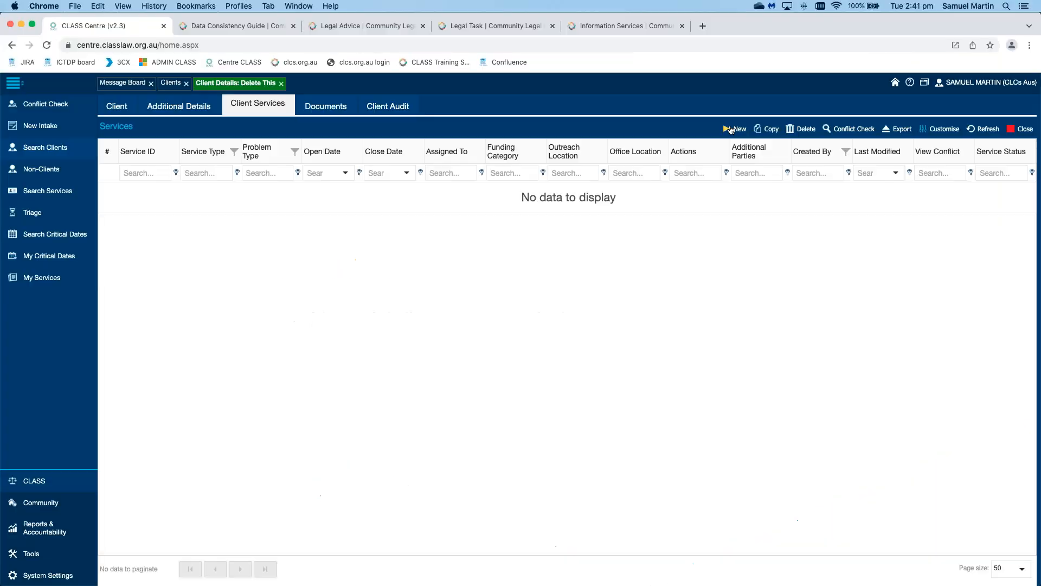
Step: Present the Copying Services slide, then switch back to CLASS Centre
{"action": "left_click", "coordinate": [732, 128]}
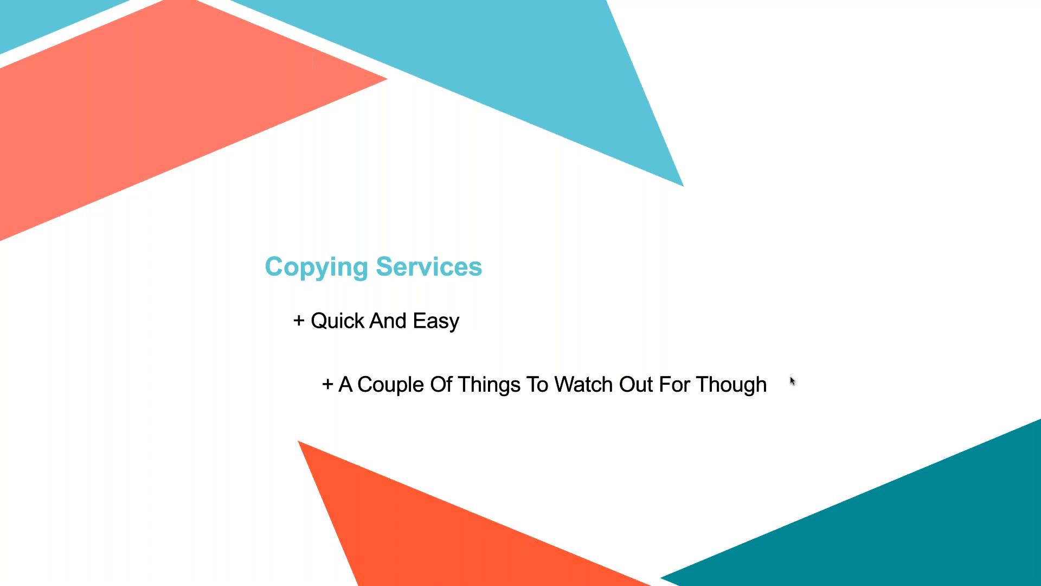
{"action": "key", "text": "super+Tab"}
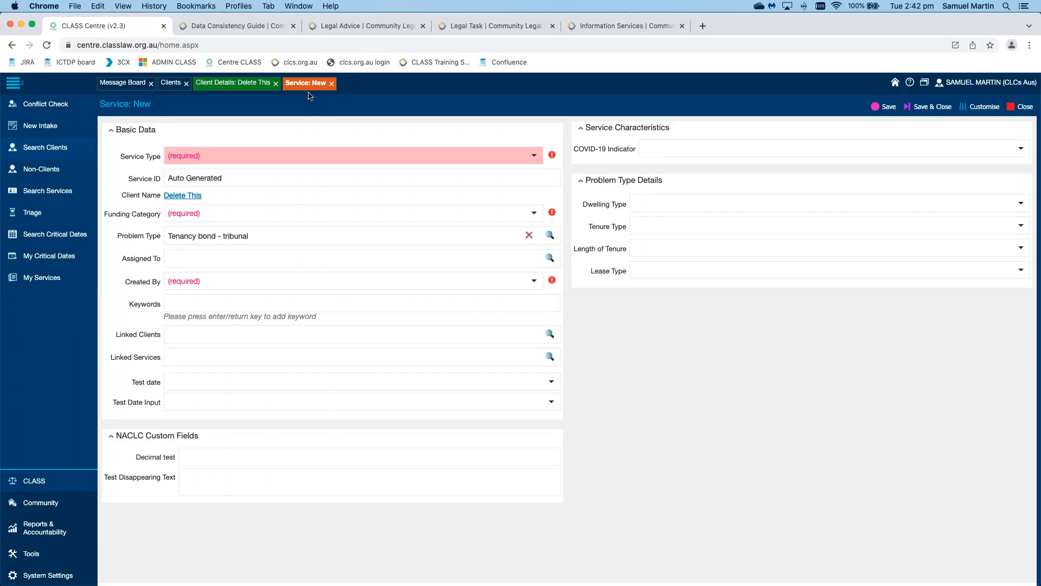
Step: Close the other client's details and the unfinished new service, then open client C509's services list
{"action": "left_click", "coordinate": [275, 83]}
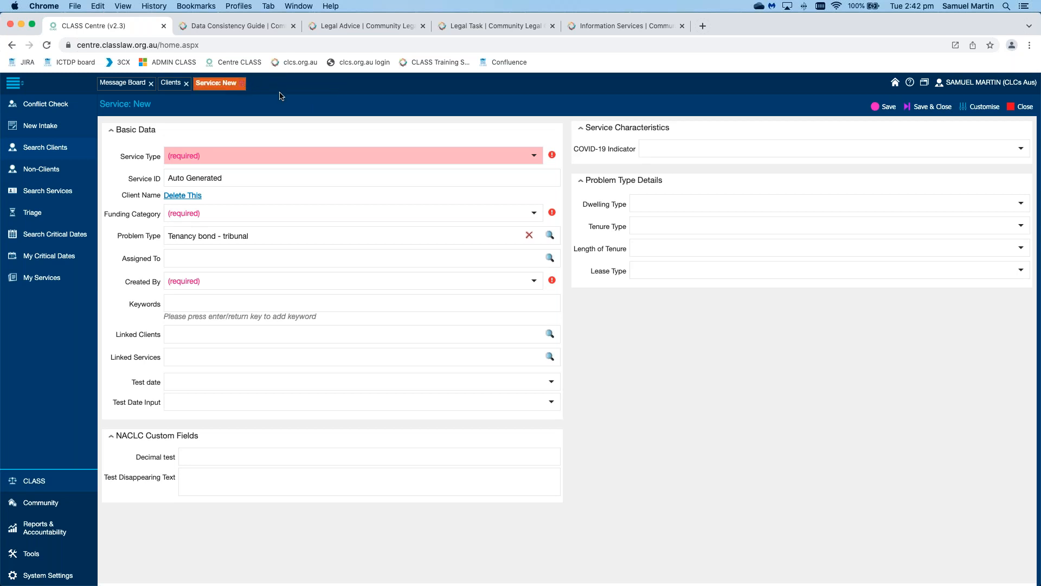
{"action": "left_click", "coordinate": [242, 83]}
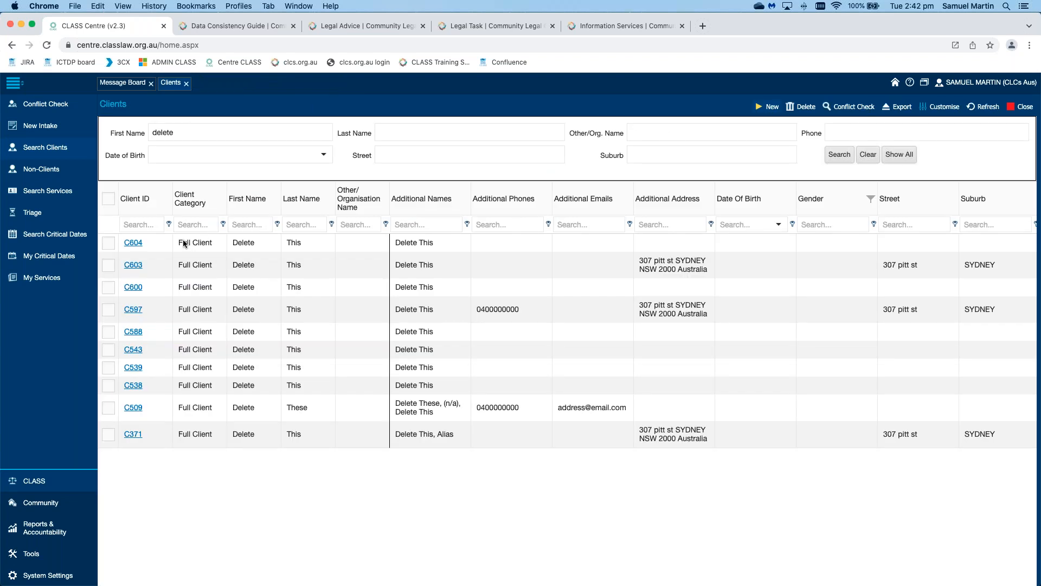
{"action": "left_click", "coordinate": [133, 407]}
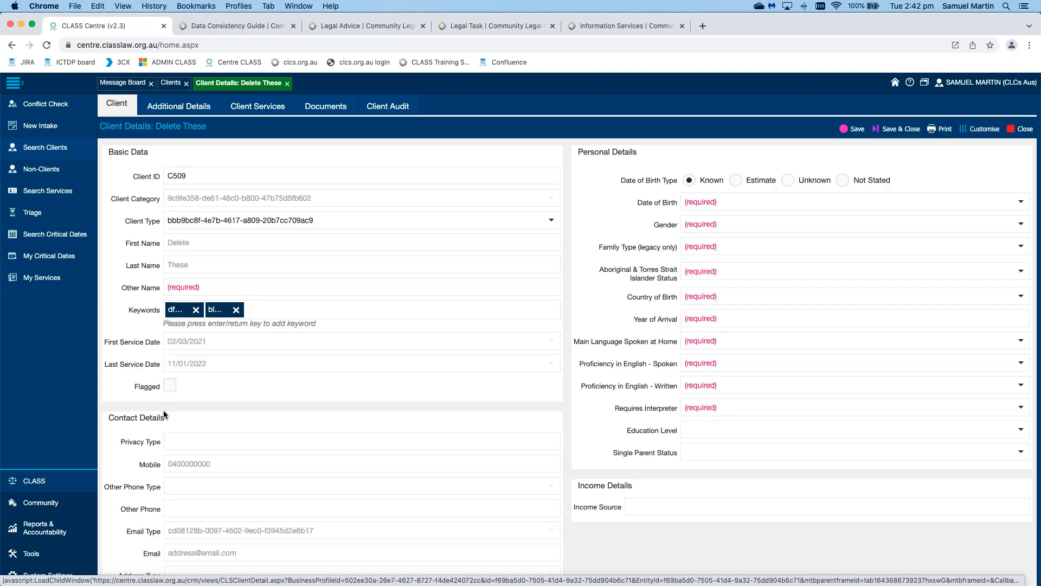
{"action": "left_click", "coordinate": [258, 106]}
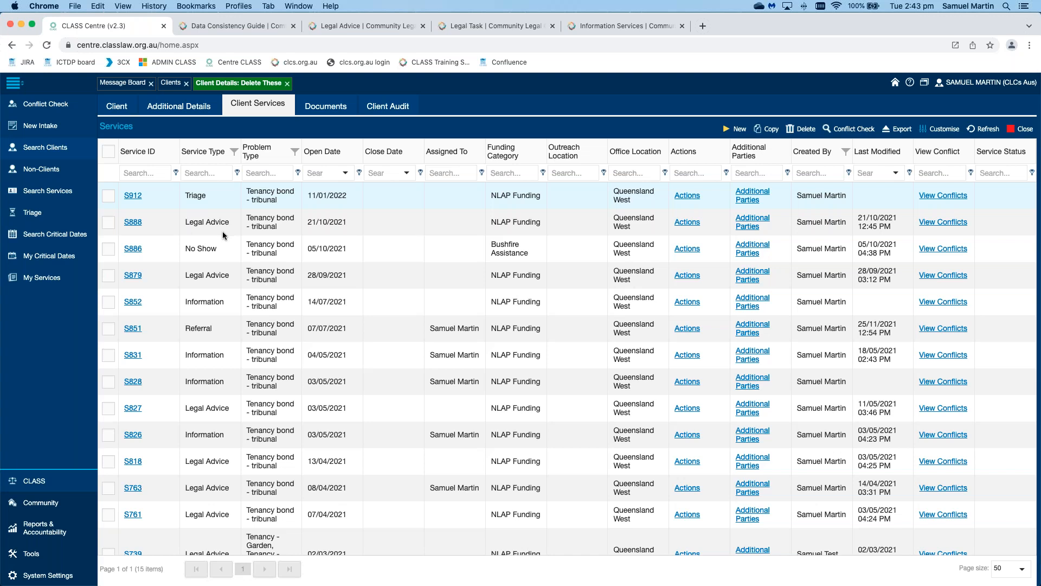
Step: Copy Legal Advice service S888 and confirm, creating the new service S929
{"action": "left_click", "coordinate": [109, 225]}
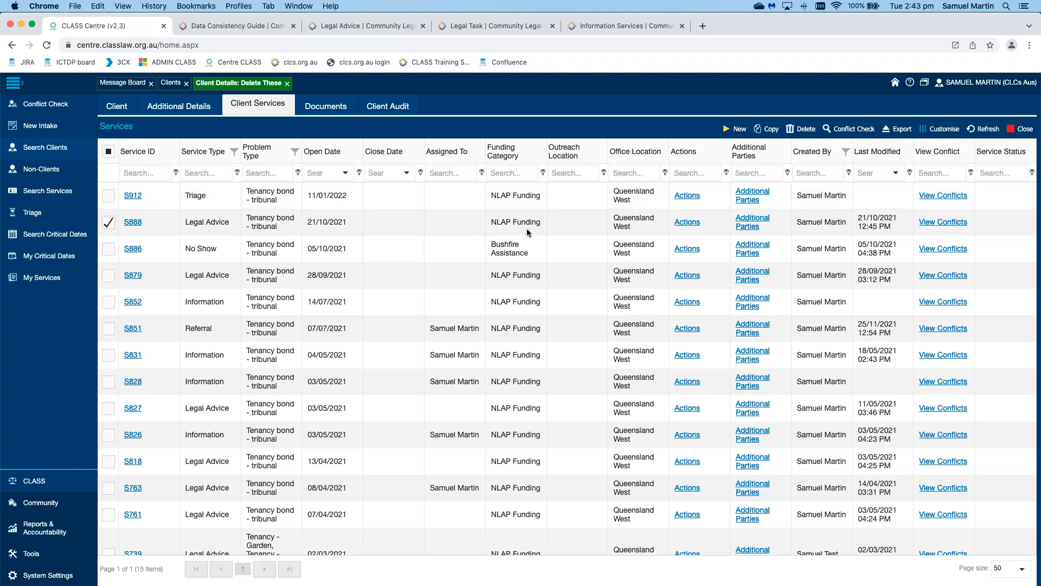
{"action": "left_click", "coordinate": [775, 133]}
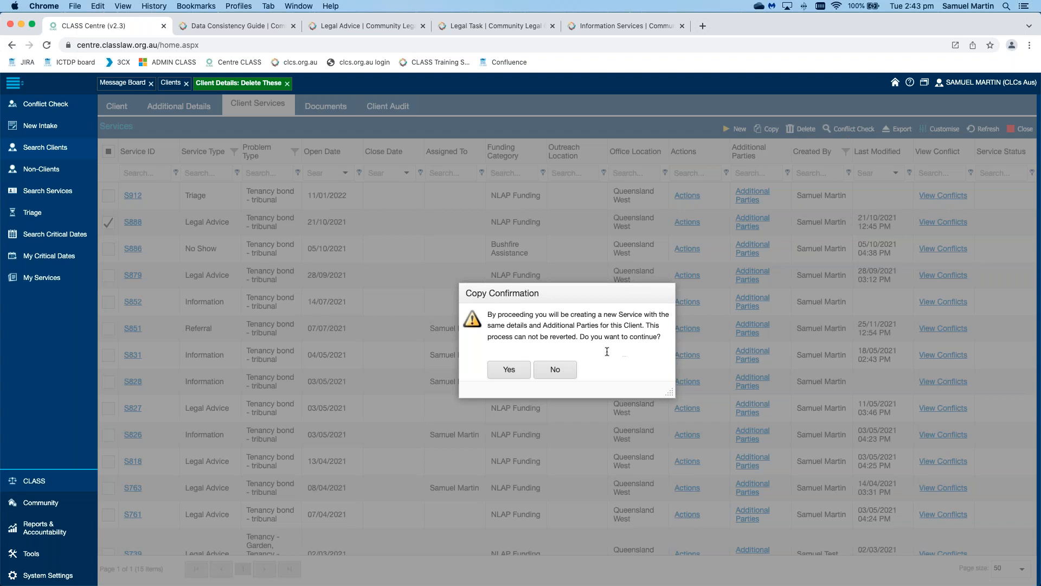
{"action": "left_click", "coordinate": [510, 371]}
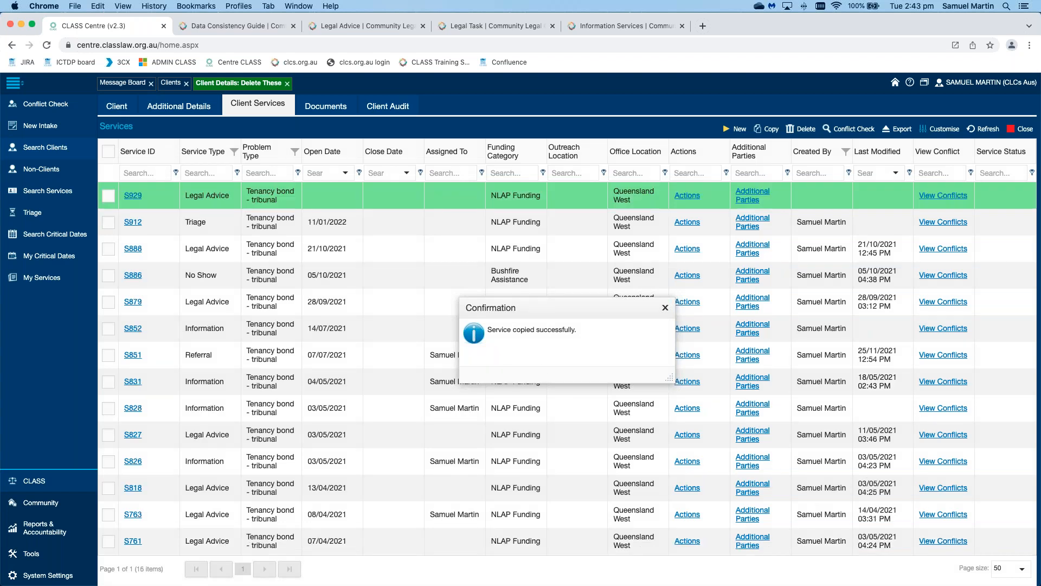
{"action": "left_click", "coordinate": [665, 307]}
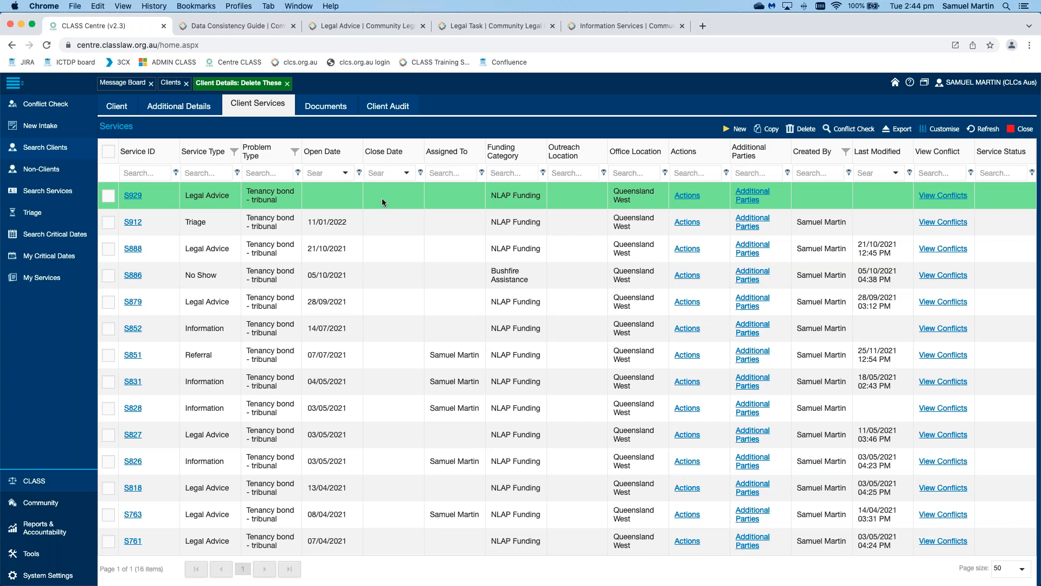
Step: Open service S929 and set its Created By field to the matching staff member
{"action": "left_click", "coordinate": [133, 196]}
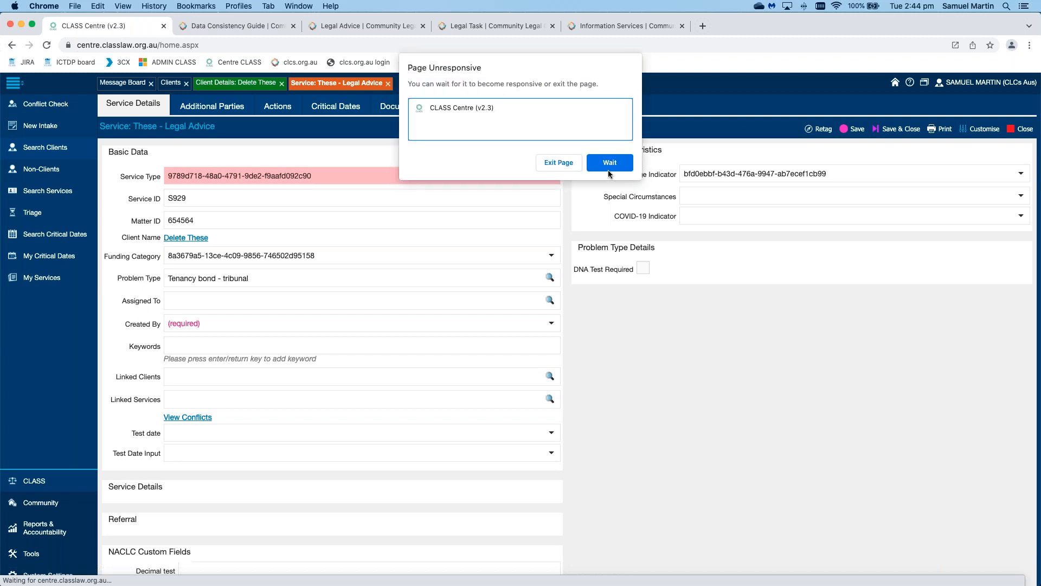
{"action": "left_click", "coordinate": [608, 168]}
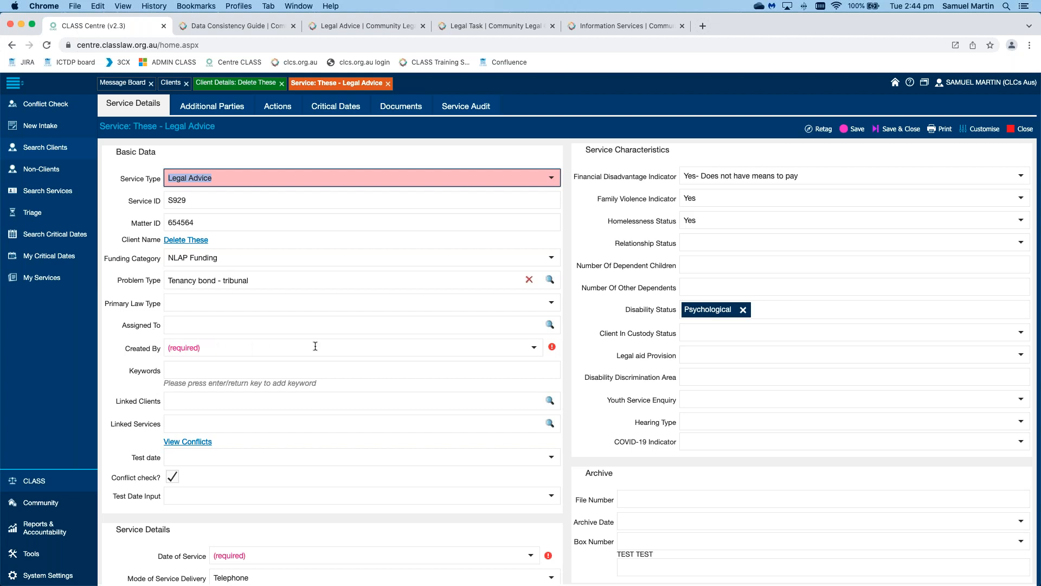
{"action": "left_click", "coordinate": [448, 346]}
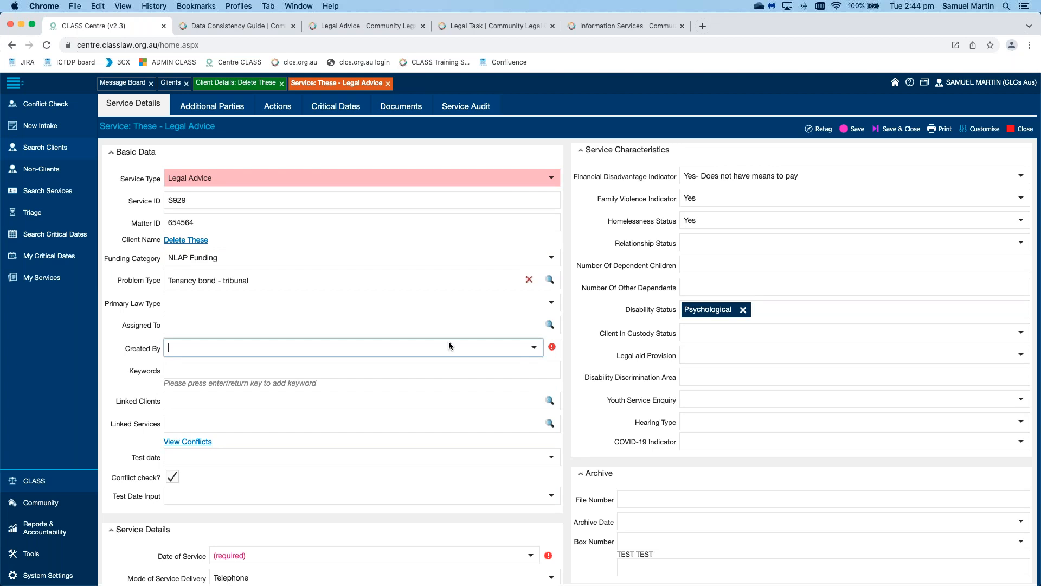
{"action": "left_click", "coordinate": [535, 348]}
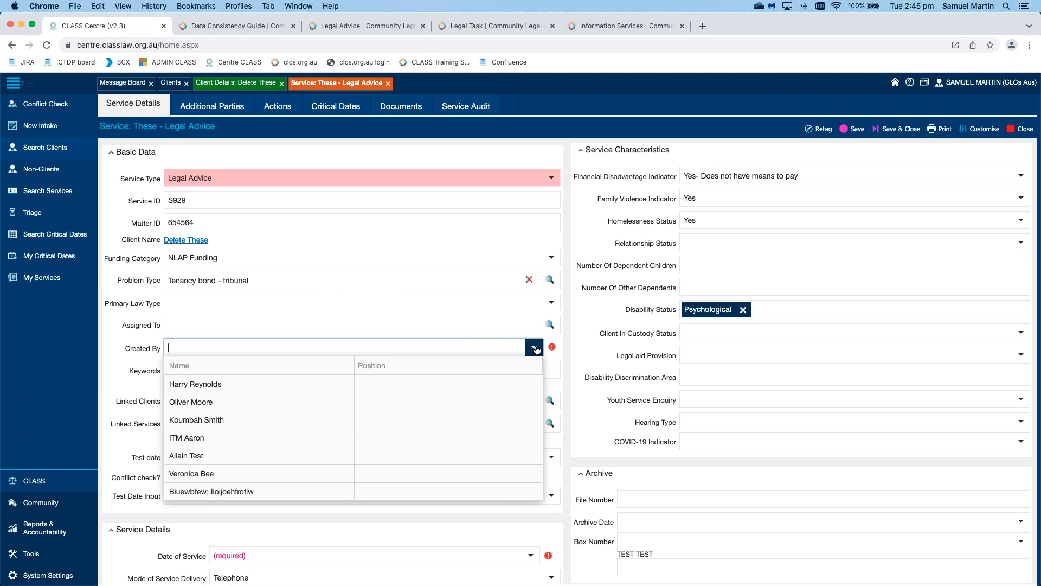
{"action": "type", "text": "samuekl"}
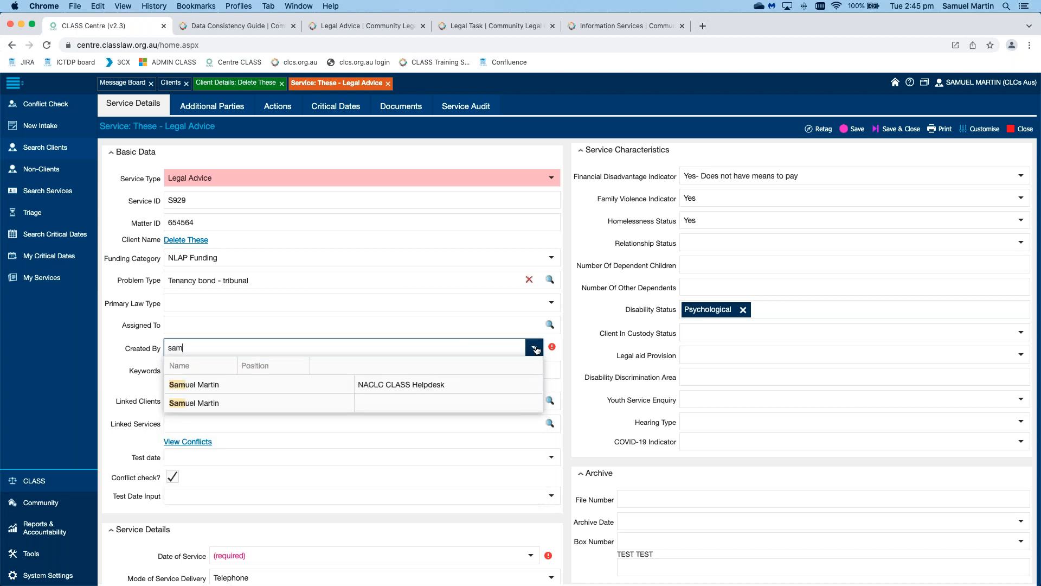
{"action": "left_click", "coordinate": [320, 403]}
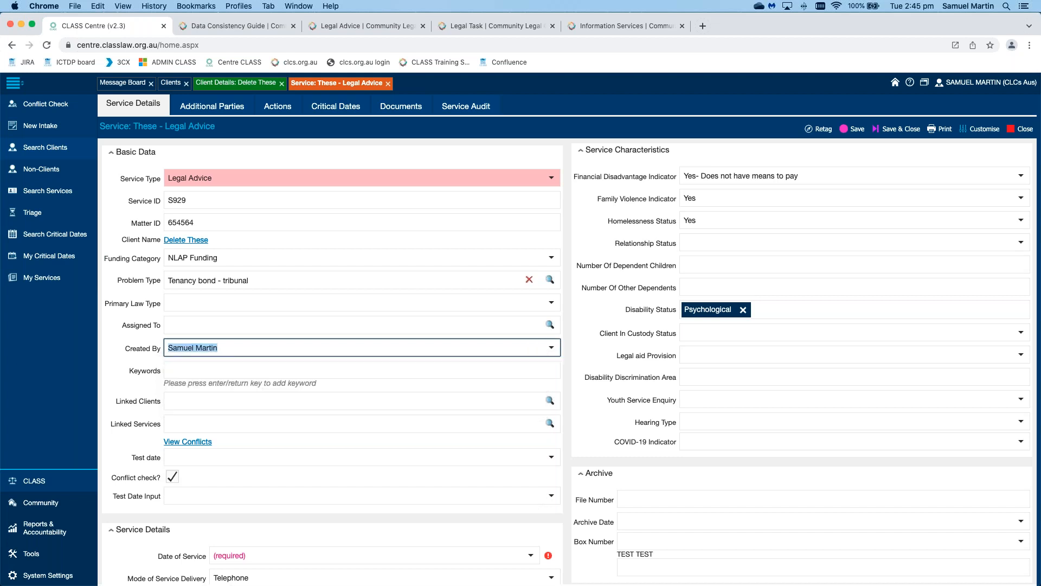
{"action": "left_click", "coordinate": [114, 345]}
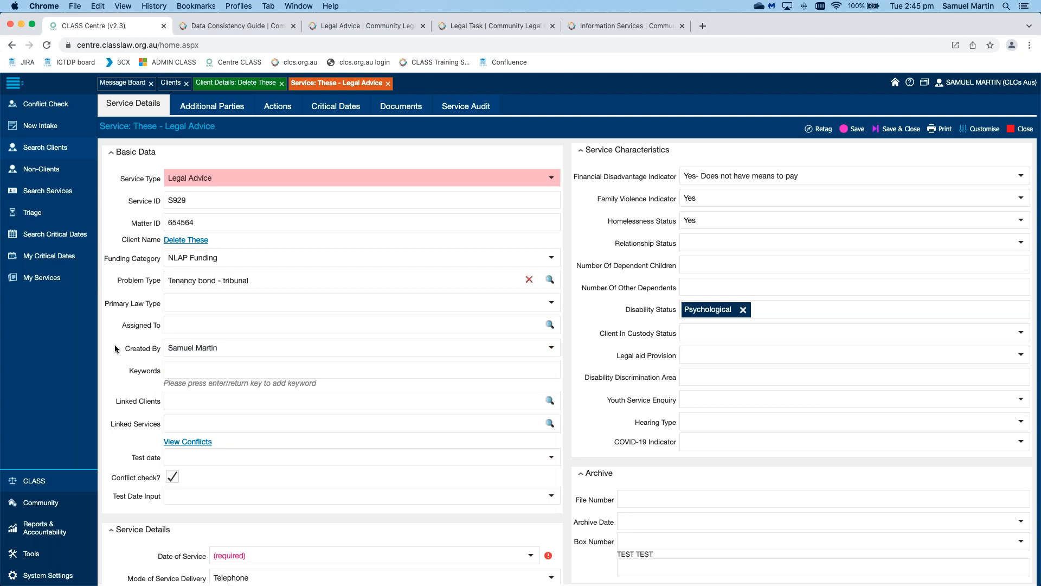
{"action": "scroll", "coordinate": [115, 344], "scroll_direction": "down", "scroll_amount": 5}
{"action": "left_click", "coordinate": [530, 286]}
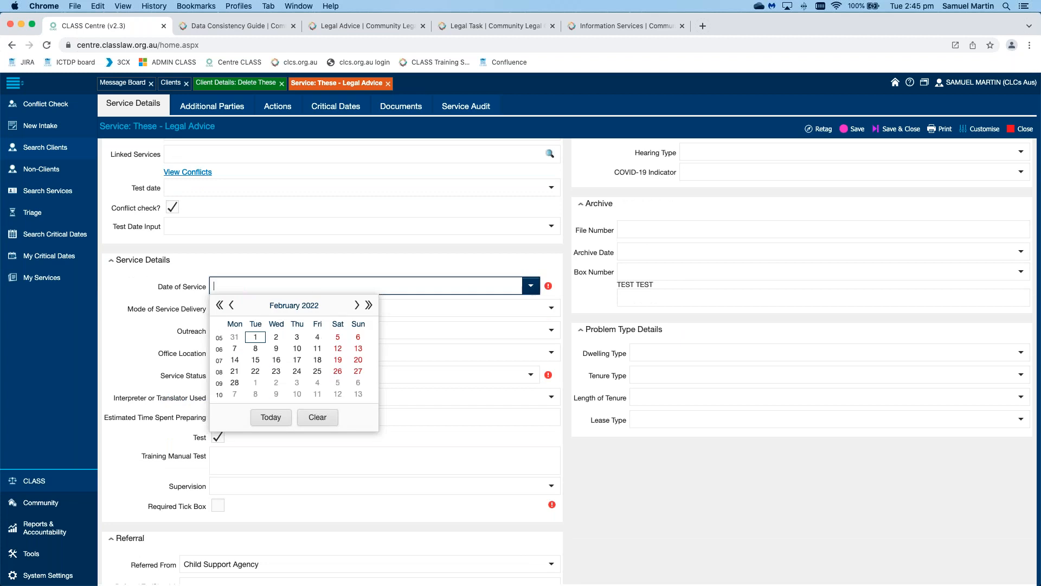
Step: Set Date of Service to today (01/02/2022), Service Status to OPEN, and tick the Required Tick Box
{"action": "left_click", "coordinate": [270, 417]}
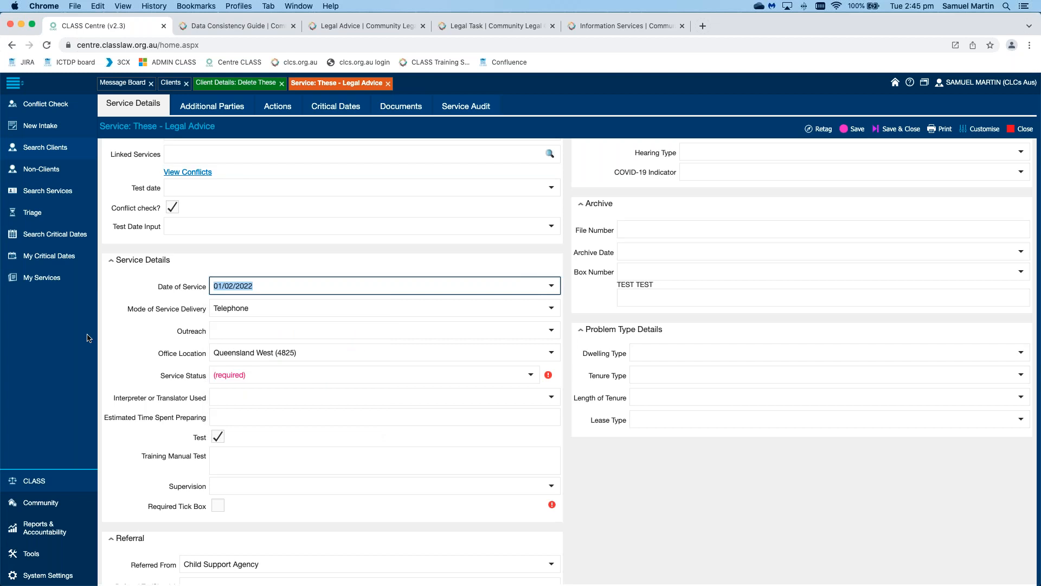
{"action": "left_click", "coordinate": [129, 333]}
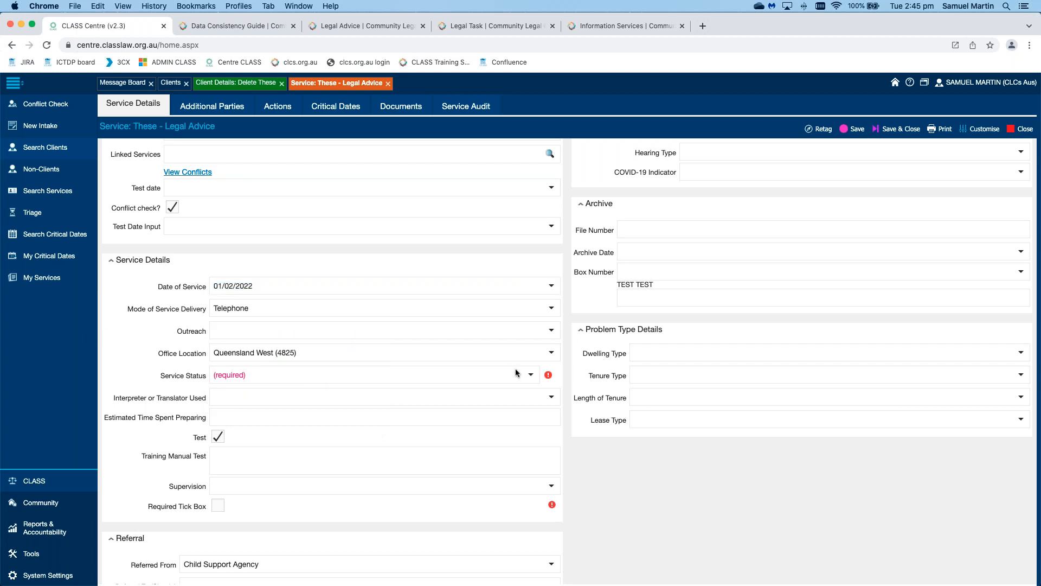
{"action": "left_click", "coordinate": [531, 378]}
{"action": "key", "text": "Down"}
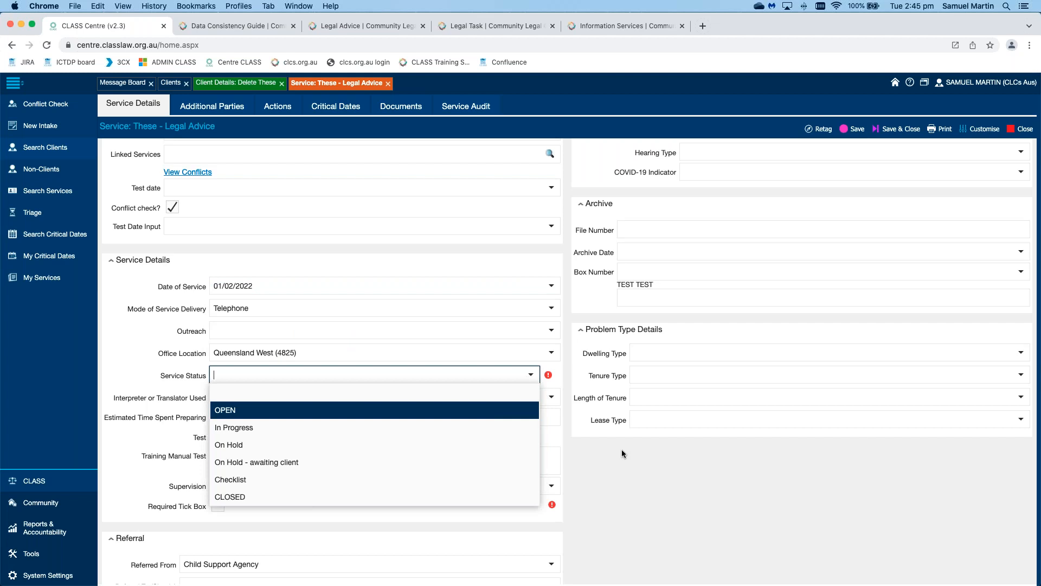
{"action": "key", "text": "Return"}
{"action": "left_click", "coordinate": [225, 522]}
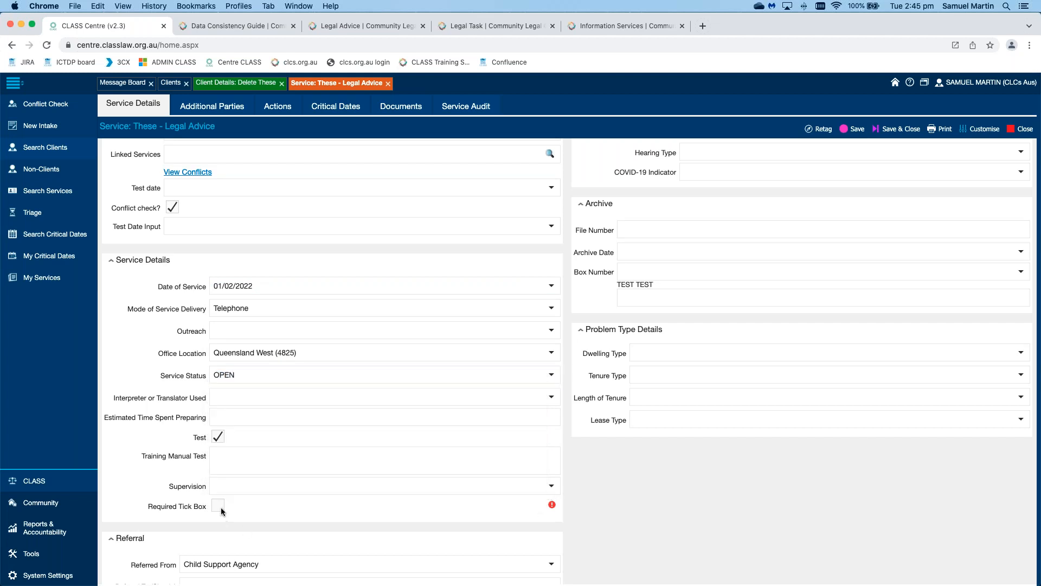
{"action": "key", "text": "space"}
Step: Scroll through the completed S929 service form to review its details
{"action": "scroll", "coordinate": [609, 512], "scroll_direction": "up", "scroll_amount": 10}
{"action": "scroll", "coordinate": [609, 511], "scroll_direction": "down", "scroll_amount": 20}
{"action": "scroll", "coordinate": [610, 512], "scroll_direction": "down", "scroll_amount": 5}
{"action": "scroll", "coordinate": [609, 512], "scroll_direction": "up", "scroll_amount": 20}
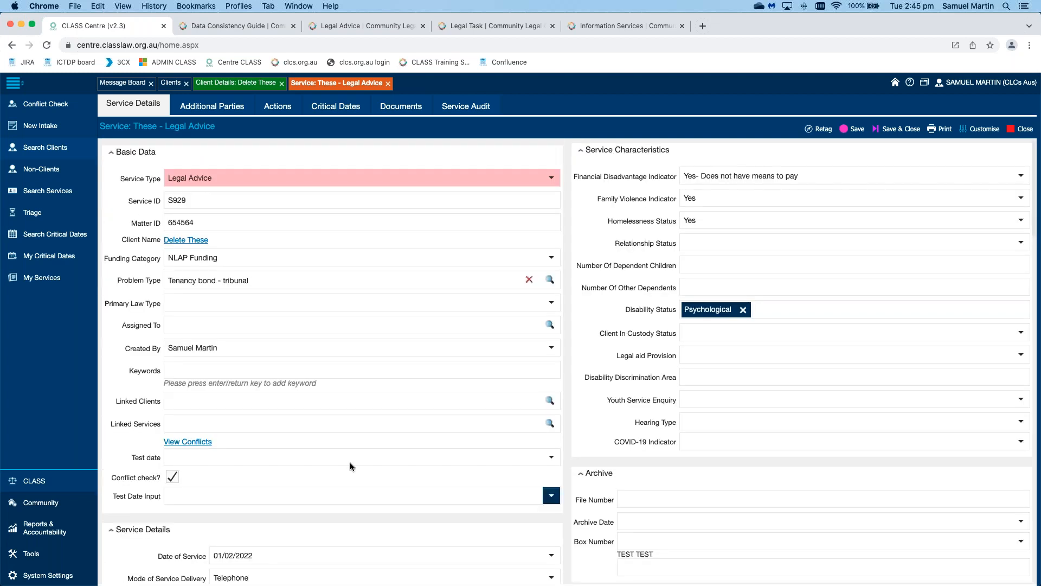
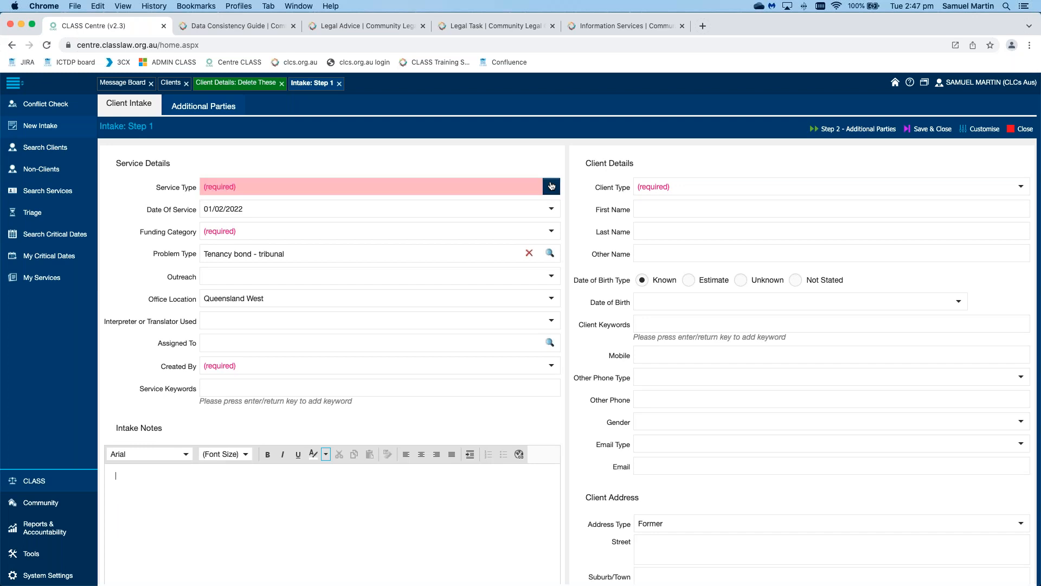
Step: Set the intake's Service Type to Triage
{"action": "left_click", "coordinate": [551, 185]}
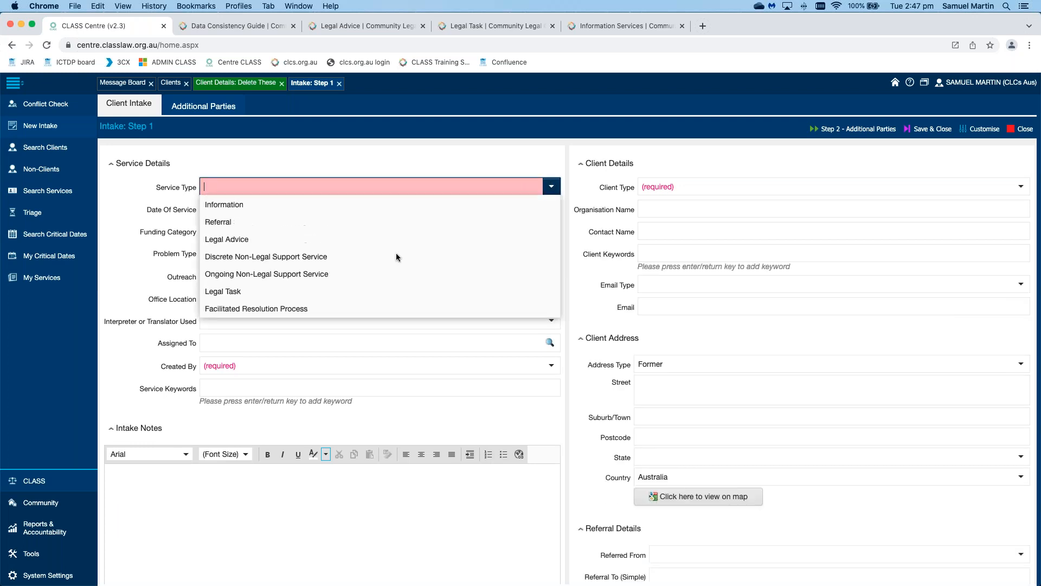
{"action": "scroll", "coordinate": [396, 253], "scroll_direction": "down", "scroll_amount": 3}
{"action": "scroll", "coordinate": [396, 254], "scroll_direction": "down", "scroll_amount": 2}
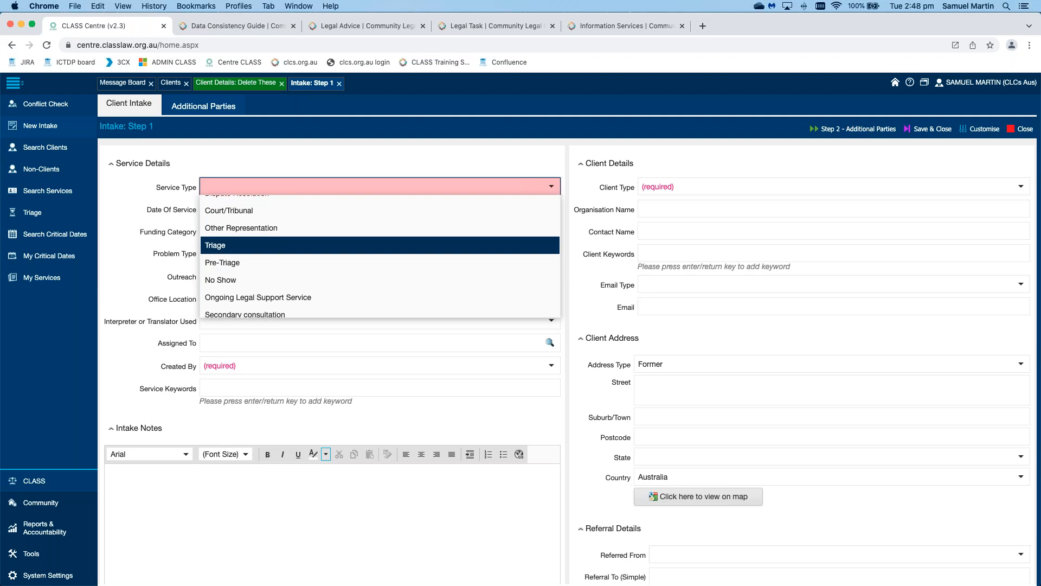
{"action": "left_click", "coordinate": [396, 245]}
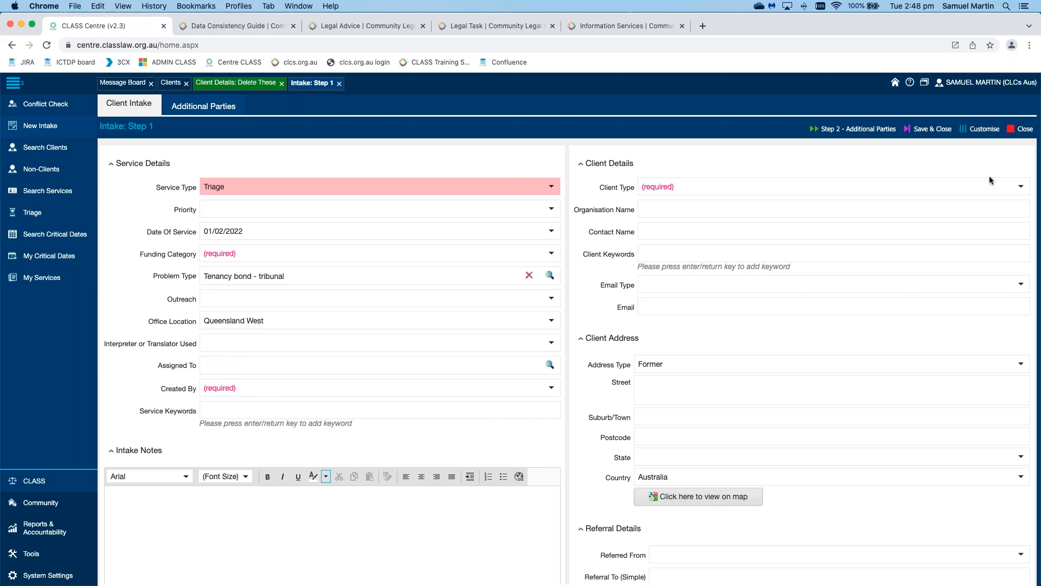
Step: Set Client Type to Individual and enter the client's first and last name
{"action": "left_click", "coordinate": [1029, 190]}
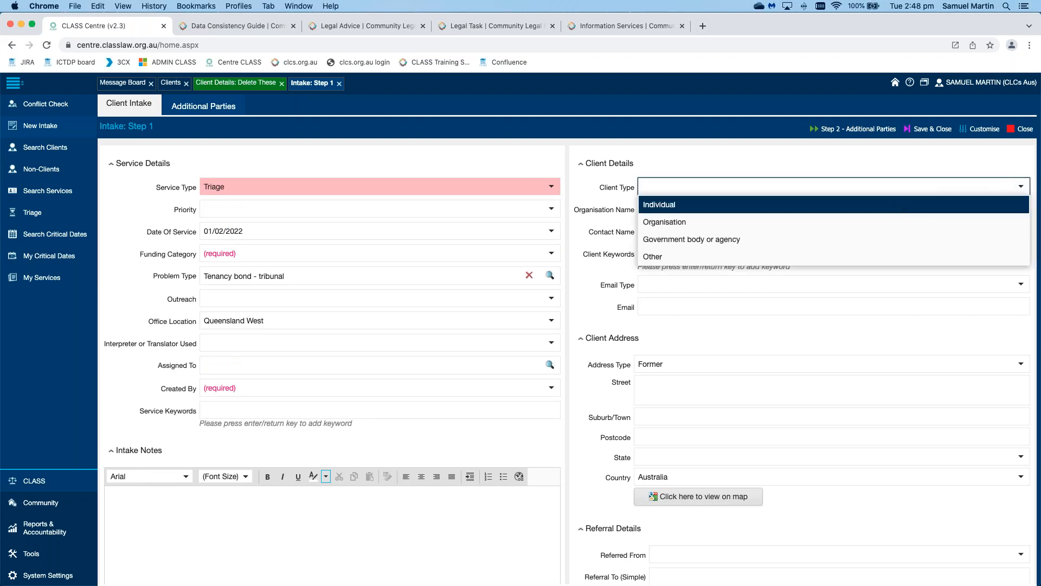
{"action": "left_click", "coordinate": [868, 208]}
{"action": "type", "text": "D"}
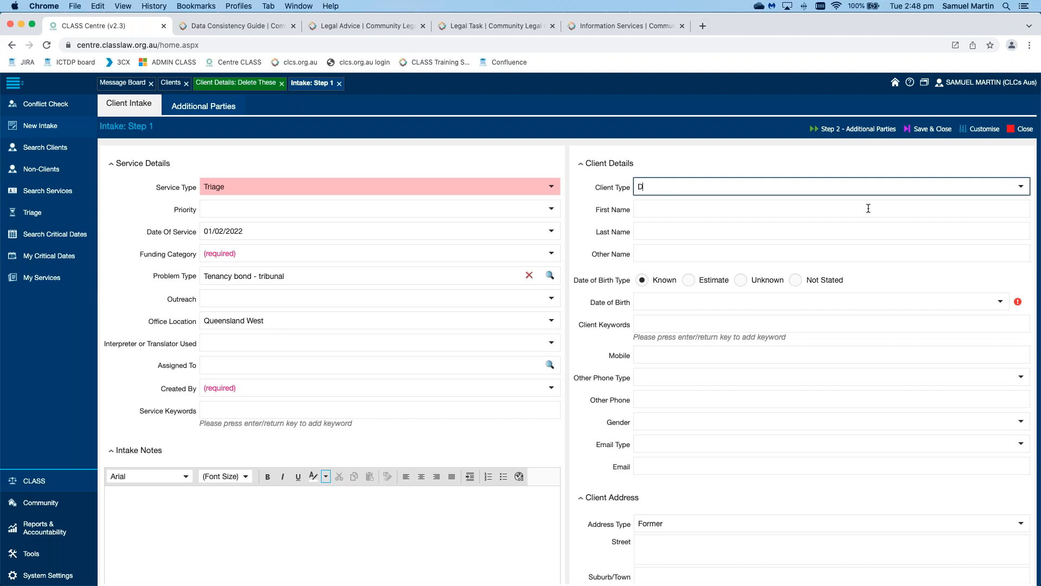
{"action": "type", "text": "elete"}
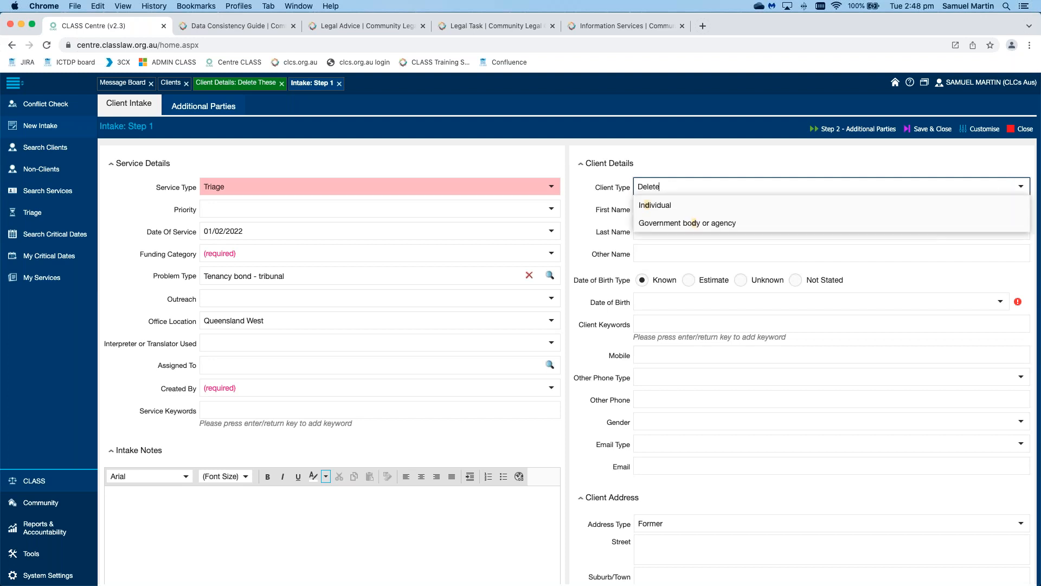
{"action": "key", "text": "Down"}
{"action": "key", "text": "Tab"}
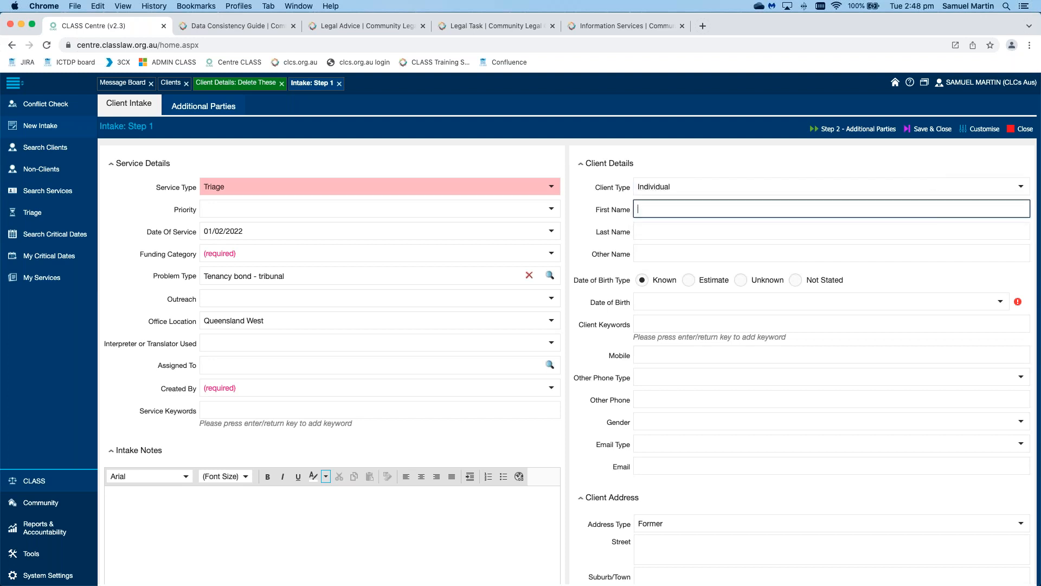
{"action": "type", "text": "Delete"}
{"action": "key", "text": "Tab"}
{"action": "type", "text": "This"}
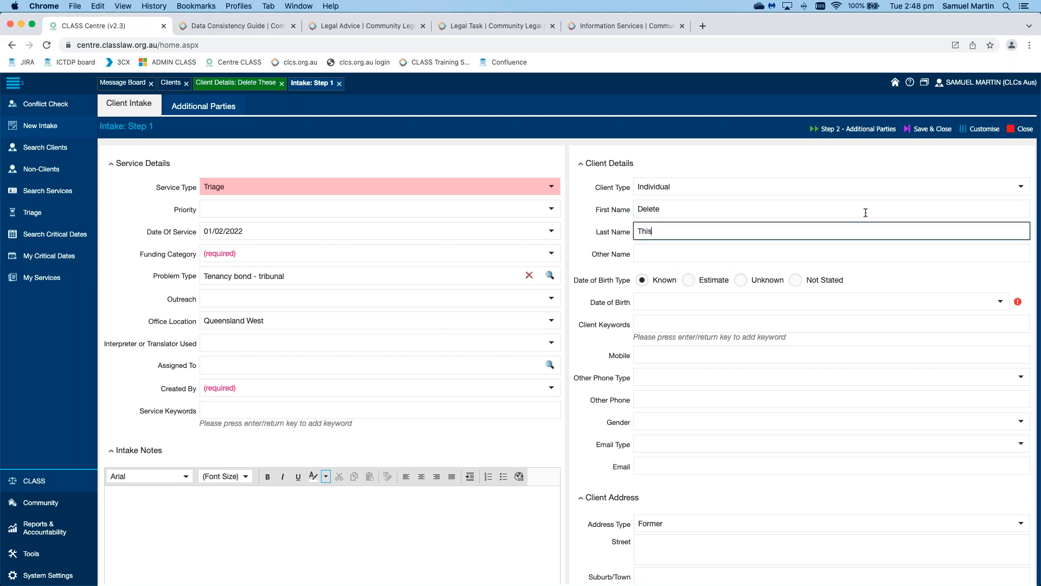
Step: Mark date of birth Not Stated, choose NLAP Funding, and set Created By to the matching staff member
{"action": "left_click", "coordinate": [795, 279]}
{"action": "left_click", "coordinate": [551, 253]}
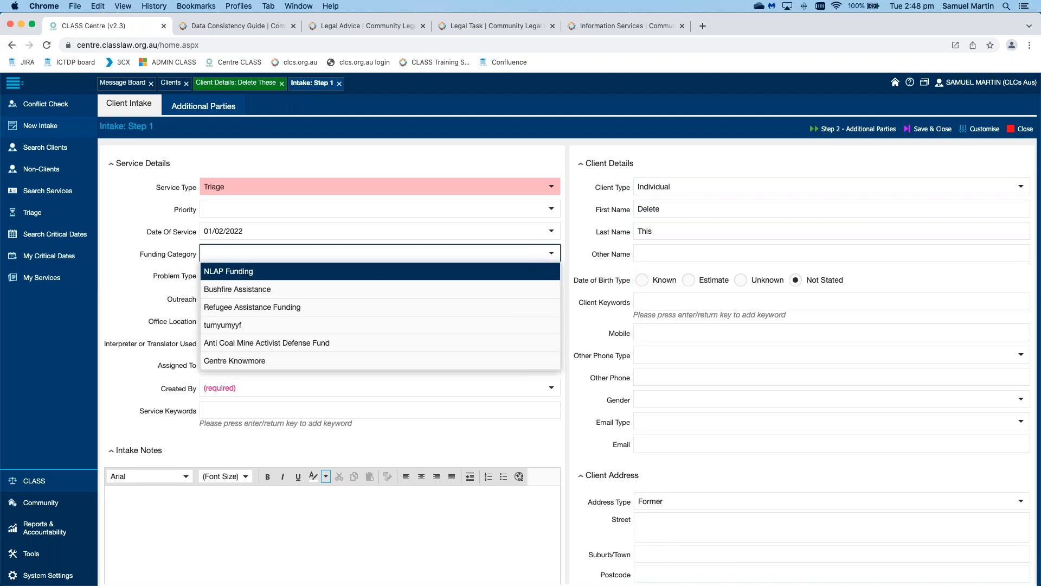
{"action": "left_click", "coordinate": [531, 267]}
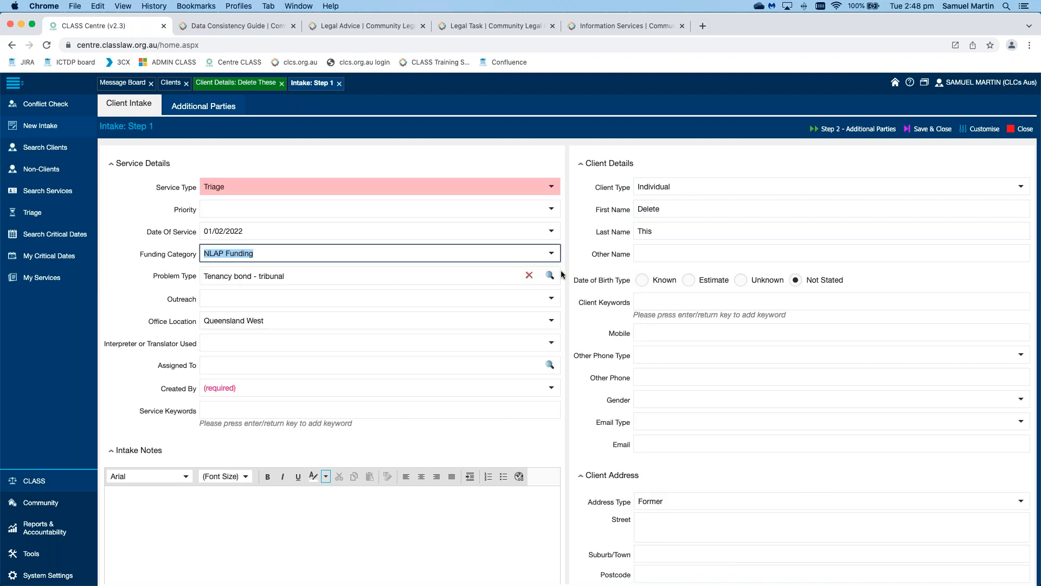
{"action": "left_click", "coordinate": [508, 393]}
{"action": "type", "text": "s"}
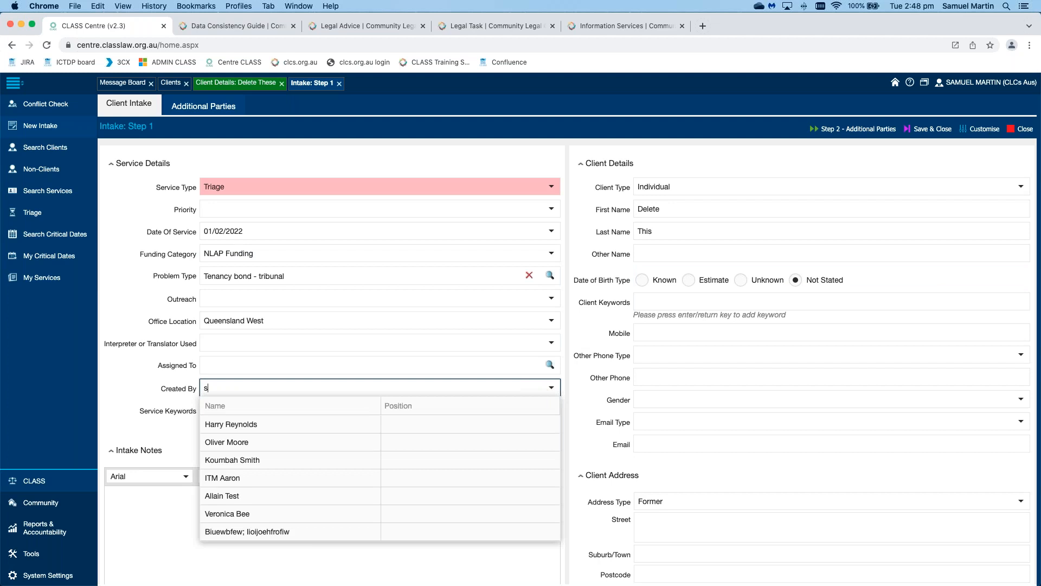
{"action": "type", "text": "amuel"}
{"action": "left_click", "coordinate": [425, 427]}
Step: Clear the stray text selection and save and close the new intake
{"action": "double_click", "coordinate": [578, 387]}
{"action": "scroll", "coordinate": [578, 387], "scroll_direction": "down", "scroll_amount": 4}
{"action": "scroll", "coordinate": [578, 386], "scroll_direction": "up", "scroll_amount": 4}
{"action": "left_click", "coordinate": [578, 386]}
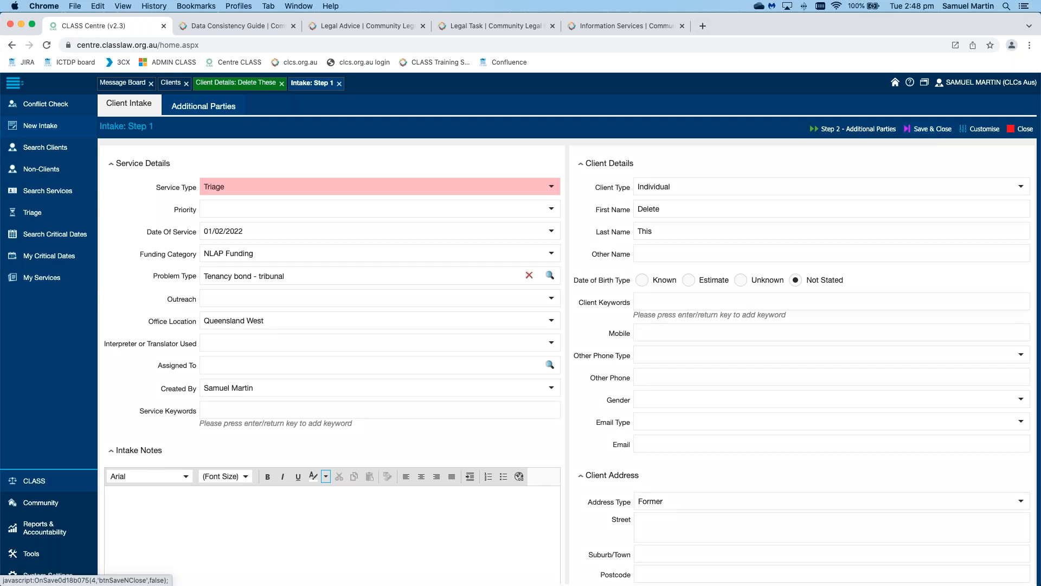
{"action": "left_click", "coordinate": [930, 132]}
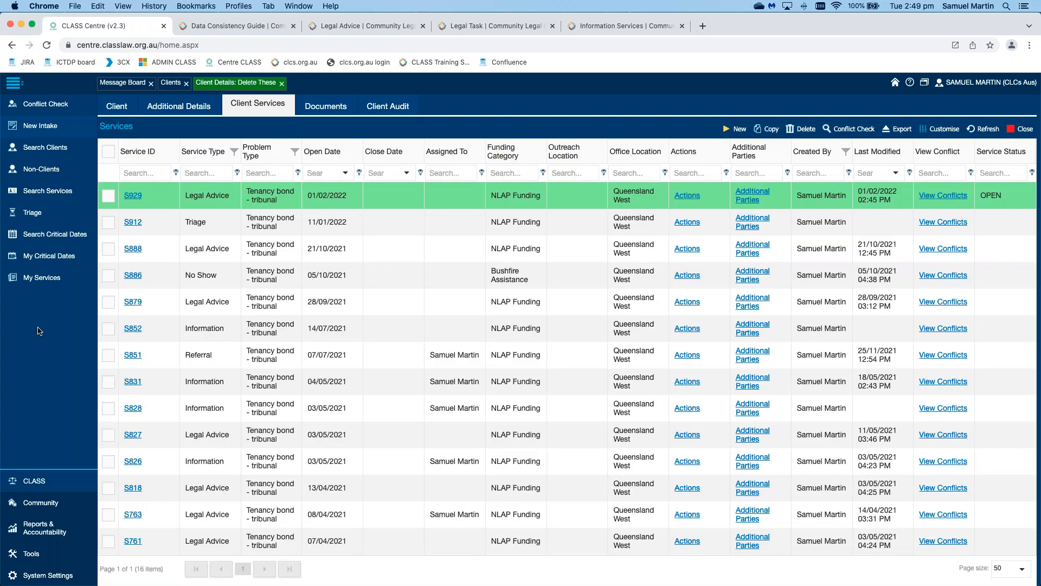
Step: Close the Client Details tab and go to the Triage Services list
{"action": "left_click", "coordinate": [282, 84]}
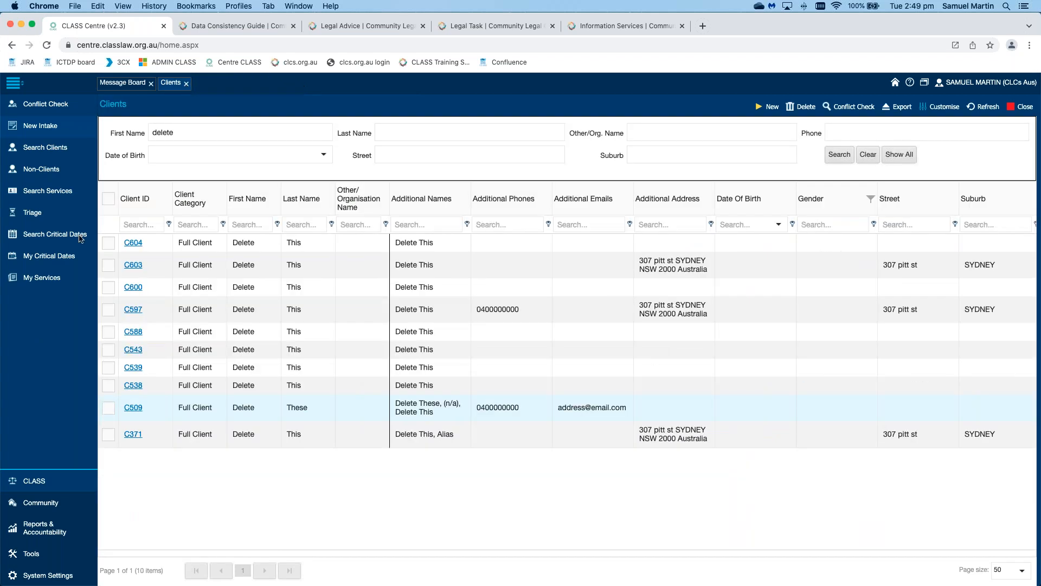
{"action": "left_click", "coordinate": [46, 216]}
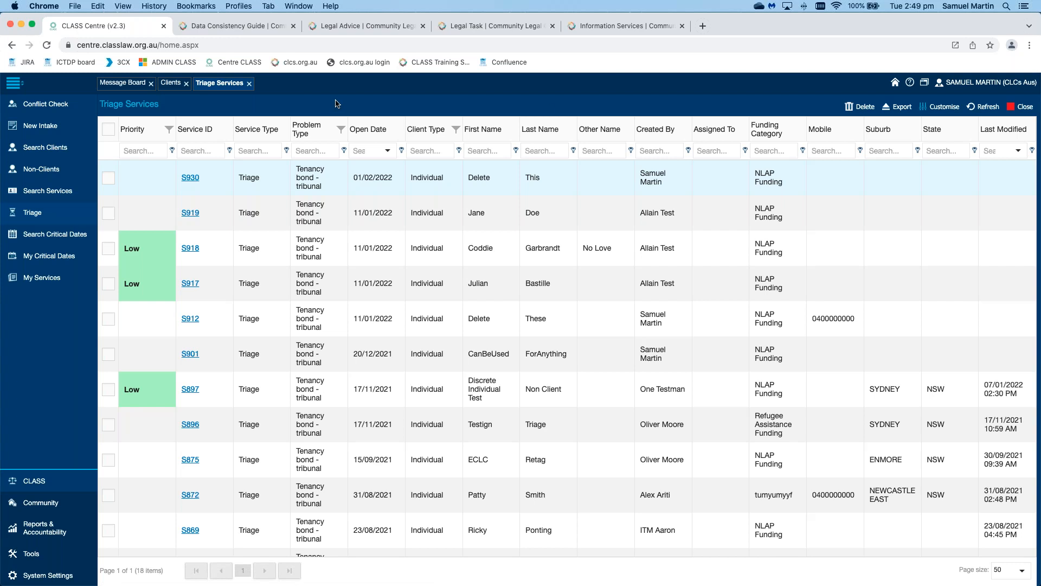
Step: Filter triage services by Assigned To, trying three different staff names in turn
{"action": "left_click", "coordinate": [720, 150]}
{"action": "type", "text": "samuel"}
{"action": "key", "text": "Return"}
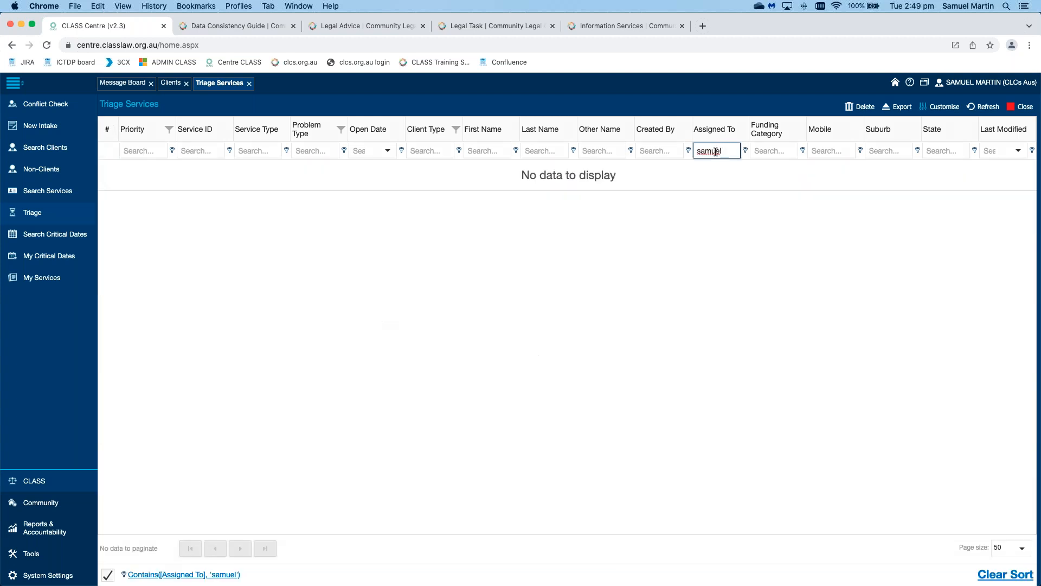
{"action": "double_click", "coordinate": [715, 151]}
{"action": "type", "text": "russell"}
{"action": "key", "text": "Return"}
{"action": "key", "text": "BackSpace"}
{"action": "key", "text": "BackSpace"}
{"action": "key", "text": "BackSpace"}
{"action": "key", "text": "BackSpace"}
{"action": "key", "text": "BackSpace"}
{"action": "key", "text": "BackSpace"}
{"action": "type", "text": "oliver"}
{"action": "key", "text": "Return"}
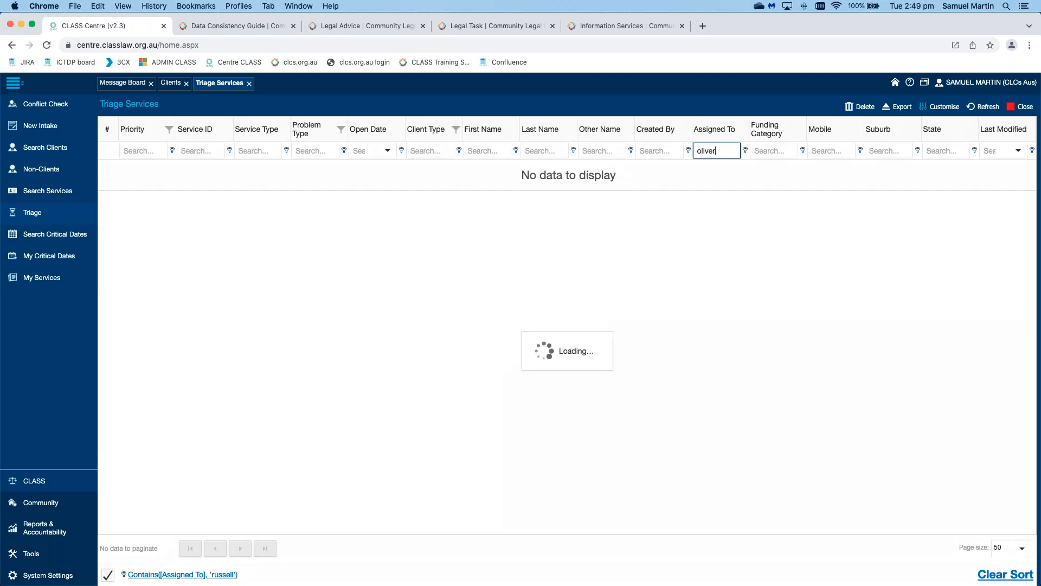
Step: Clear the Assigned To filter, then tick and open service S930
{"action": "key", "text": "super+a"}
{"action": "key", "text": "BackSpace"}
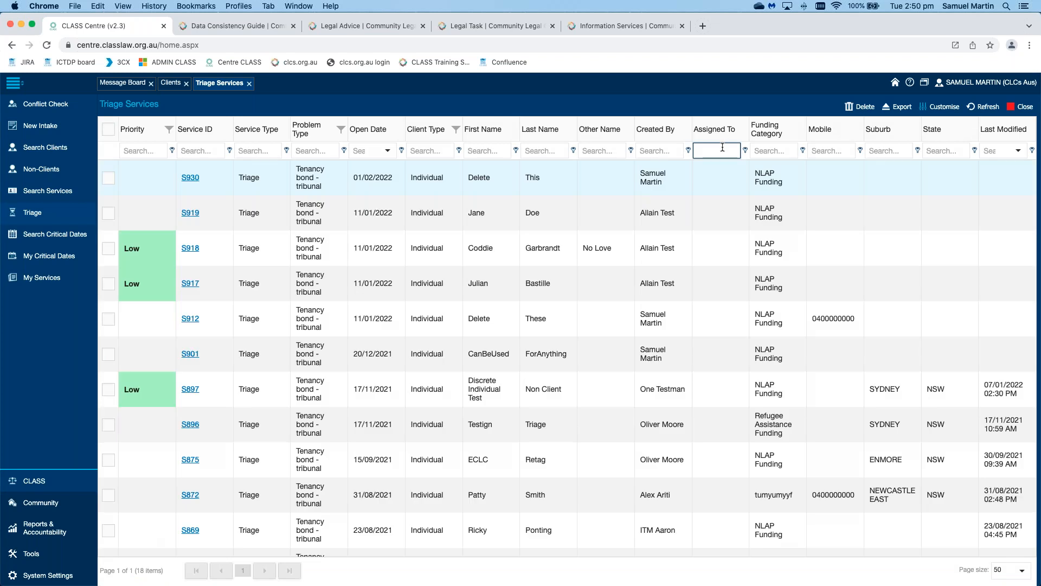
{"action": "scroll", "coordinate": [721, 239], "scroll_direction": "down", "scroll_amount": 8}
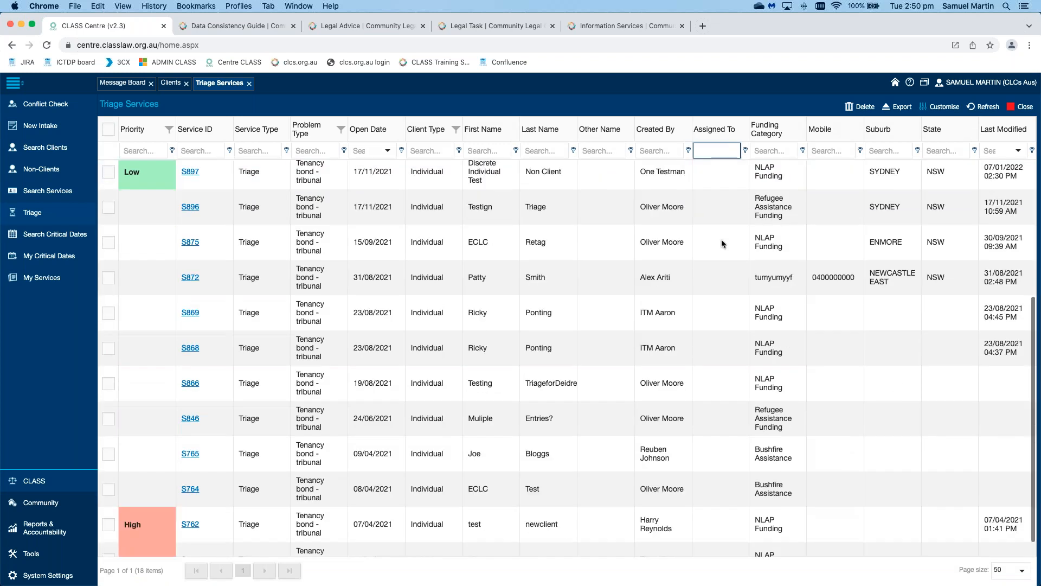
{"action": "scroll", "coordinate": [721, 239], "scroll_direction": "up", "scroll_amount": 8}
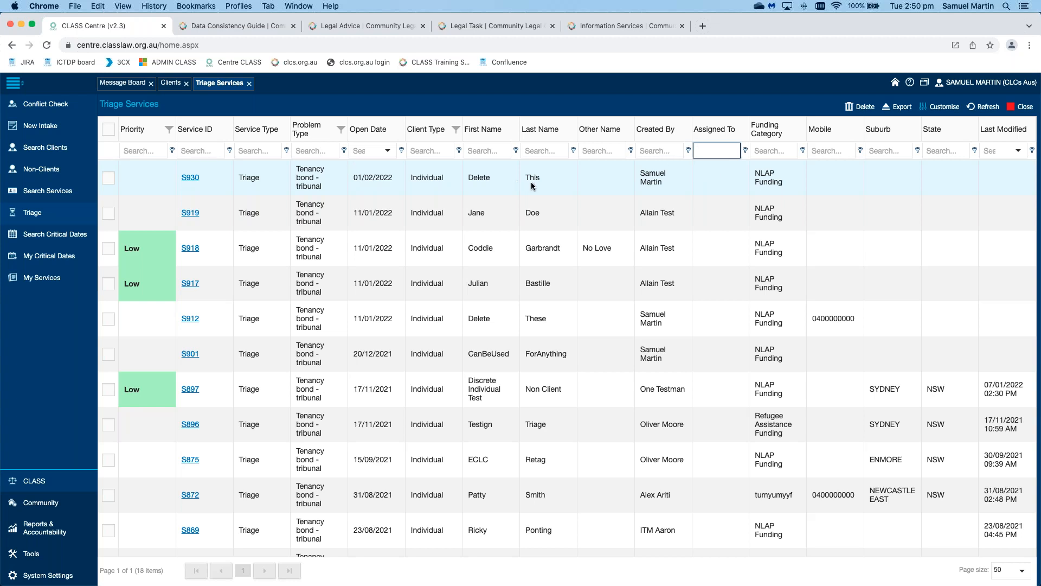
{"action": "left_click", "coordinate": [527, 104]}
{"action": "left_click", "coordinate": [392, 178]}
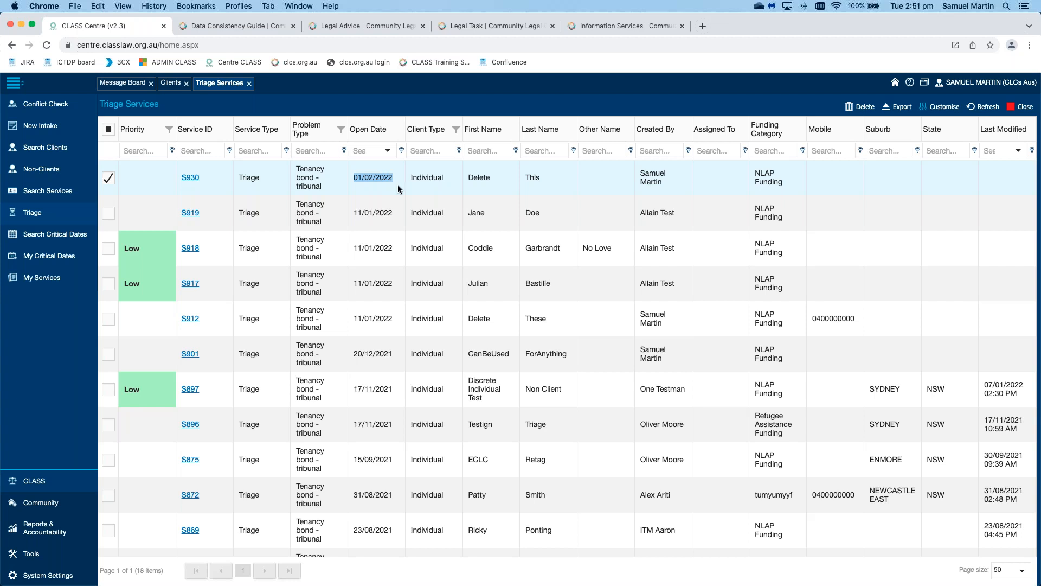
{"action": "left_click", "coordinate": [191, 178]}
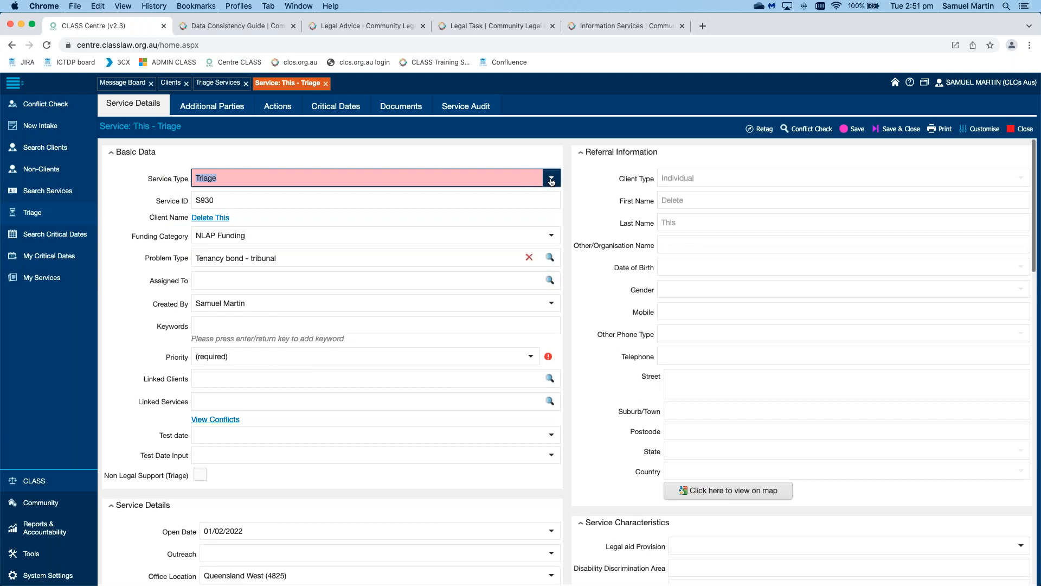
Step: Change the service type from Triage to Legal Advice
{"action": "left_click", "coordinate": [551, 181]}
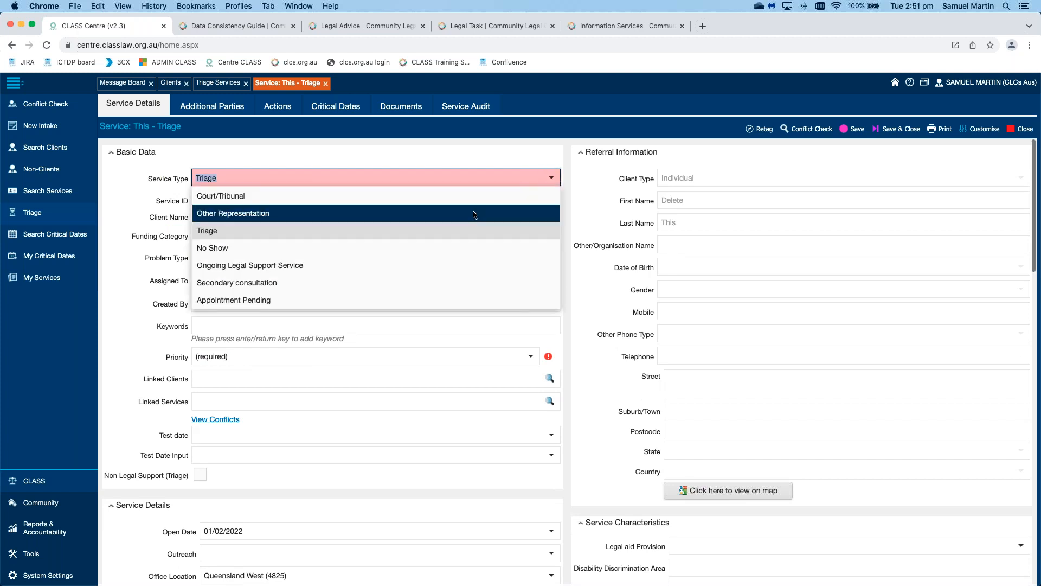
{"action": "scroll", "coordinate": [473, 211], "scroll_direction": "up", "scroll_amount": 5}
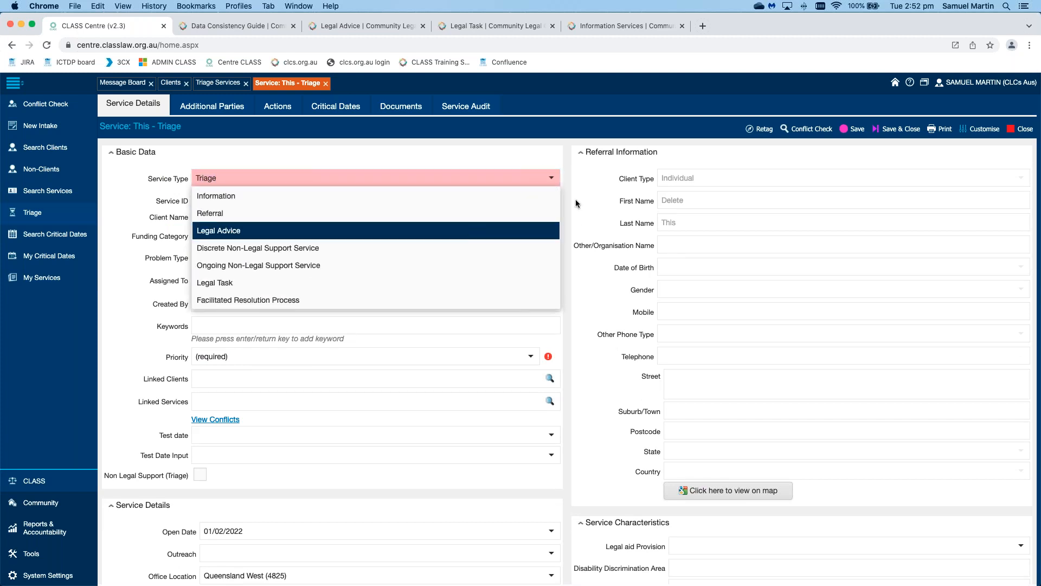
{"action": "left_click", "coordinate": [469, 237]}
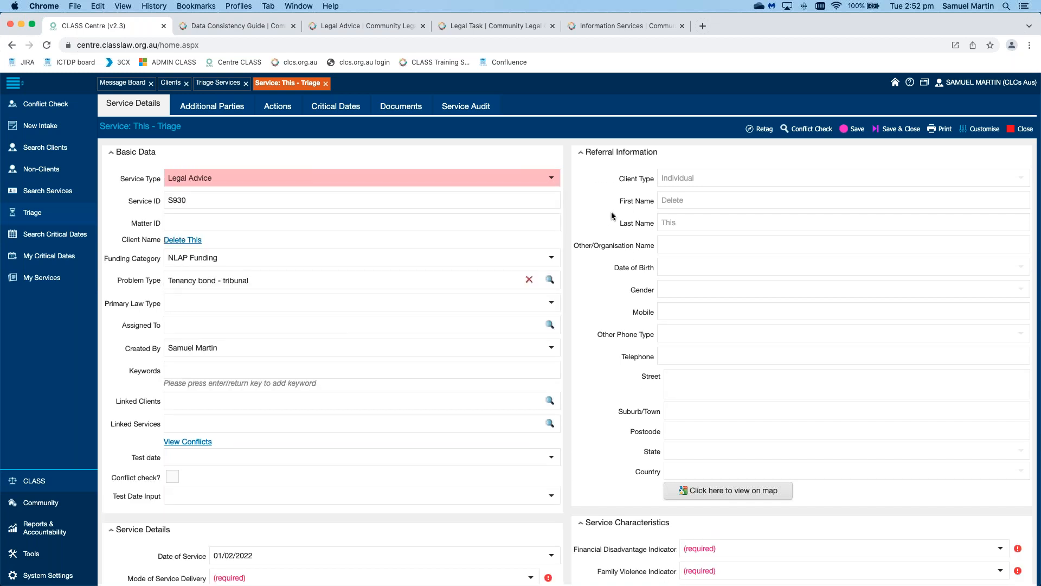
{"action": "scroll", "coordinate": [924, 176], "scroll_direction": "down", "scroll_amount": 10}
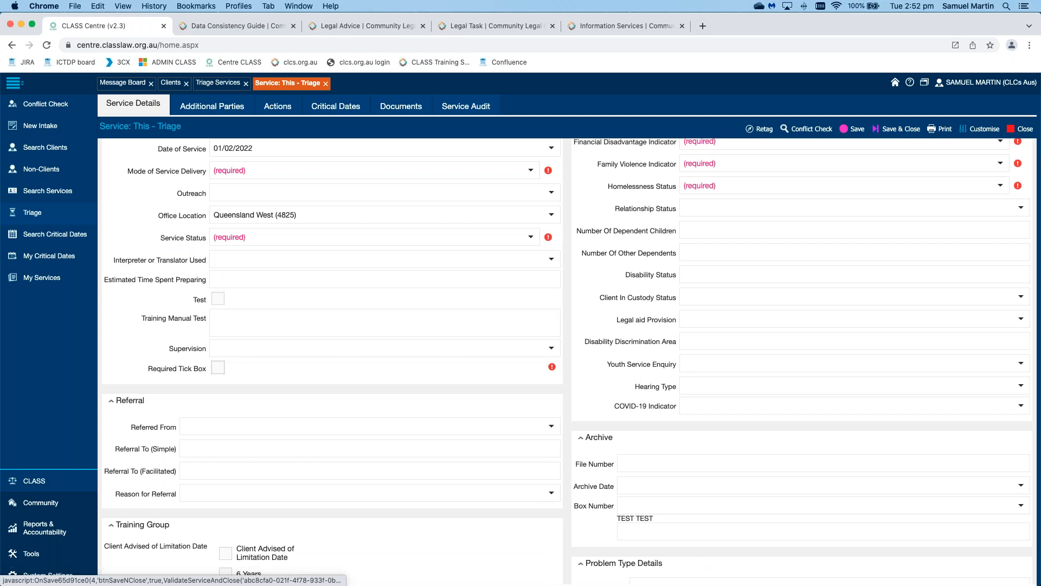
{"action": "scroll", "coordinate": [1002, 216], "scroll_direction": "up", "scroll_amount": 2}
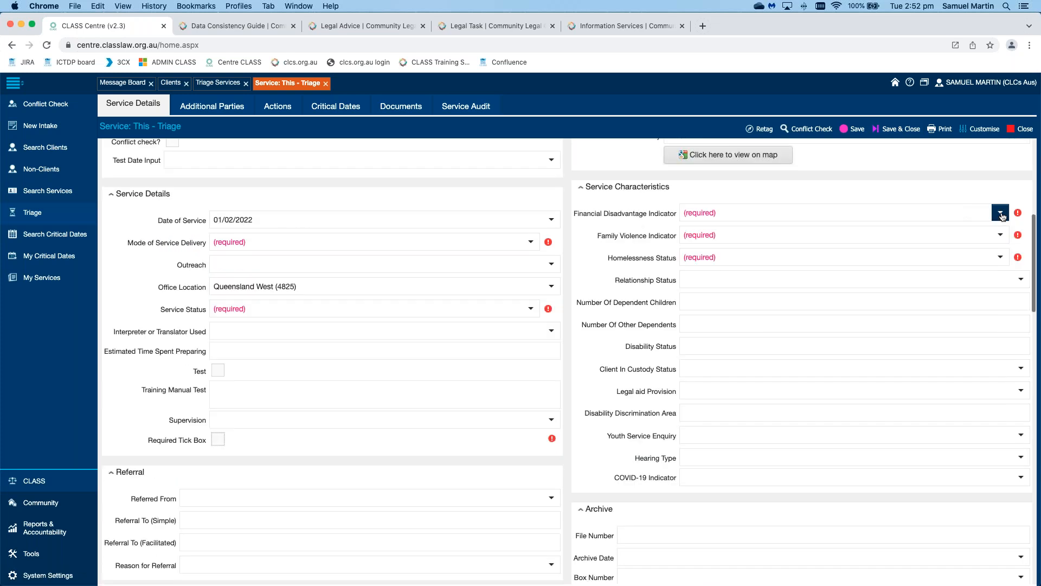
Step: Set Financial Disadvantage to No, Family Violence to Unknown, and Homelessness to At Risk of
{"action": "left_click", "coordinate": [1001, 213]}
{"action": "left_click", "coordinate": [931, 317]}
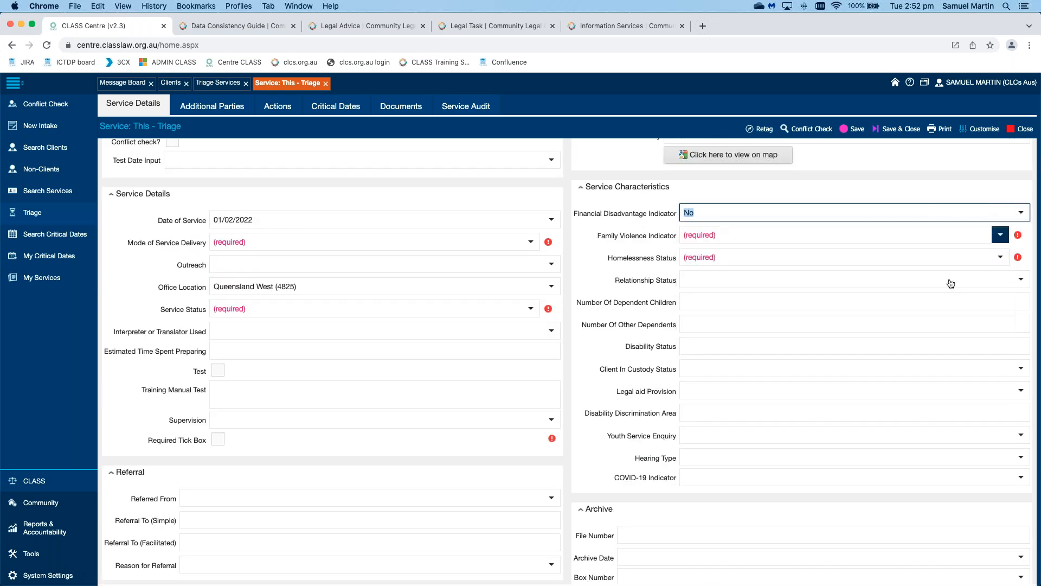
{"action": "key", "text": "Tab"}
{"action": "left_click", "coordinate": [930, 320]}
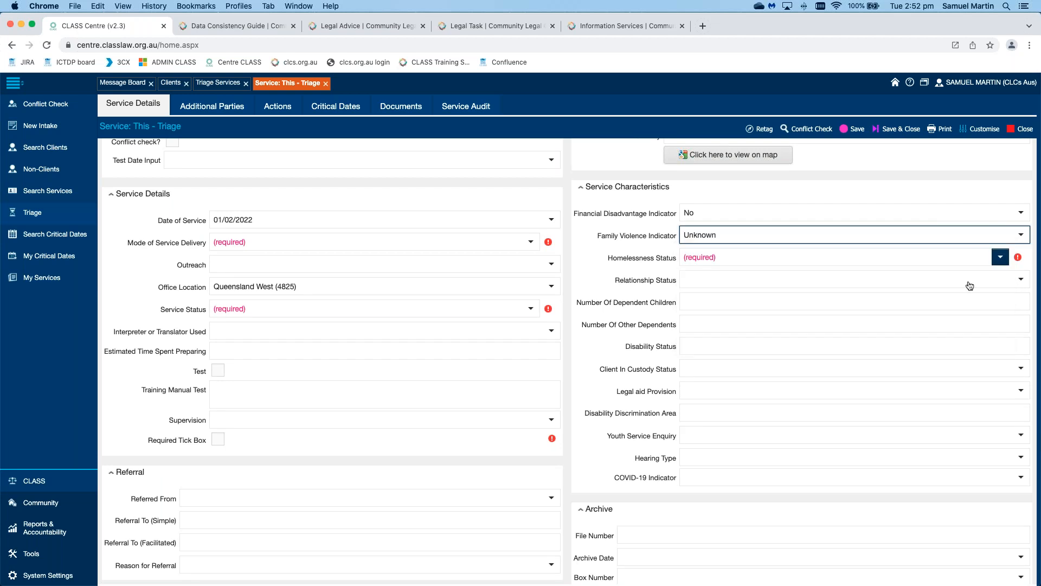
{"action": "left_click", "coordinate": [1000, 257]}
{"action": "left_click", "coordinate": [911, 325]}
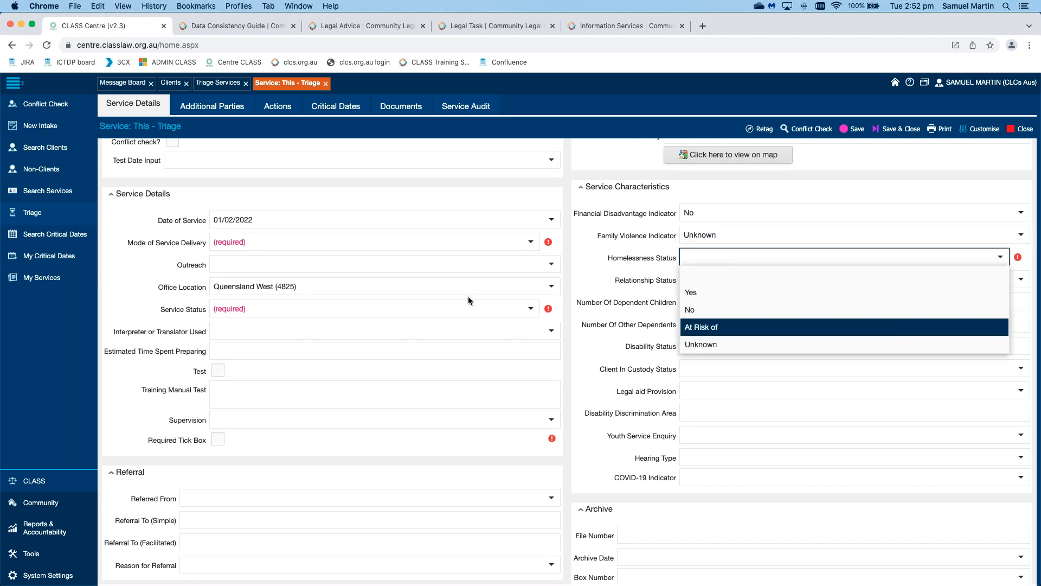
Step: Set Mode to Telephone, Status to OPEN, tick Required, save, and dismiss the conflict-check error
{"action": "left_click", "coordinate": [532, 242]}
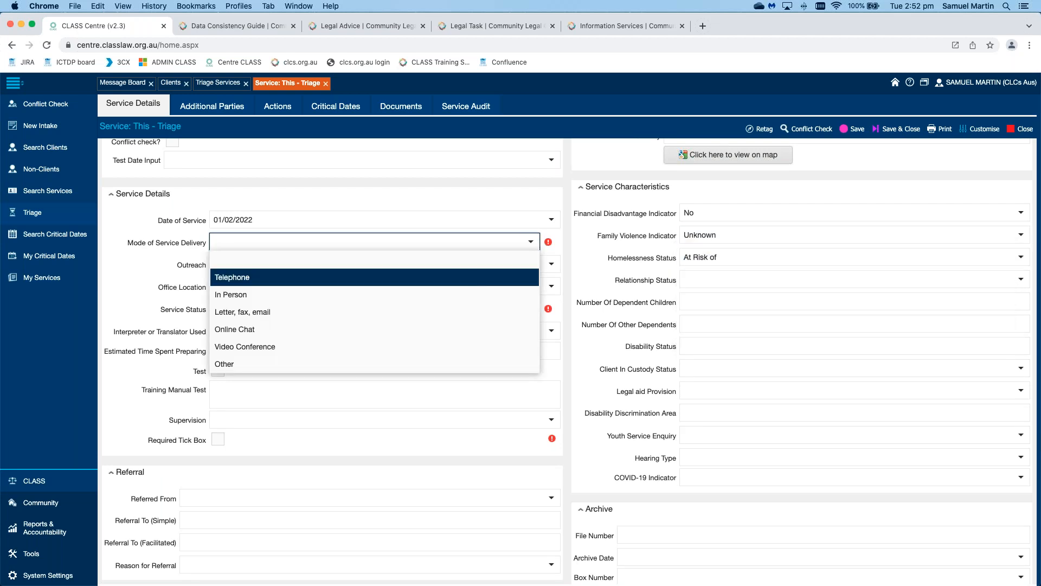
{"action": "left_click", "coordinate": [472, 278]}
{"action": "left_click", "coordinate": [531, 309]}
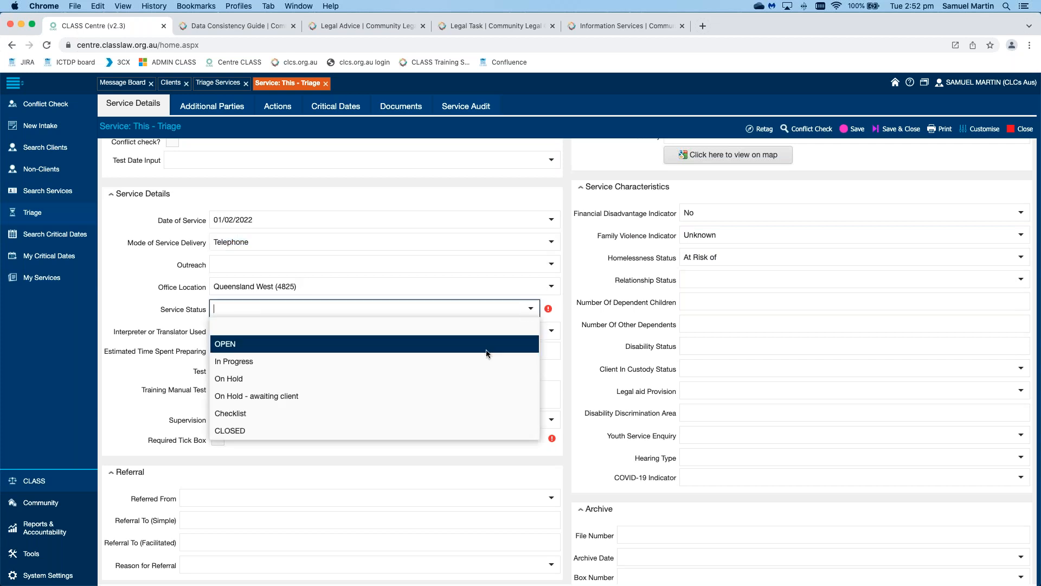
{"action": "left_click", "coordinate": [225, 343]}
{"action": "left_click", "coordinate": [217, 440]}
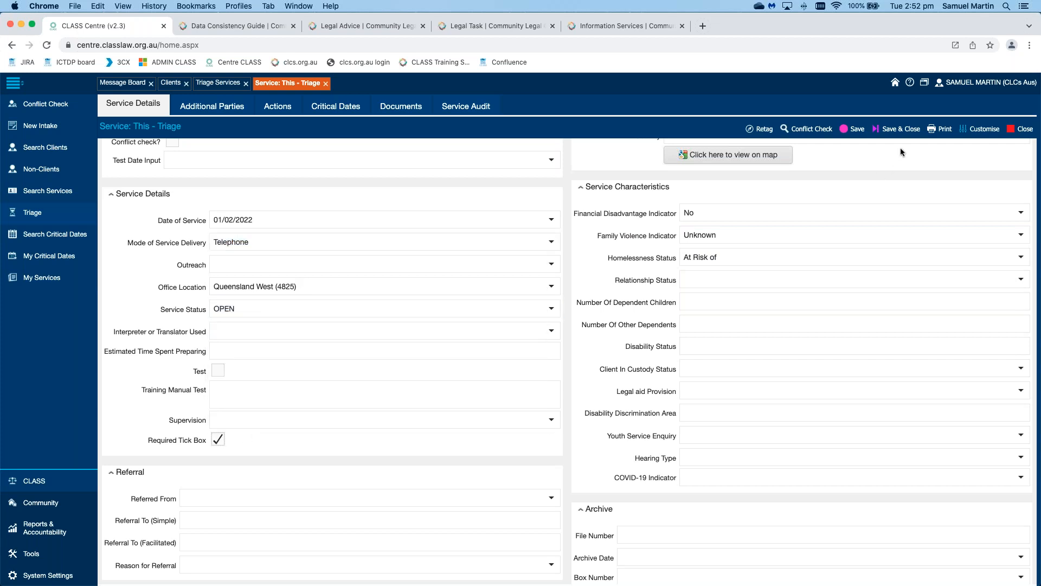
{"action": "left_click", "coordinate": [902, 130]}
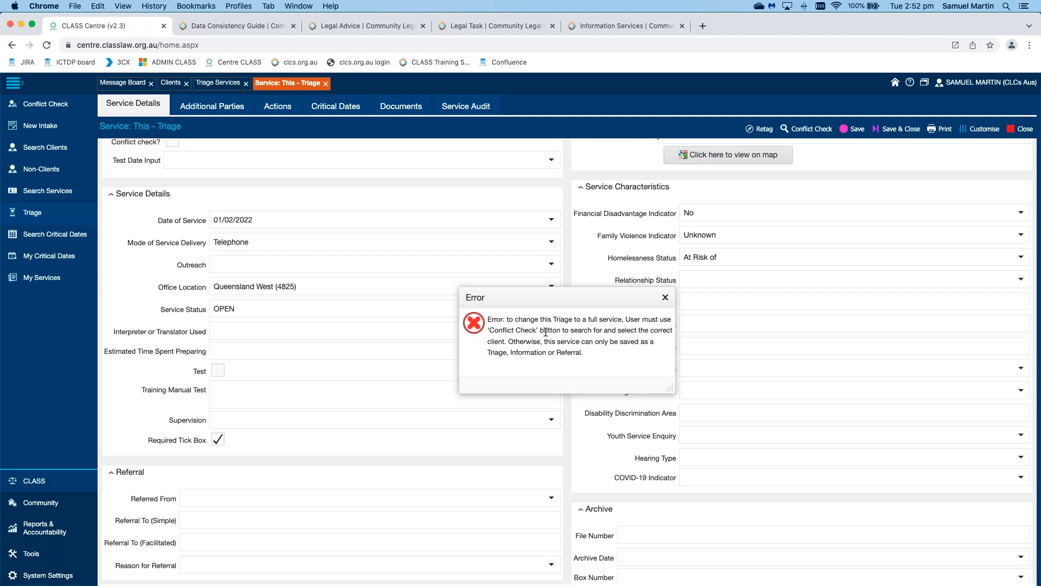
{"action": "left_click", "coordinate": [664, 298]}
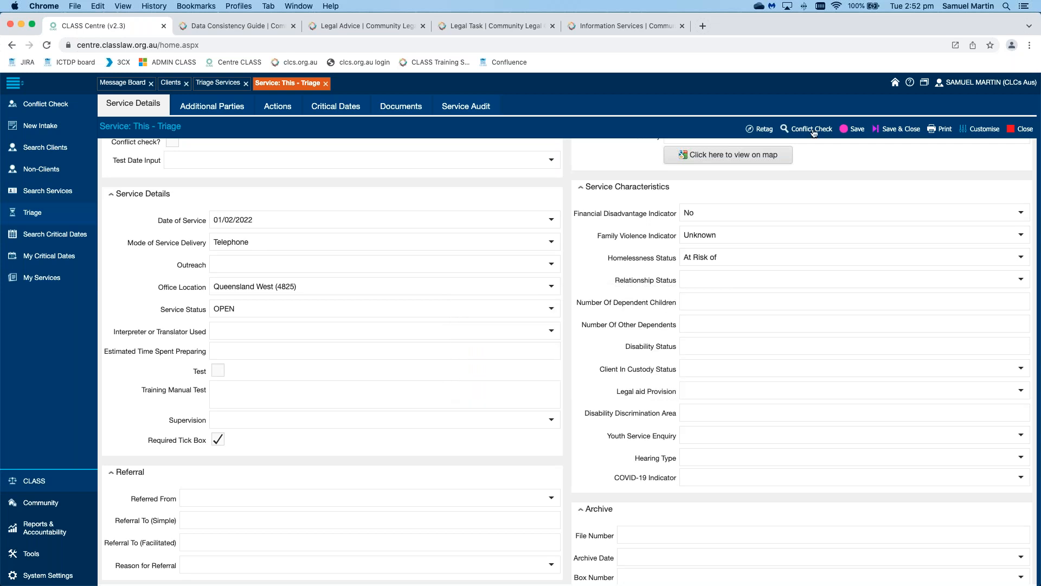
Step: Run a conflict-check search and link the matching Full Client record as the existing client
{"action": "left_click", "coordinate": [813, 133]}
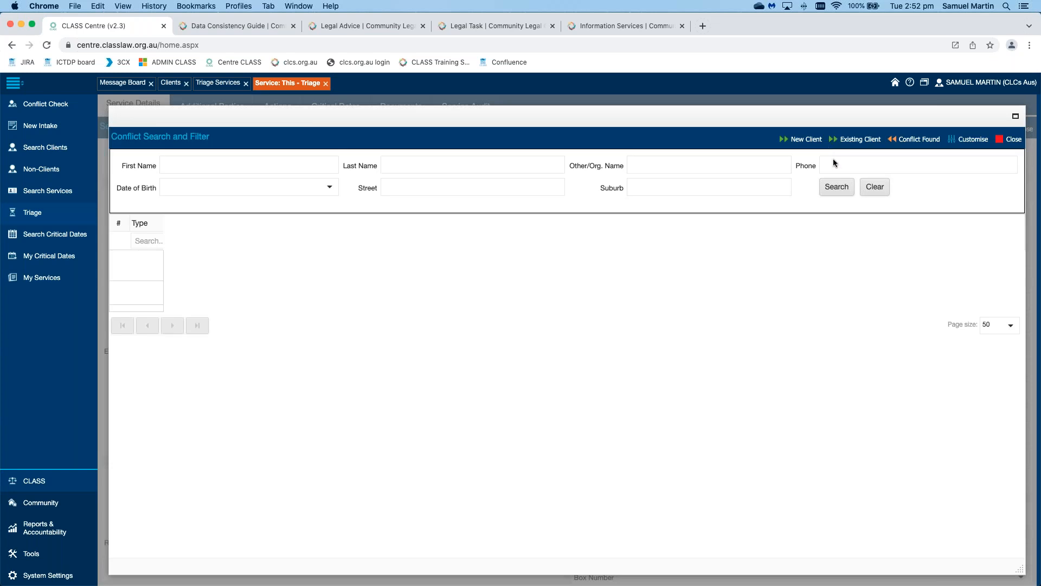
{"action": "left_click", "coordinate": [840, 187]}
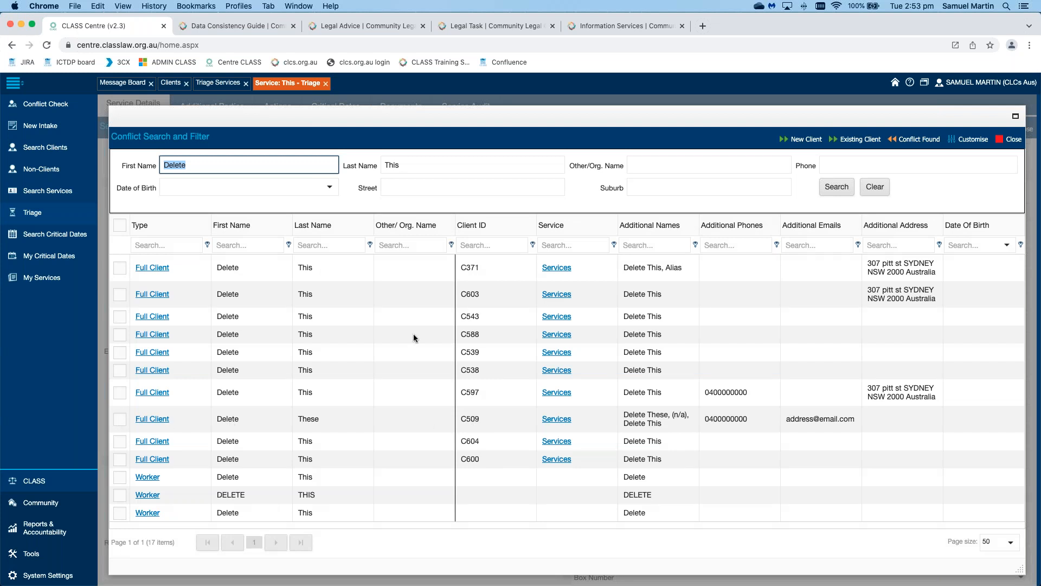
{"action": "left_click", "coordinate": [120, 392]}
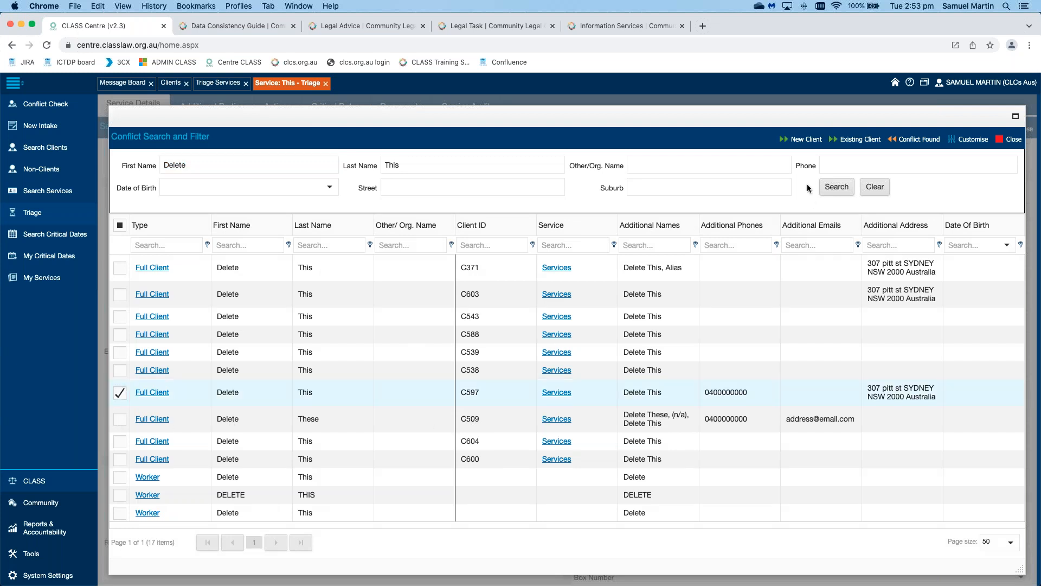
{"action": "left_click", "coordinate": [844, 142]}
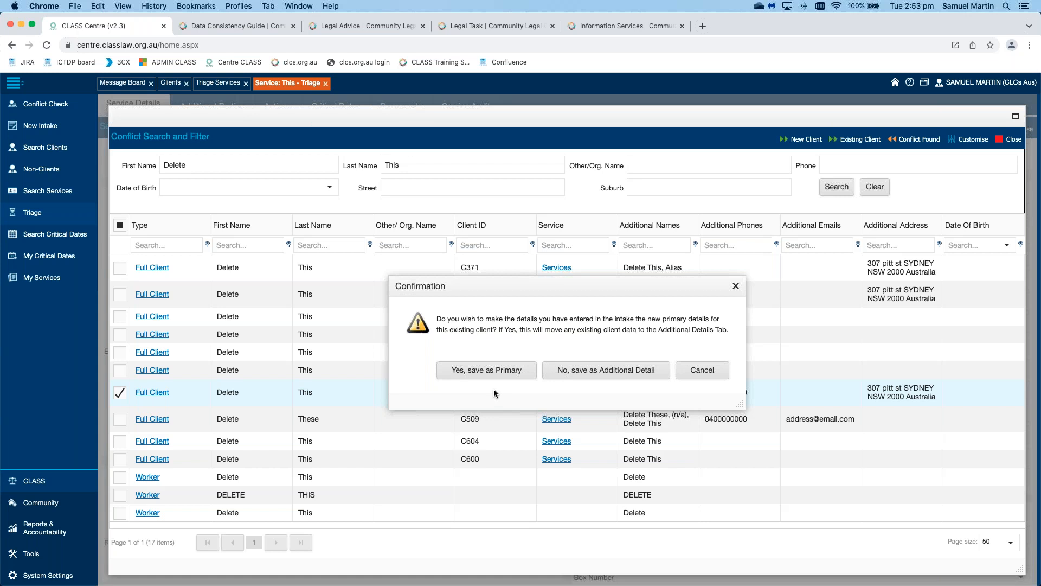
Step: Save the entered details as the client's primary details and dismiss the saved-successfully message
{"action": "left_click", "coordinate": [486, 376]}
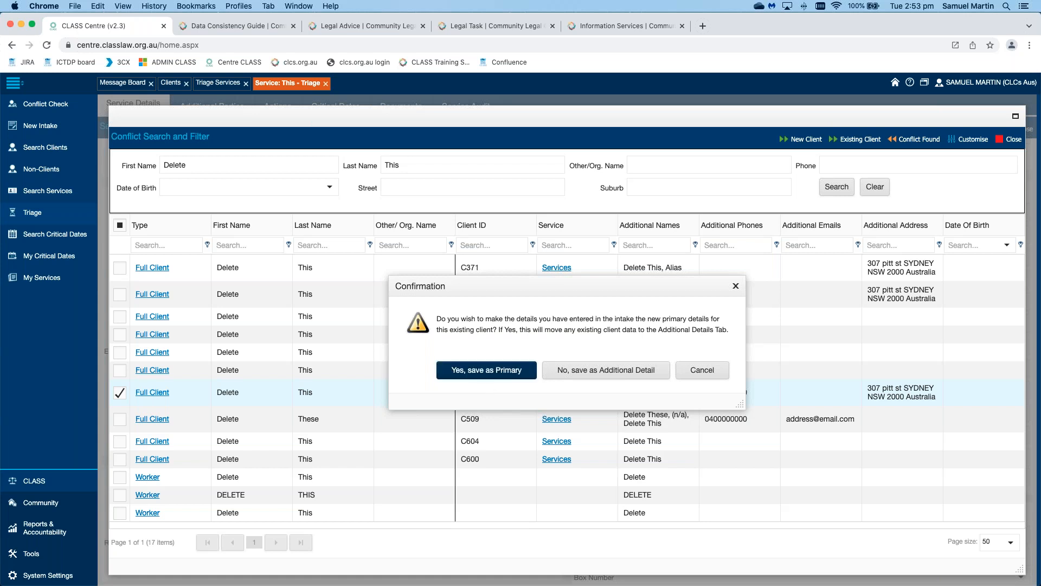
{"action": "key", "text": "Tab"}
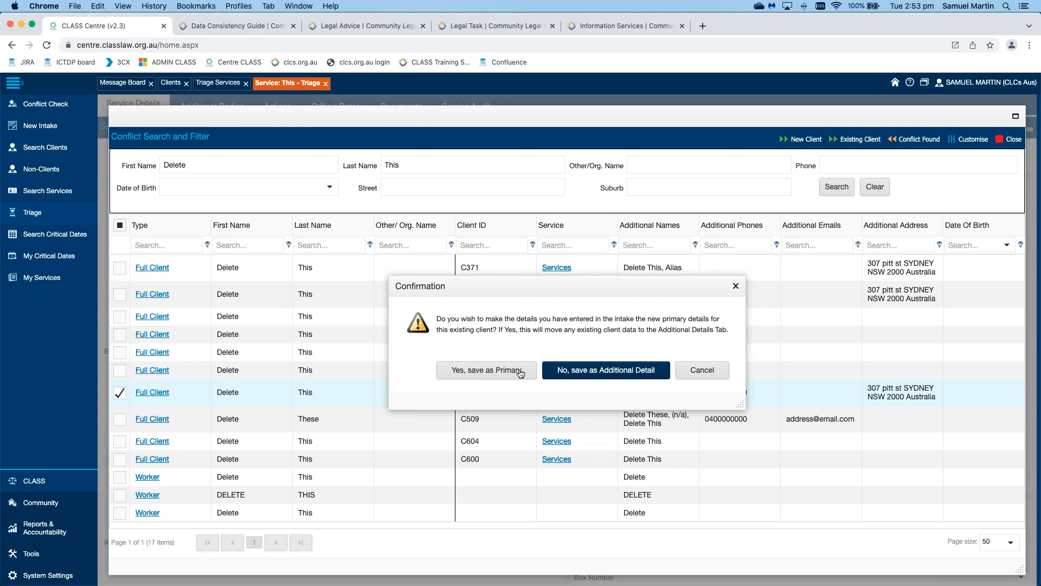
{"action": "left_click", "coordinate": [503, 372]}
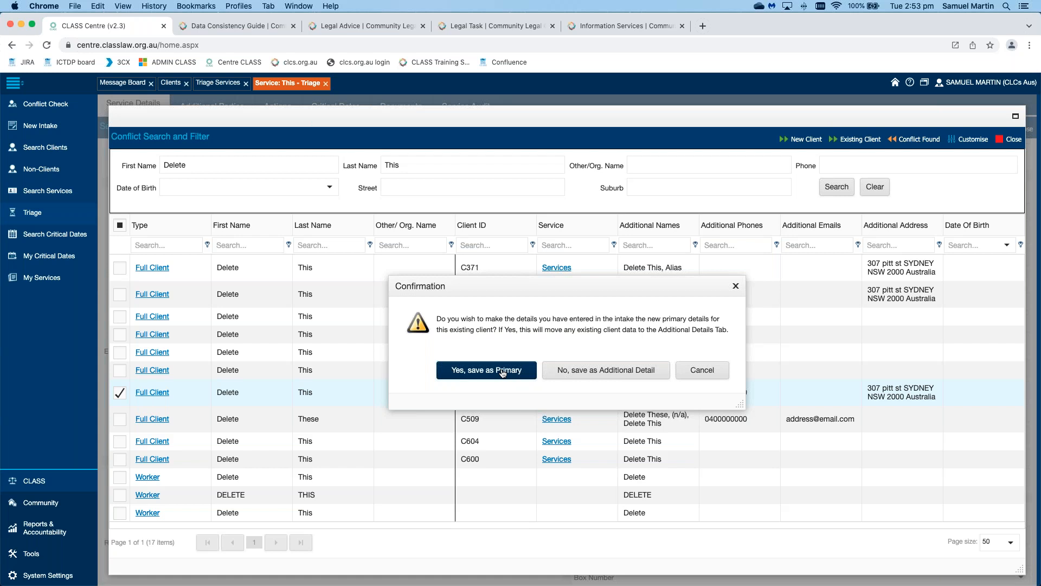
{"action": "left_click", "coordinate": [503, 371]}
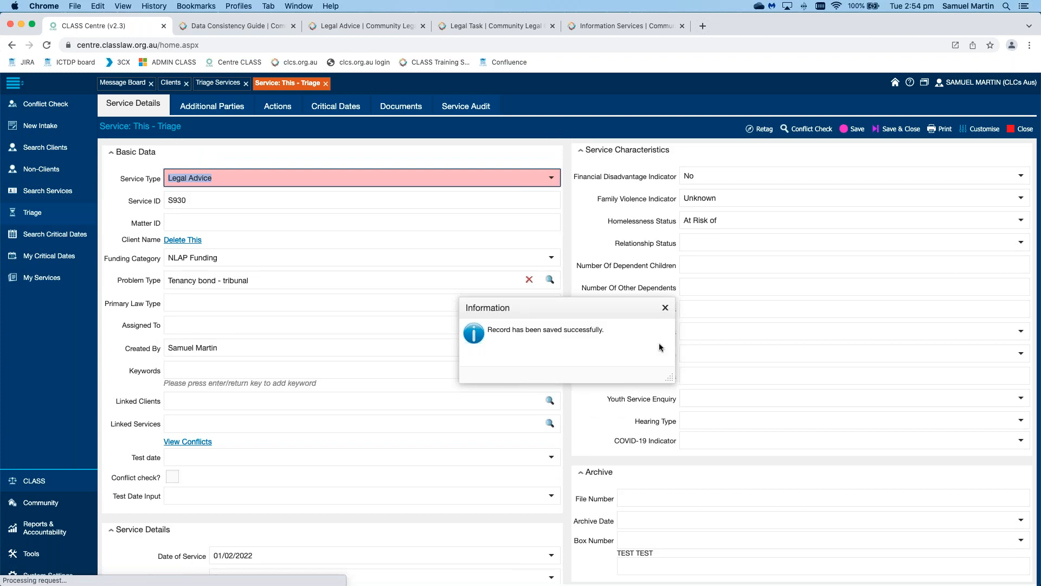
{"action": "left_click", "coordinate": [666, 308]}
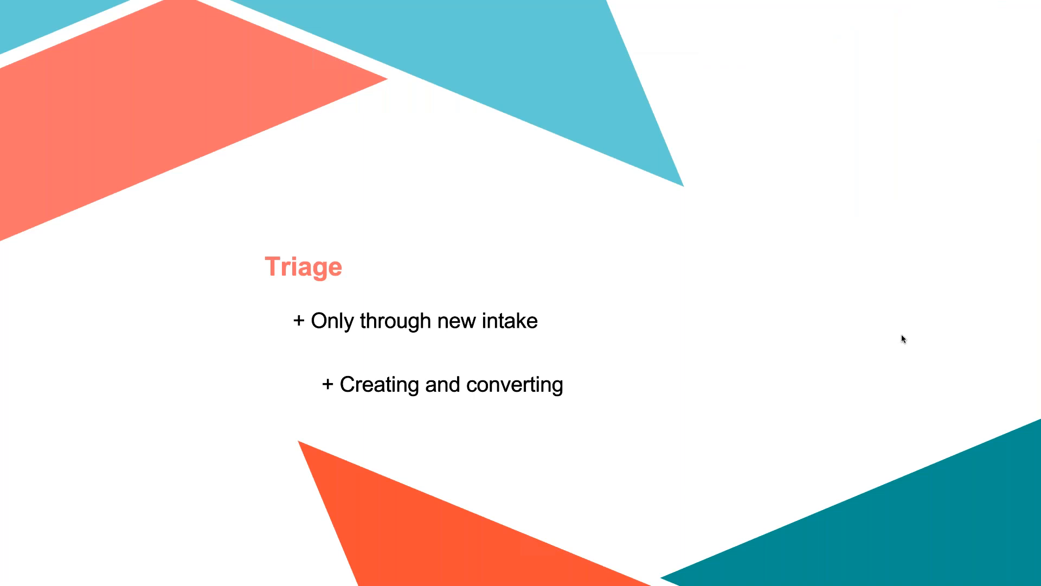
Step: Show the Search Critical Dates slide, then open the Critical Dates list in the browser
{"action": "left_click", "coordinate": [902, 334]}
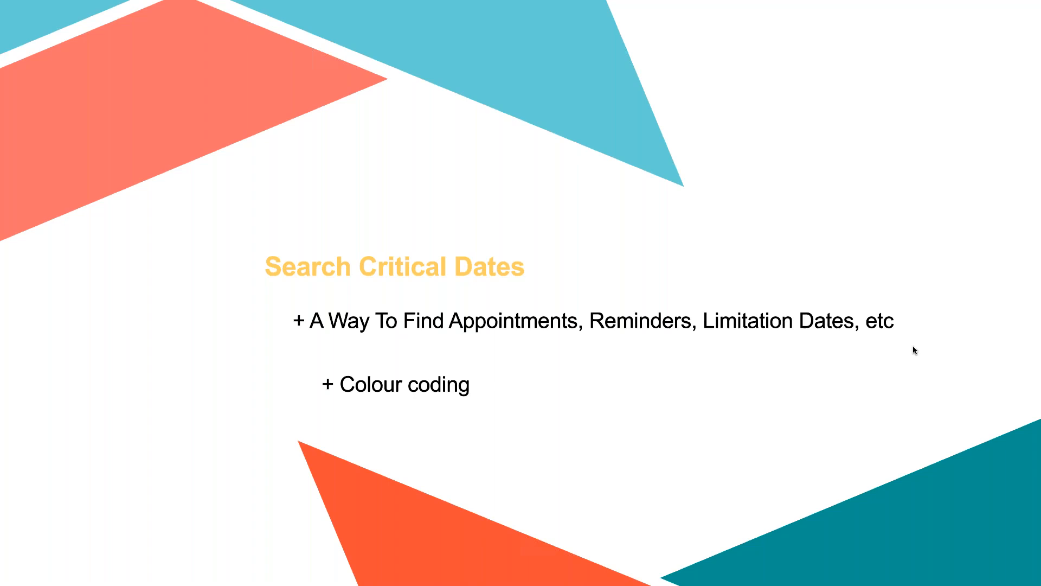
{"action": "key", "text": "ctrl+Left"}
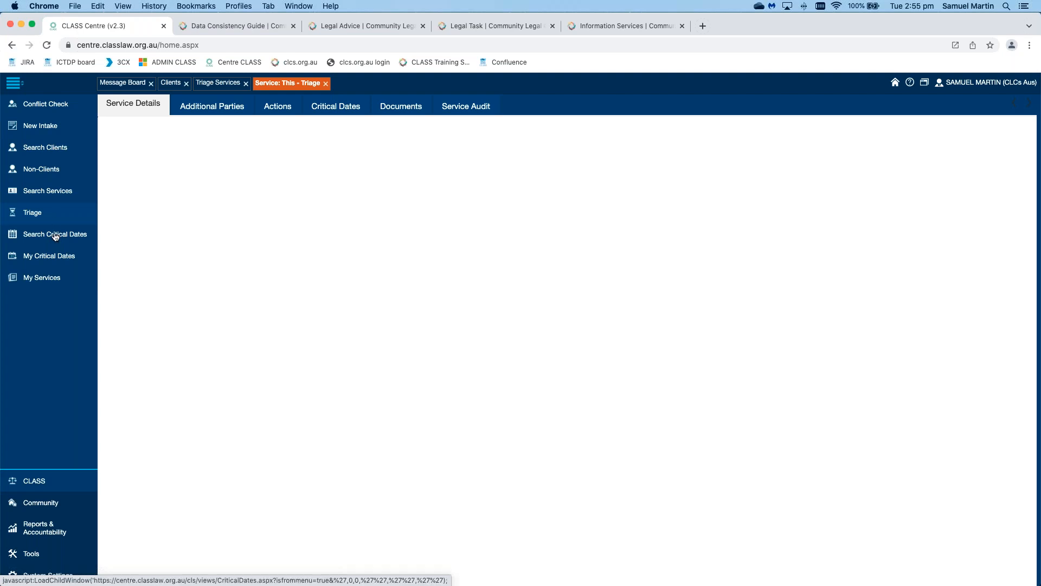
{"action": "left_click", "coordinate": [55, 236]}
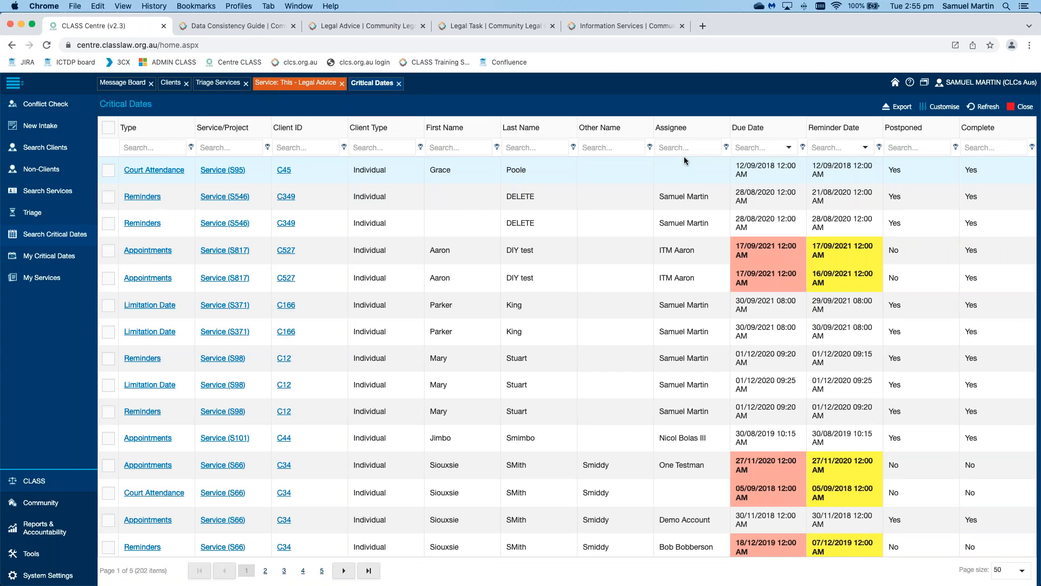
Step: Filter Critical Dates by Assignee with one staff name, then replace it with another
{"action": "left_click", "coordinate": [678, 144]}
{"action": "type", "text": "russell"}
{"action": "key", "text": "Return"}
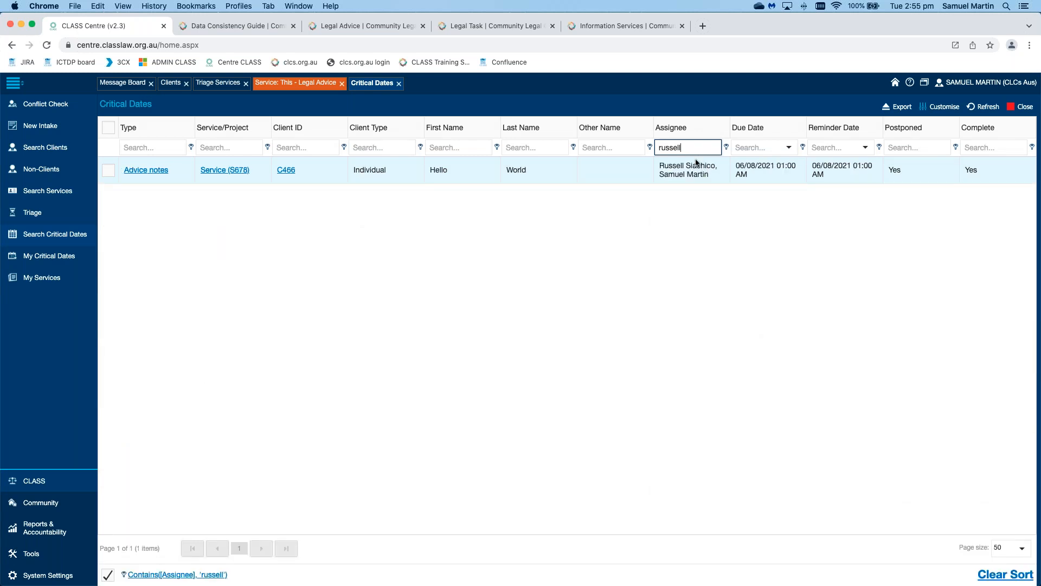
{"action": "double_click", "coordinate": [693, 149]}
{"action": "type", "text": "oliver"}
{"action": "key", "text": "Return"}
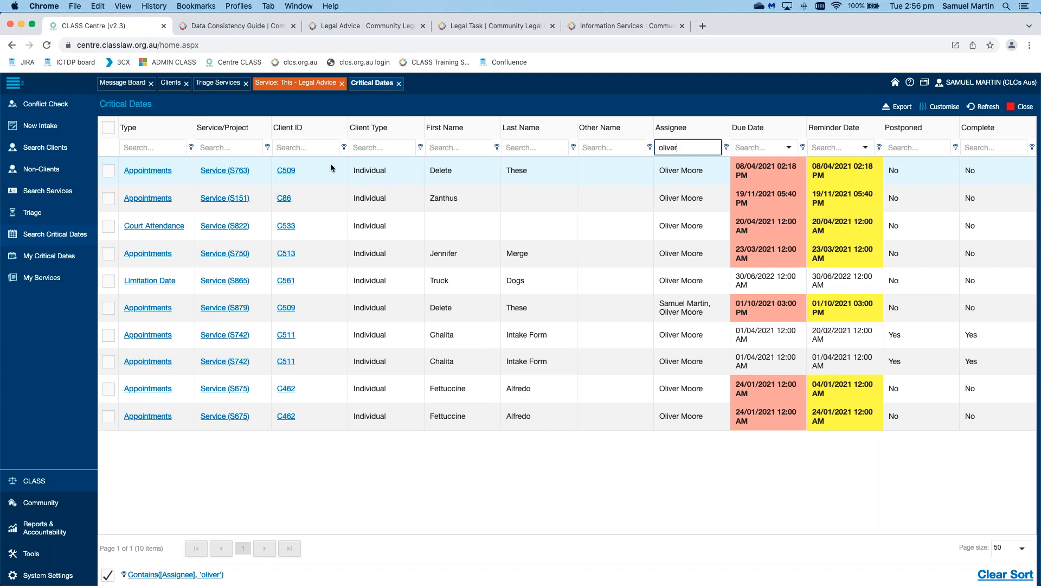
Step: Open the first critical date's appointment, mark it completed, and then go to My Critical Dates
{"action": "left_click", "coordinate": [789, 148]}
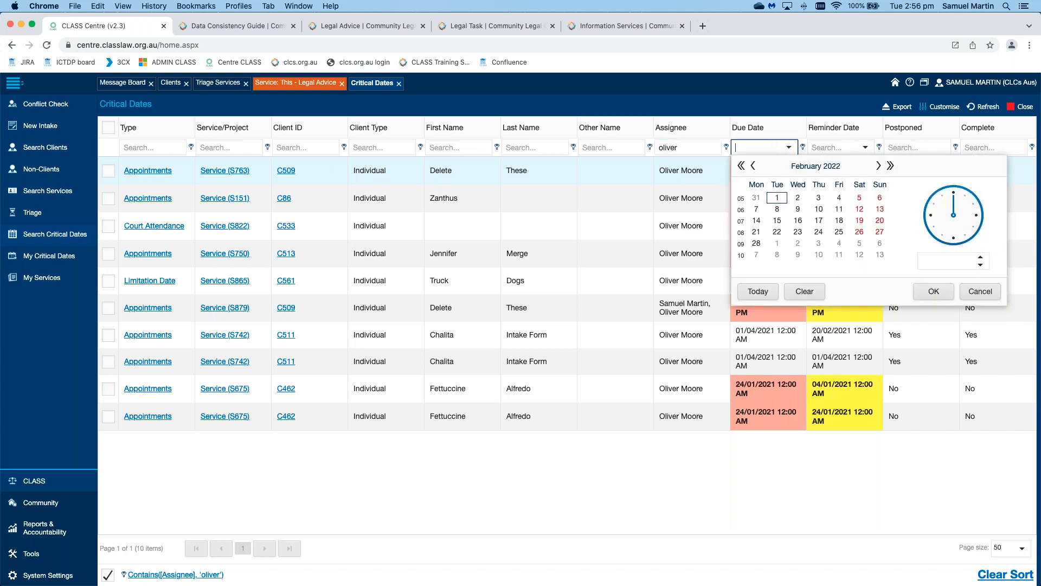
{"action": "left_click", "coordinate": [783, 107]}
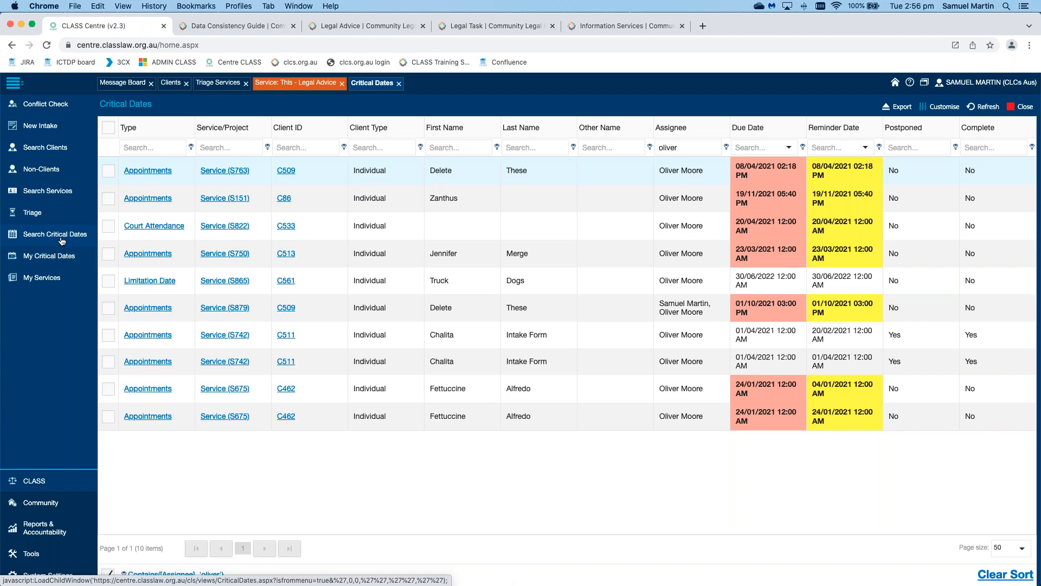
{"action": "left_click", "coordinate": [135, 170]}
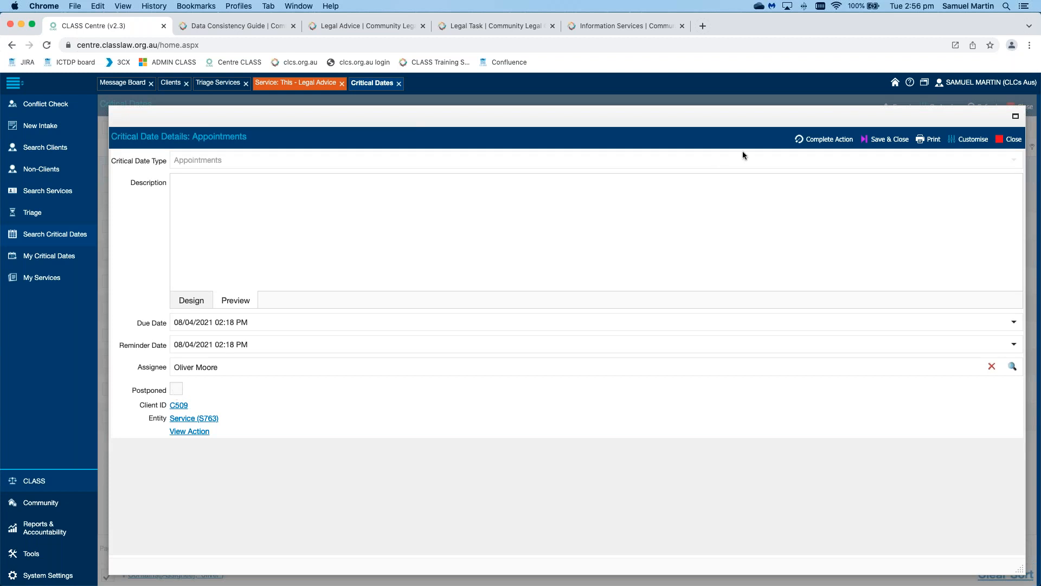
{"action": "left_click", "coordinate": [826, 140]}
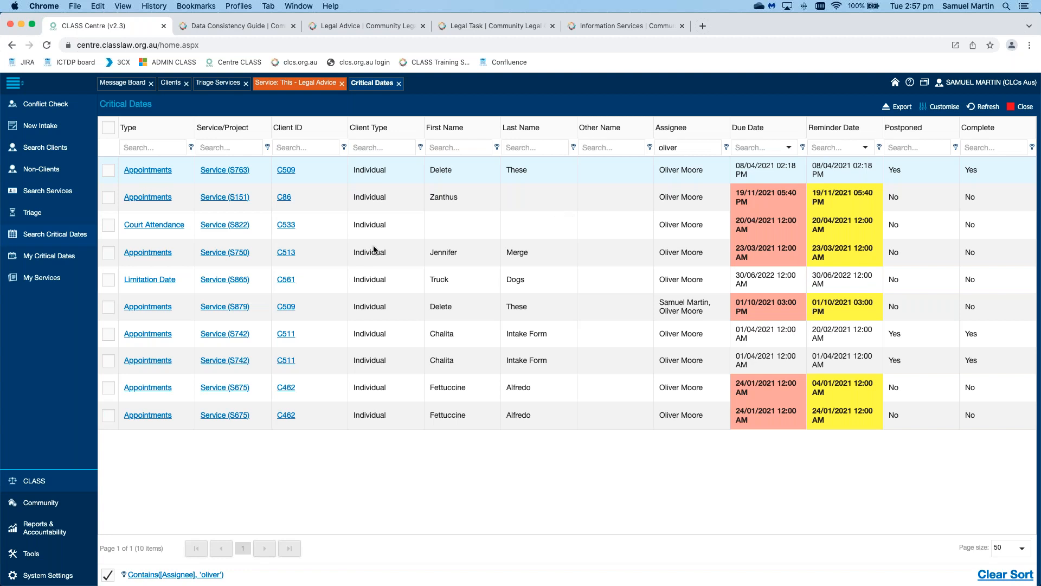
{"action": "left_click", "coordinate": [53, 259]}
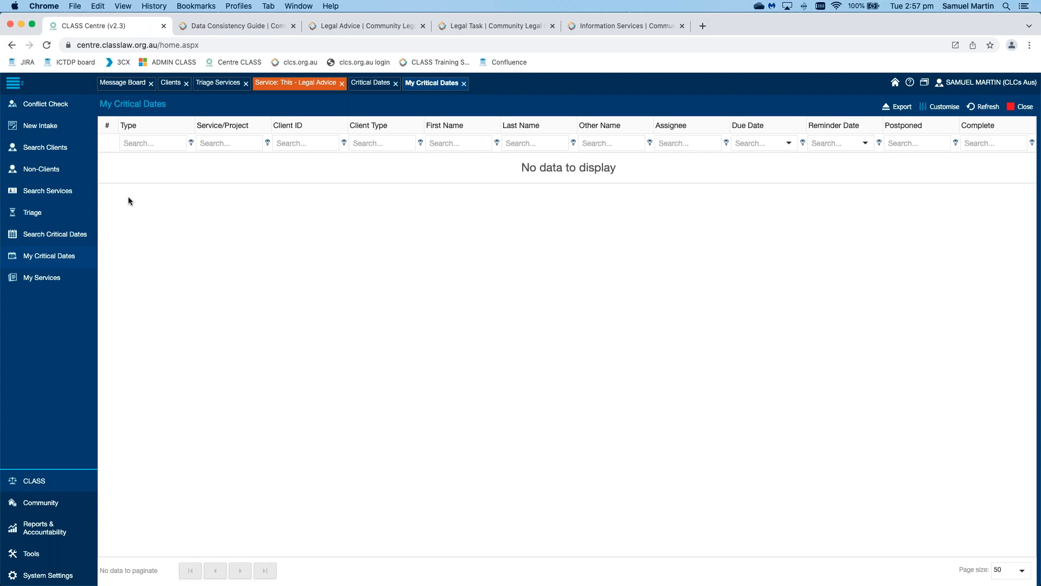
Step: Filter My Critical Dates by Type 'ap', then clear that filter
{"action": "left_click", "coordinate": [148, 143]}
{"action": "type", "text": "app"}
{"action": "key", "text": "Return"}
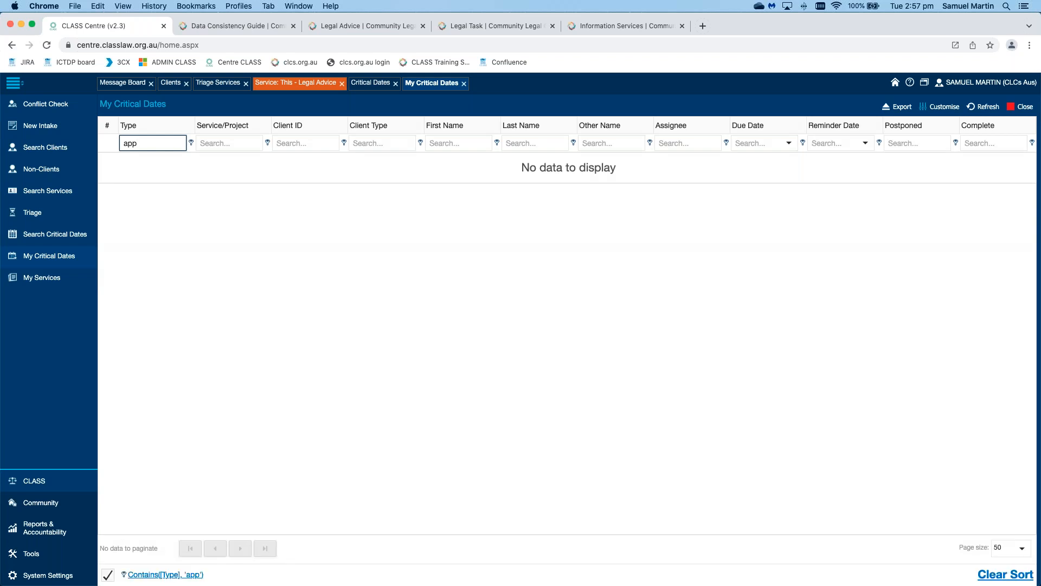
{"action": "key", "text": "BackSpace"}
{"action": "key", "text": "BackSpace"}
{"action": "key", "text": "BackSpace"}
Step: Remove the Critical Dates assignee filter, then filter My Critical Dates by Type 'rem'
{"action": "left_click", "coordinate": [66, 235]}
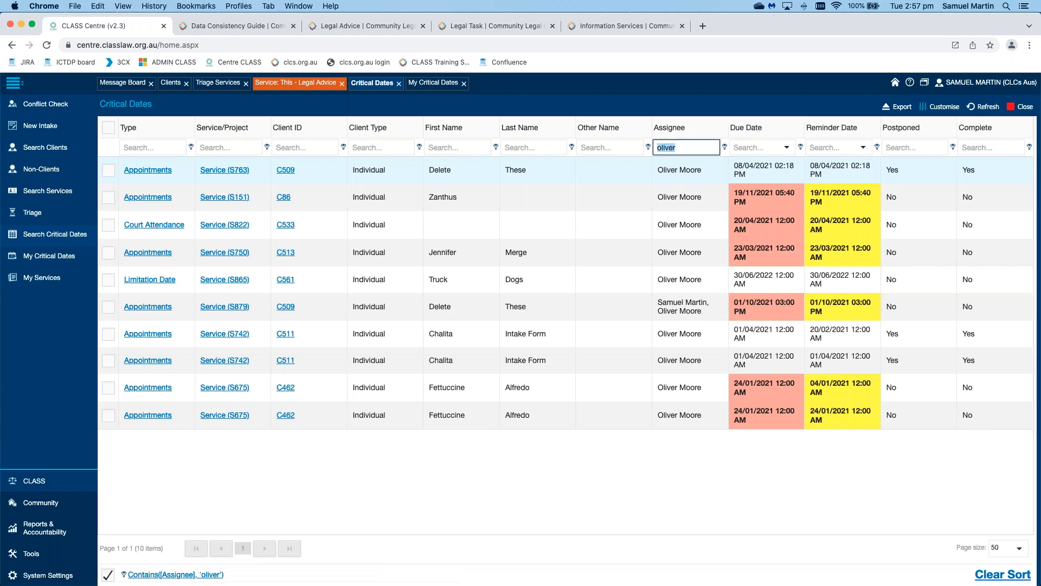
{"action": "key", "text": "BackSpace"}
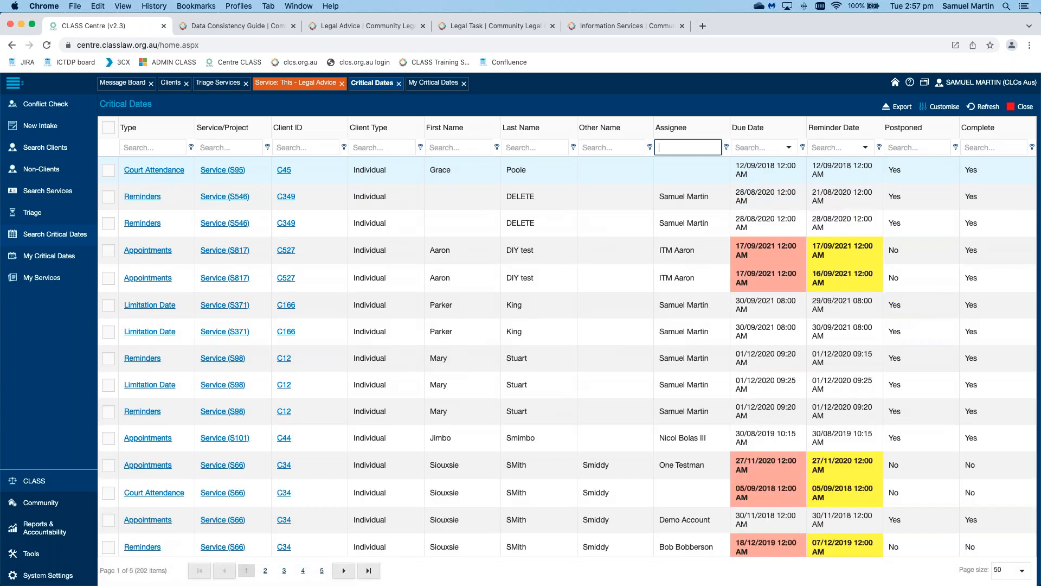
{"action": "left_click", "coordinate": [50, 256]}
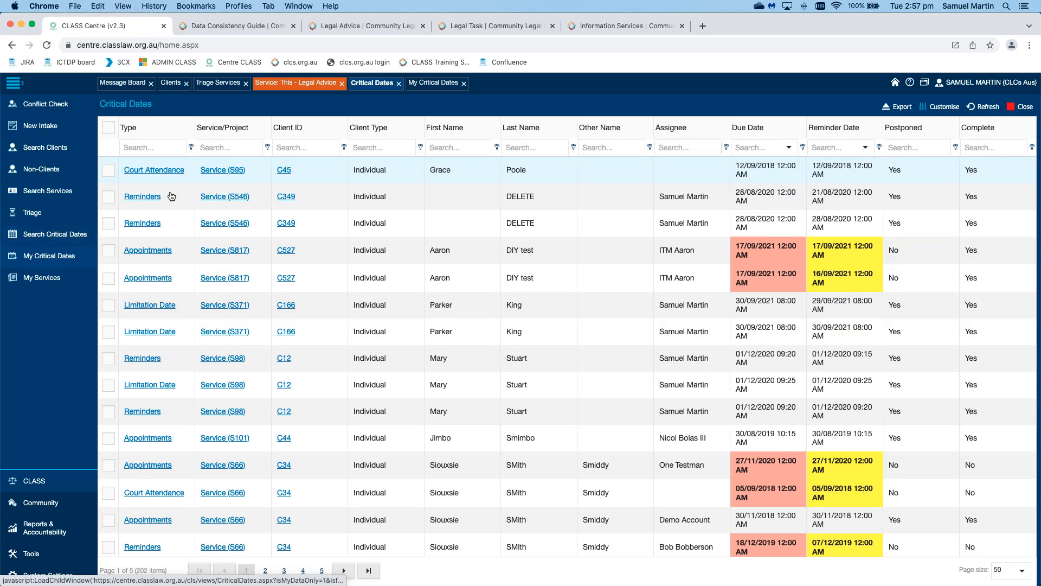
{"action": "left_click", "coordinate": [154, 142]}
{"action": "type", "text": "rem"}
{"action": "key", "text": "Return"}
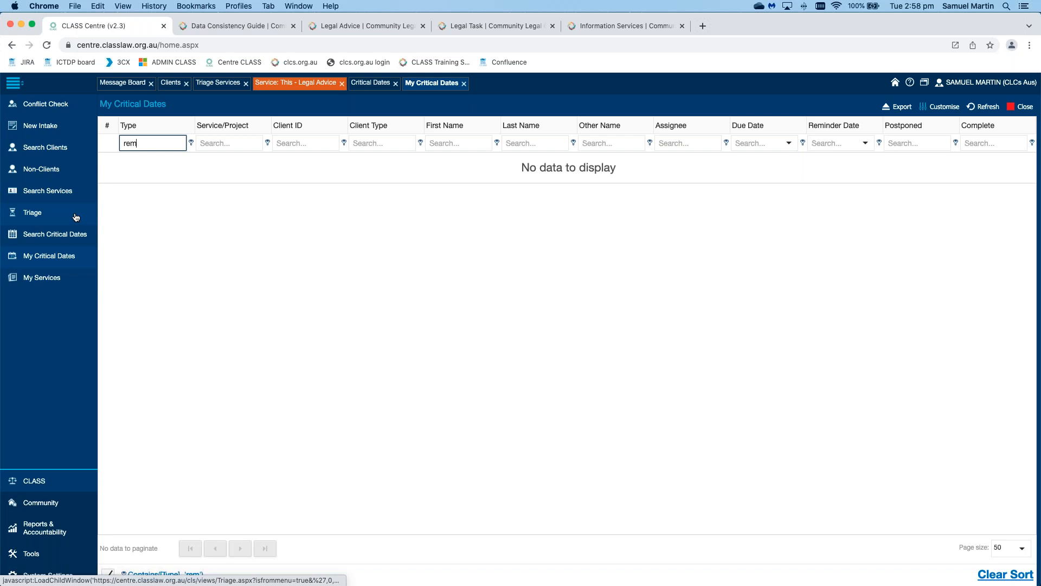
Step: Open My Services and filter its Service ID column by 's'
{"action": "left_click", "coordinate": [48, 282]}
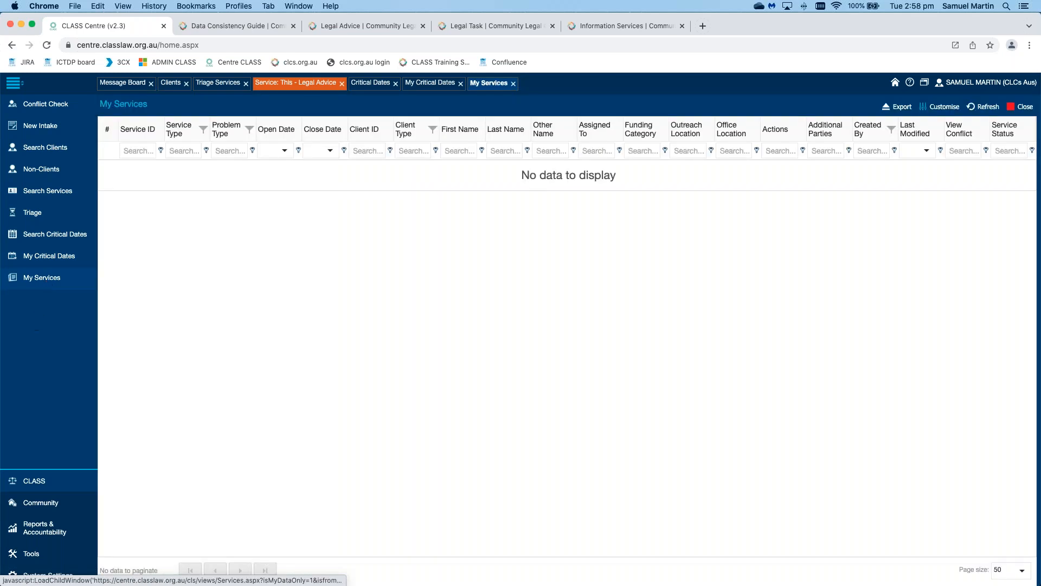
{"action": "left_click", "coordinate": [137, 152]}
{"action": "type", "text": "s"}
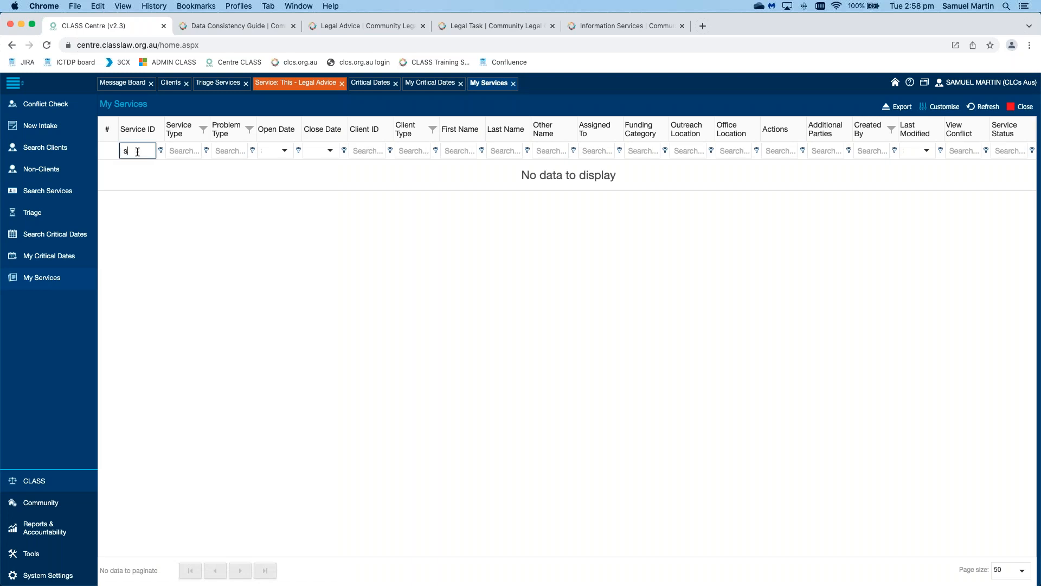
{"action": "key", "text": "Return"}
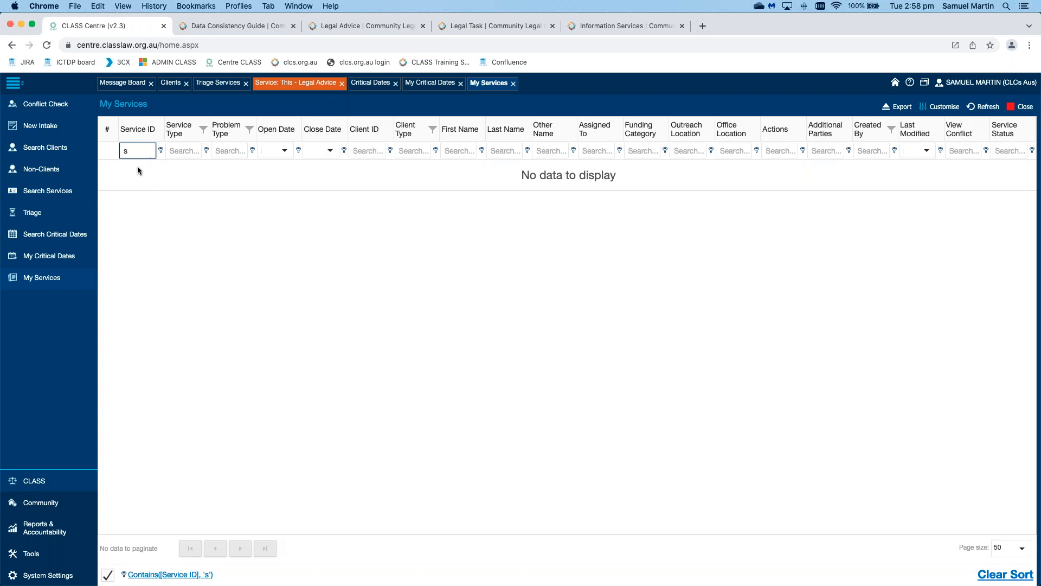
{"action": "left_click", "coordinate": [59, 195]}
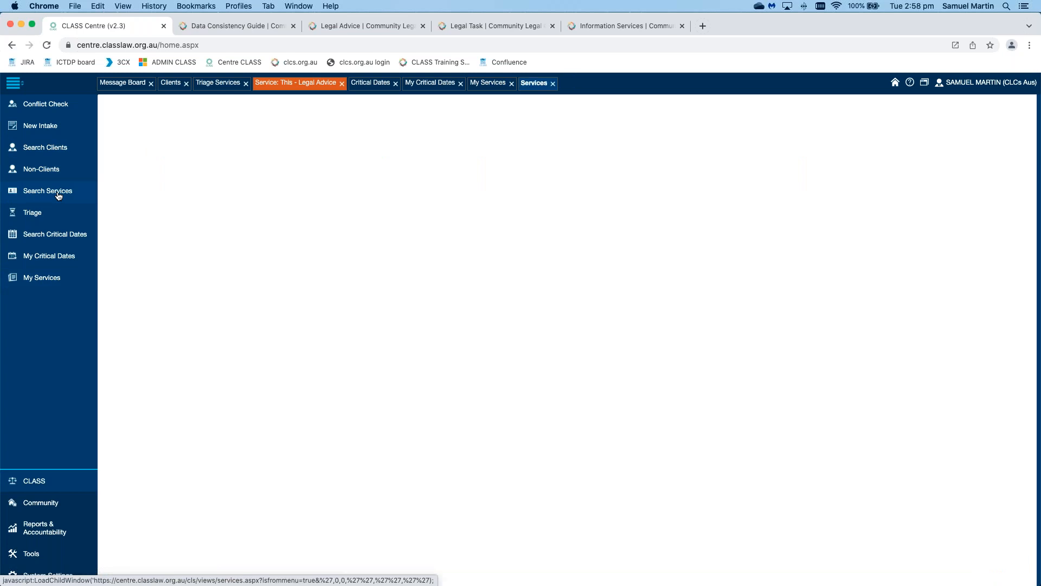
Step: Filter all services by Service ID 's' and by the assigned staff member's name
{"action": "left_click", "coordinate": [132, 151]}
{"action": "type", "text": "s"}
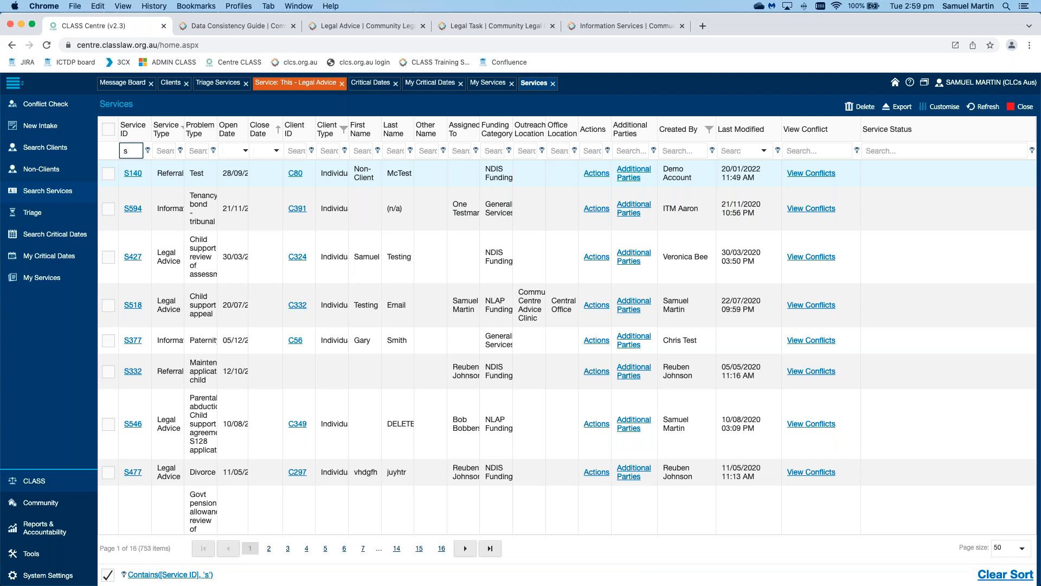
{"action": "left_click", "coordinate": [465, 150]}
{"action": "type", "text": "Samuel"}
{"action": "key", "text": "BackSpace"}
{"action": "key", "text": "BackSpace"}
{"action": "key", "text": "BackSpace"}
{"action": "type", "text": "el"}
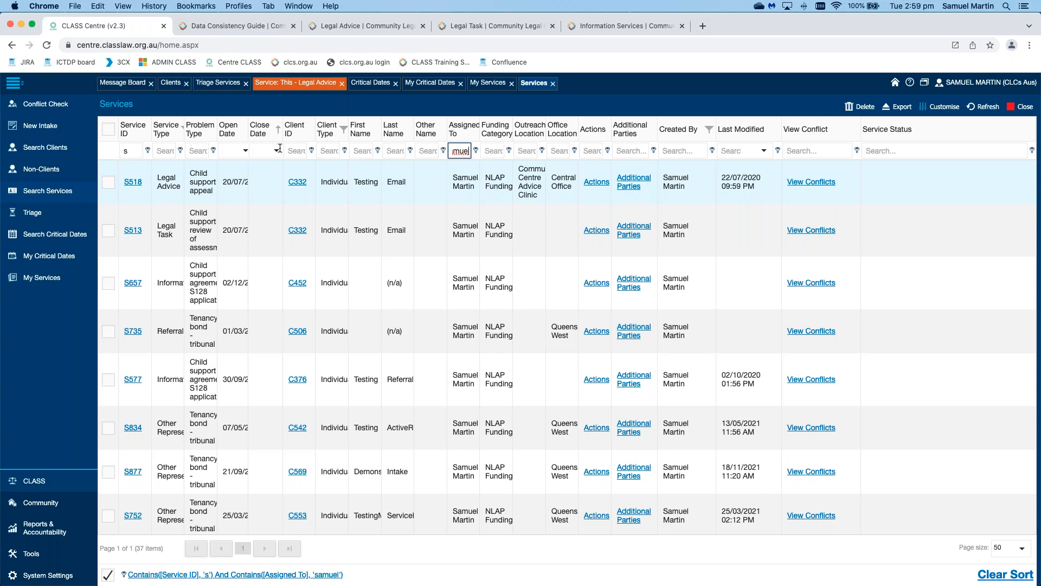
Step: Limit Service Type to Court/Tribunal, Ongoing Non-Legal Support Service and Other Representation, leaving 12 services
{"action": "left_click", "coordinate": [183, 130]}
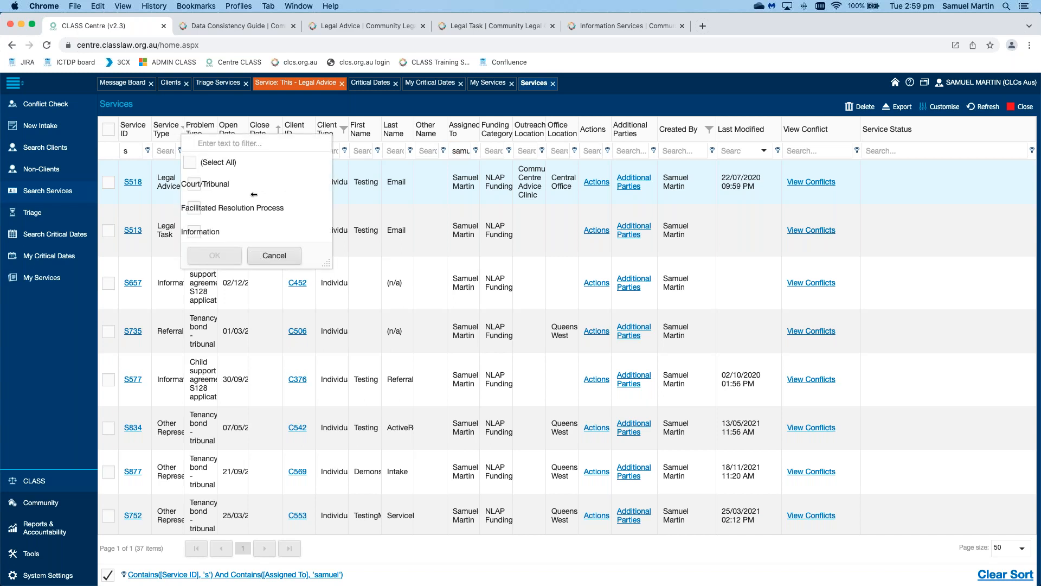
{"action": "left_click", "coordinate": [172, 136]}
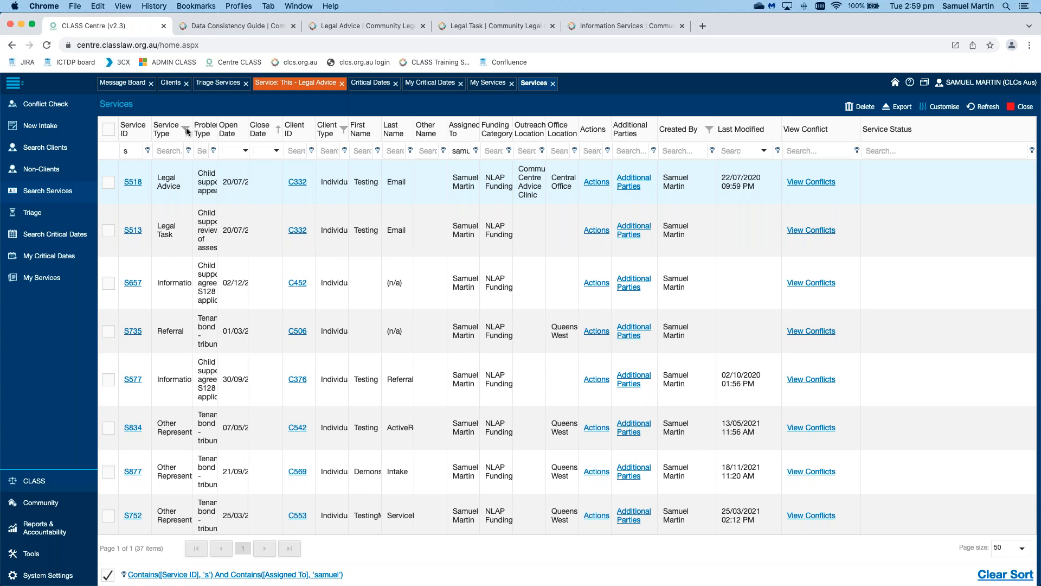
{"action": "left_click", "coordinate": [186, 128]}
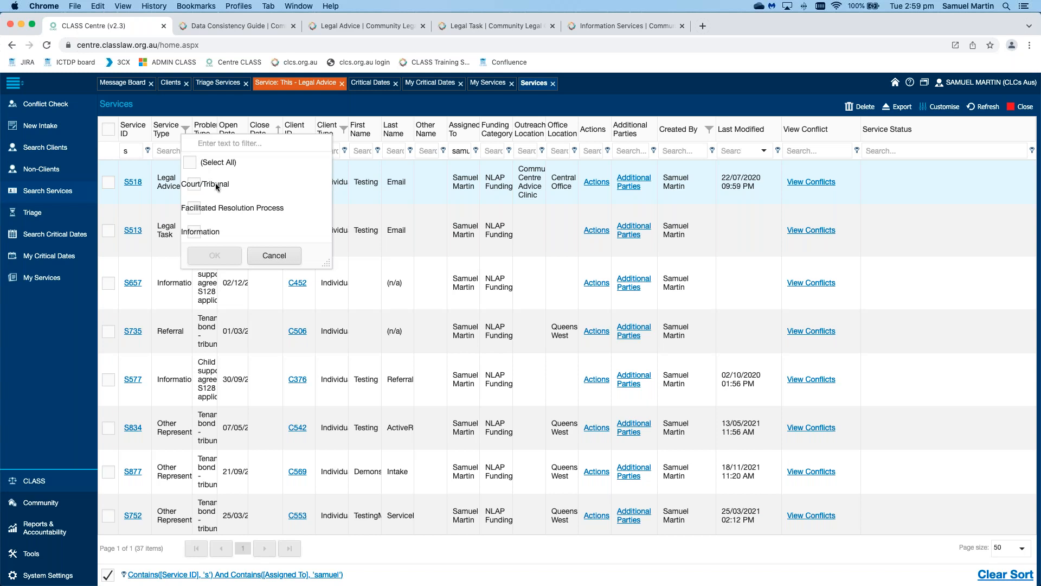
{"action": "left_click", "coordinate": [197, 187]}
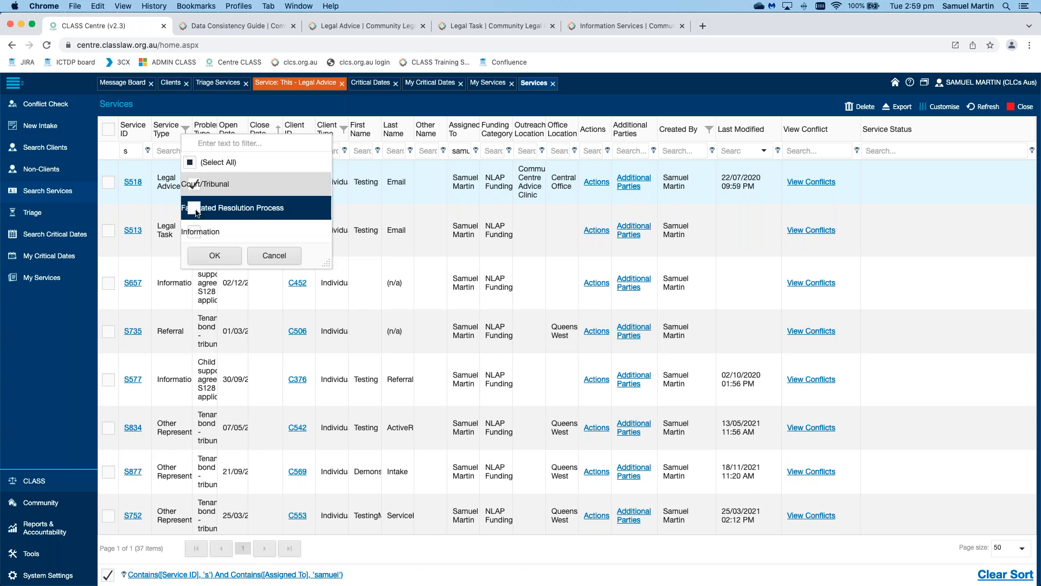
{"action": "scroll", "coordinate": [198, 193], "scroll_direction": "down", "scroll_amount": 1}
{"action": "scroll", "coordinate": [197, 193], "scroll_direction": "down", "scroll_amount": 2}
{"action": "scroll", "coordinate": [196, 192], "scroll_direction": "down", "scroll_amount": 1}
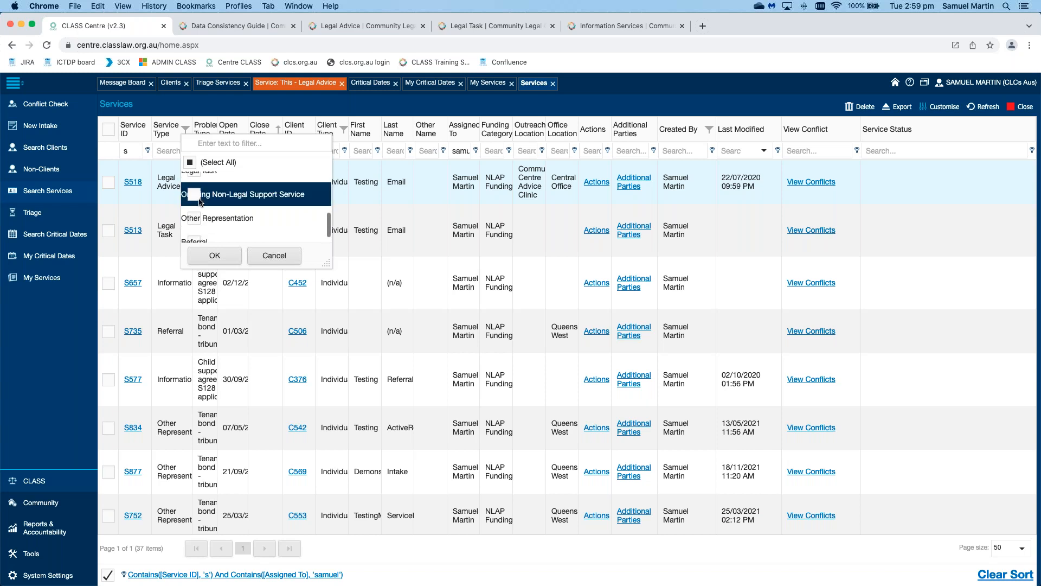
{"action": "scroll", "coordinate": [196, 196], "scroll_direction": "down", "scroll_amount": 1}
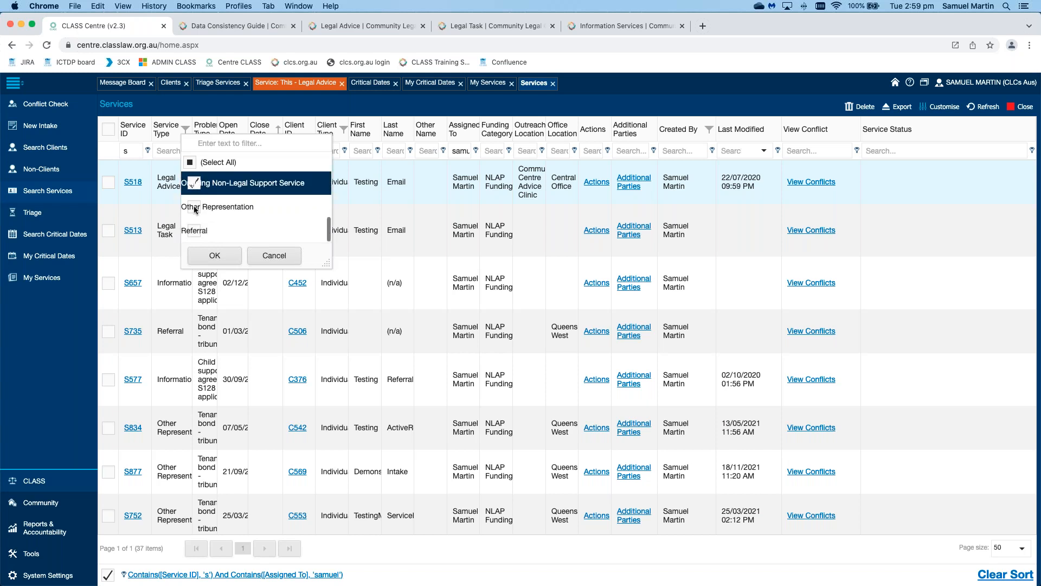
{"action": "left_click", "coordinate": [195, 208]}
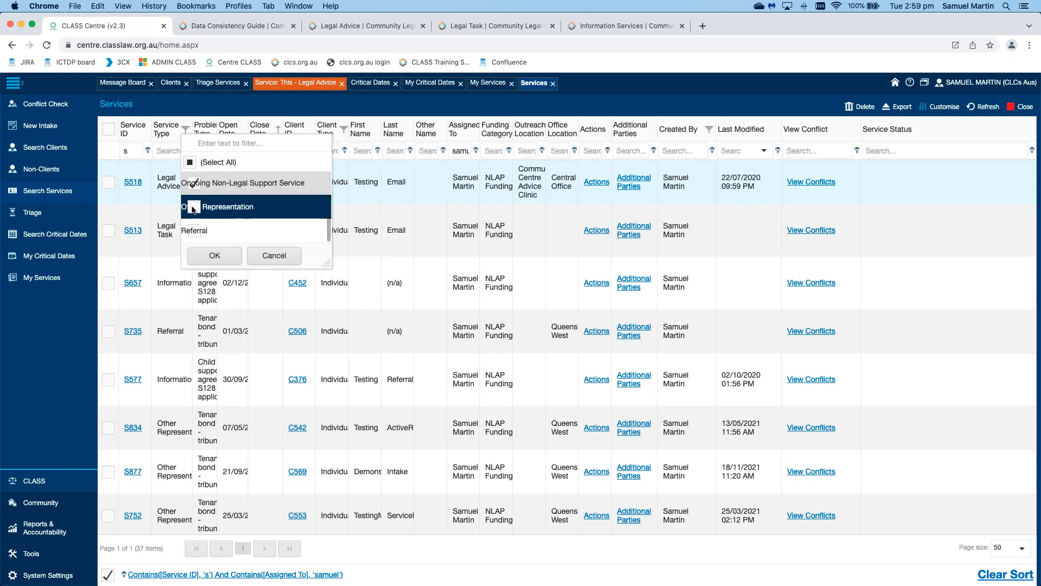
{"action": "left_click", "coordinate": [215, 256]}
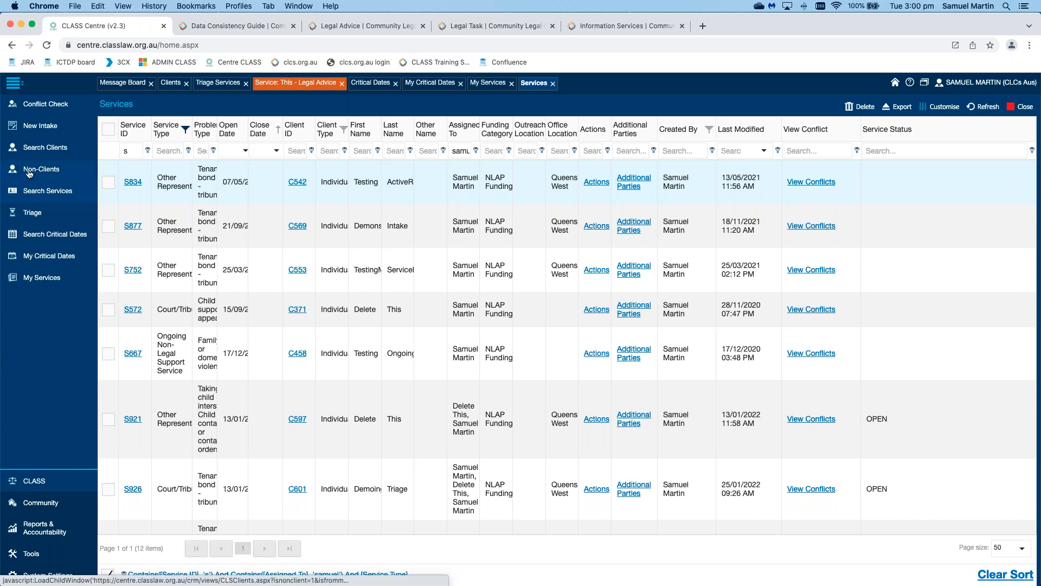
{"action": "left_click", "coordinate": [63, 172]}
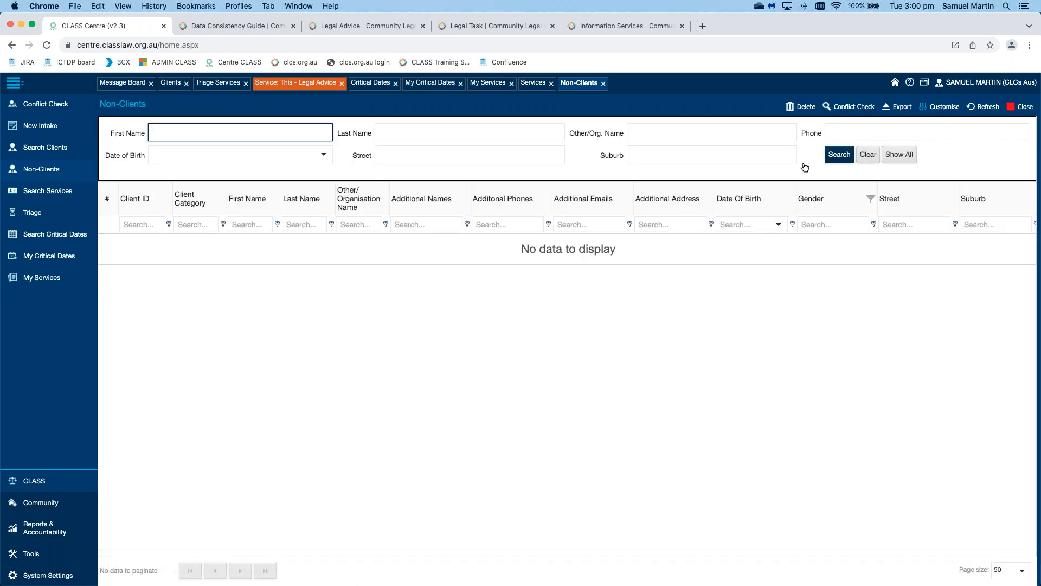
Step: List all non-clients and filter Client Category by 'non', leaving 99 records
{"action": "left_click", "coordinate": [839, 154]}
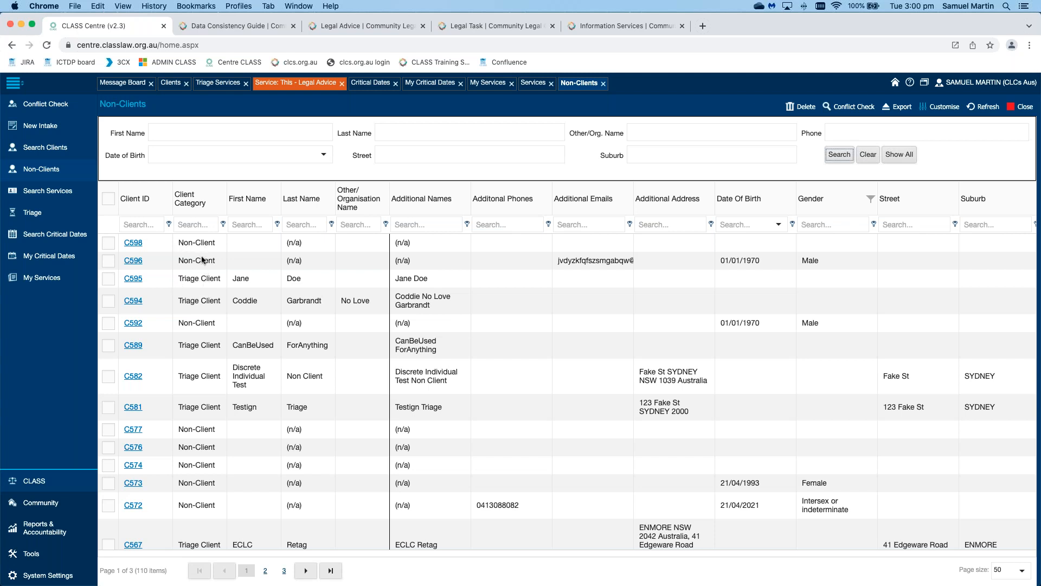
{"action": "left_click", "coordinate": [200, 230]}
{"action": "type", "text": "b"}
{"action": "type", "text": "non"}
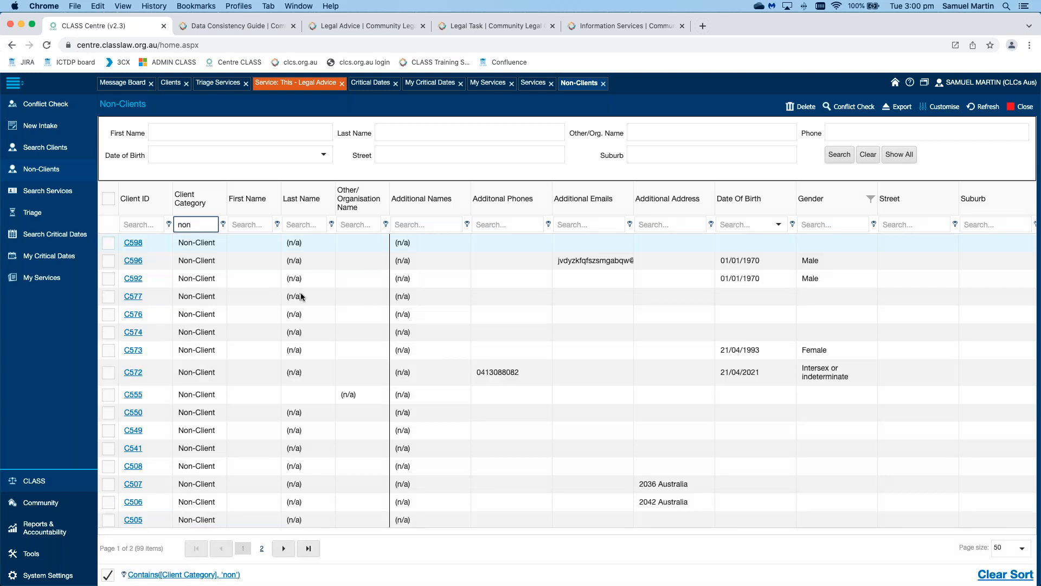
{"action": "scroll", "coordinate": [302, 293], "scroll_direction": "down", "scroll_amount": 7}
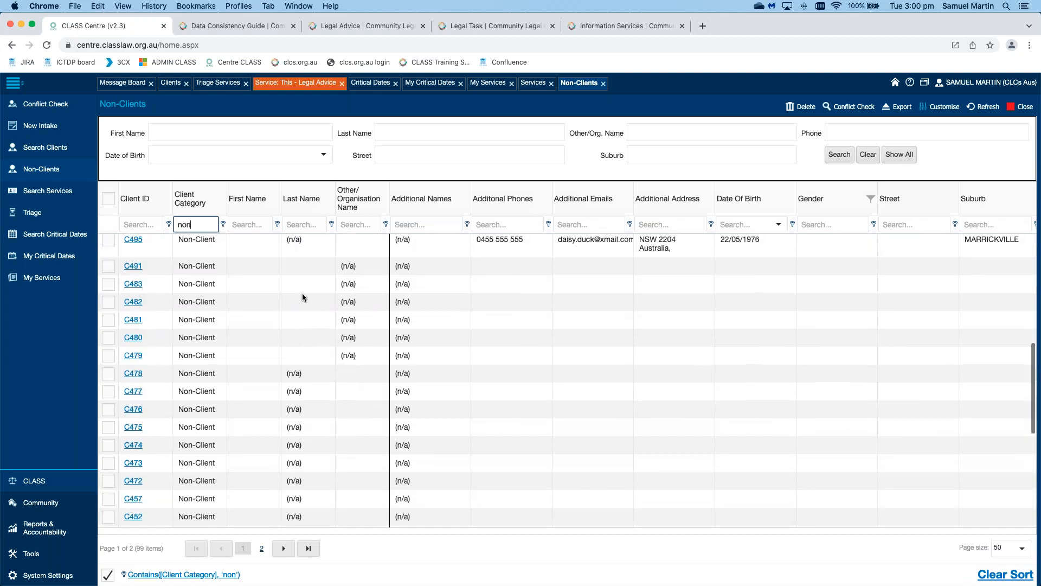
{"action": "scroll", "coordinate": [302, 293], "scroll_direction": "up", "scroll_amount": 7}
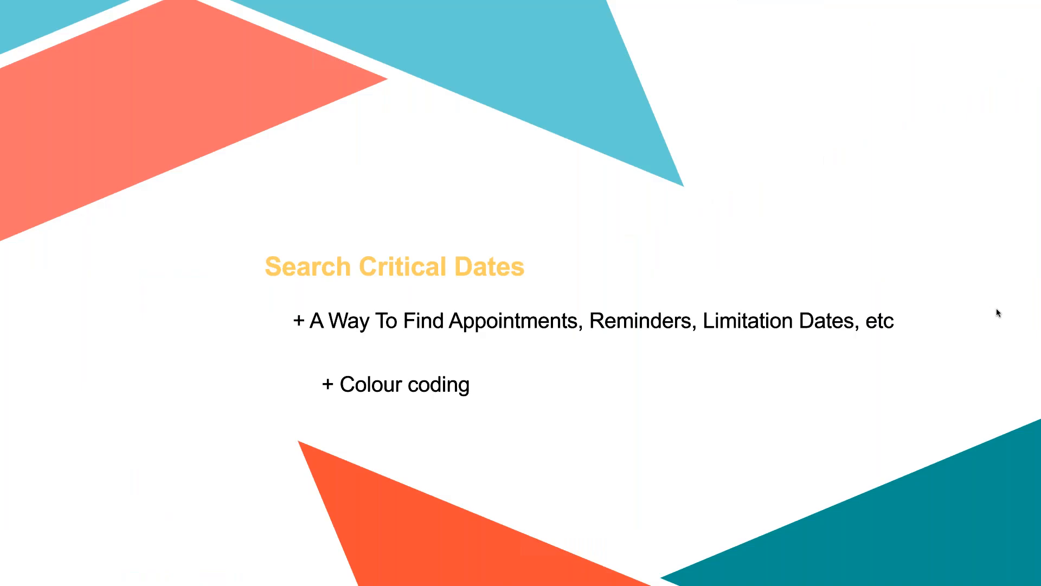
Step: Advance the slideshow from Search Critical Dates to the My Critical Dates slide
{"action": "key", "text": "Right"}
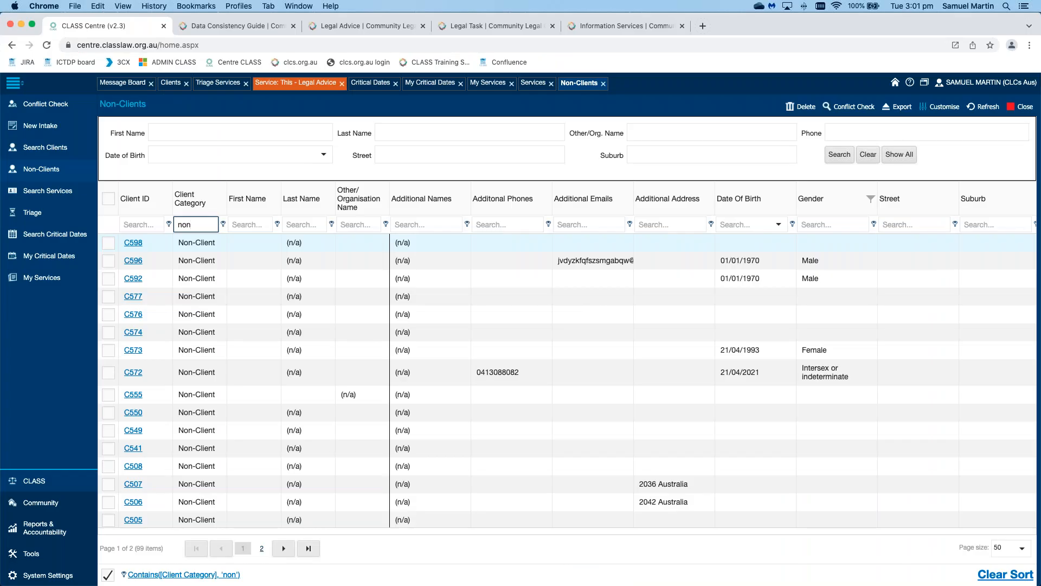
Step: Clear the Client Category filter and bring up the Date Of Birth column's options menu
{"action": "double_click", "coordinate": [204, 225]}
{"action": "key", "text": "BackSpace"}
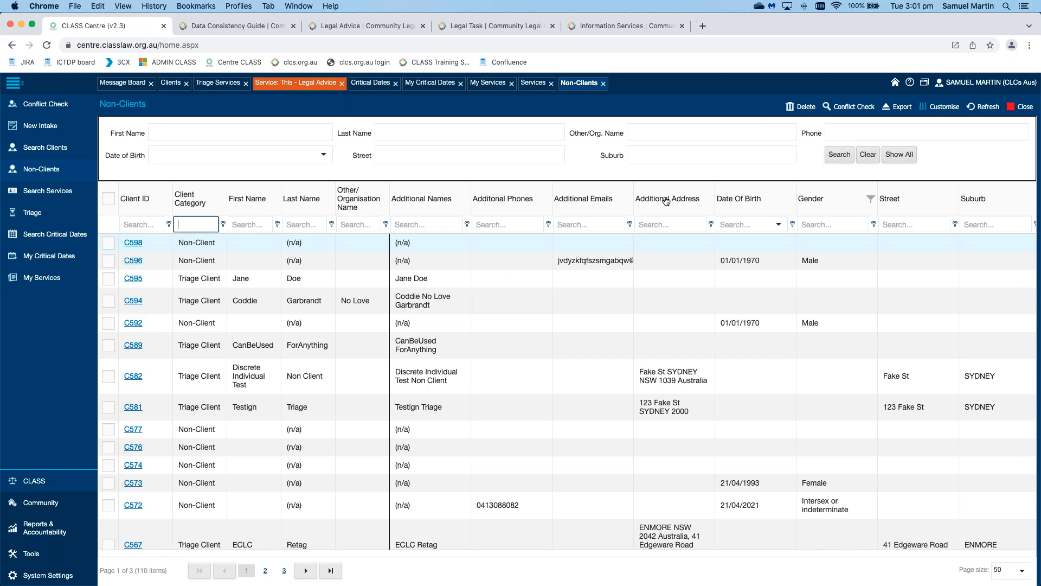
{"action": "right_click", "coordinate": [538, 191]}
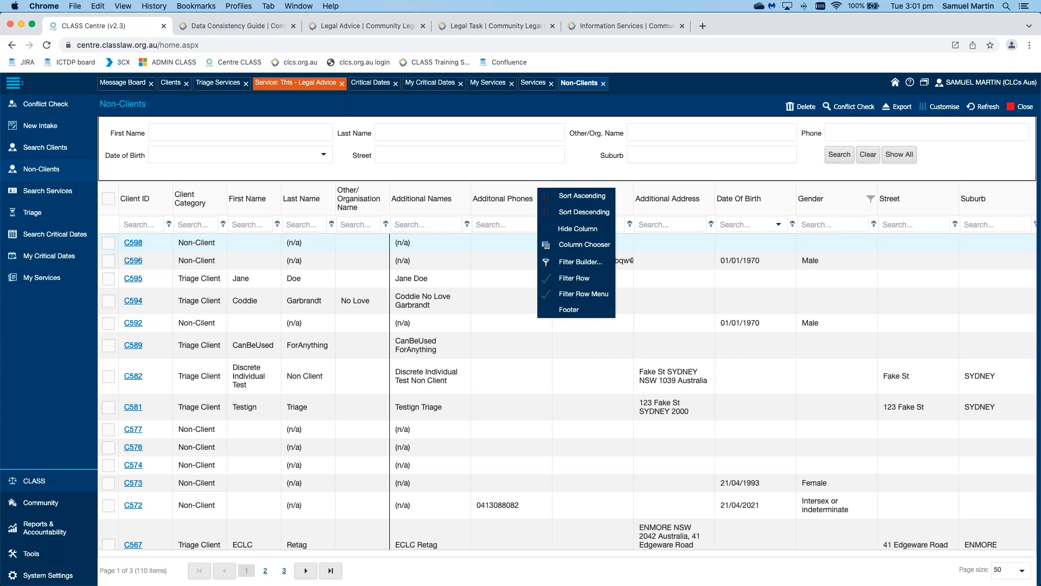
{"action": "right_click", "coordinate": [707, 192]}
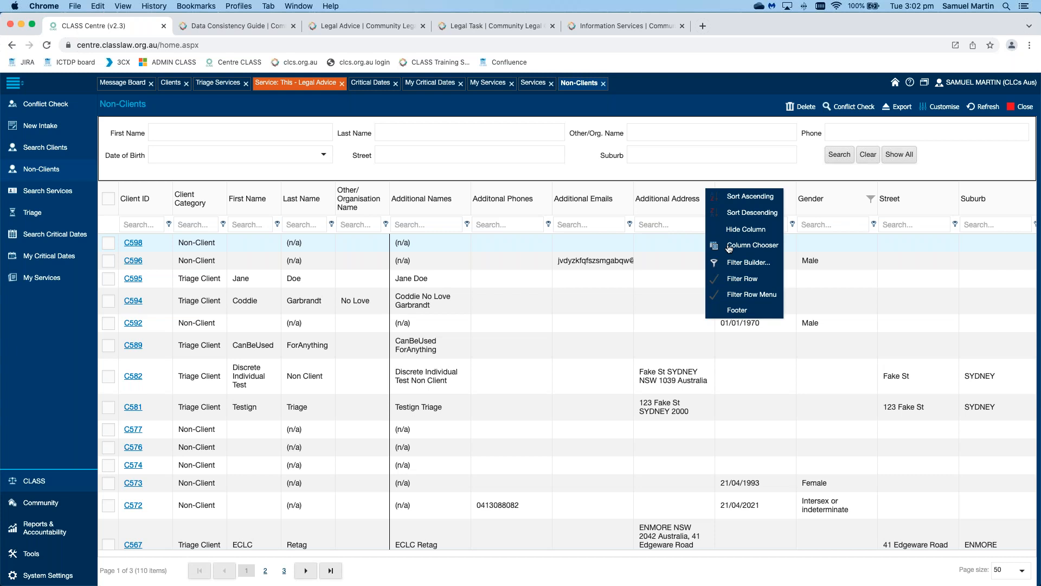
Step: In the Filter Builder, add a Last Name Contains condition with a surname search value
{"action": "left_click", "coordinate": [755, 266]}
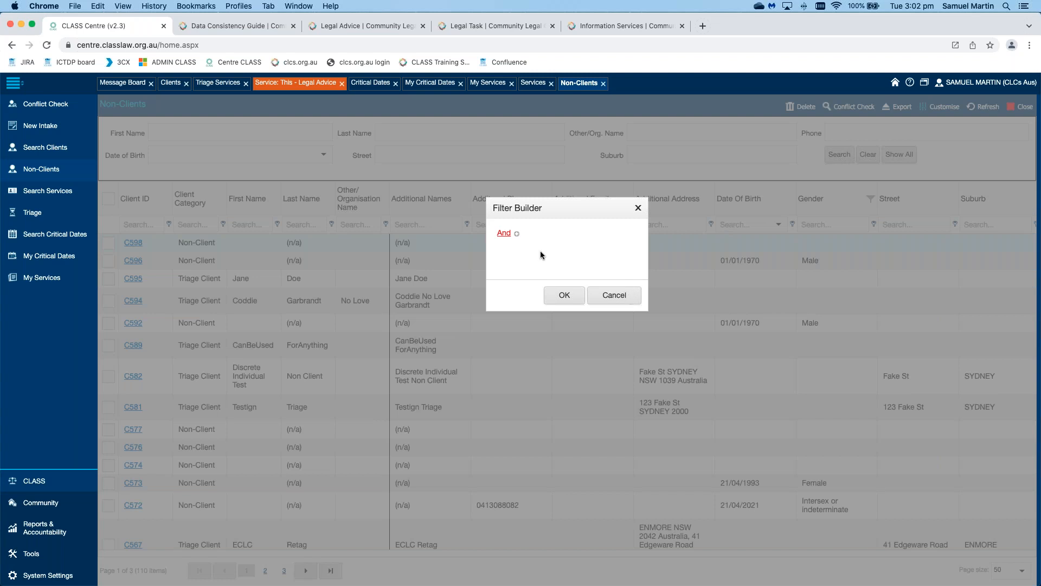
{"action": "left_click", "coordinate": [518, 234]}
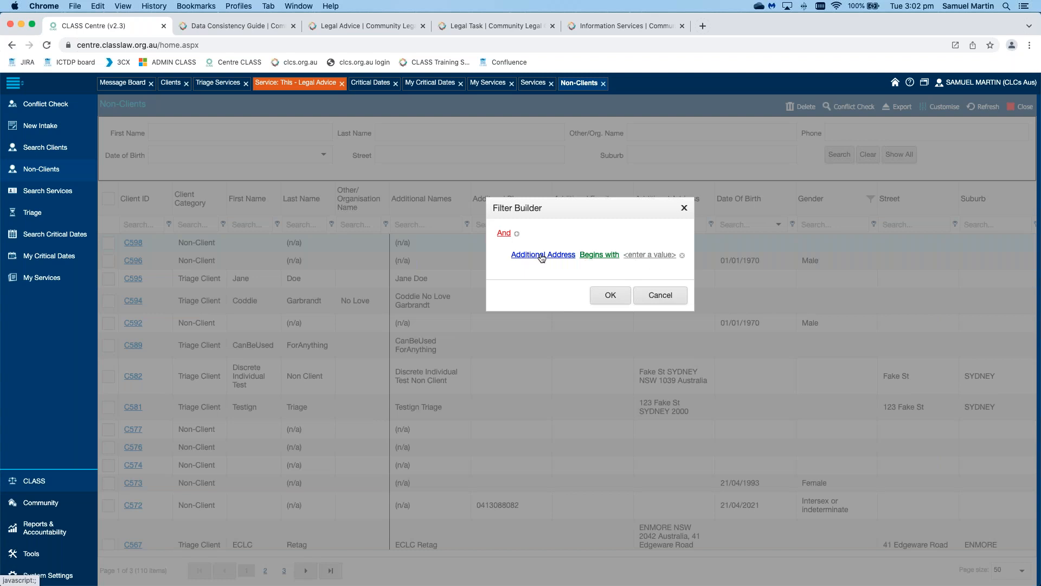
{"action": "left_click", "coordinate": [542, 256]}
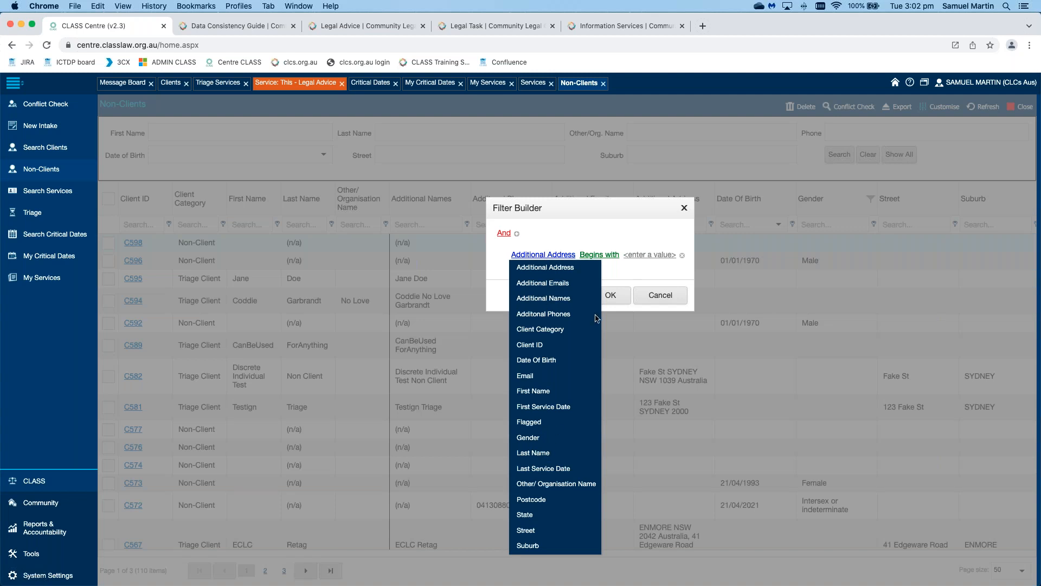
{"action": "left_click", "coordinate": [533, 452]}
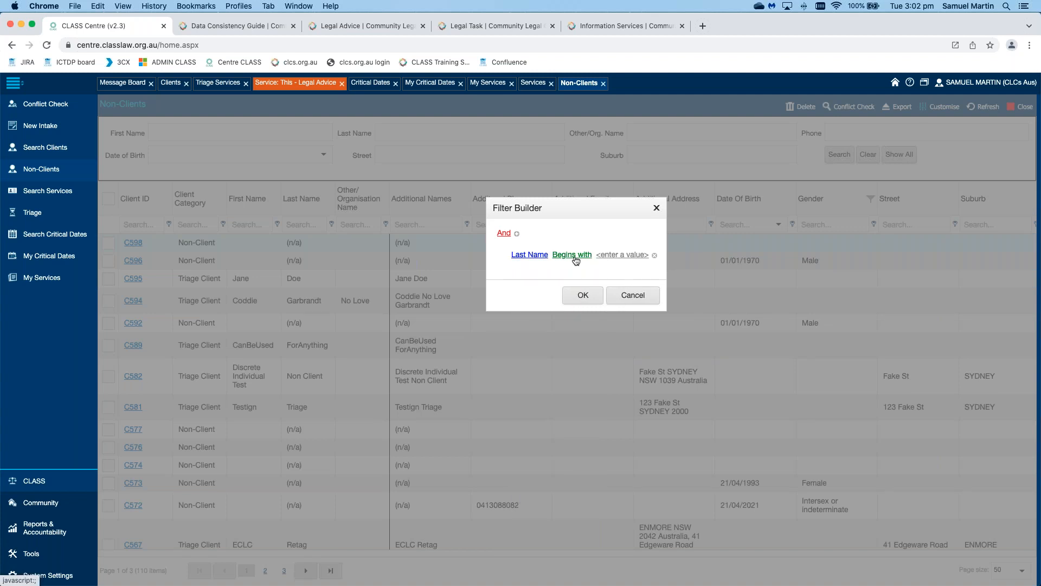
{"action": "left_click", "coordinate": [576, 259]}
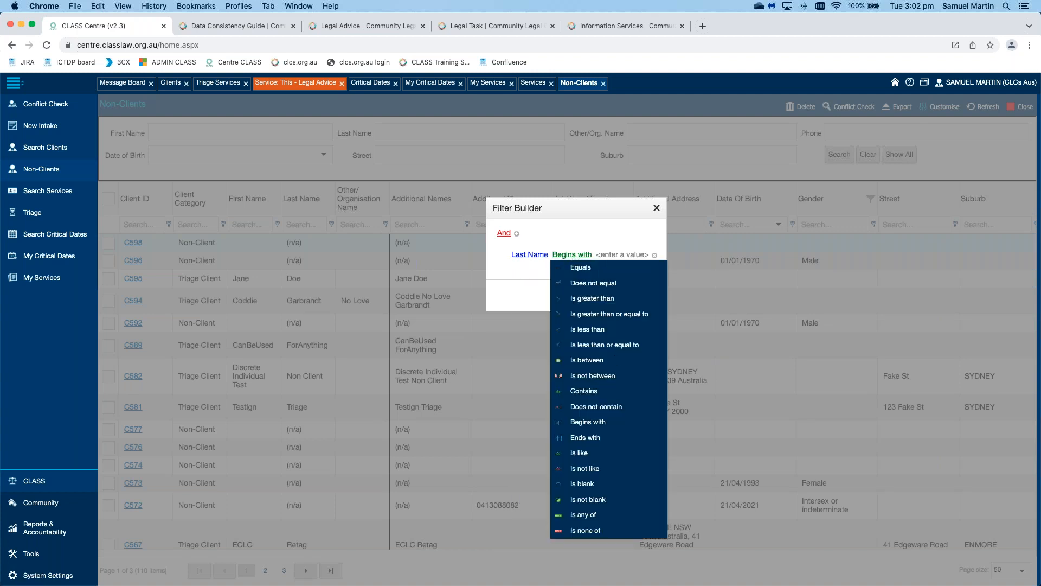
{"action": "left_click", "coordinate": [585, 391]}
{"action": "left_click", "coordinate": [623, 257]}
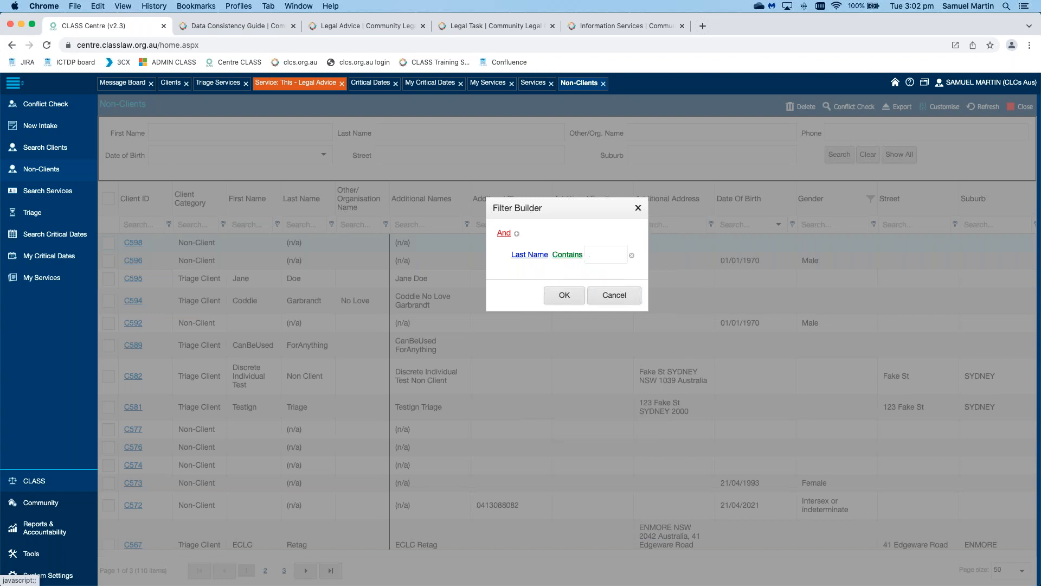
{"action": "type", "text": "smith"}
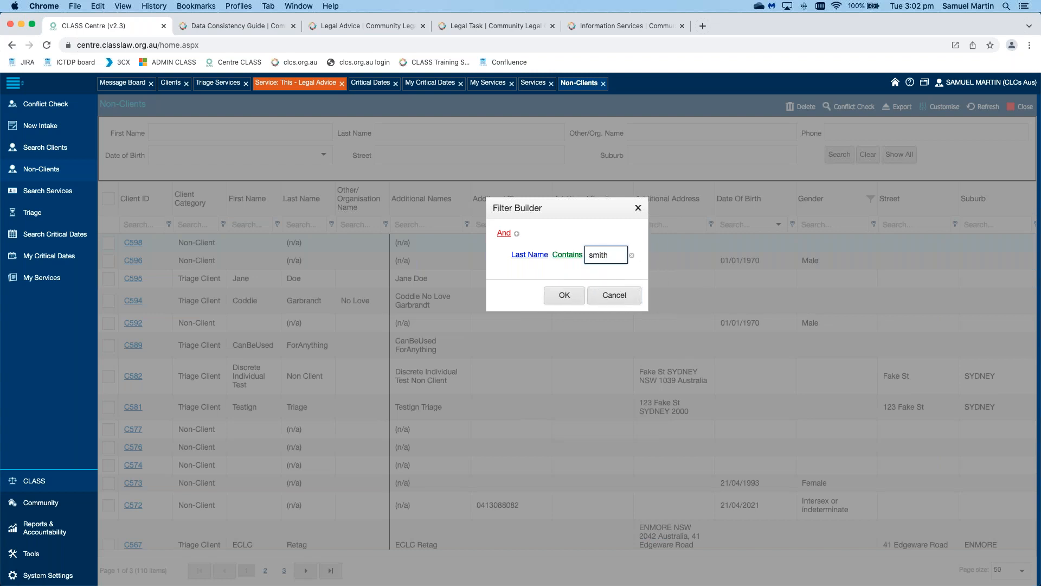
{"action": "key", "text": "Return"}
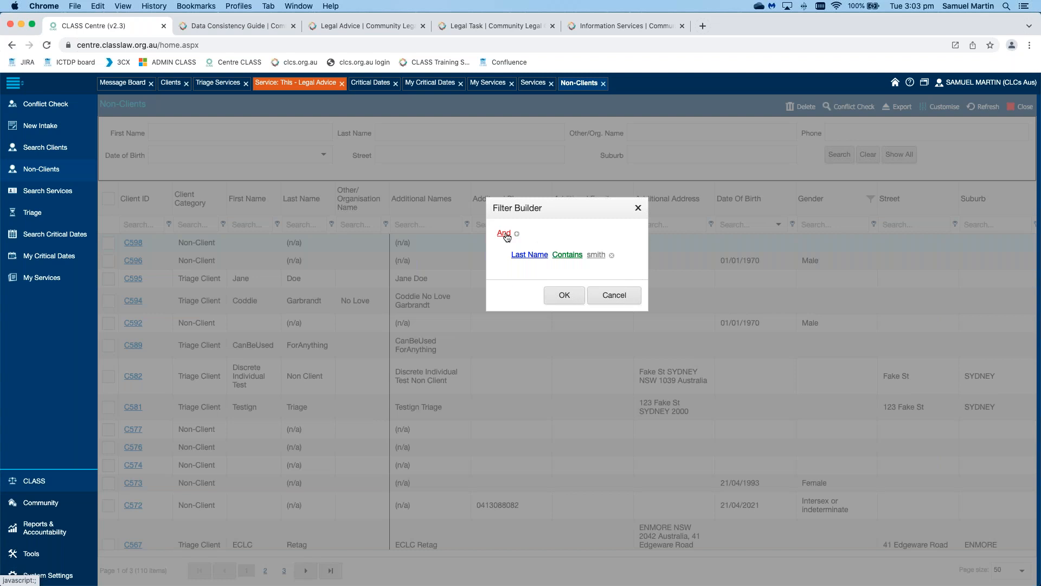
Step: Switch the group logic to Or, add a First Name Contains condition, and apply the filter
{"action": "left_click", "coordinate": [504, 233]}
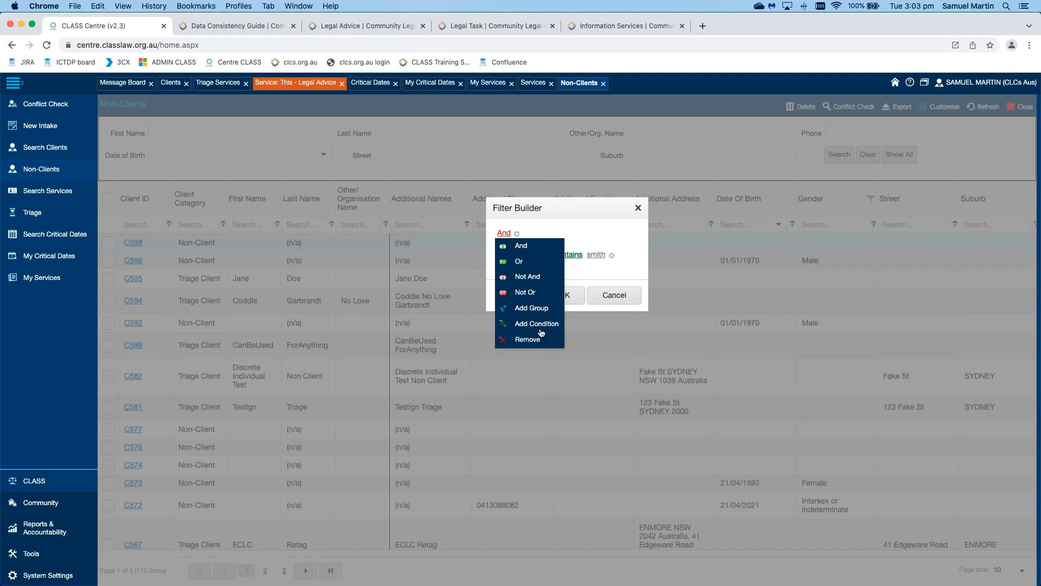
{"action": "left_click", "coordinate": [519, 261]}
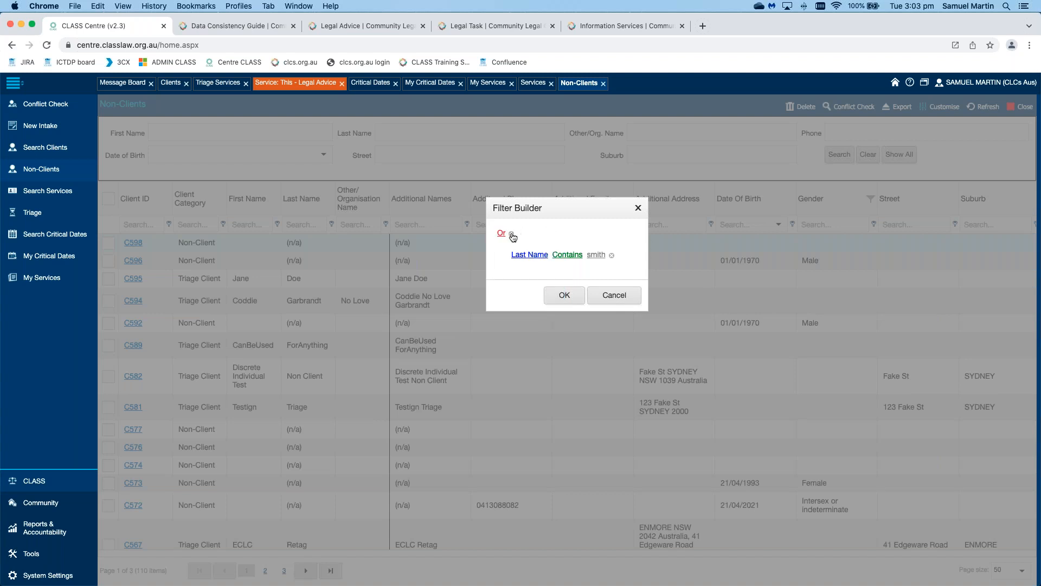
{"action": "left_click", "coordinate": [512, 234]}
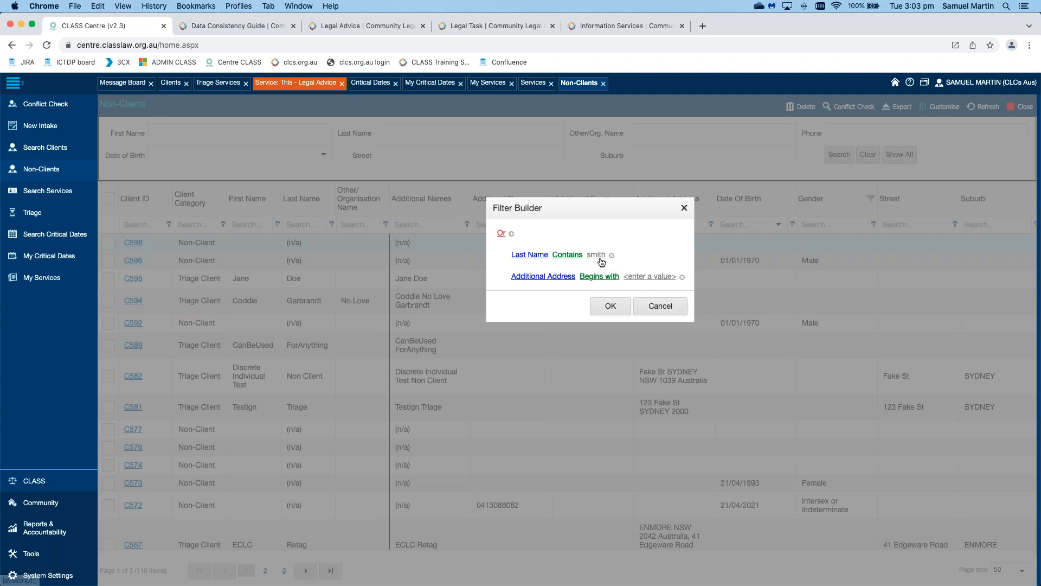
{"action": "left_click", "coordinate": [549, 278]}
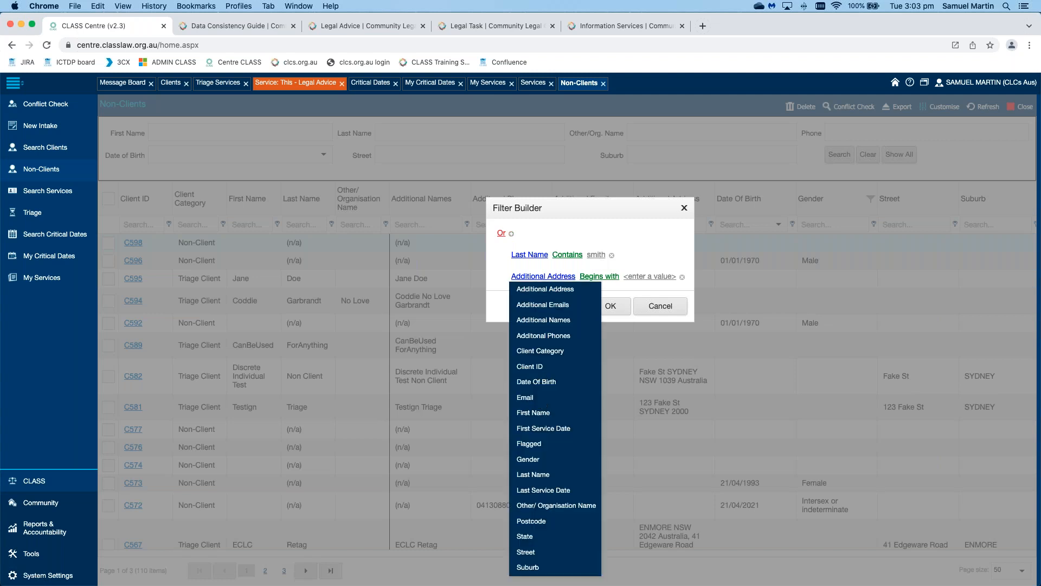
{"action": "left_click", "coordinate": [600, 278]}
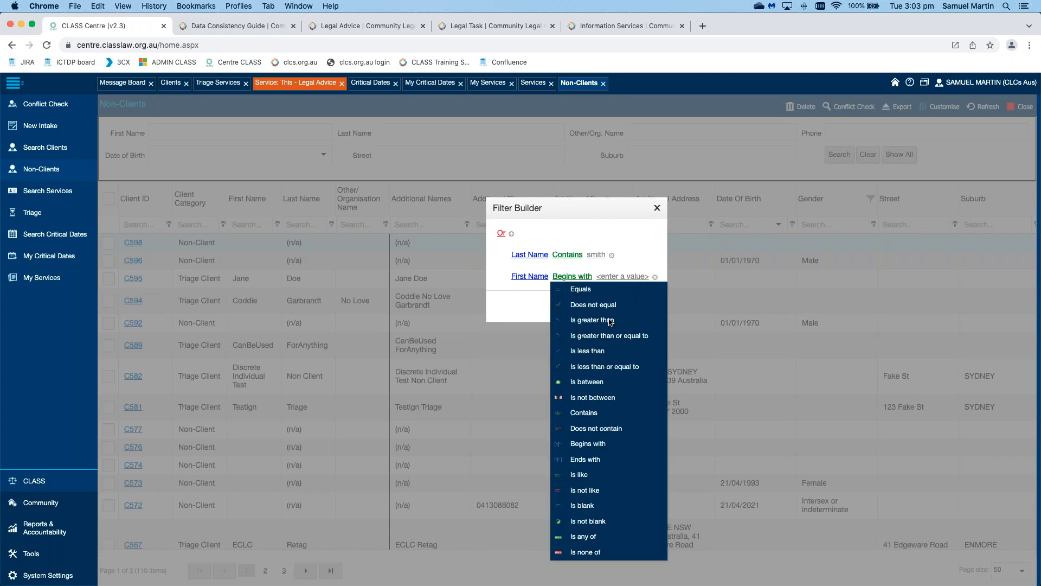
{"action": "left_click", "coordinate": [589, 413]}
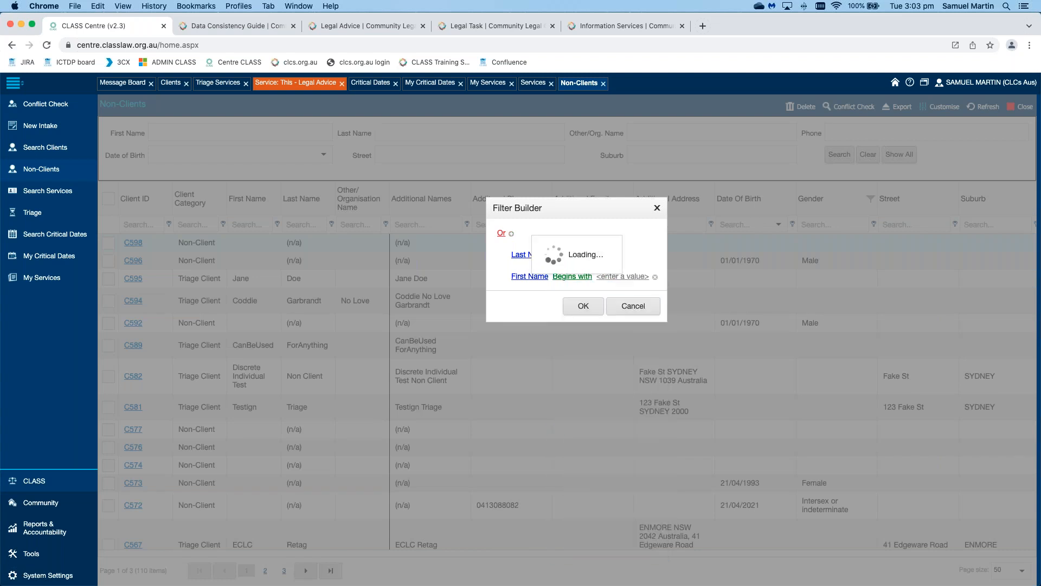
{"action": "left_click", "coordinate": [616, 277]}
{"action": "type", "text": "d"}
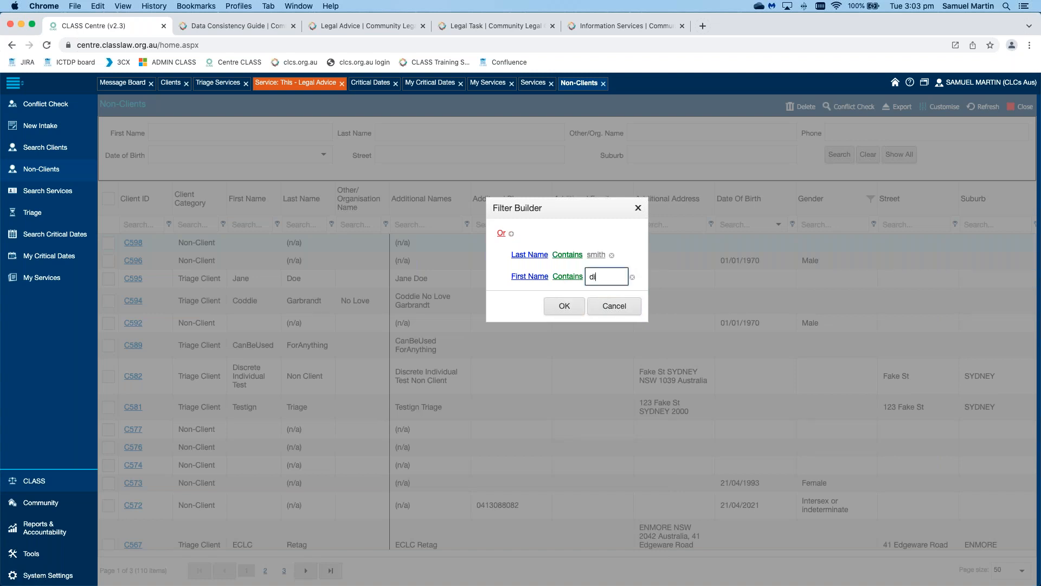
{"action": "type", "text": "oe"}
{"action": "left_click", "coordinate": [562, 308]}
{"action": "left_click", "coordinate": [563, 307]}
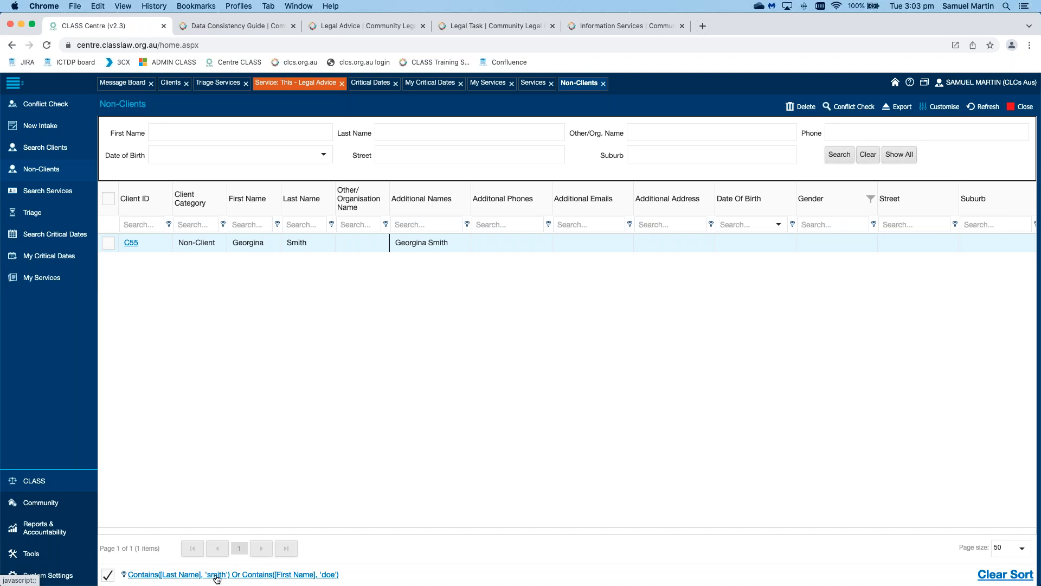
{"action": "left_click", "coordinate": [328, 576]}
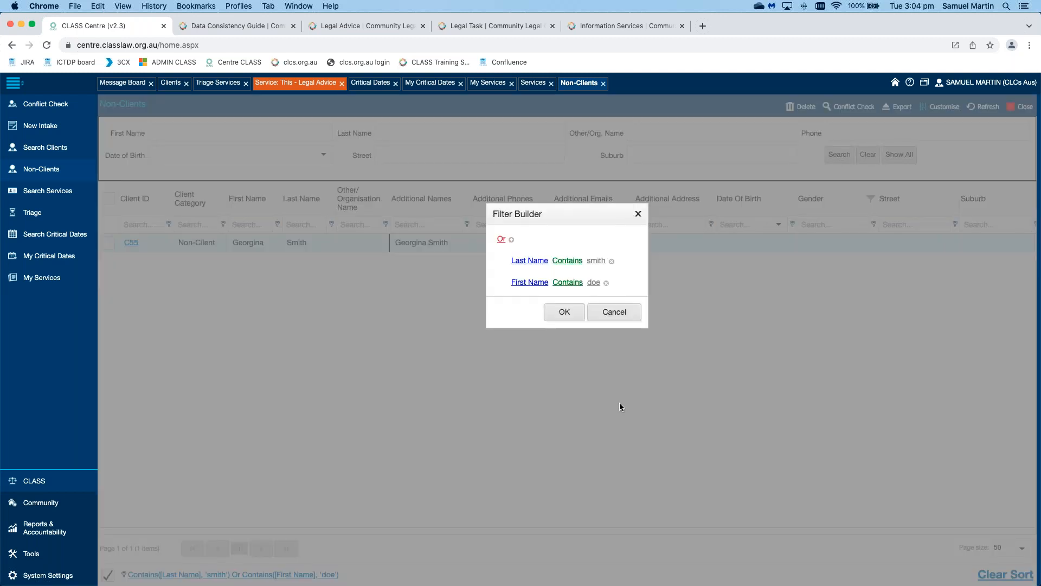
{"action": "left_click", "coordinate": [618, 313]}
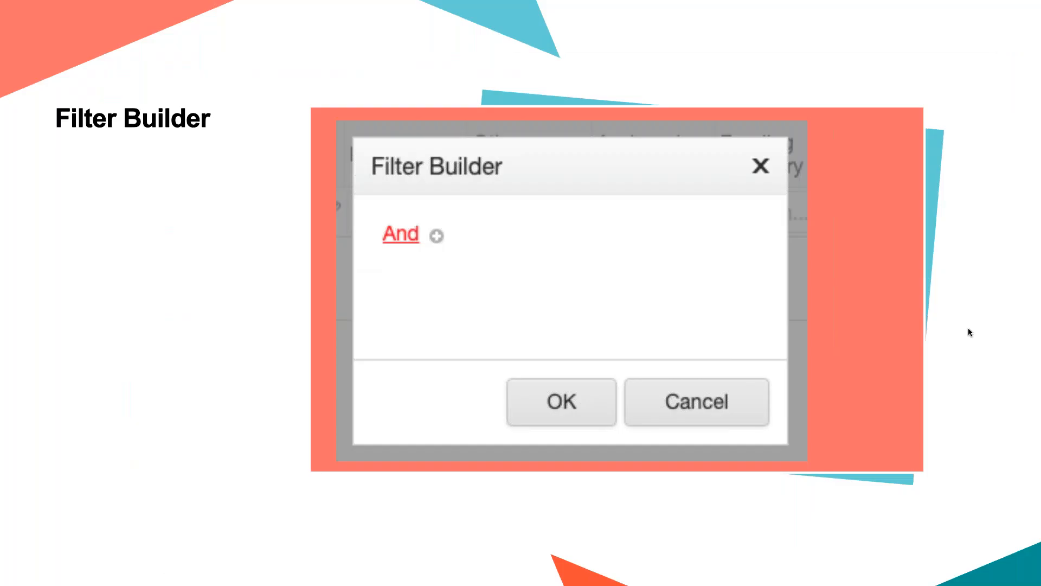
Step: Advance the slideshow from Filter Builder to the Exporting, Printing And Flagging slide
{"action": "key", "text": "Right"}
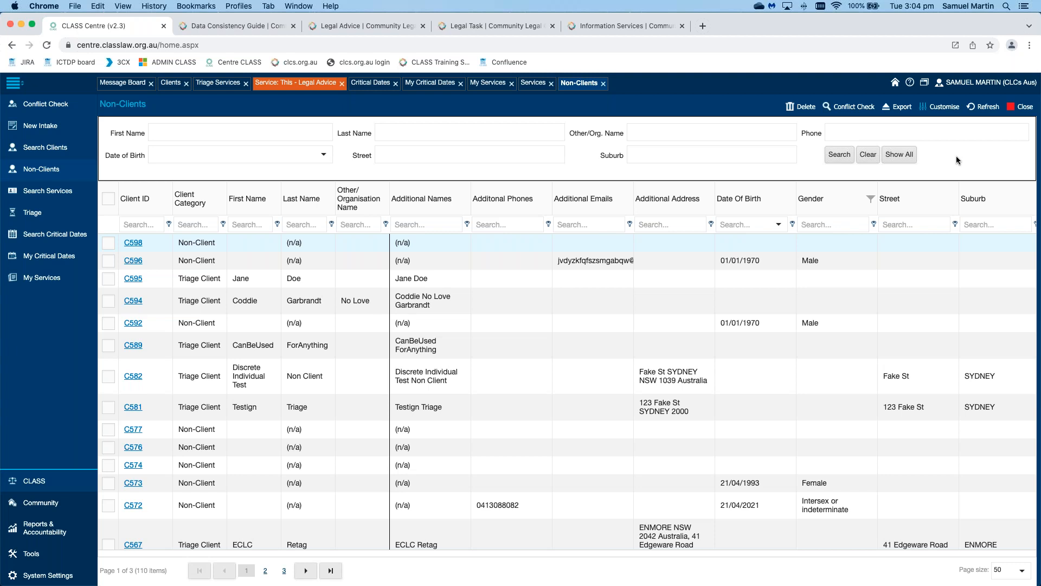
{"action": "left_click", "coordinate": [900, 109]}
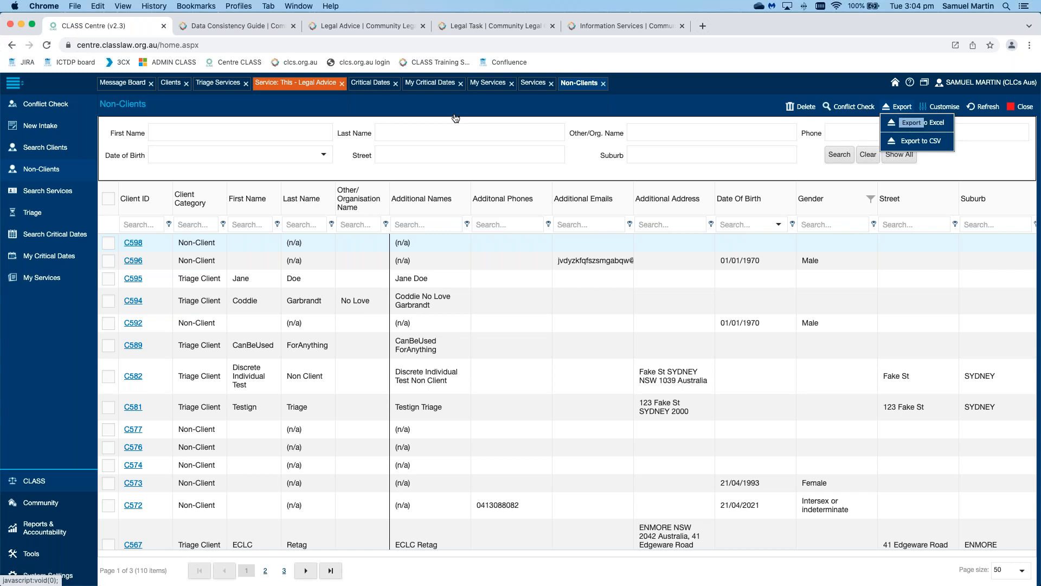
{"action": "left_click", "coordinate": [299, 87]}
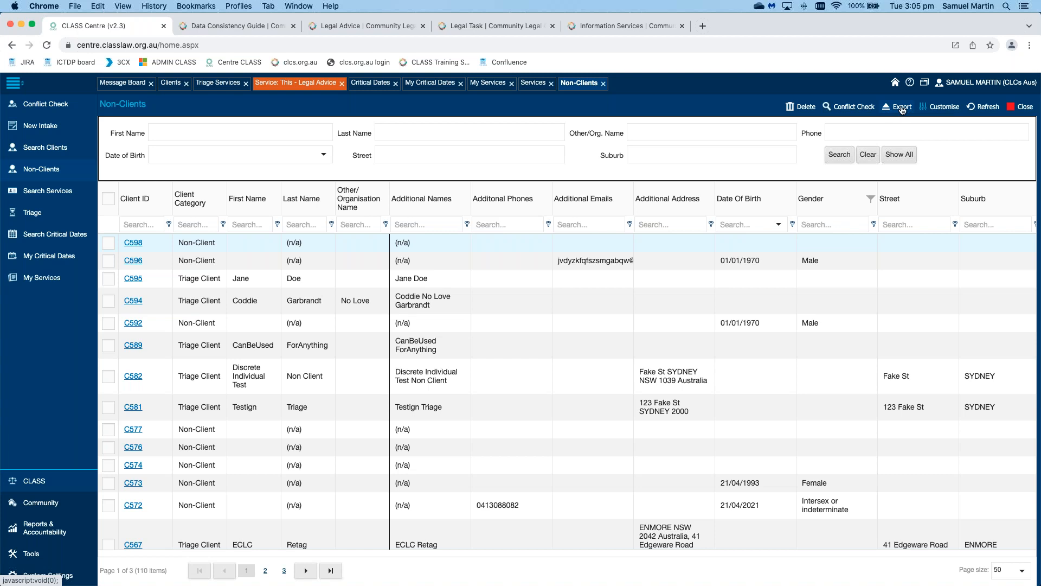
{"action": "left_click", "coordinate": [903, 109]}
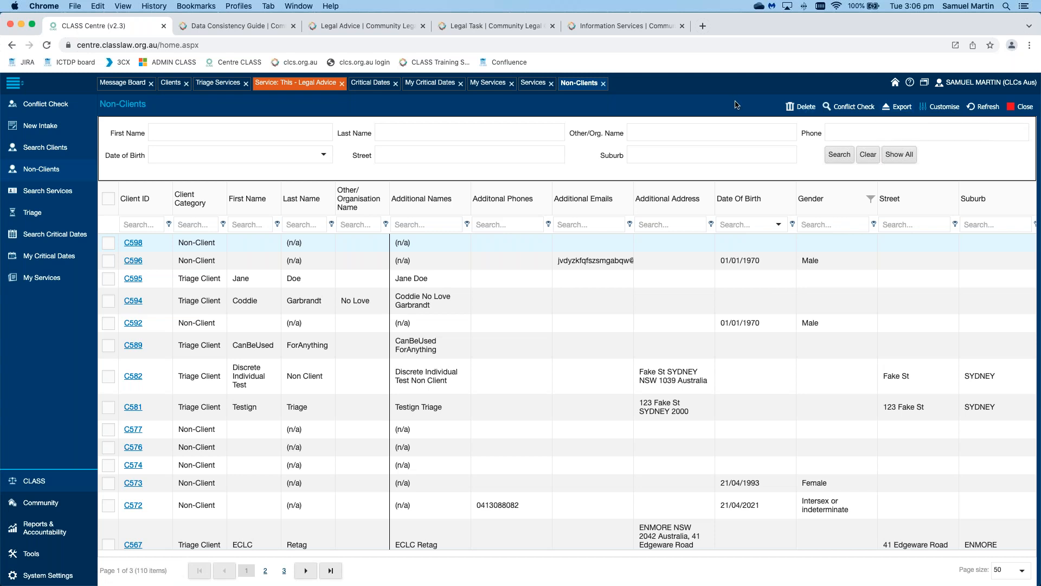
{"action": "left_click", "coordinate": [298, 87]}
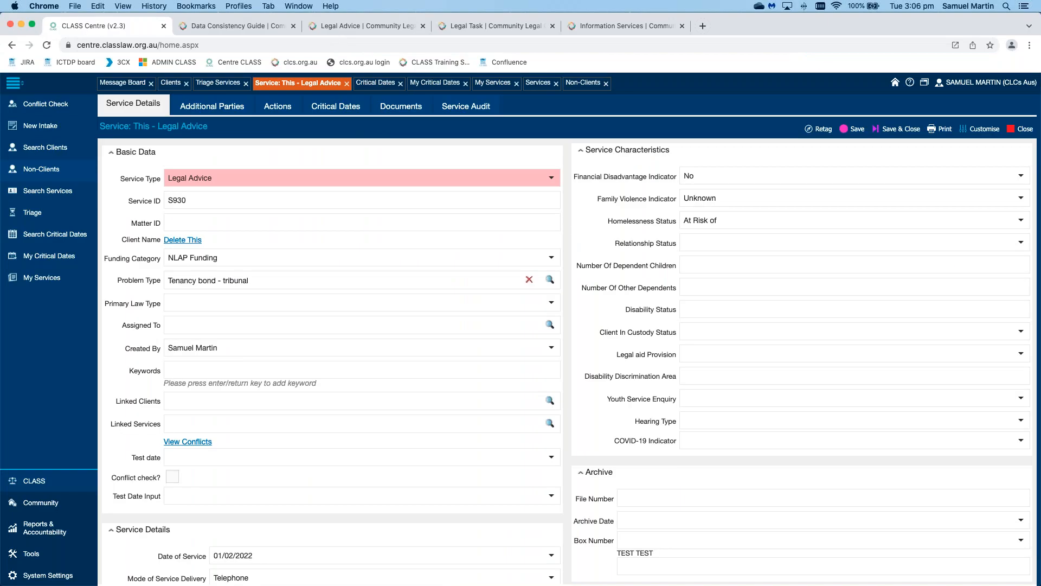
Step: Print Service S930, opening a preview with My Service Template
{"action": "left_click", "coordinate": [940, 129]}
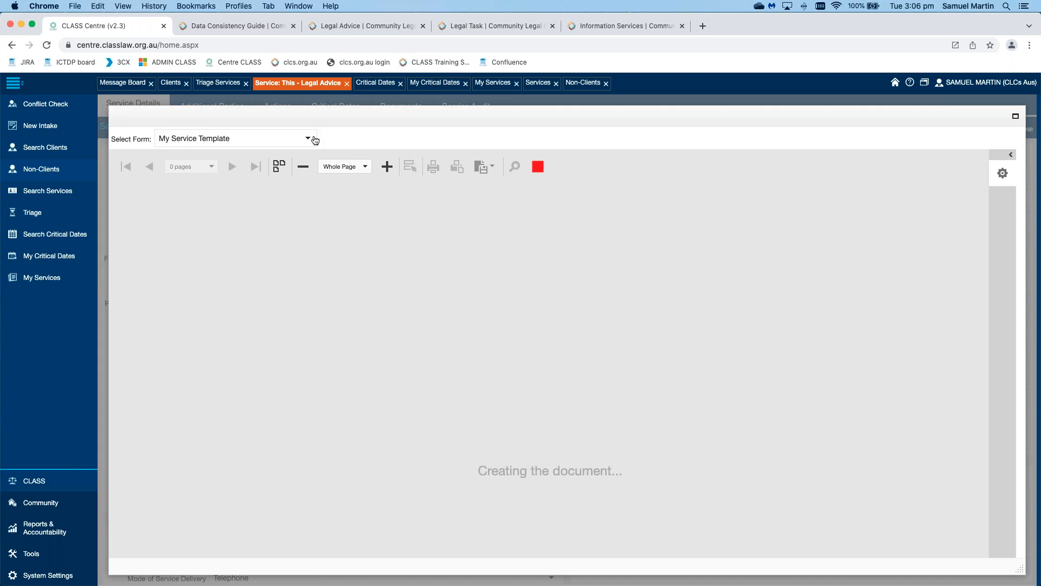
Step: Keep My Service Template and view the S930 printout's two pages side by side
{"action": "left_click", "coordinate": [308, 139]}
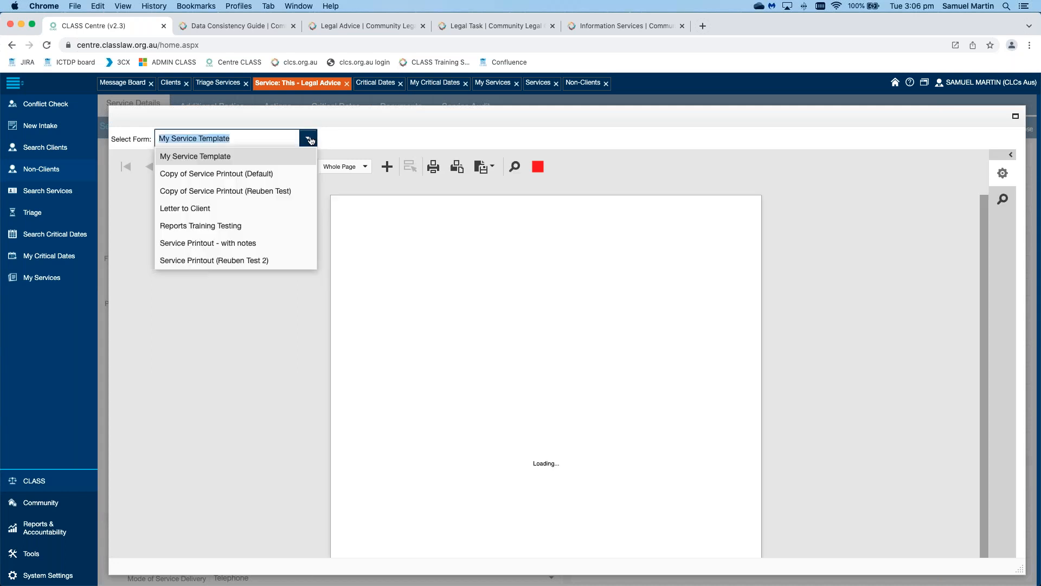
{"action": "left_click", "coordinate": [355, 137]}
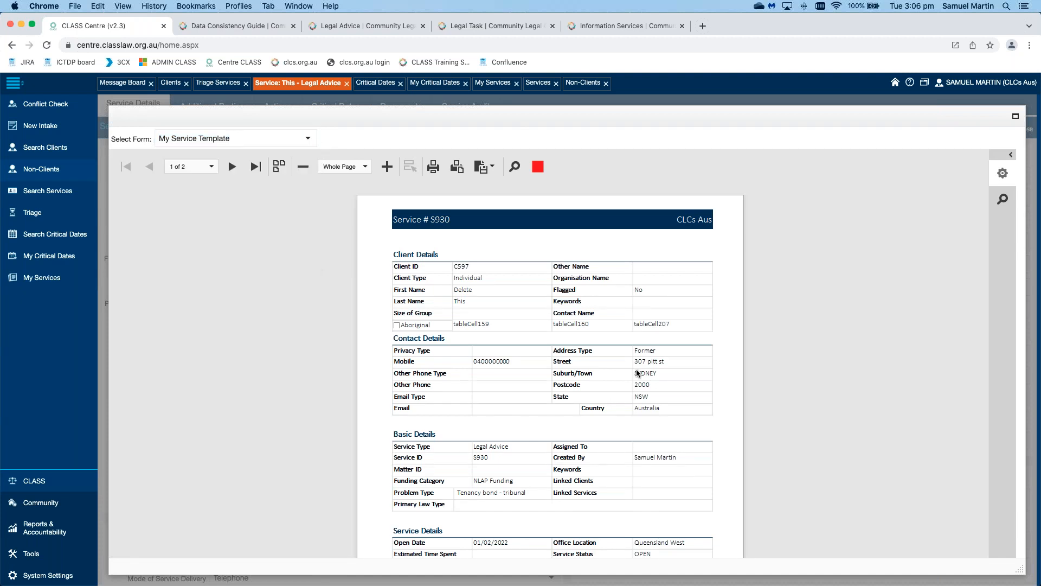
{"action": "scroll", "coordinate": [638, 373], "scroll_direction": "down", "scroll_amount": 4}
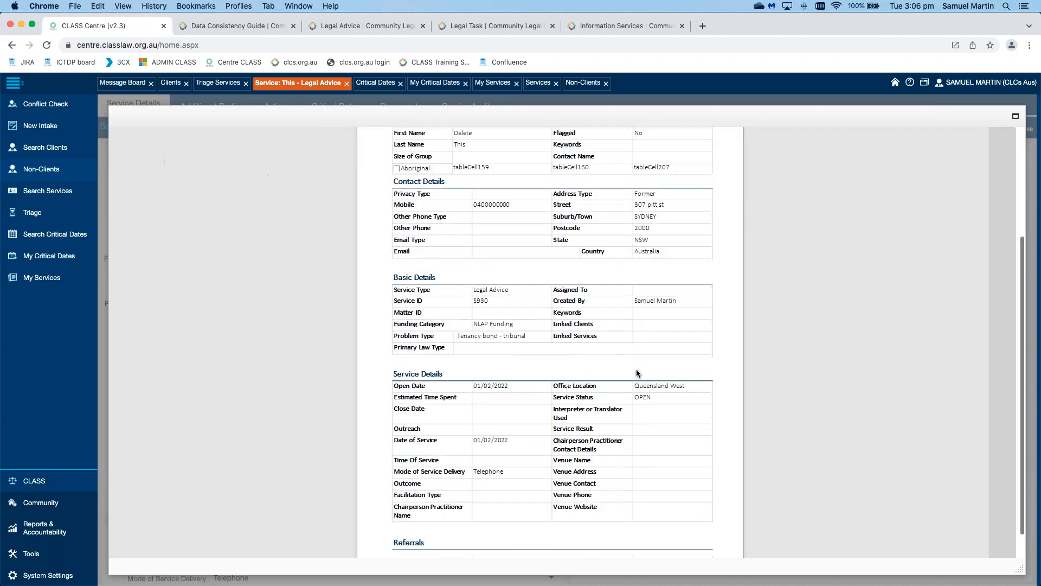
{"action": "scroll", "coordinate": [638, 373], "scroll_direction": "up", "scroll_amount": 4}
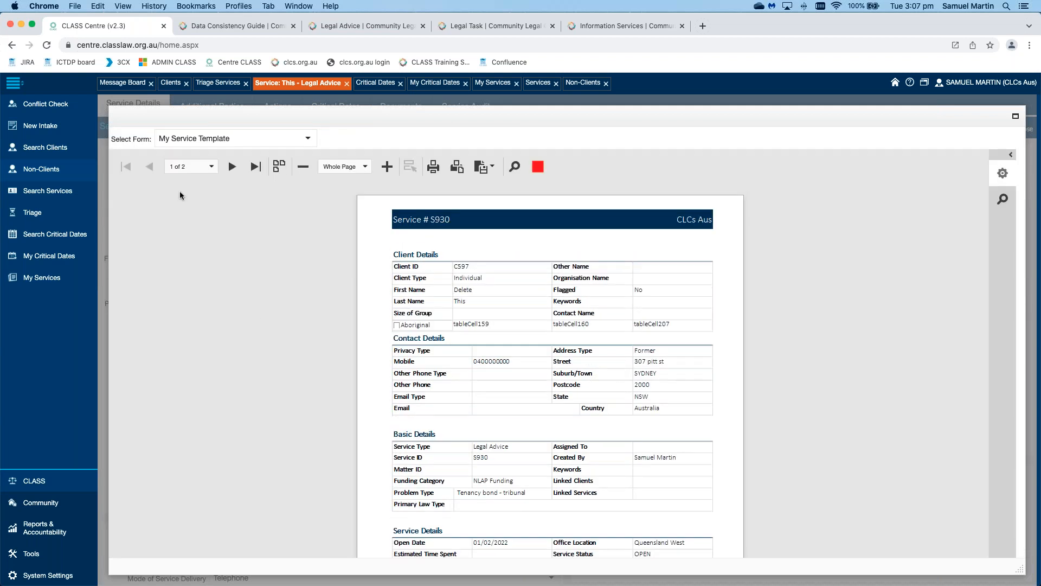
{"action": "left_click", "coordinate": [212, 169]}
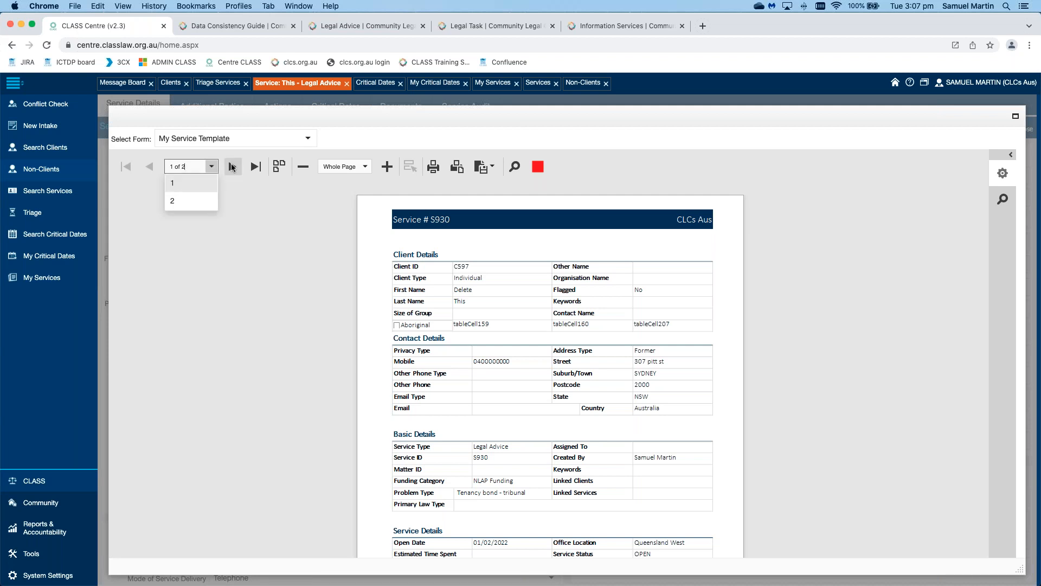
{"action": "left_click", "coordinate": [278, 168]}
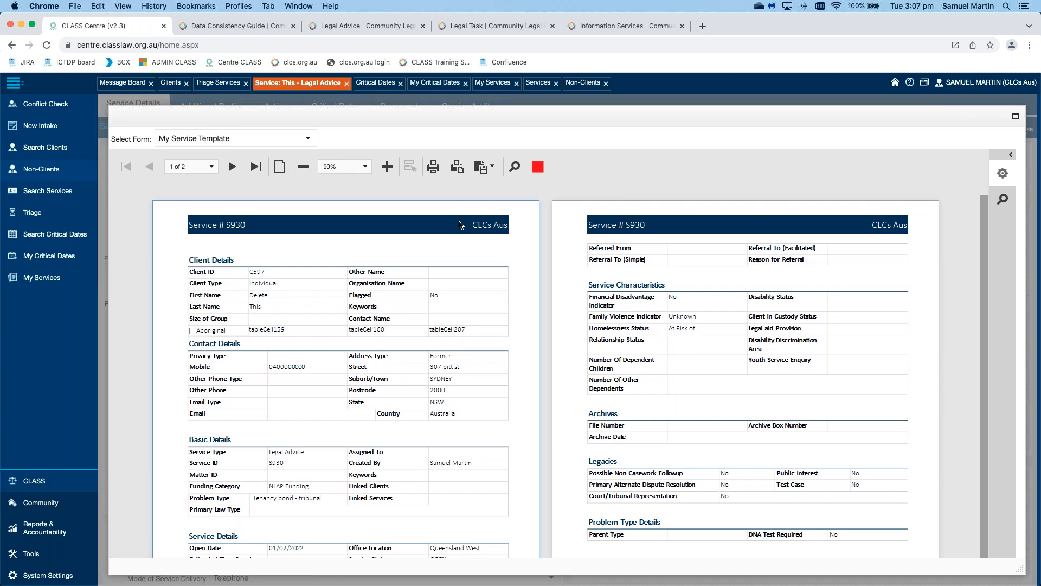
Step: Show the S930 preview as a single page, zoom to 120%, then fit it to Page Width
{"action": "left_click", "coordinate": [280, 167]}
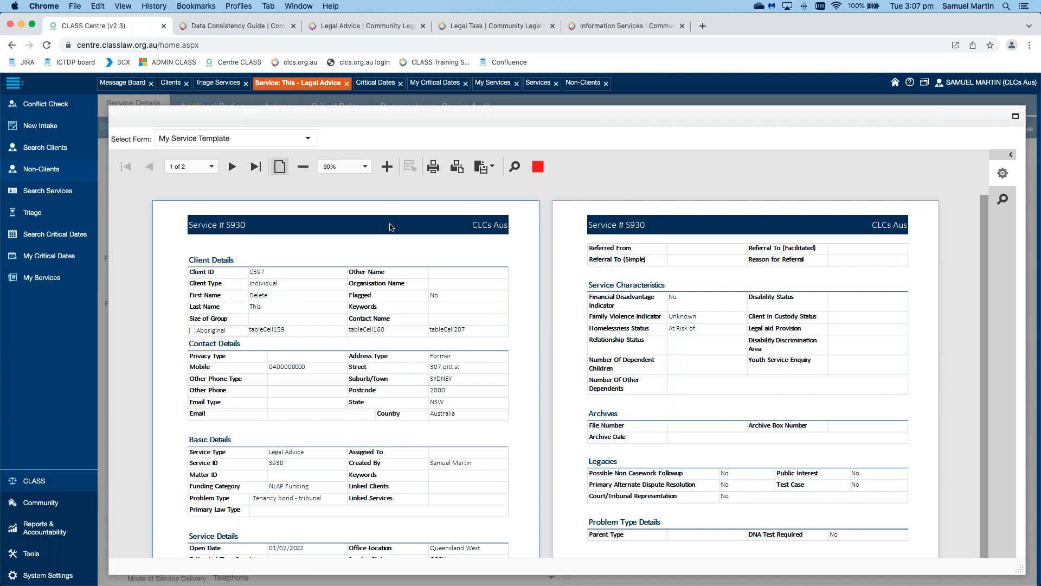
{"action": "left_click", "coordinate": [387, 167]}
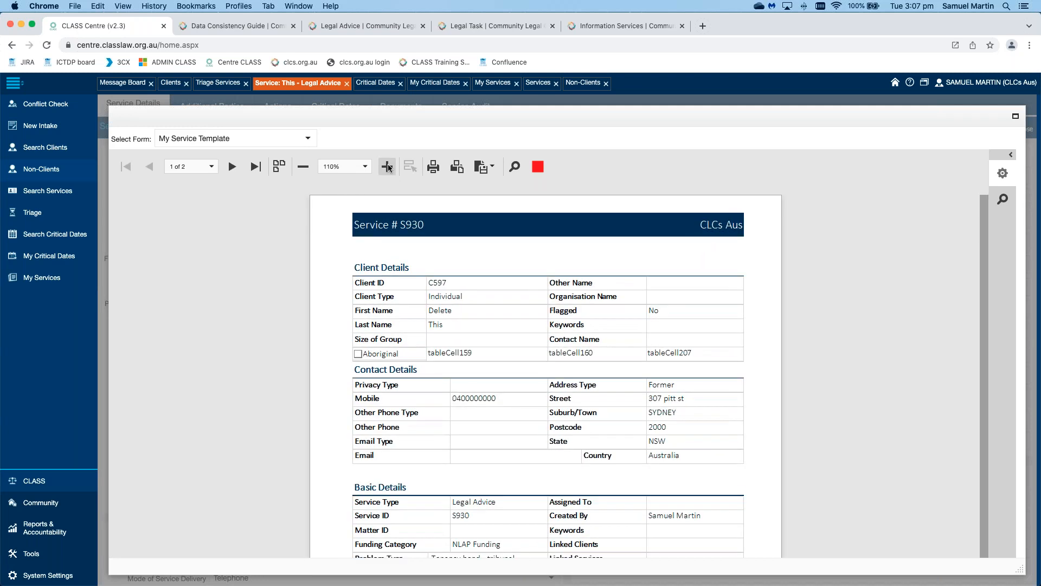
{"action": "left_click", "coordinate": [387, 167]}
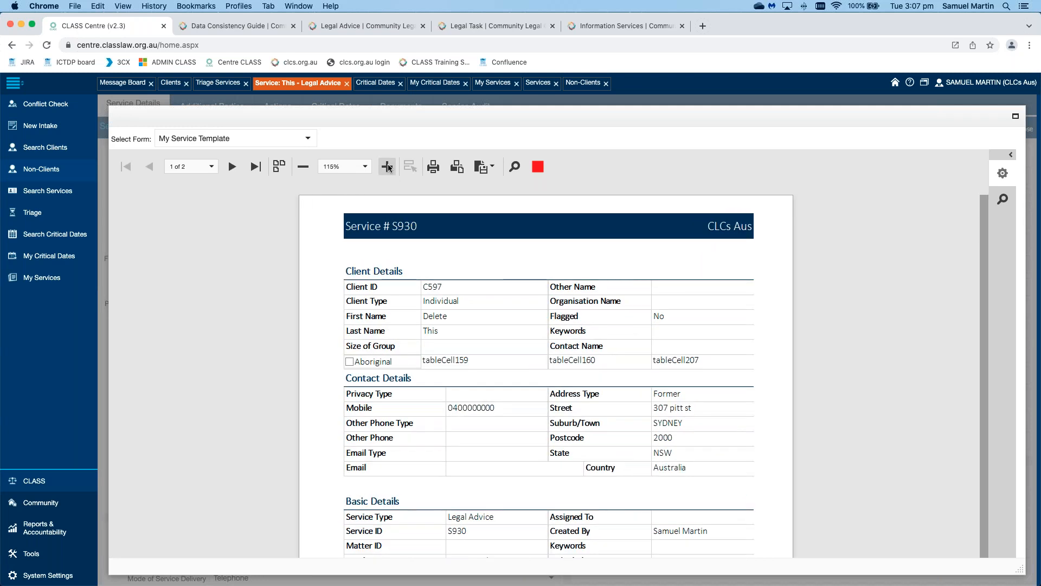
{"action": "left_click", "coordinate": [388, 167]}
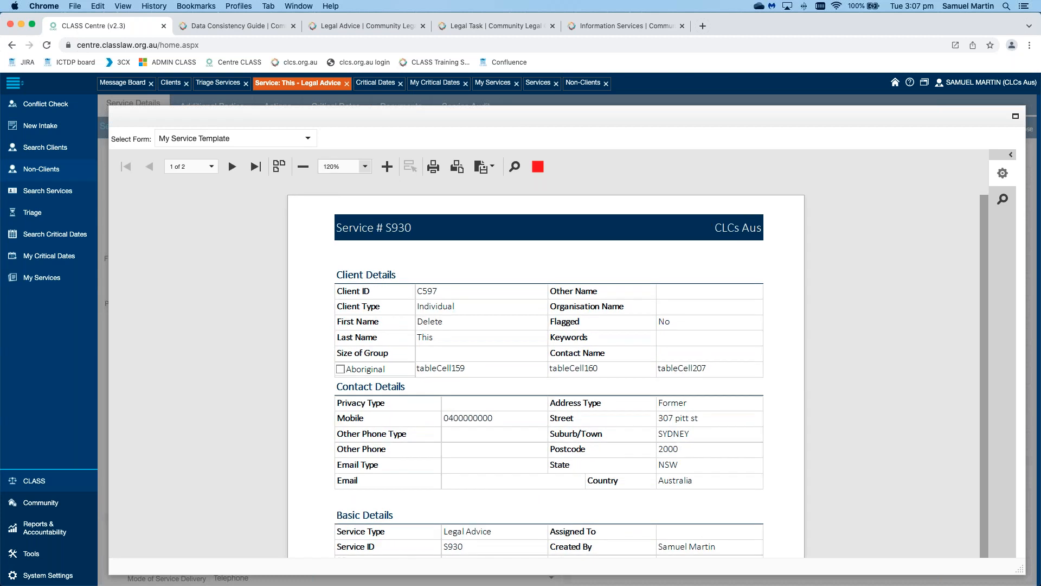
{"action": "left_click", "coordinate": [365, 166]}
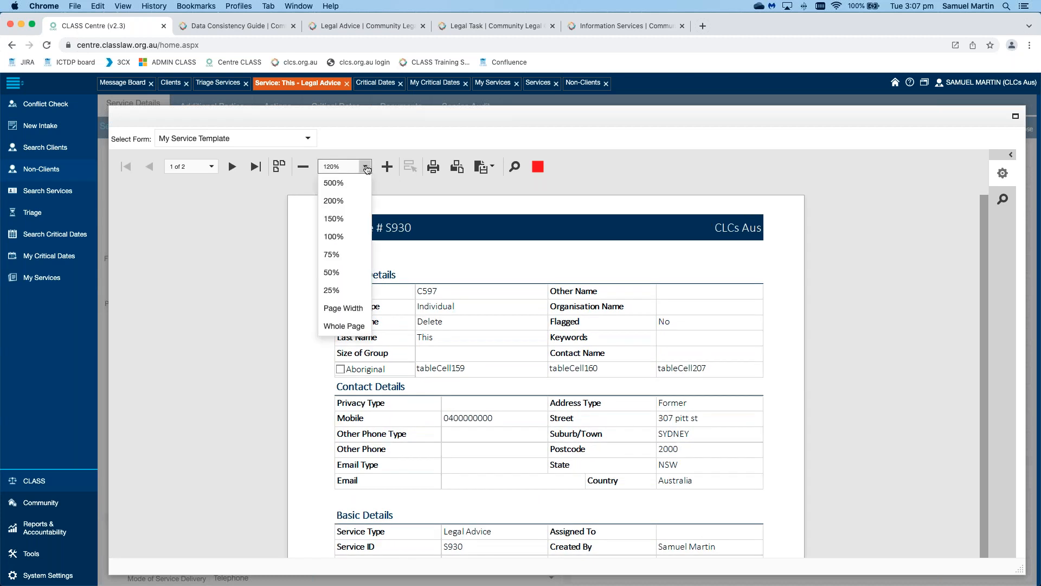
{"action": "left_click", "coordinate": [346, 309]}
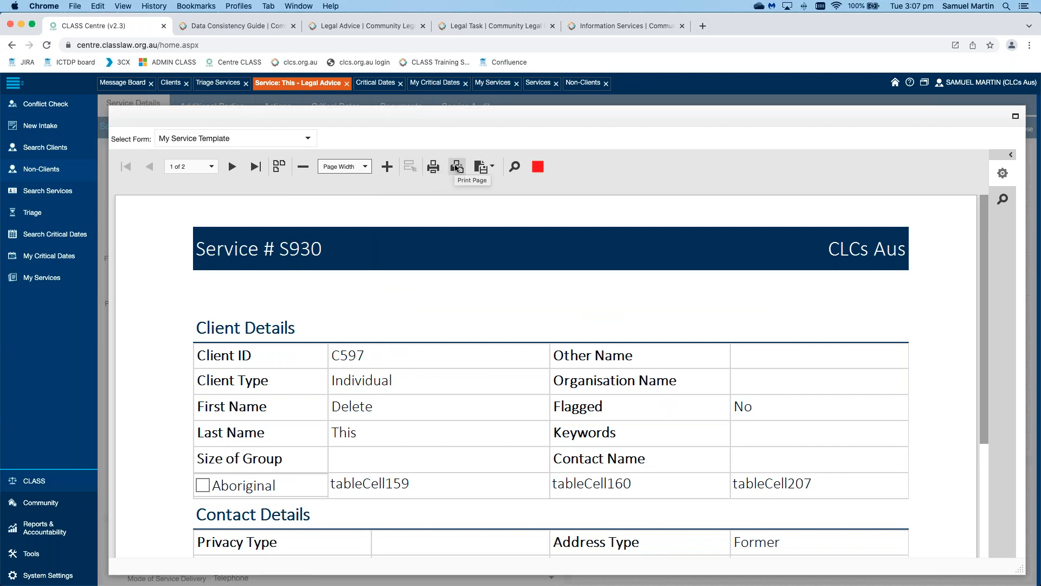
{"action": "left_click", "coordinate": [492, 168]}
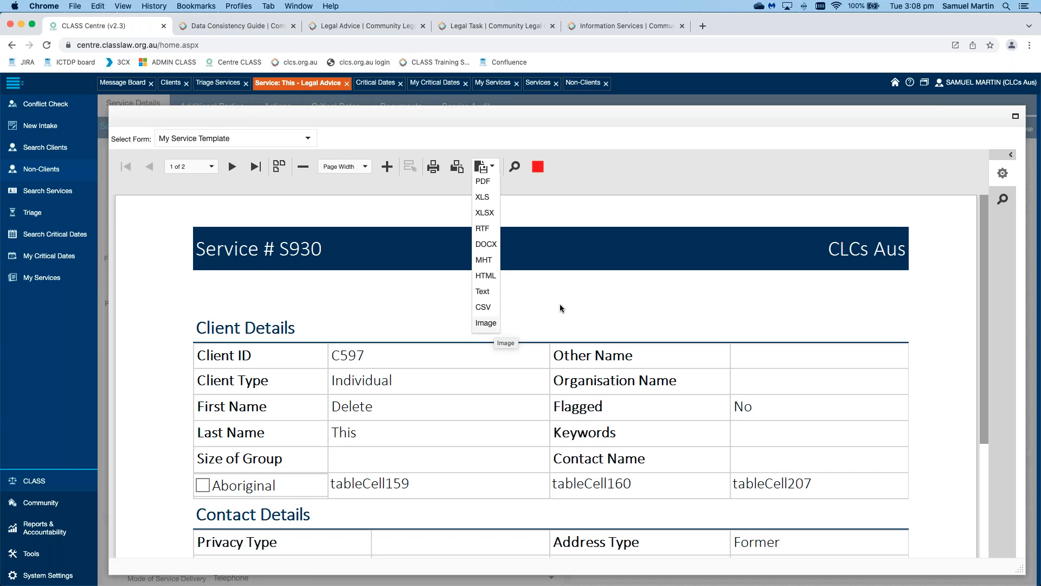
{"action": "left_click", "coordinate": [515, 166]}
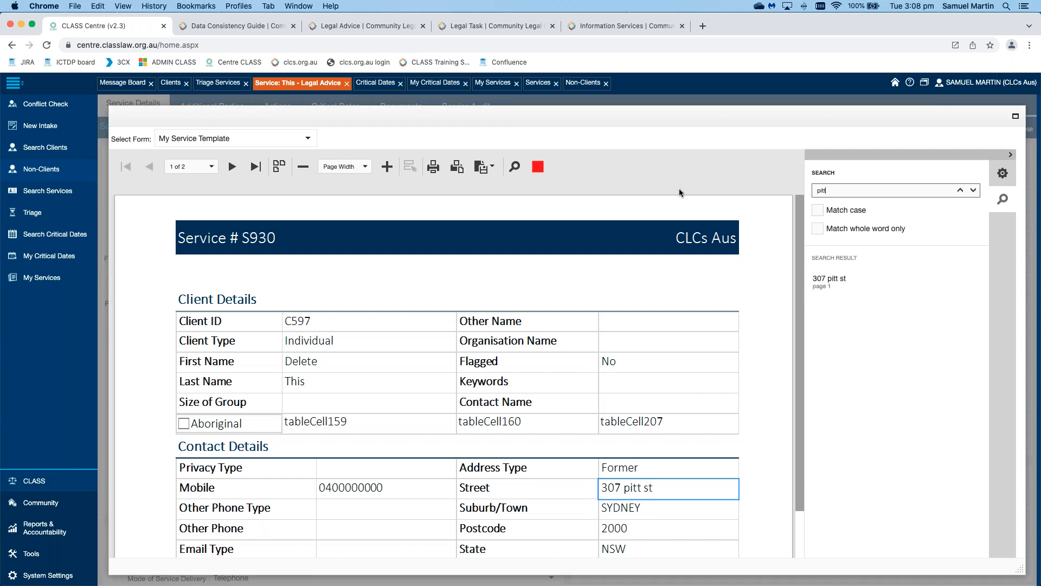
{"action": "left_click", "coordinate": [1006, 156]}
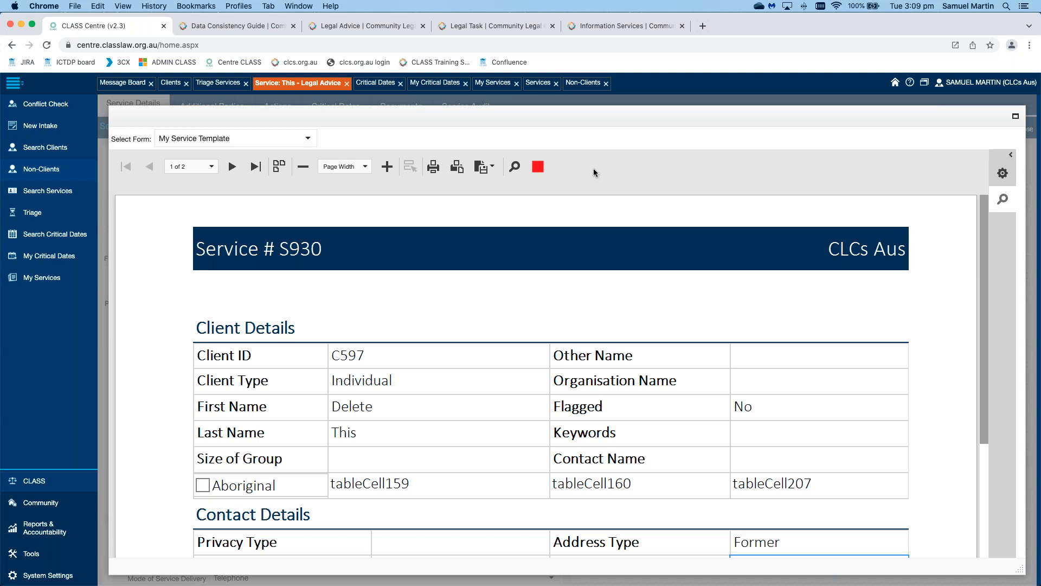
Step: Close the printout preview, return to the Clients search results and open client C604
{"action": "left_click", "coordinate": [537, 169]}
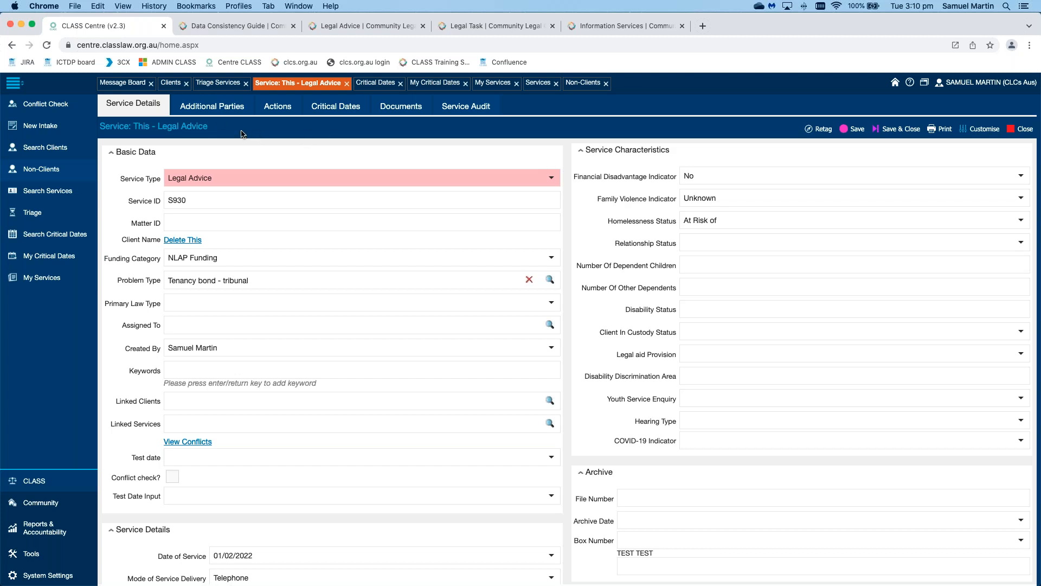
{"action": "left_click", "coordinate": [171, 82]}
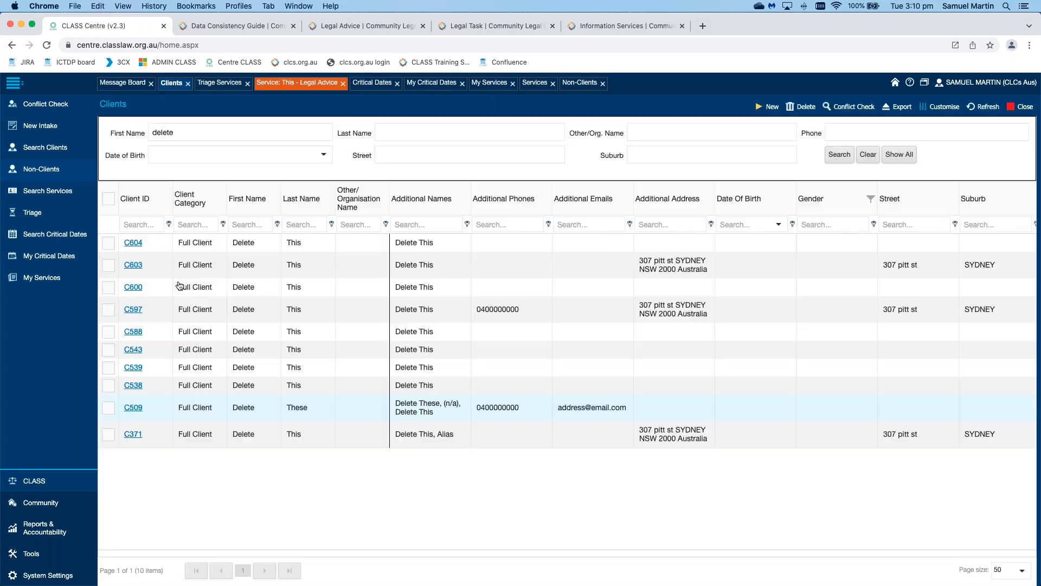
{"action": "double_click", "coordinate": [256, 268]}
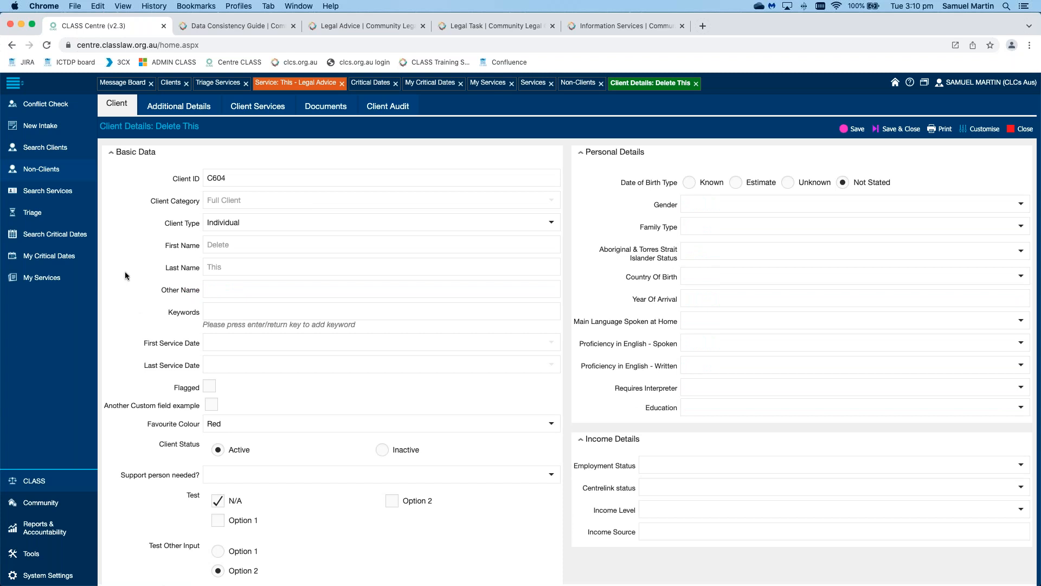
Step: Tick the Flagged checkbox on client C604's Client tab
{"action": "scroll", "coordinate": [124, 275], "scroll_direction": "down", "scroll_amount": 1}
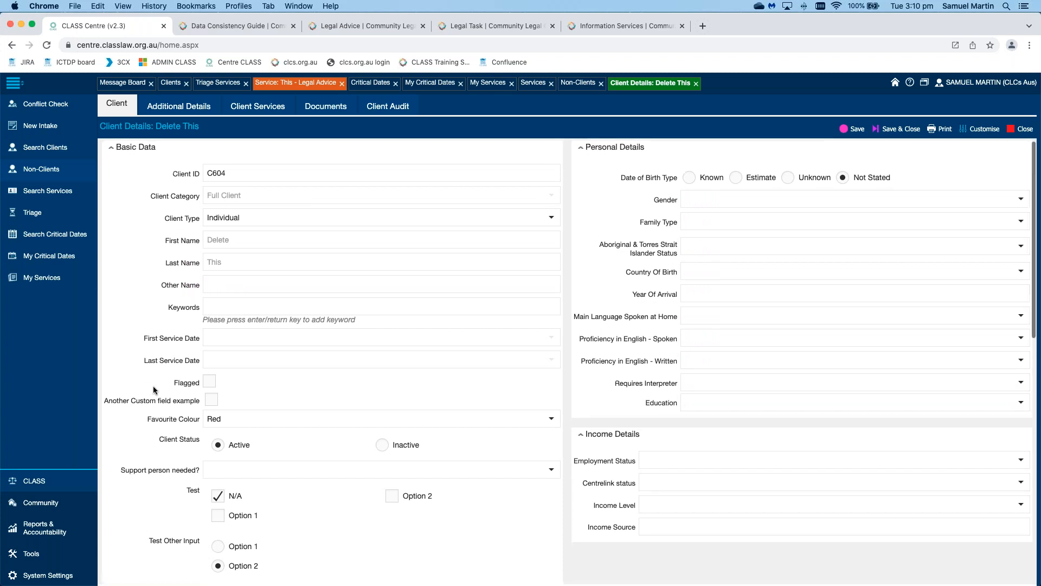
{"action": "scroll", "coordinate": [154, 388], "scroll_direction": "up", "scroll_amount": 1}
{"action": "left_click_drag", "start_coordinate": [166, 386], "coordinate": [200, 388]}
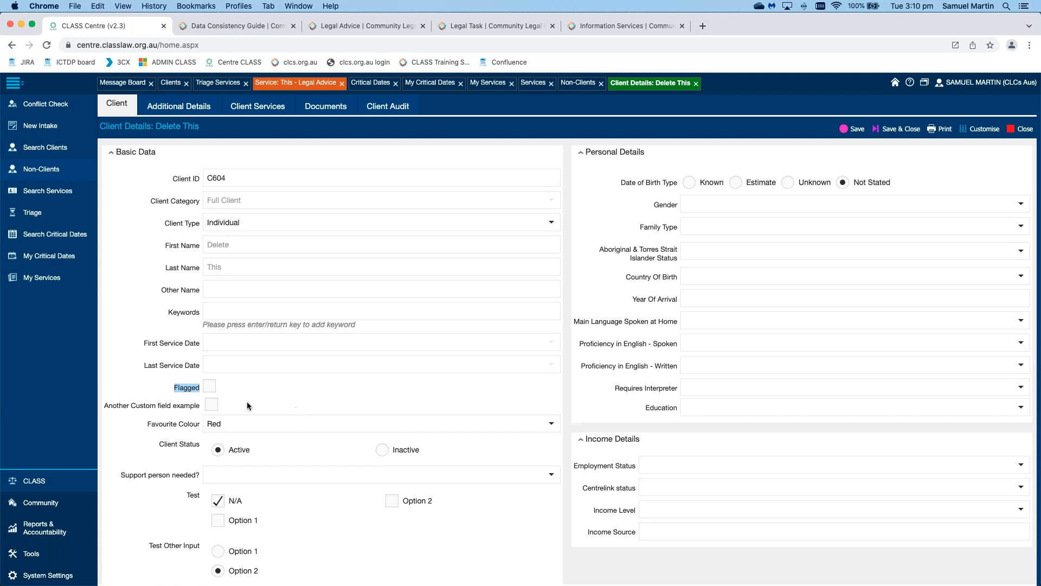
{"action": "left_click", "coordinate": [319, 386]}
Step: Return to the Clients results and bring the Flagged column into view, showing No for all 10
{"action": "scroll", "coordinate": [391, 389], "scroll_direction": "down", "scroll_amount": 1}
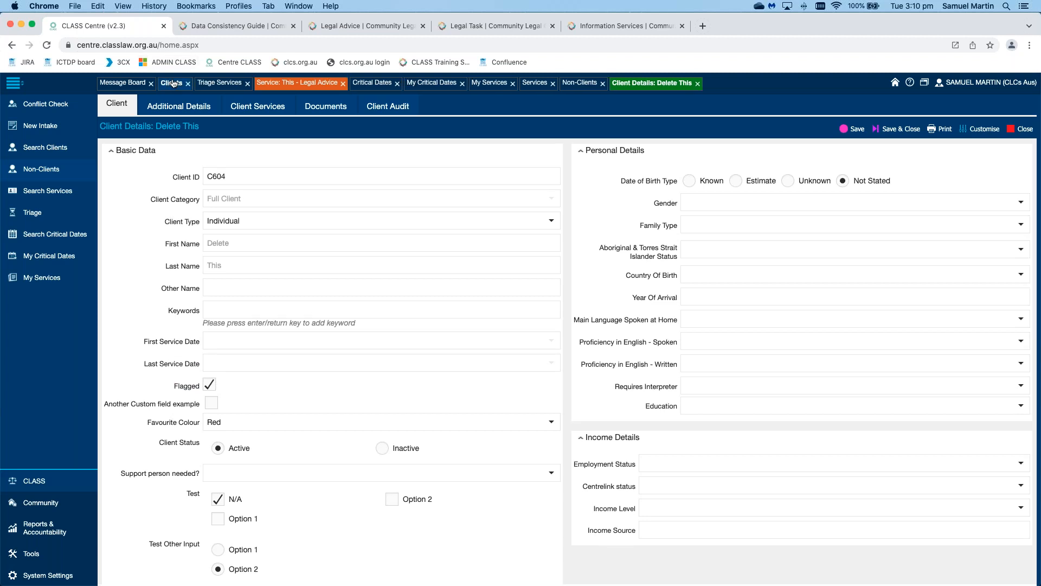
{"action": "left_click", "coordinate": [172, 83]}
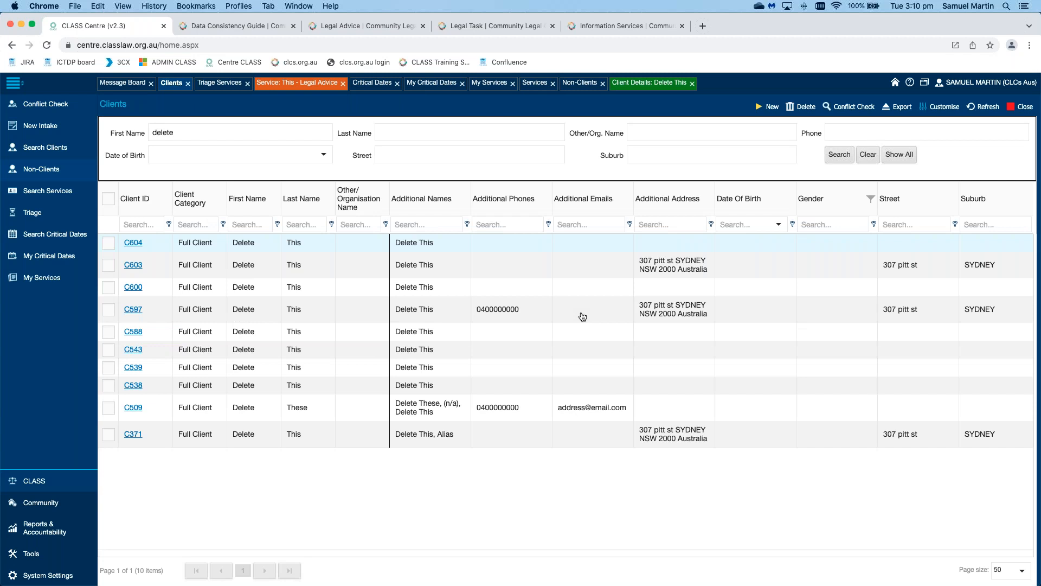
{"action": "scroll", "coordinate": [583, 314], "scroll_direction": "right", "scroll_amount": 3}
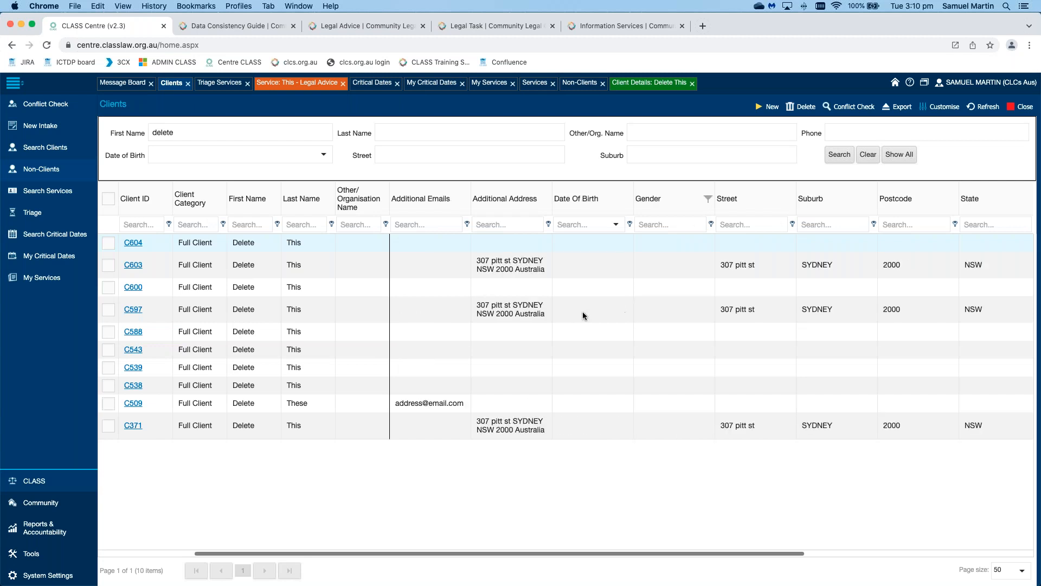
{"action": "scroll", "coordinate": [584, 311], "scroll_direction": "right", "scroll_amount": 2}
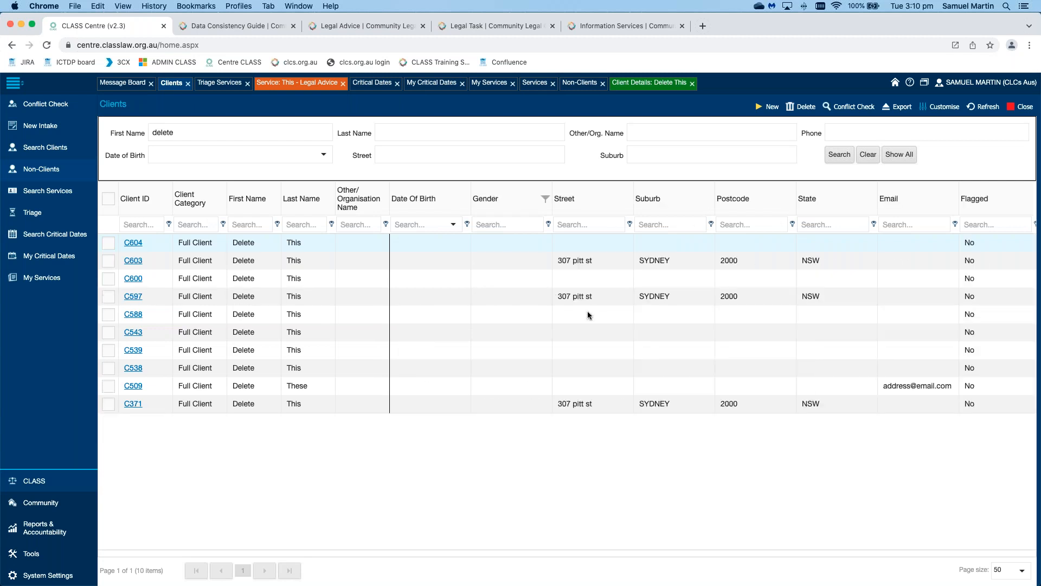
{"action": "scroll", "coordinate": [584, 310], "scroll_direction": "right", "scroll_amount": 3}
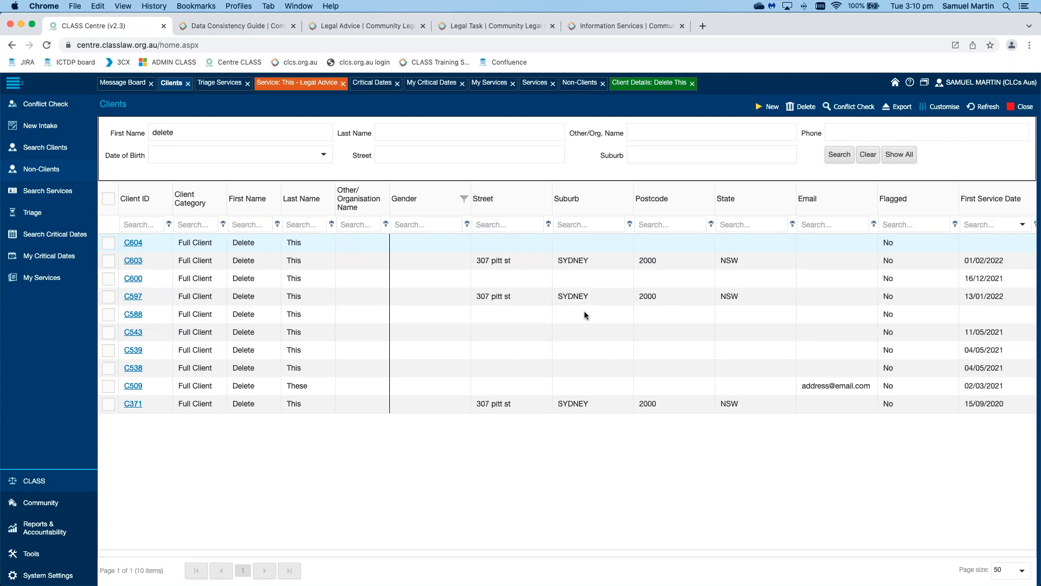
{"action": "scroll", "coordinate": [583, 311], "scroll_direction": "left", "scroll_amount": 8}
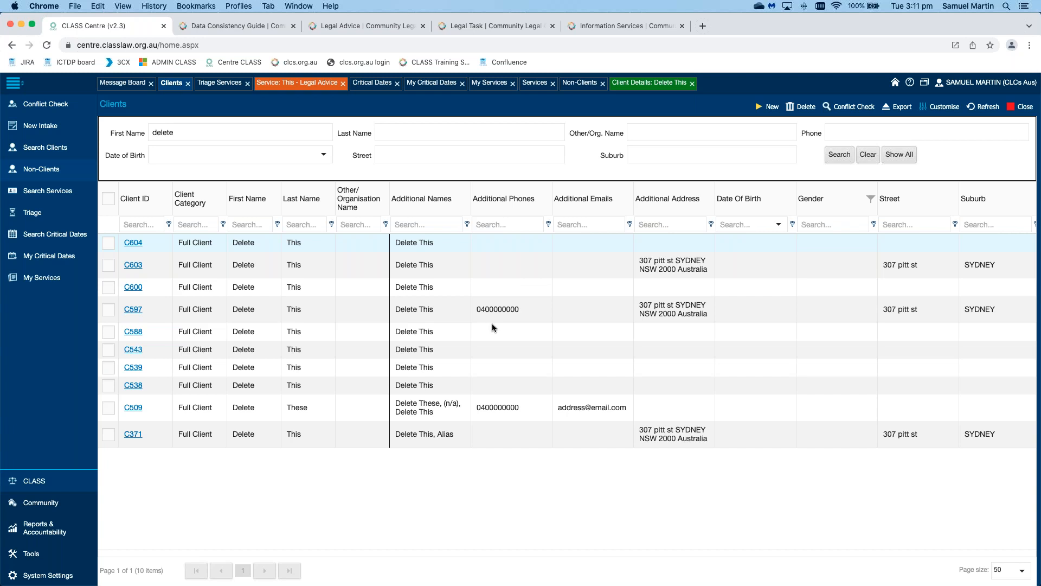
{"action": "scroll", "coordinate": [493, 323], "scroll_direction": "right", "scroll_amount": 10}
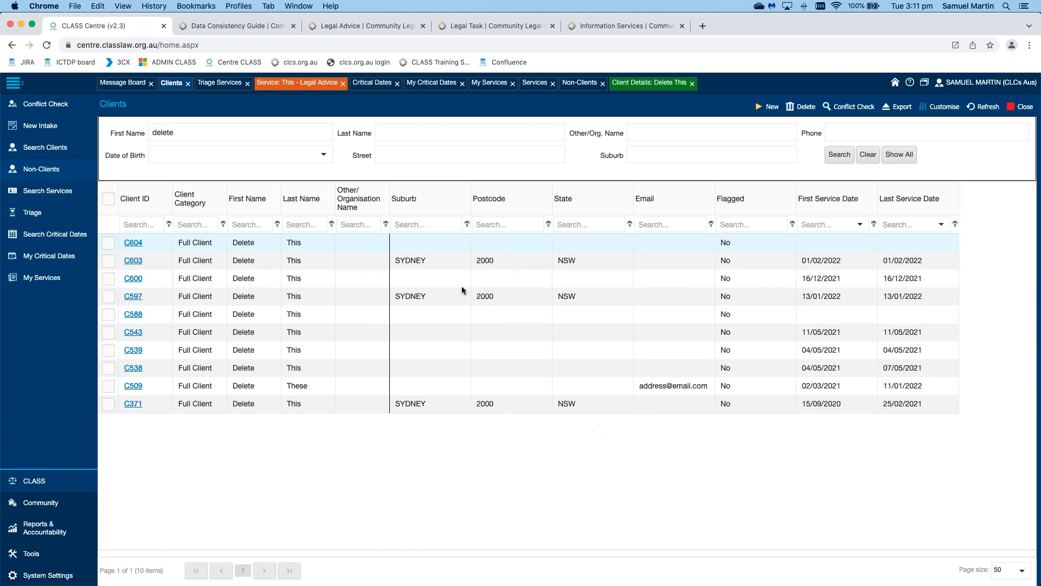
Step: Clear the First Name search and filter the Flagged column by 'yes', leaving 18 clients
{"action": "left_click", "coordinate": [289, 134]}
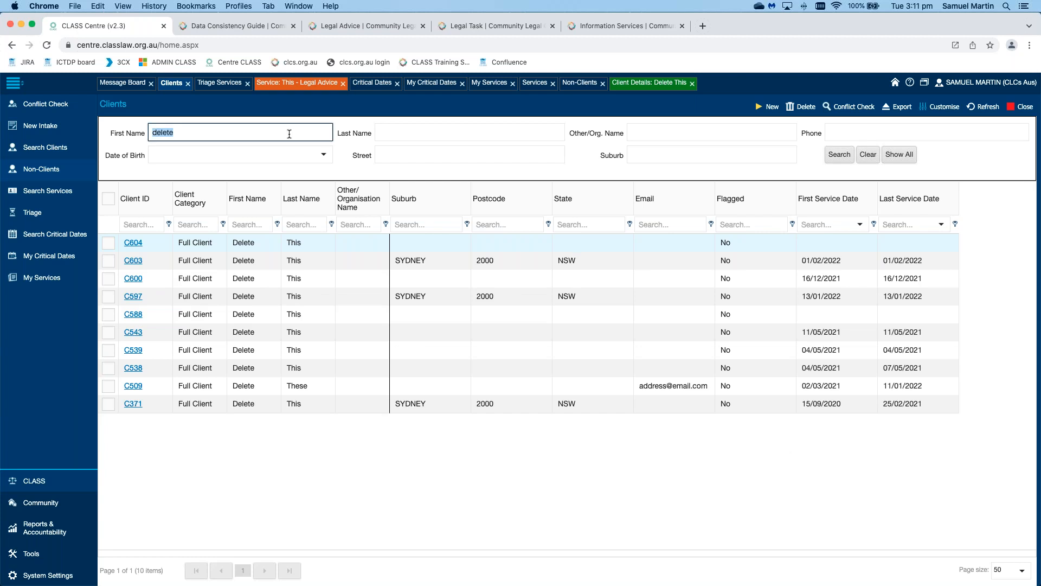
{"action": "key", "text": "BackSpace"}
{"action": "left_click", "coordinate": [760, 224]}
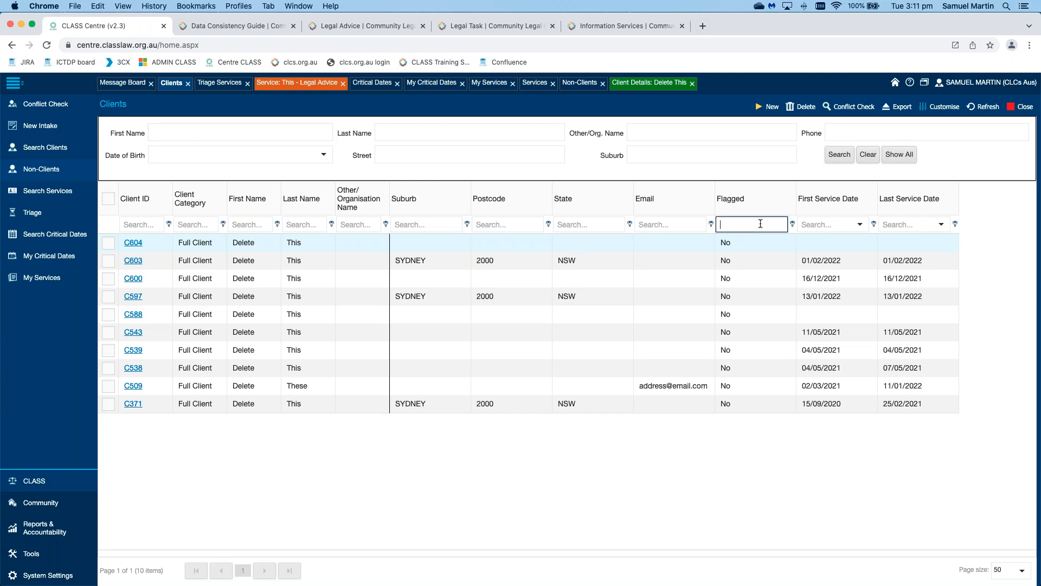
{"action": "type", "text": "yes"}
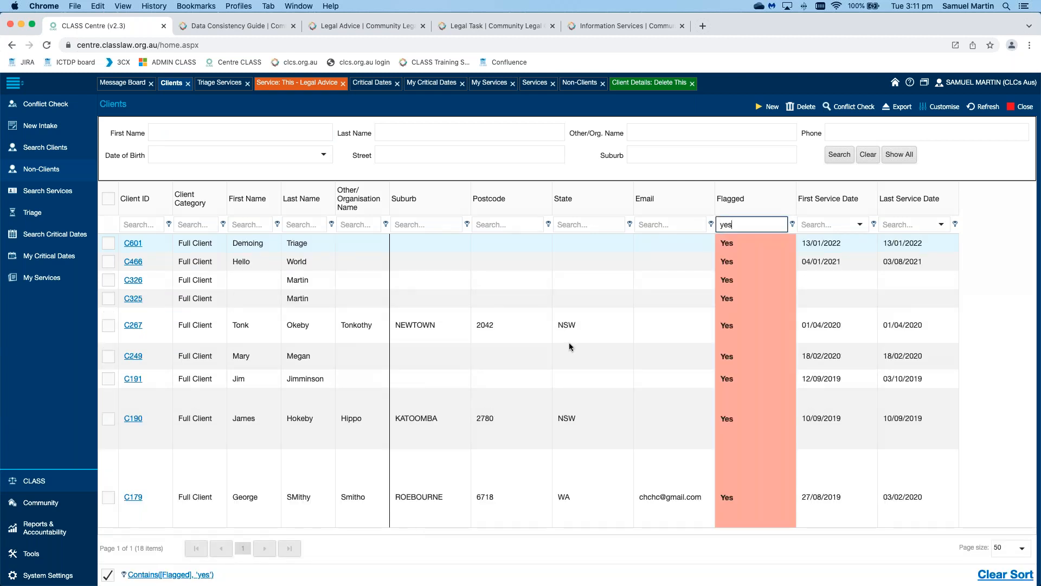
{"action": "scroll", "coordinate": [579, 345], "scroll_direction": "left", "scroll_amount": 10}
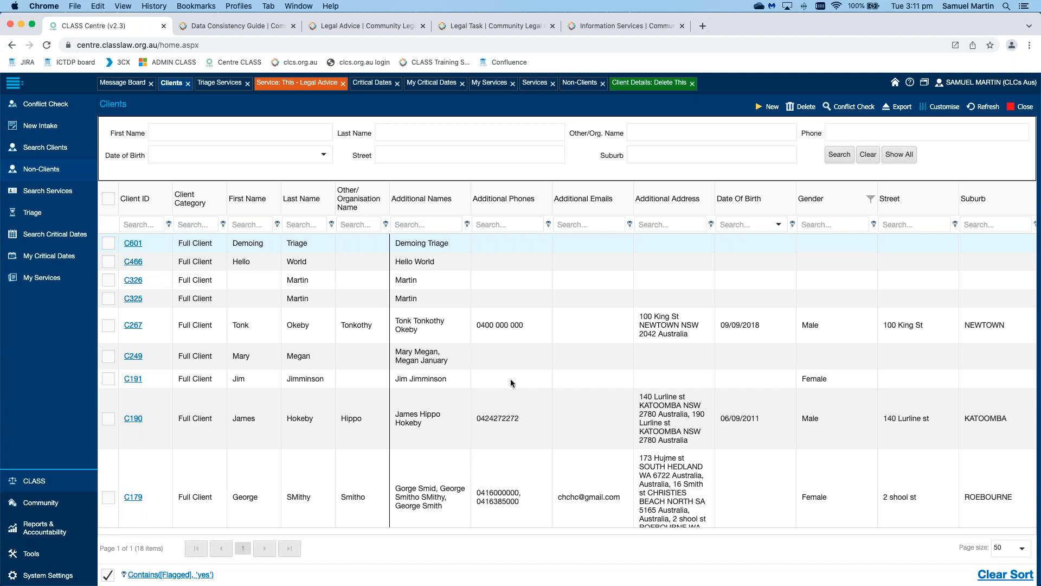
{"action": "scroll", "coordinate": [509, 378], "scroll_direction": "right", "scroll_amount": 6}
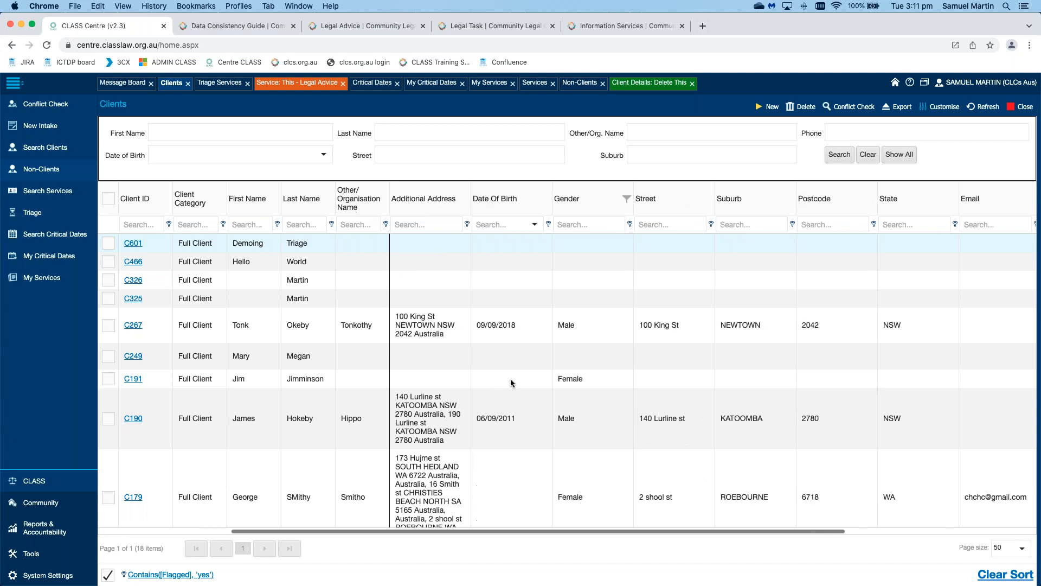
{"action": "scroll", "coordinate": [510, 379], "scroll_direction": "right", "scroll_amount": 4}
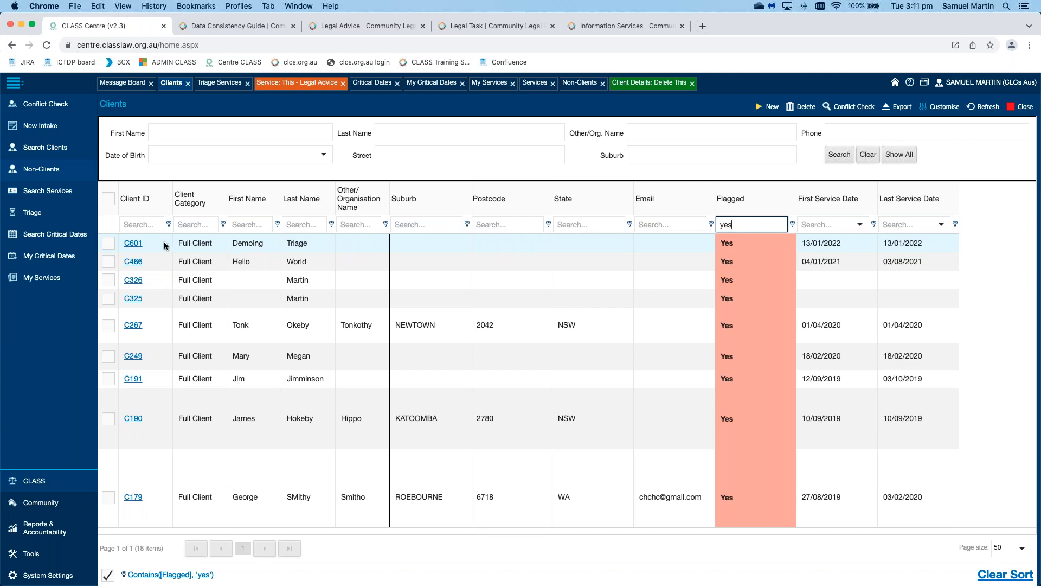
Step: Open the first flagged client's details from its Client ID link
{"action": "left_click", "coordinate": [134, 243]}
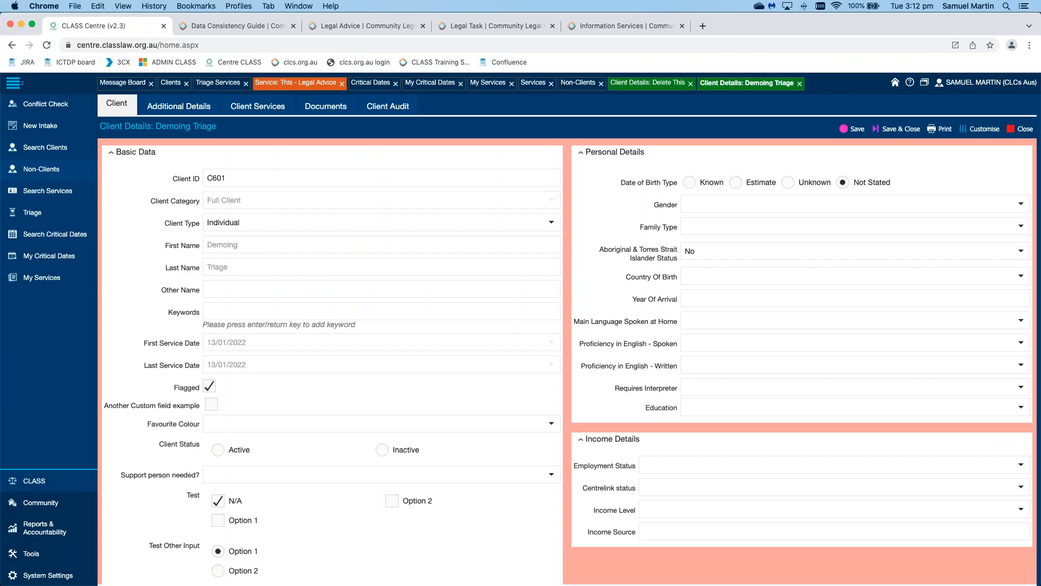
Step: Close both client-detail tabs, discarding C604's unsaved changes, and show the Non-Clients list
{"action": "left_click", "coordinate": [799, 84]}
{"action": "left_click", "coordinate": [690, 84]}
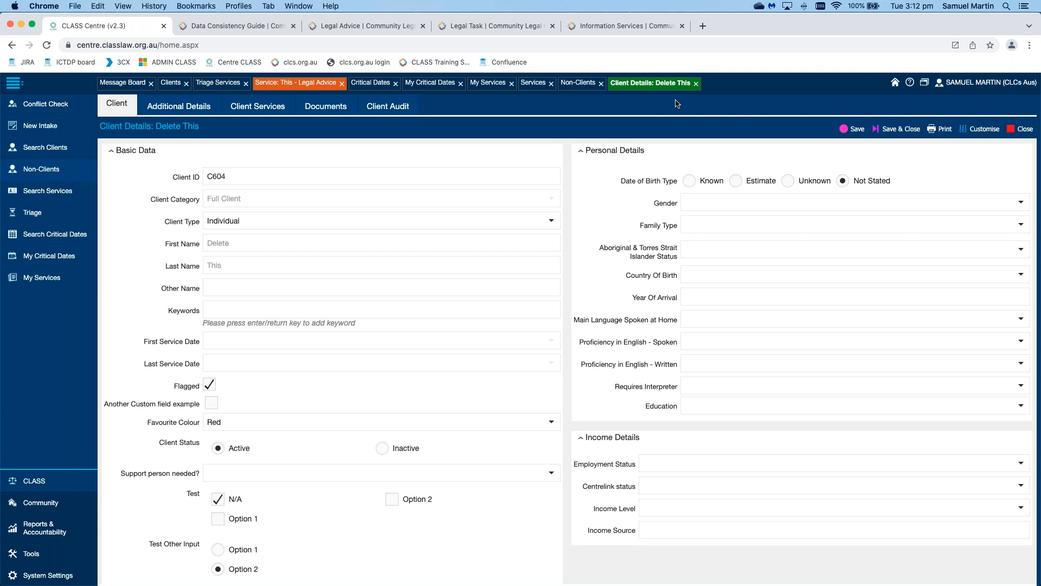
{"action": "left_click", "coordinate": [696, 83]}
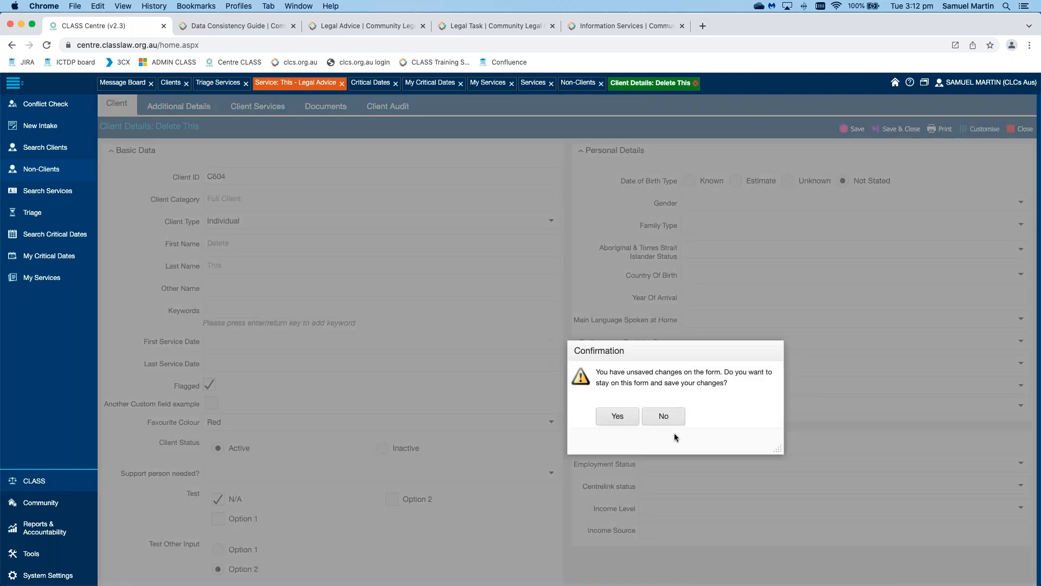
{"action": "left_click", "coordinate": [667, 418]}
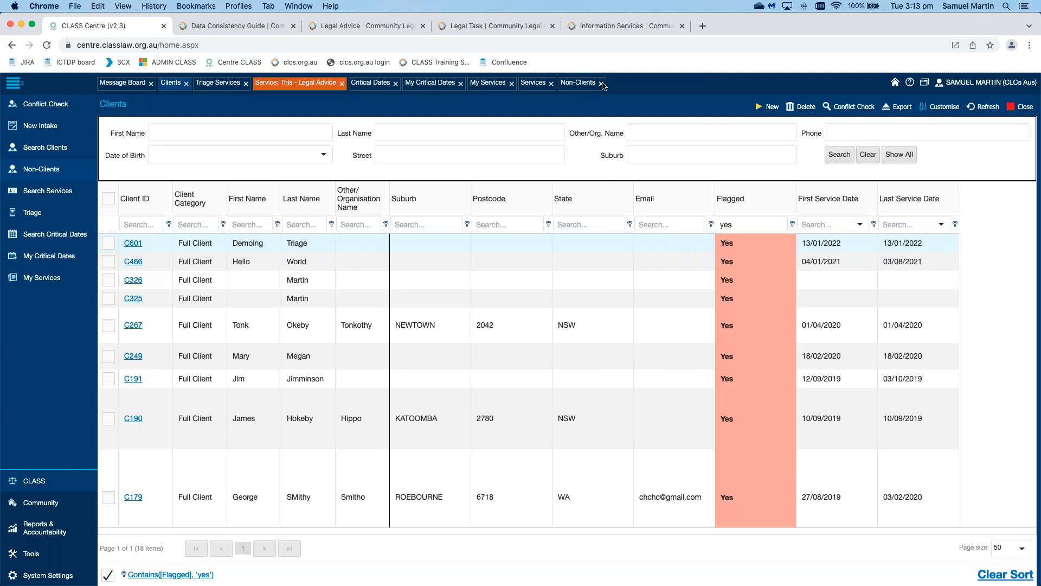
{"action": "left_click", "coordinate": [602, 85]}
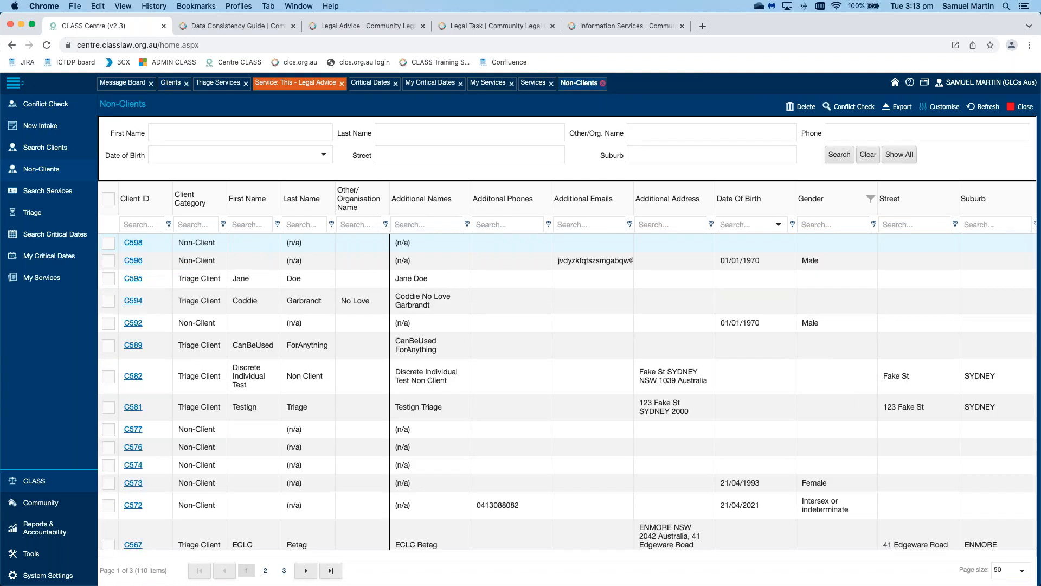
Step: Switch to the Services list
{"action": "left_click", "coordinate": [537, 84]}
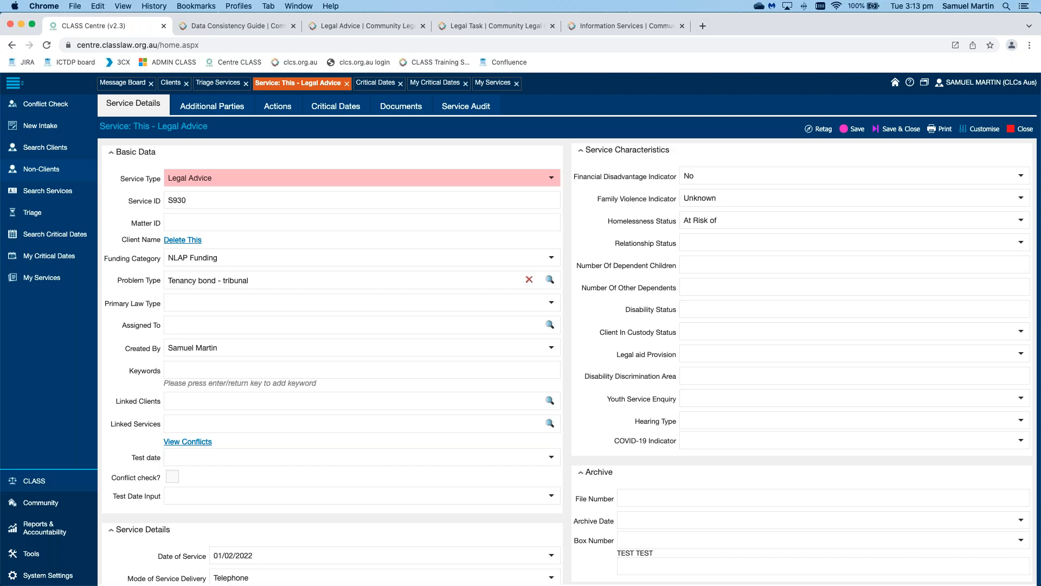
Step: Open the client linked to service S930, then go back to the Legal Advice form
{"action": "left_click", "coordinate": [189, 240]}
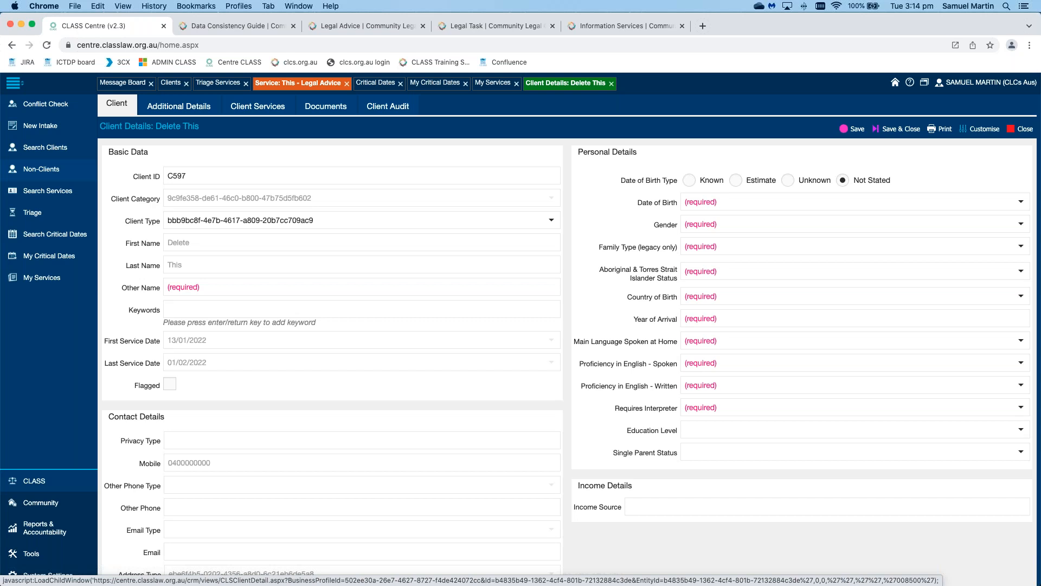
{"action": "left_click", "coordinate": [298, 83]}
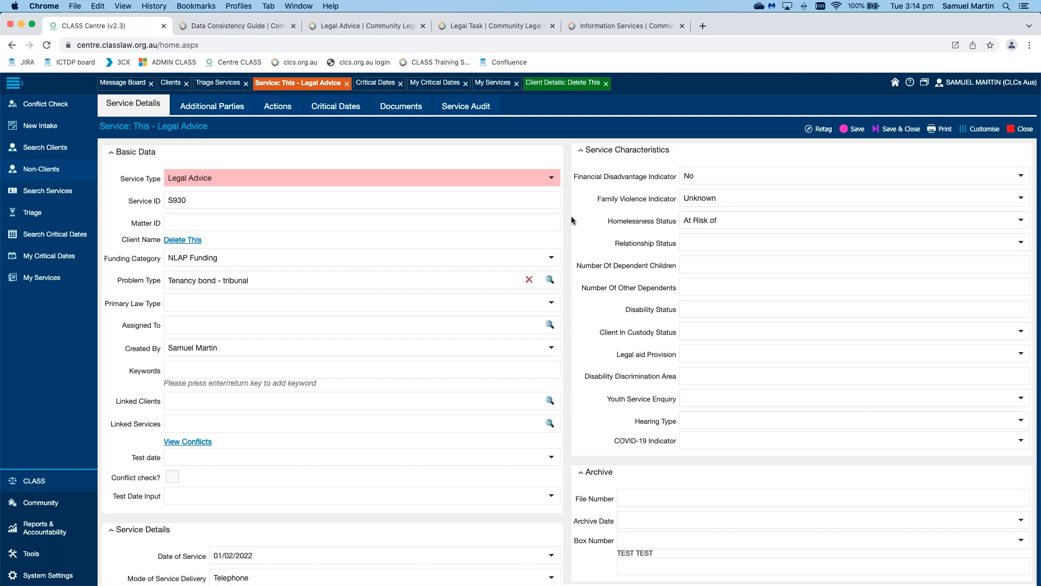
{"action": "scroll", "coordinate": [572, 220], "scroll_direction": "down", "scroll_amount": 6}
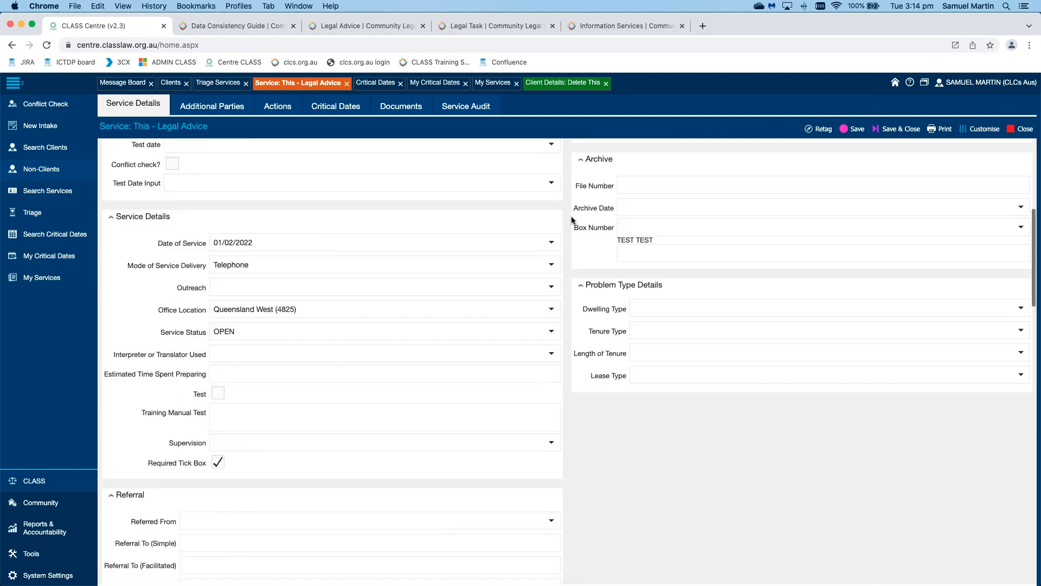
{"action": "scroll", "coordinate": [571, 219], "scroll_direction": "down", "scroll_amount": 8}
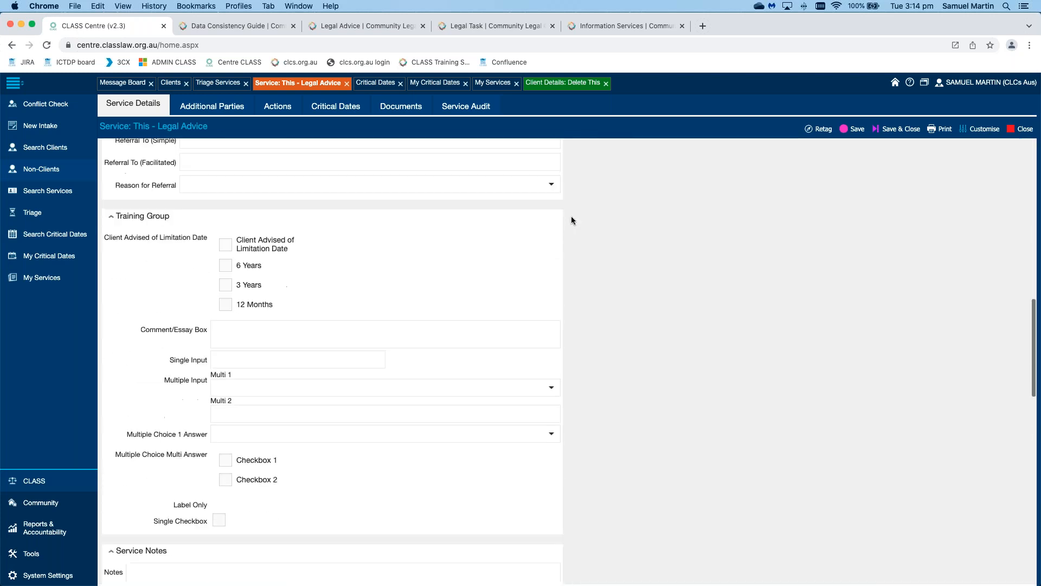
{"action": "scroll", "coordinate": [571, 219], "scroll_direction": "down", "scroll_amount": 7}
{"action": "scroll", "coordinate": [571, 219], "scroll_direction": "down", "scroll_amount": 9}
{"action": "scroll", "coordinate": [571, 219], "scroll_direction": "up", "scroll_amount": 10}
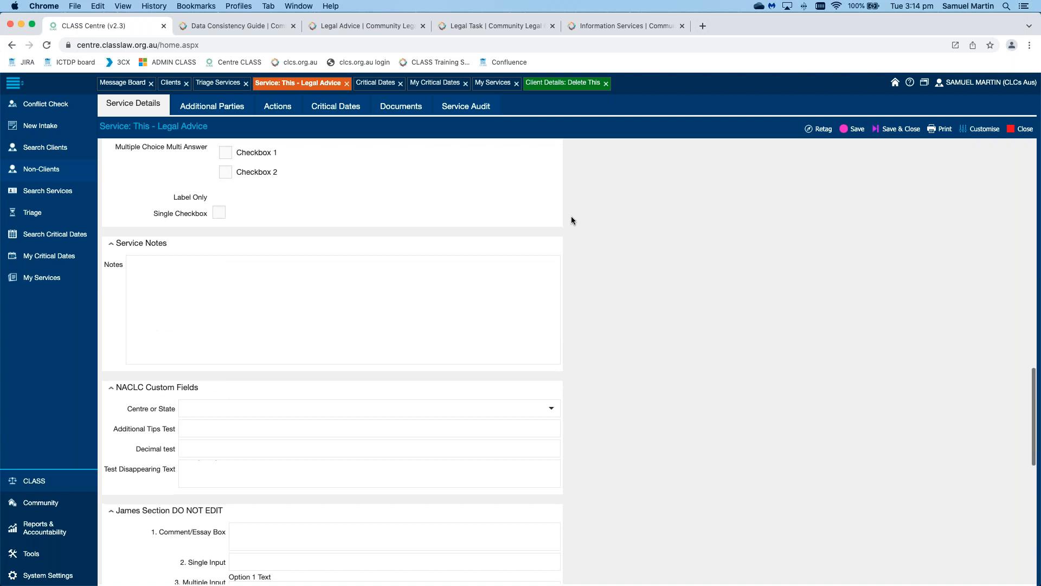
{"action": "scroll", "coordinate": [571, 220], "scroll_direction": "up", "scroll_amount": 7}
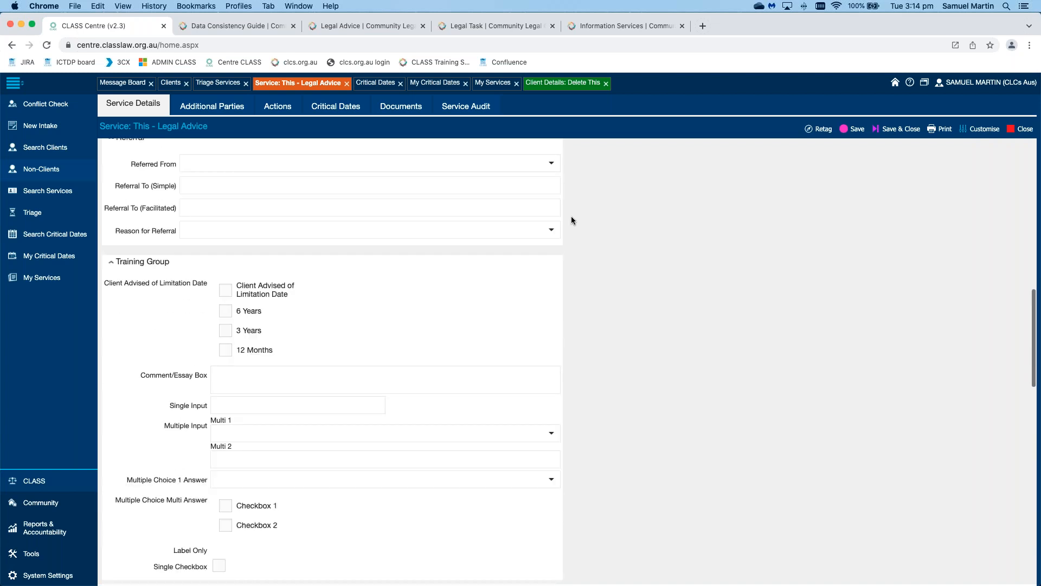
{"action": "scroll", "coordinate": [571, 219], "scroll_direction": "up", "scroll_amount": 10}
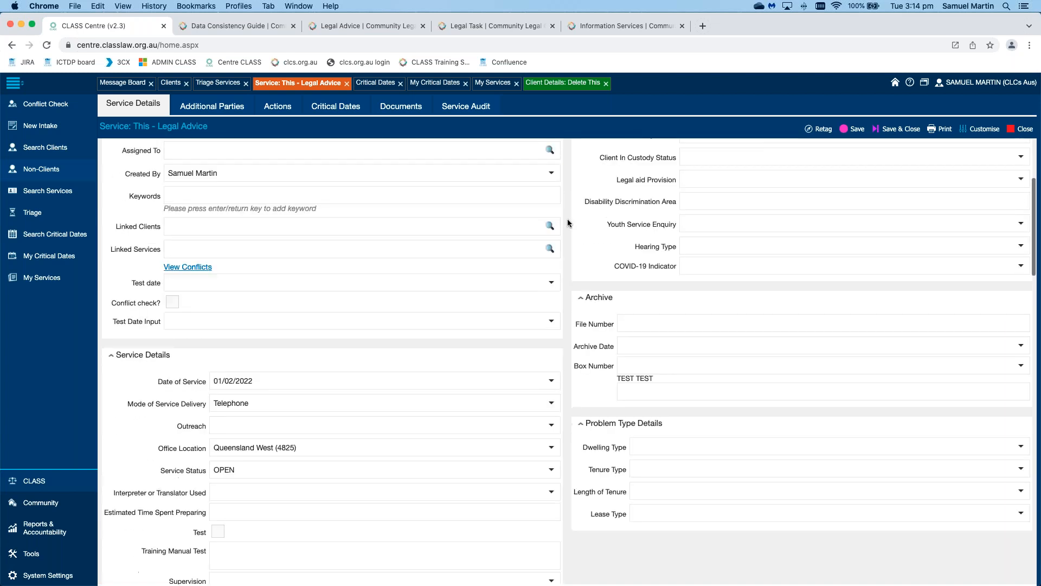
{"action": "scroll", "coordinate": [568, 223], "scroll_direction": "up", "scroll_amount": 4}
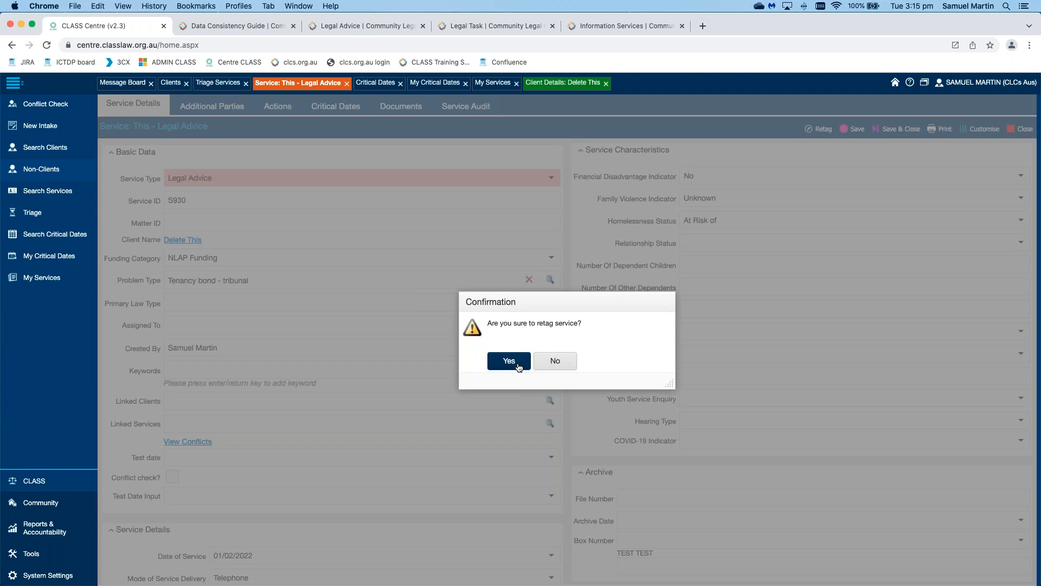
{"action": "left_click", "coordinate": [519, 367]}
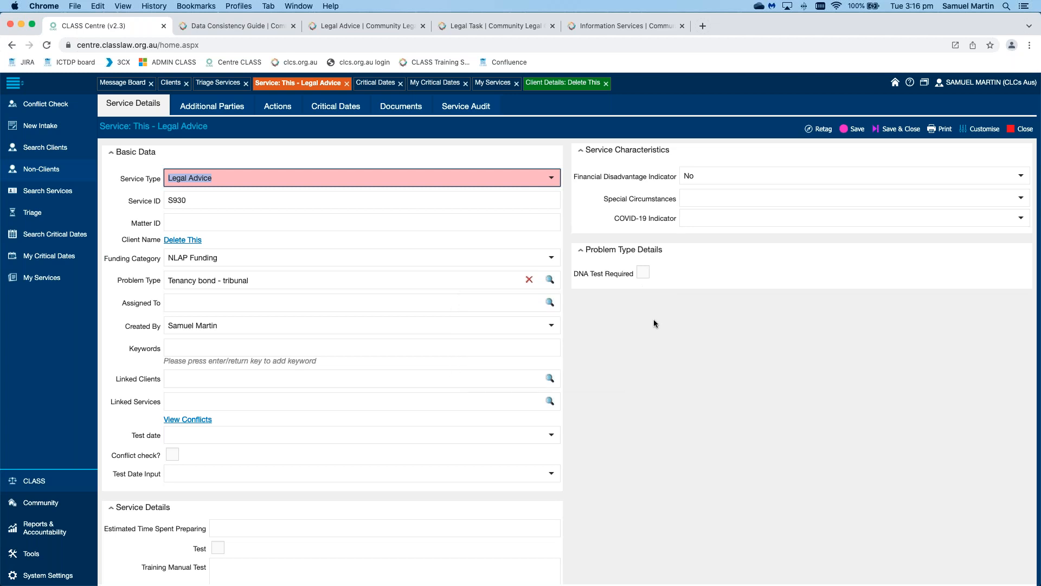
Step: Take focus off the service type field on the retagged S930 form
{"action": "left_click", "coordinate": [671, 349]}
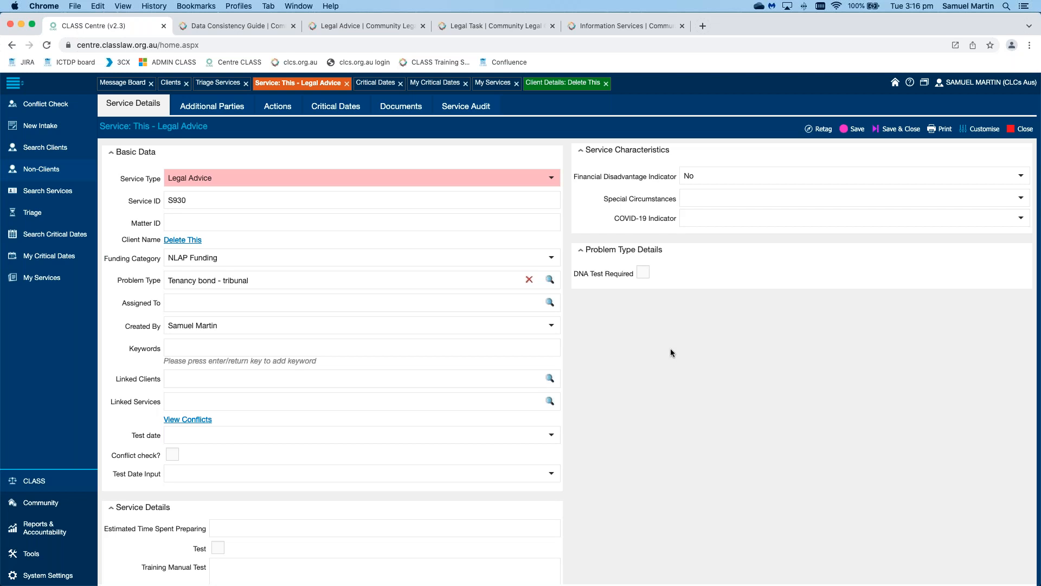